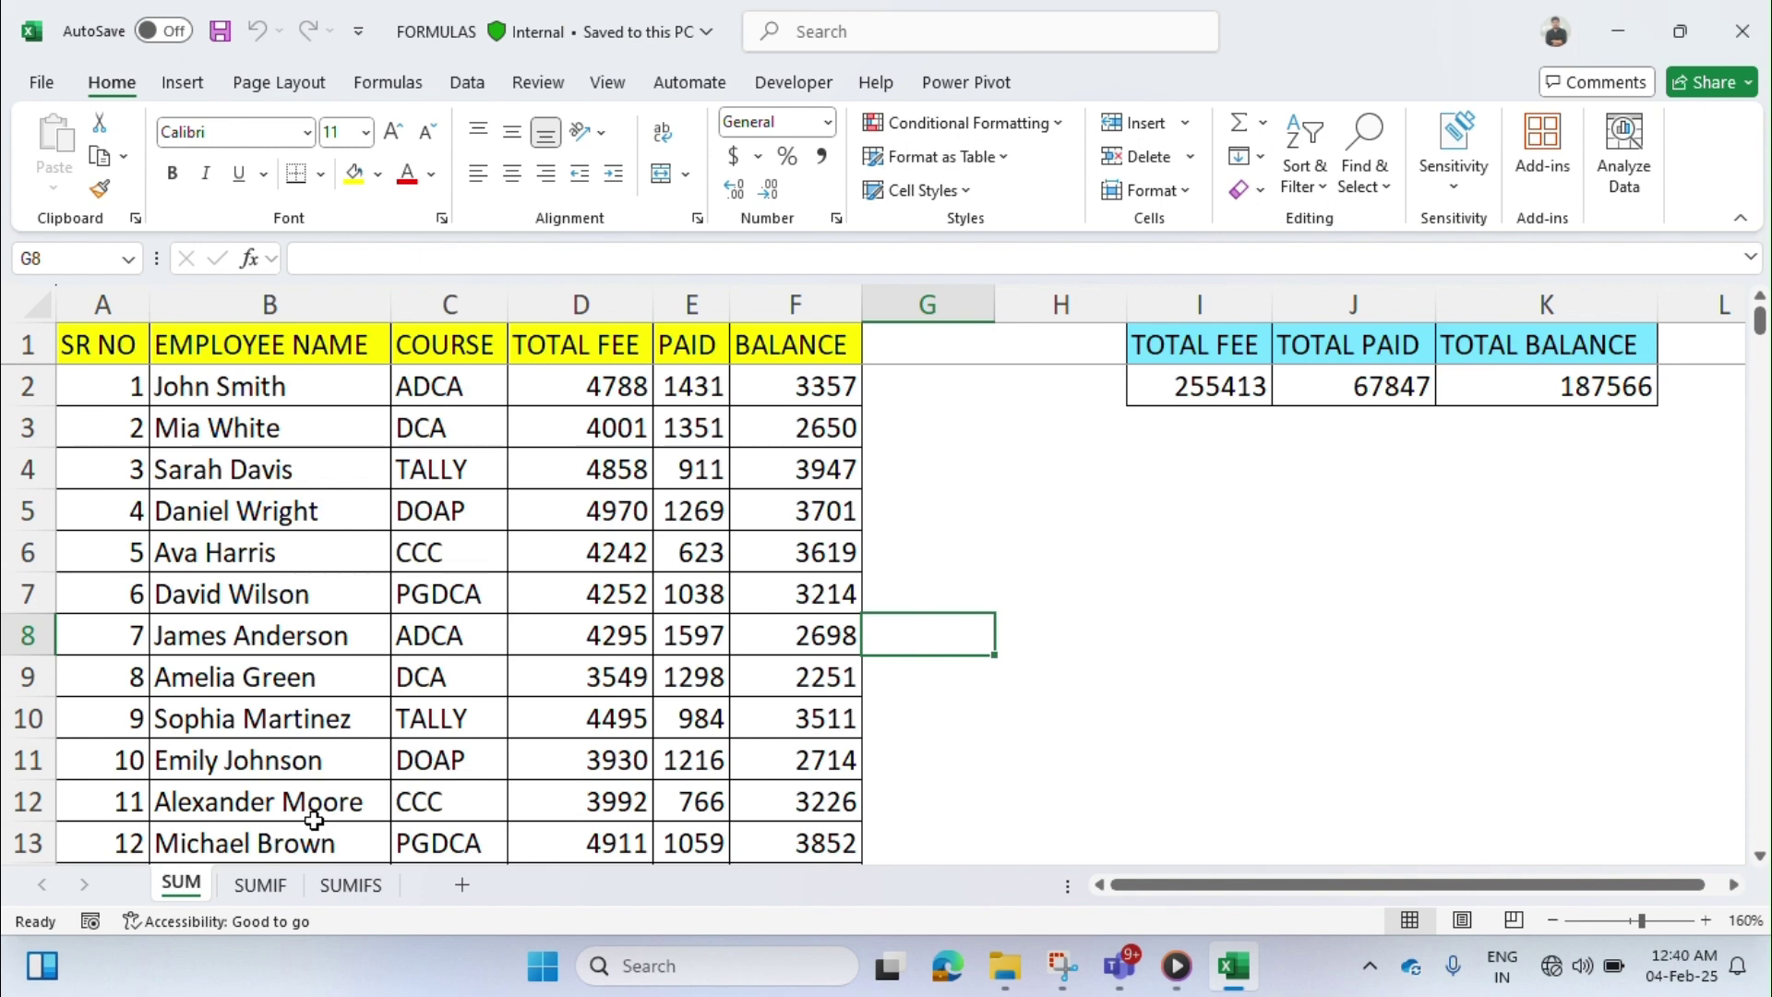
{"action": "scroll", "coordinate": [408, 735], "scroll_direction": "down", "scroll_amount": 2}
{"action": "scroll", "coordinate": [410, 736], "scroll_direction": "up", "scroll_amount": 2}
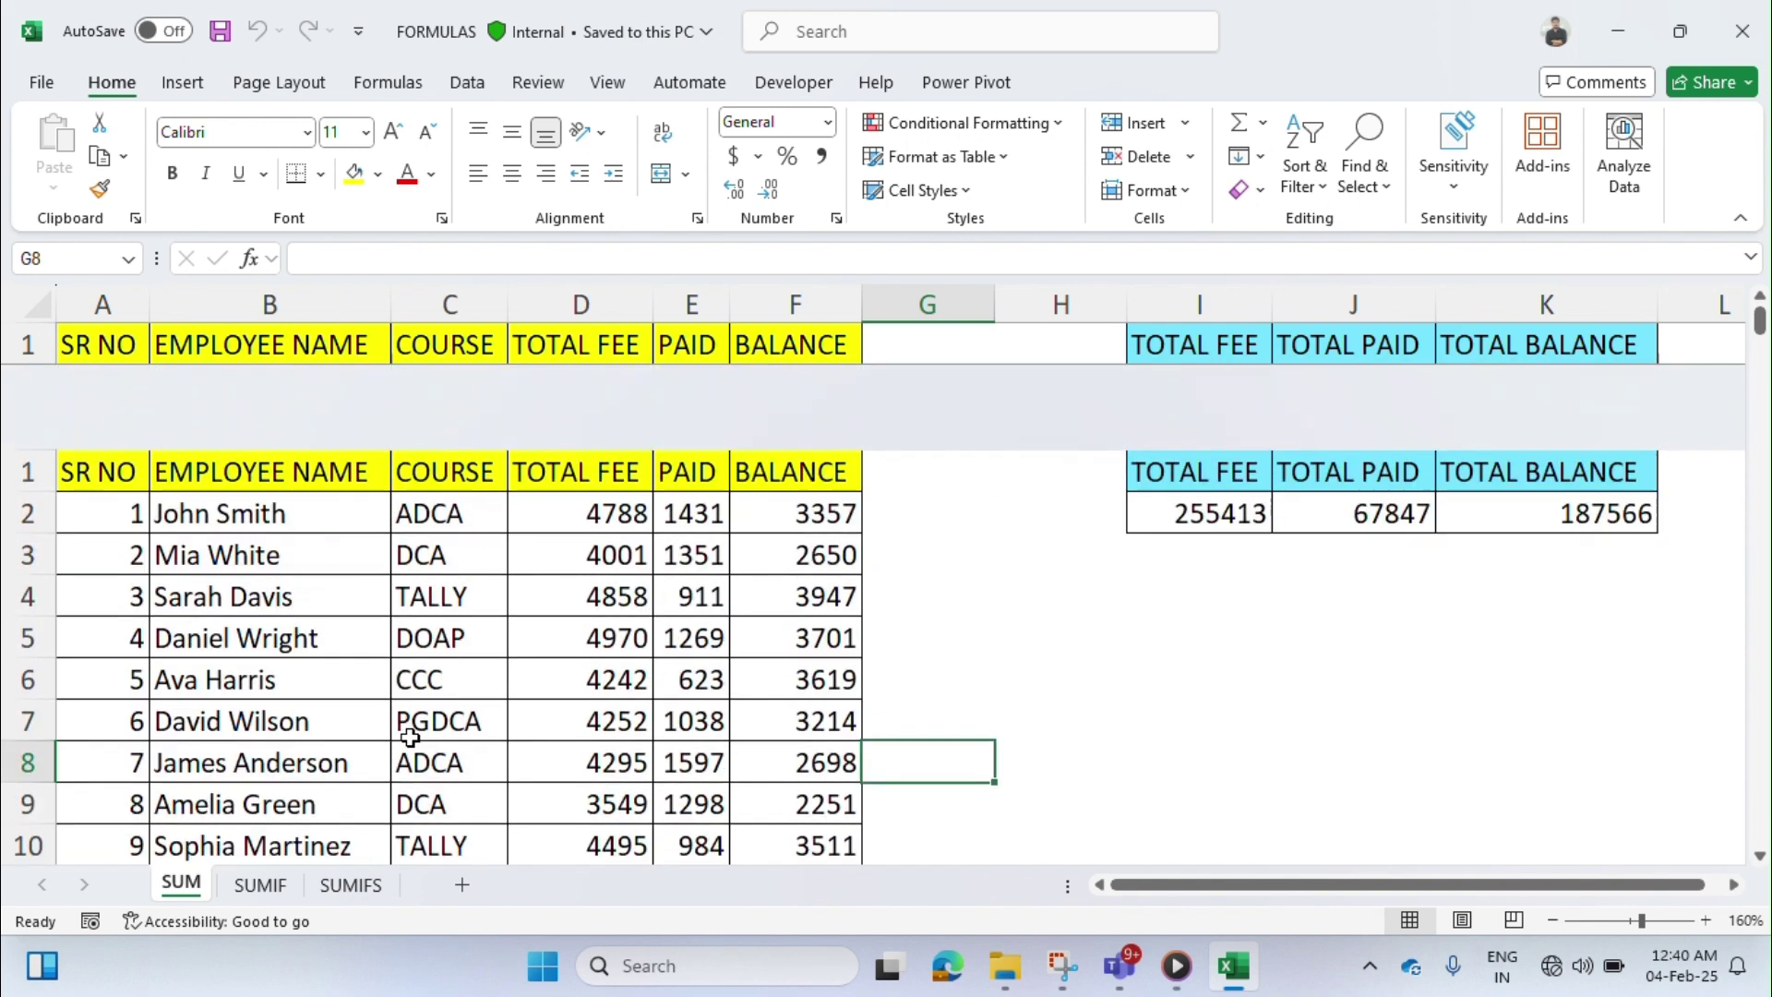
{"action": "scroll", "coordinate": [410, 737], "scroll_direction": "up", "scroll_amount": 2}
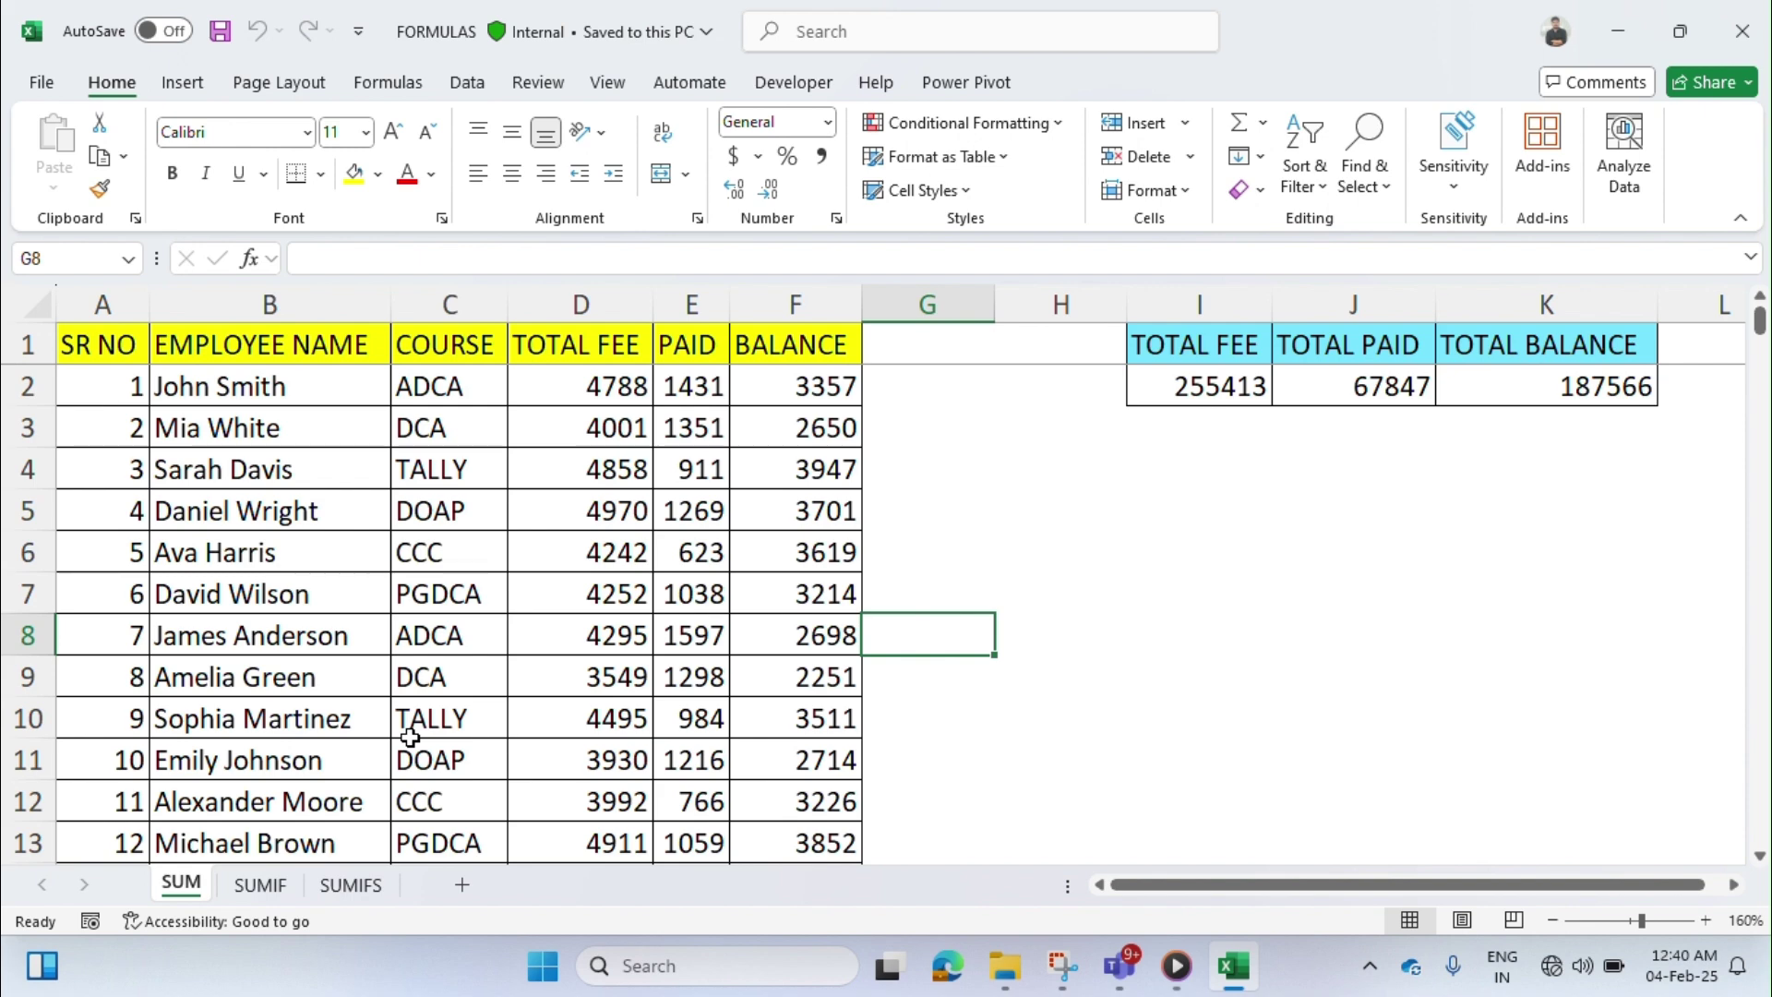
{"action": "scroll", "coordinate": [410, 736], "scroll_direction": "down", "scroll_amount": 2}
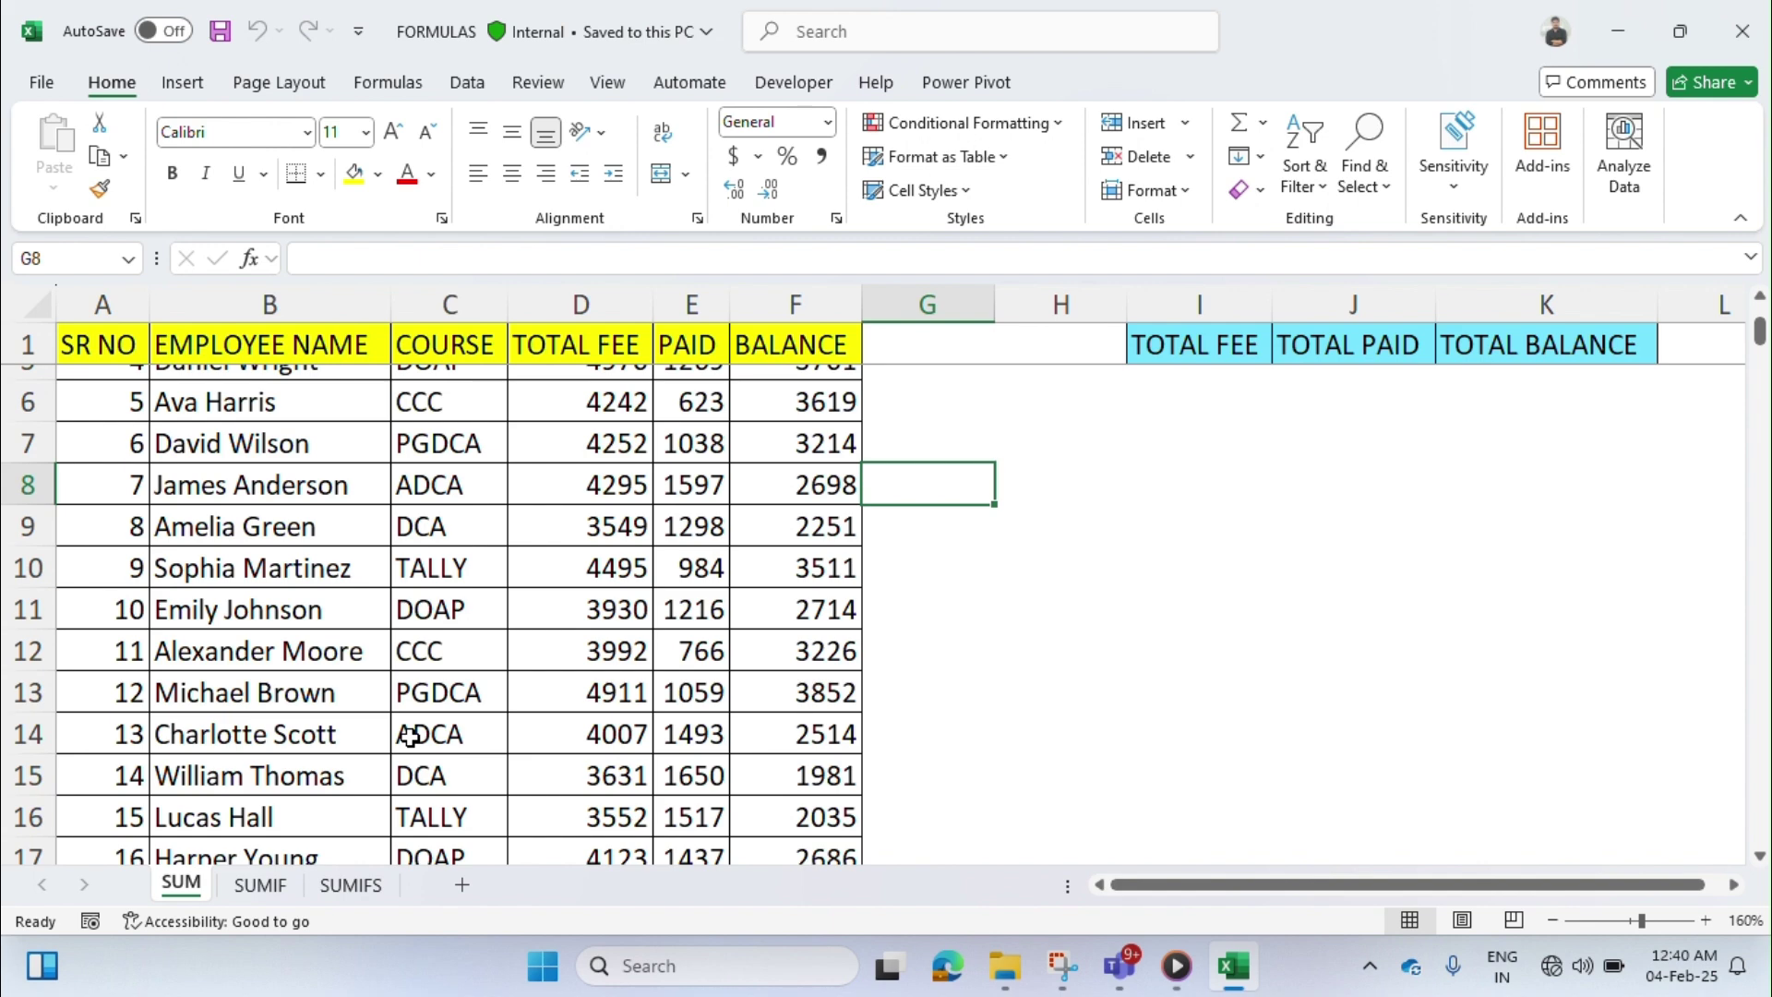
{"action": "scroll", "coordinate": [409, 736], "scroll_direction": "up", "scroll_amount": 1}
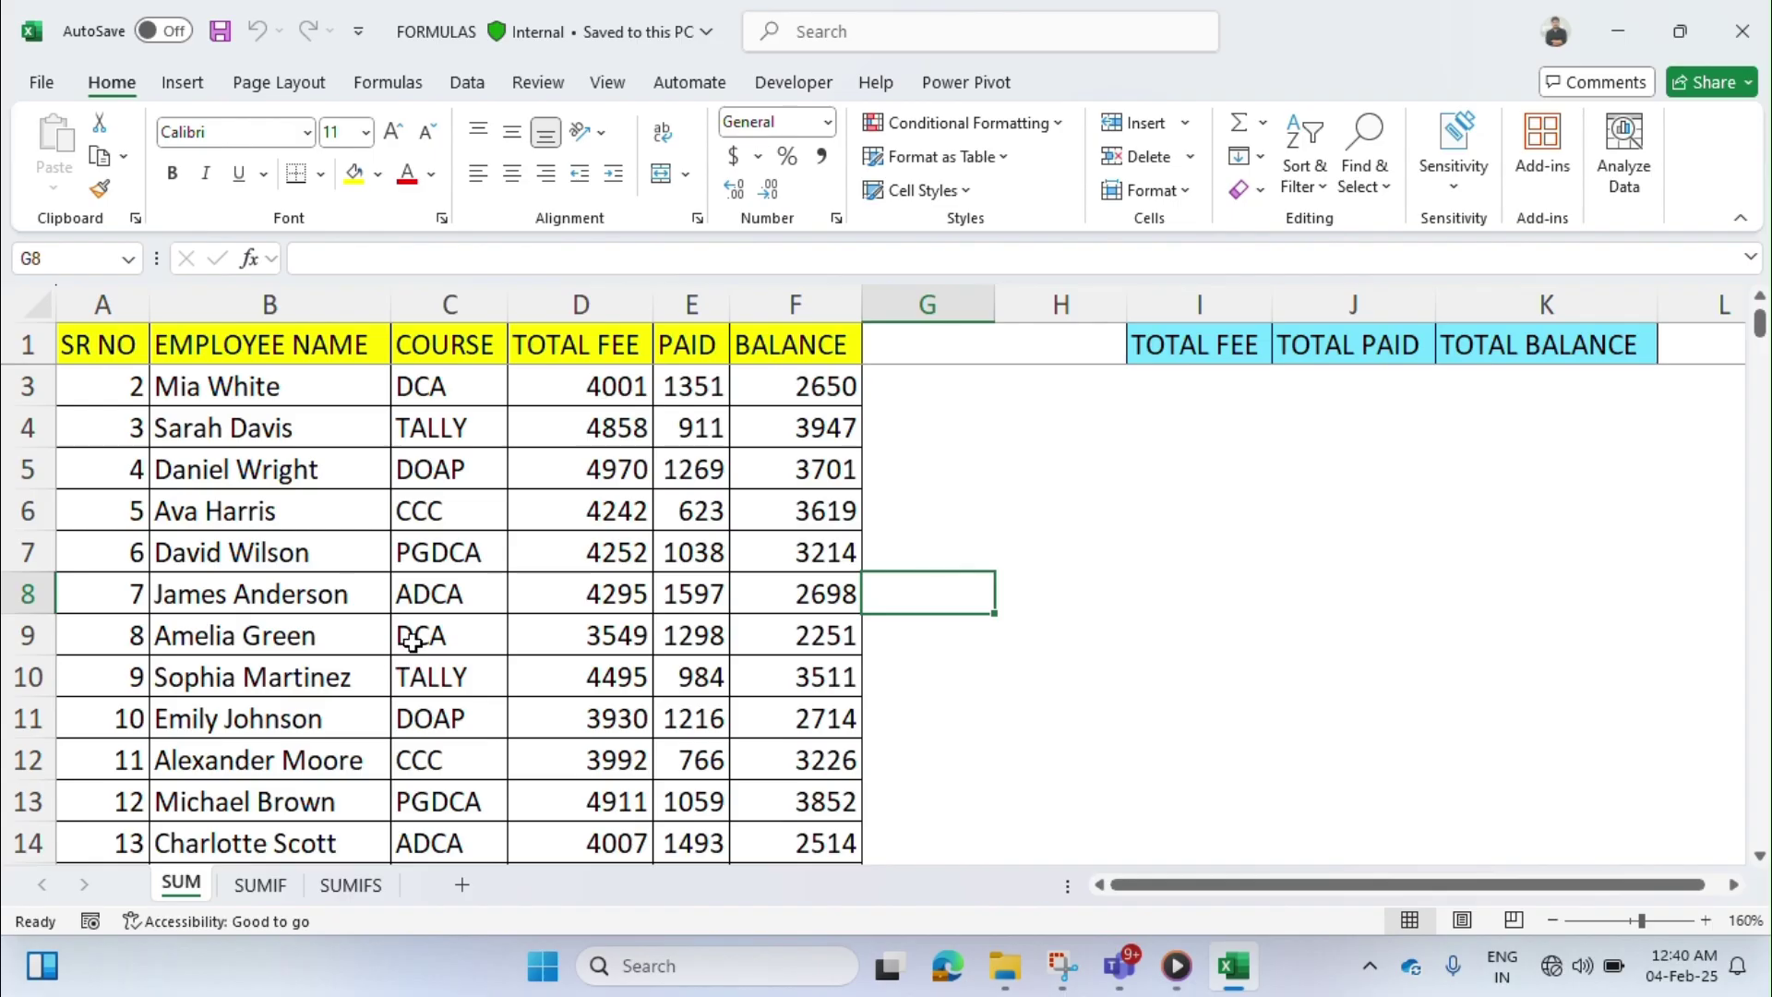
{"action": "scroll", "coordinate": [246, 512], "scroll_direction": "down", "scroll_amount": 2}
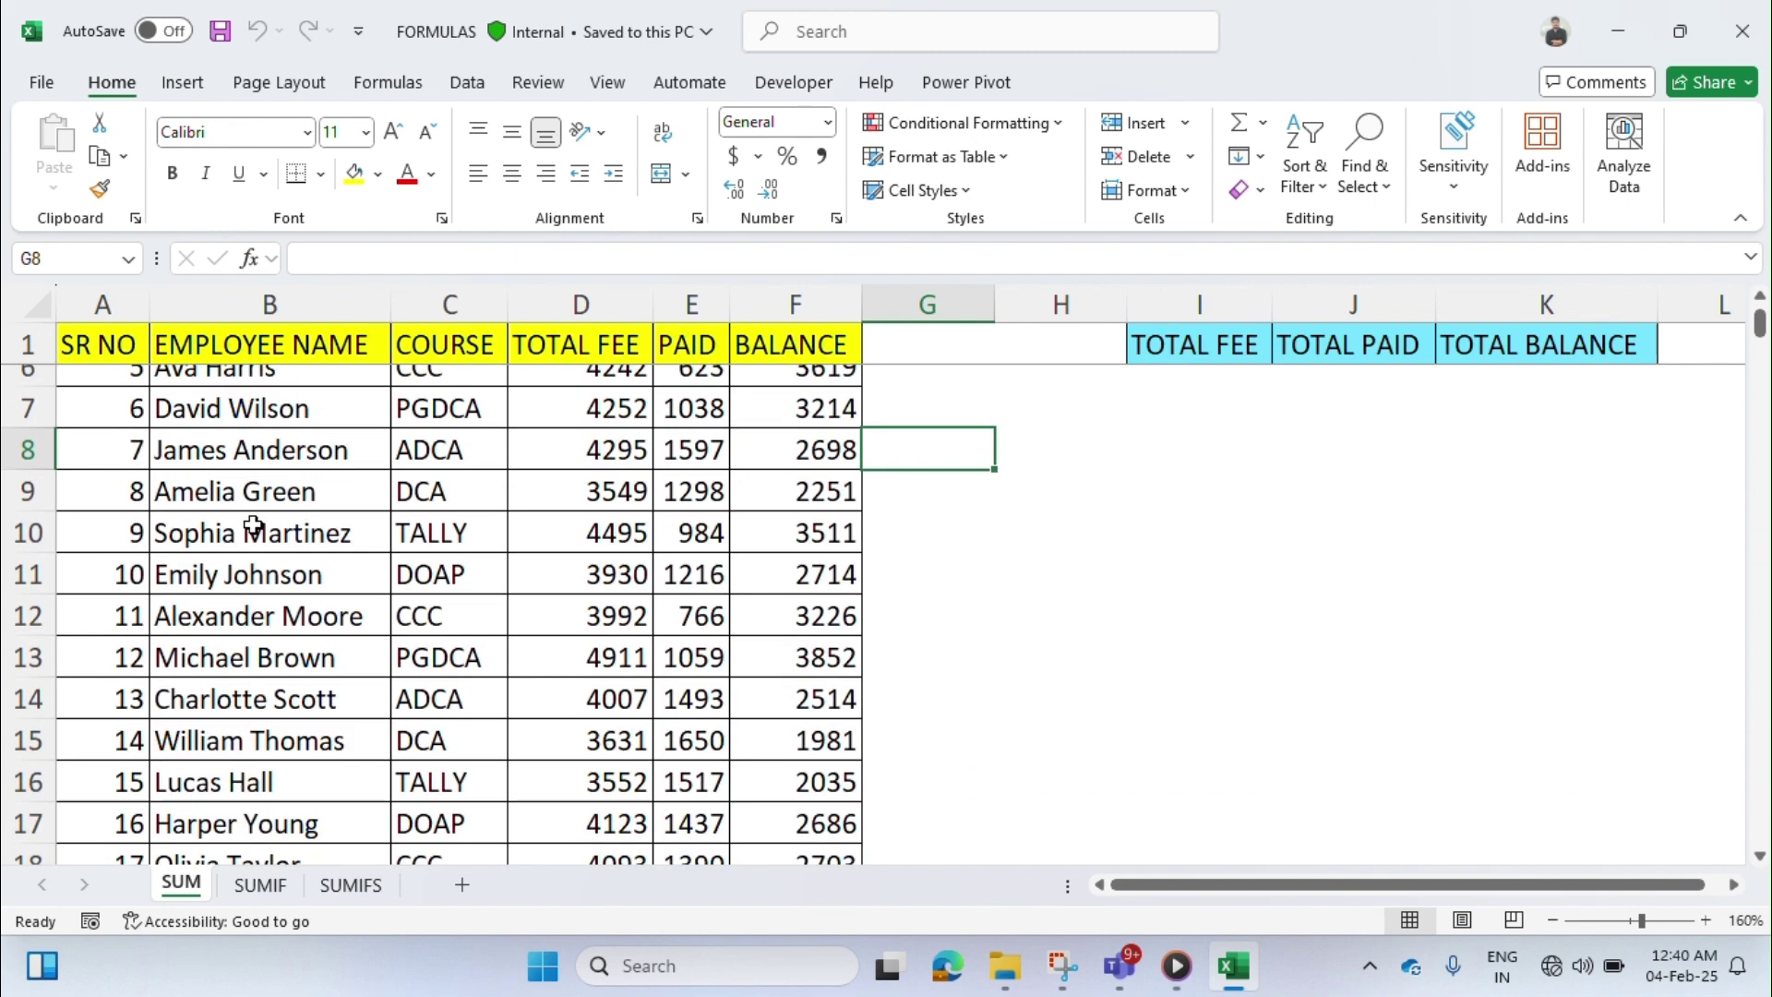
{"action": "scroll", "coordinate": [251, 520], "scroll_direction": "up", "scroll_amount": 2}
{"action": "scroll", "coordinate": [251, 522], "scroll_direction": "up", "scroll_amount": 1}
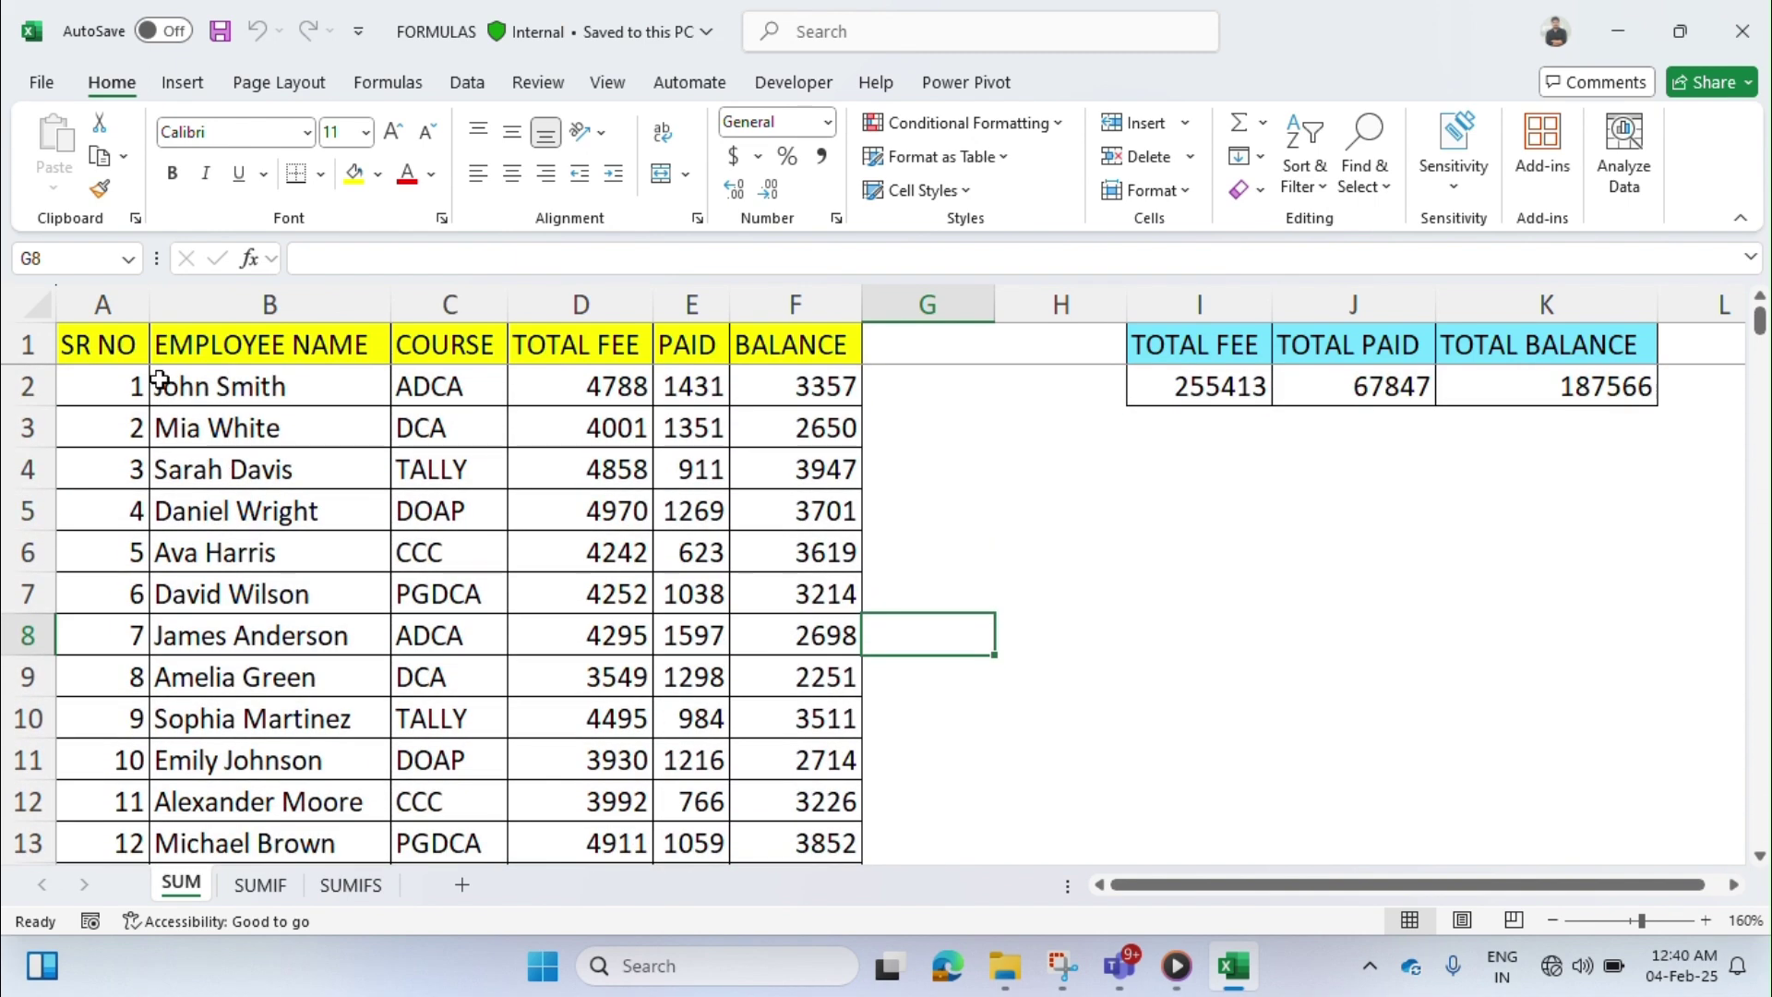
- Review the headings from SR NO to BALANCE in row 1 and check how far down the serial numbers run
{"action": "left_click", "coordinate": [107, 329]}
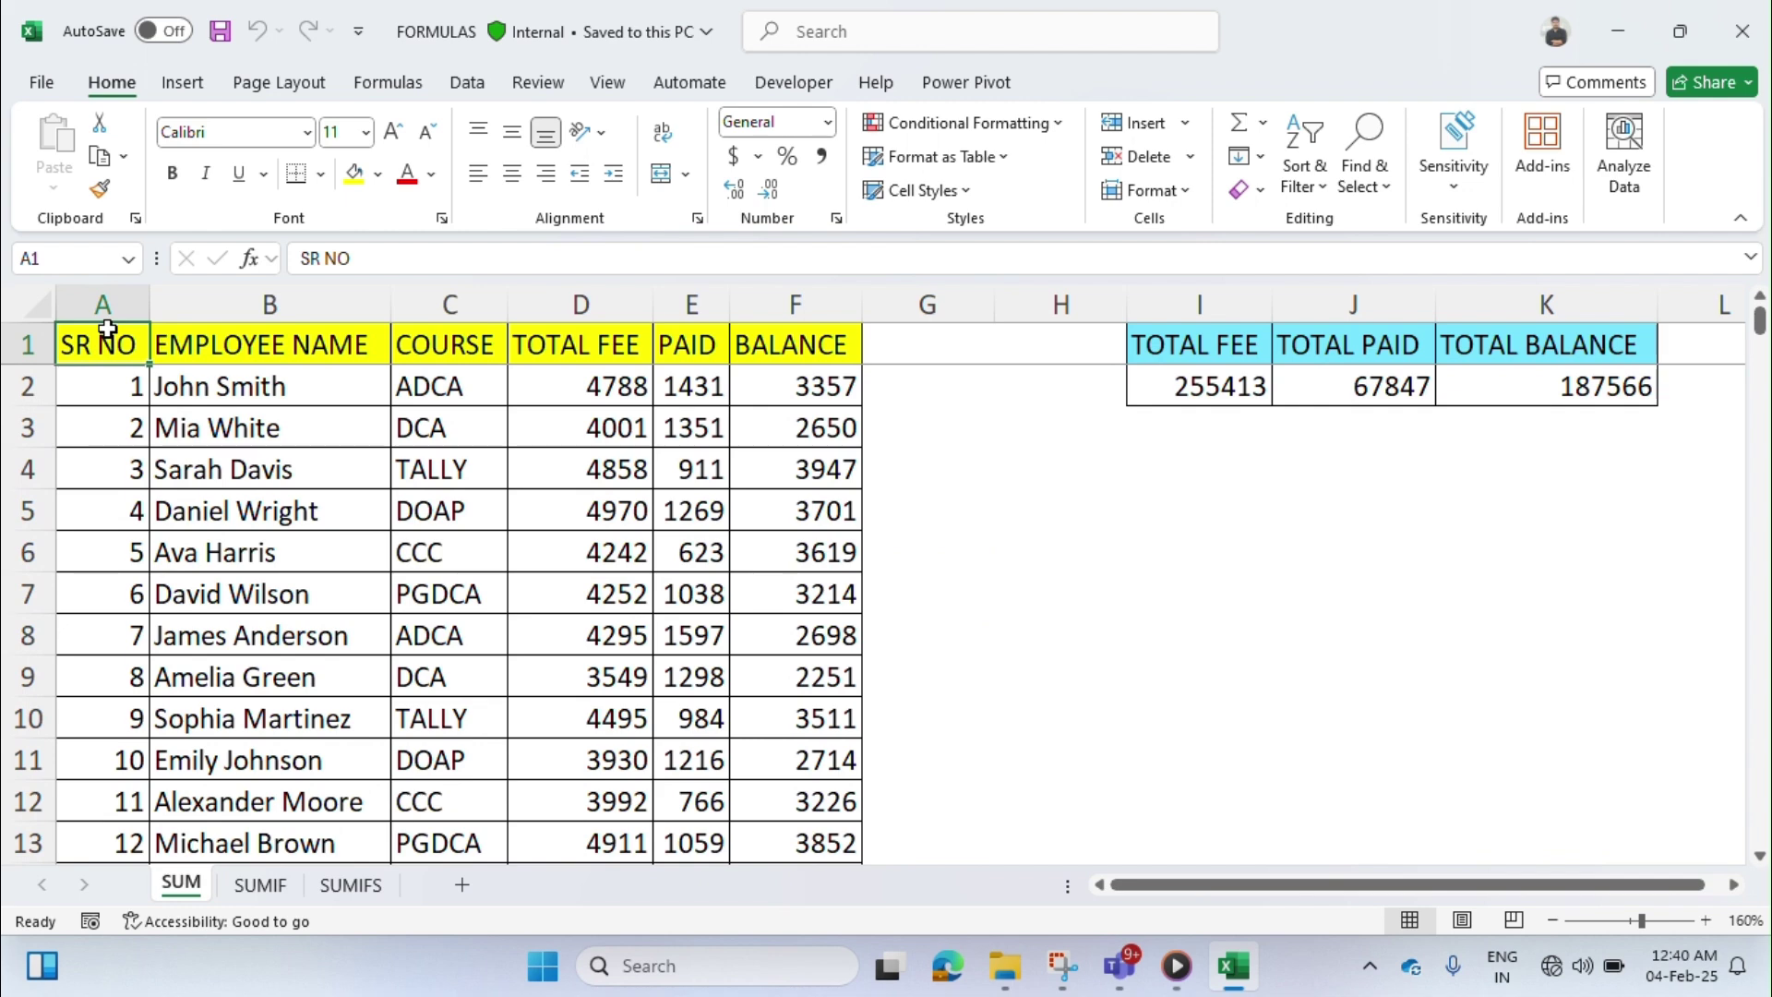
{"action": "key", "text": "Right"}
{"action": "key", "text": "Right"}
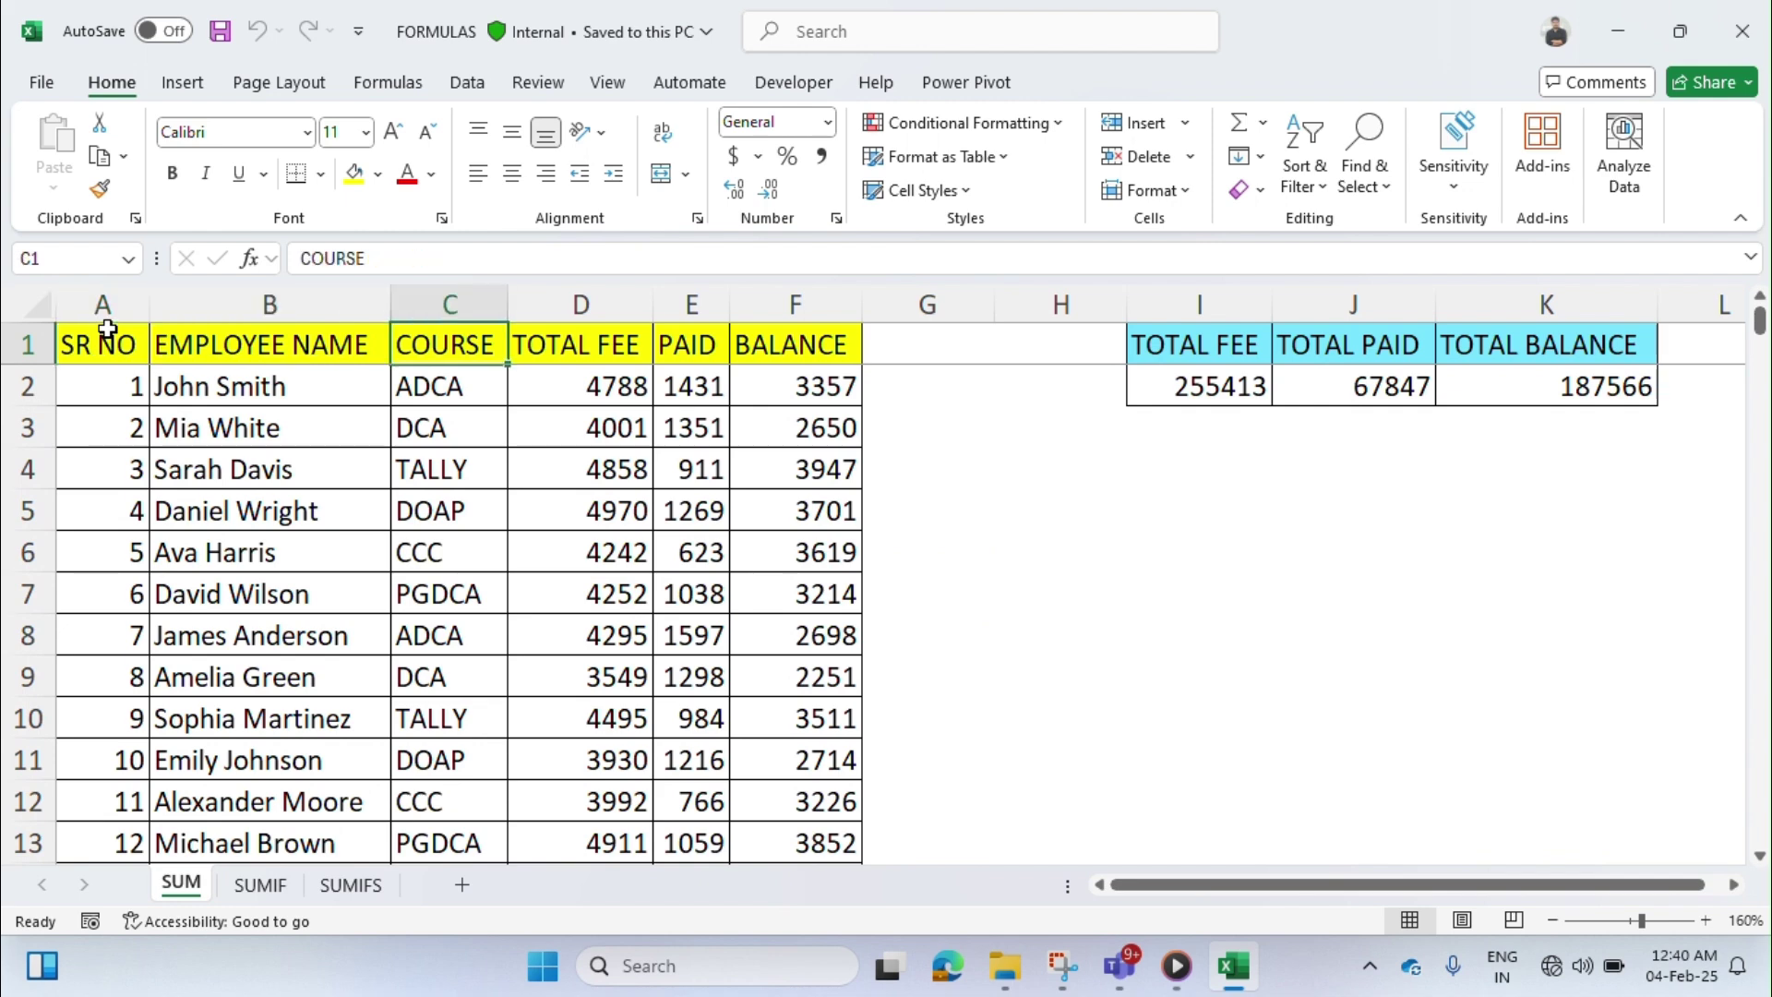
{"action": "key", "text": "Right"}
{"action": "key", "text": "Right"}
{"action": "key", "text": "Right"}
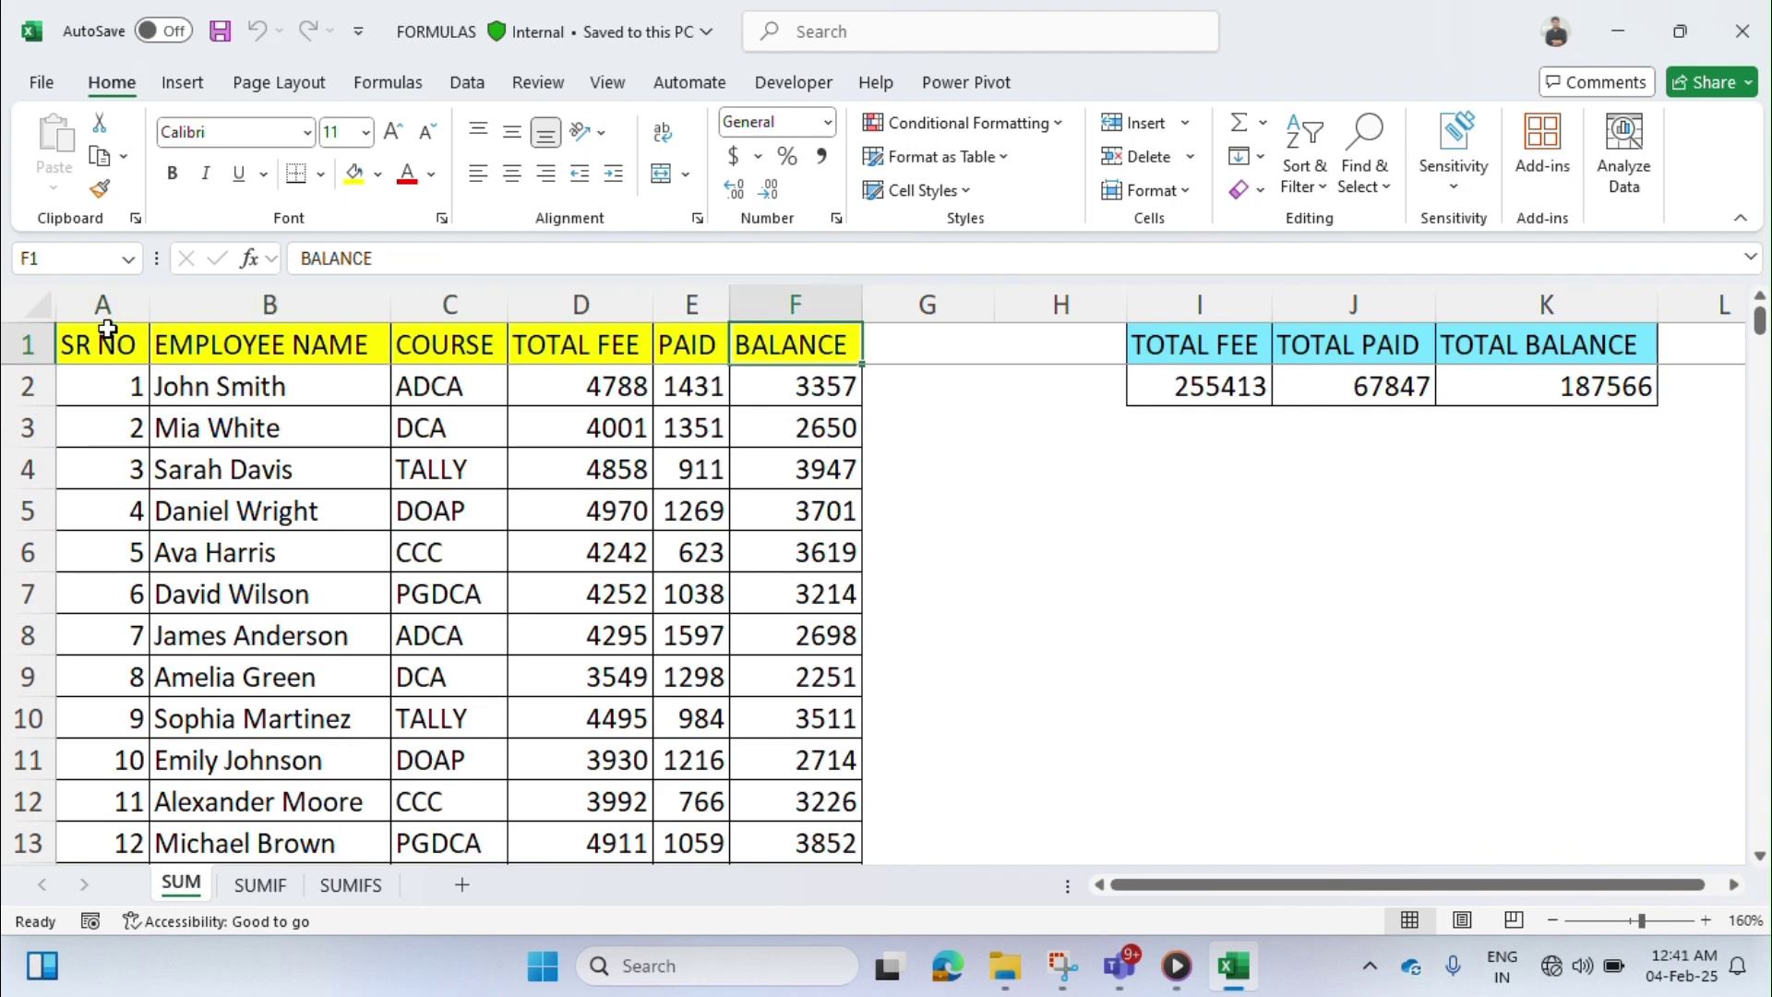
{"action": "left_click", "coordinate": [264, 439]}
{"action": "key", "text": "Left"}
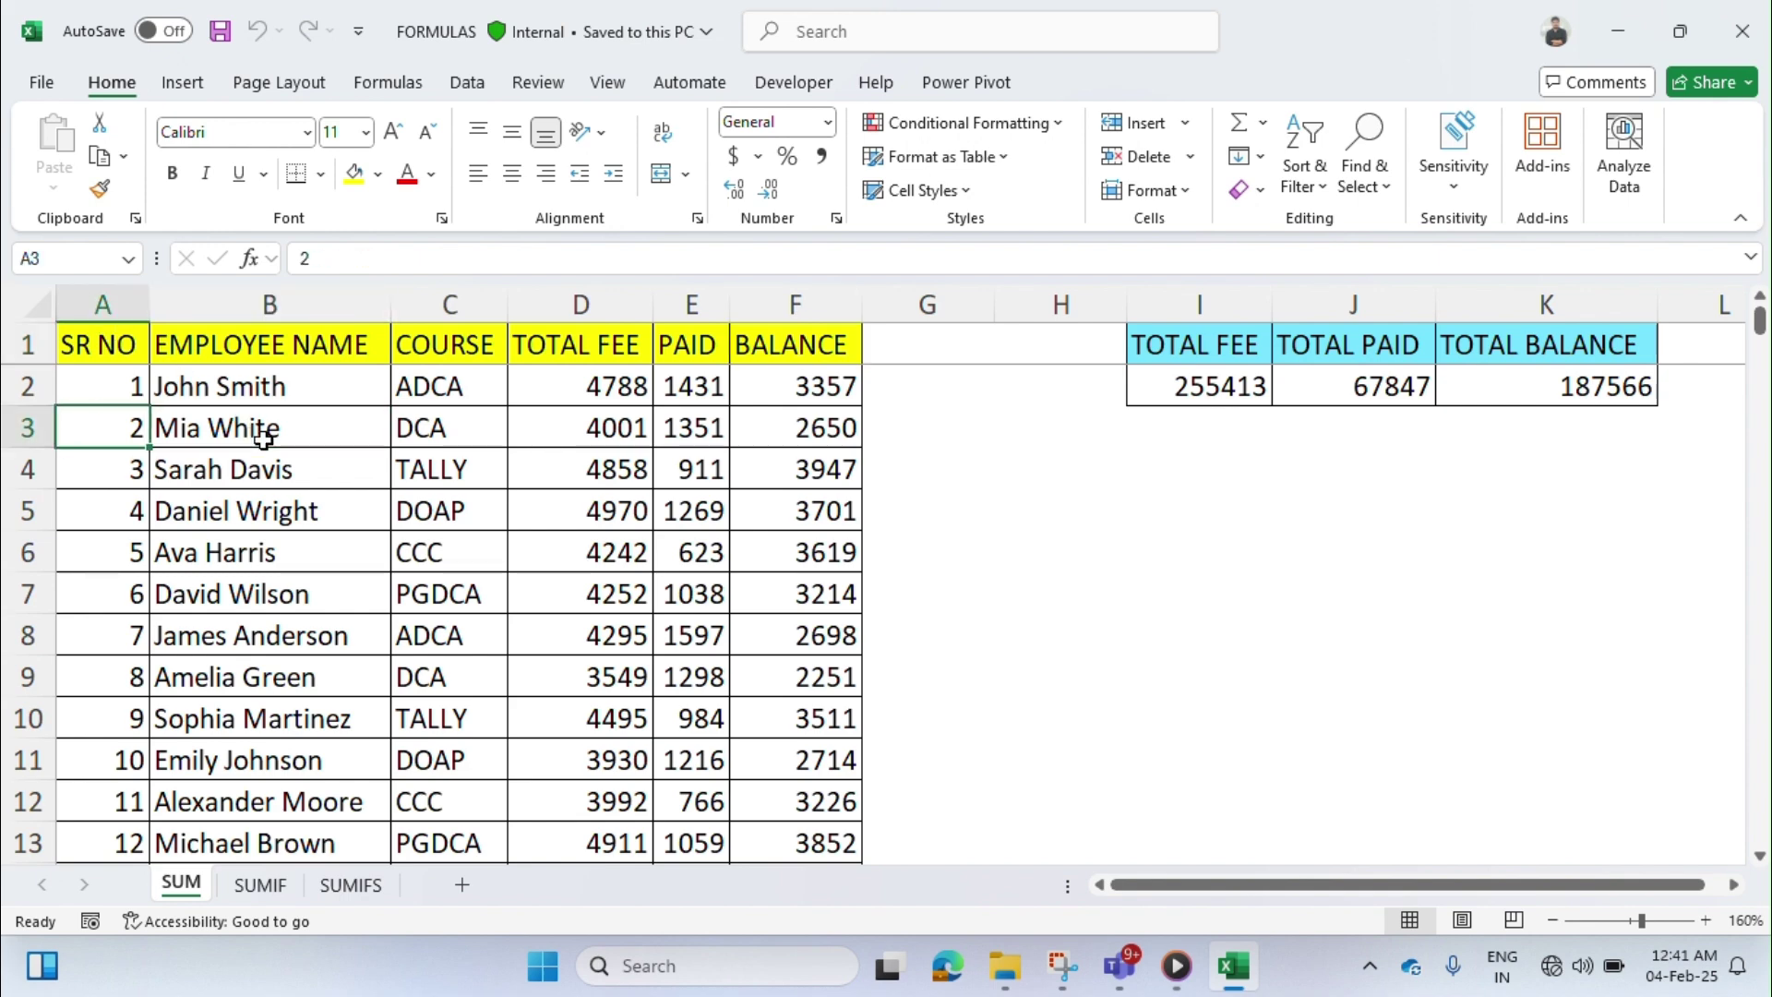
{"action": "key", "text": "ctrl+Down"}
{"action": "key", "text": "ctrl+Up"}
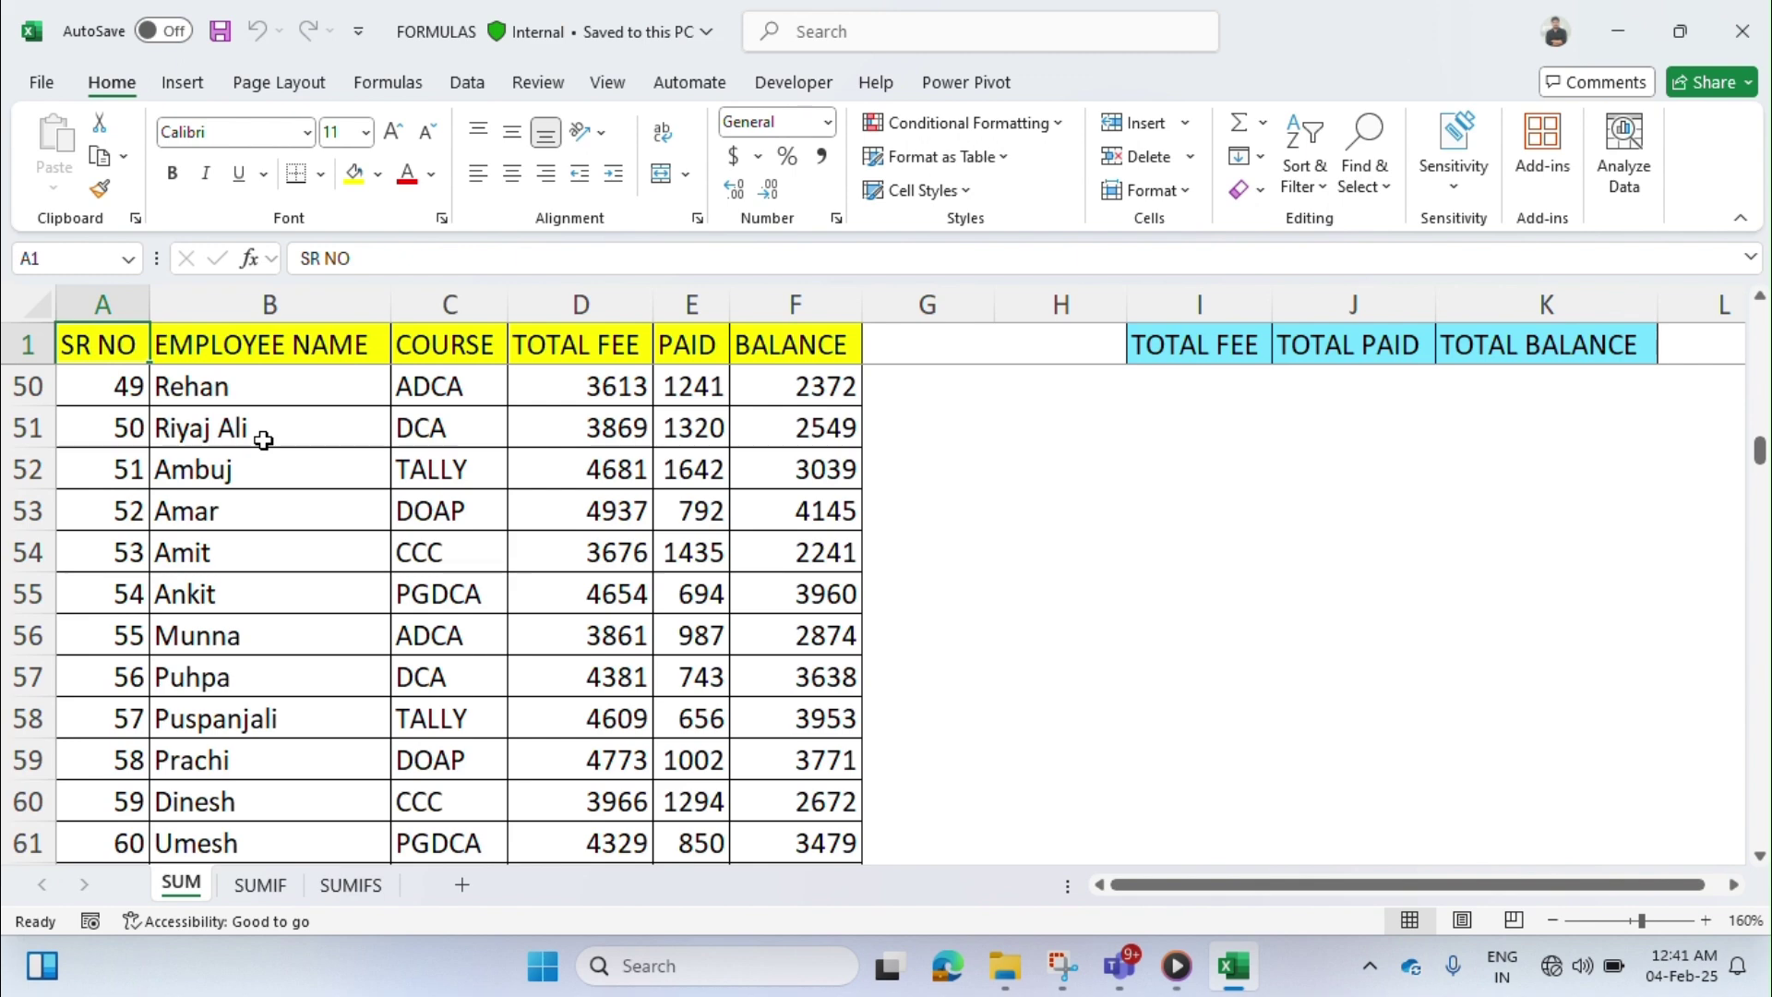
{"action": "key", "text": "Down"}
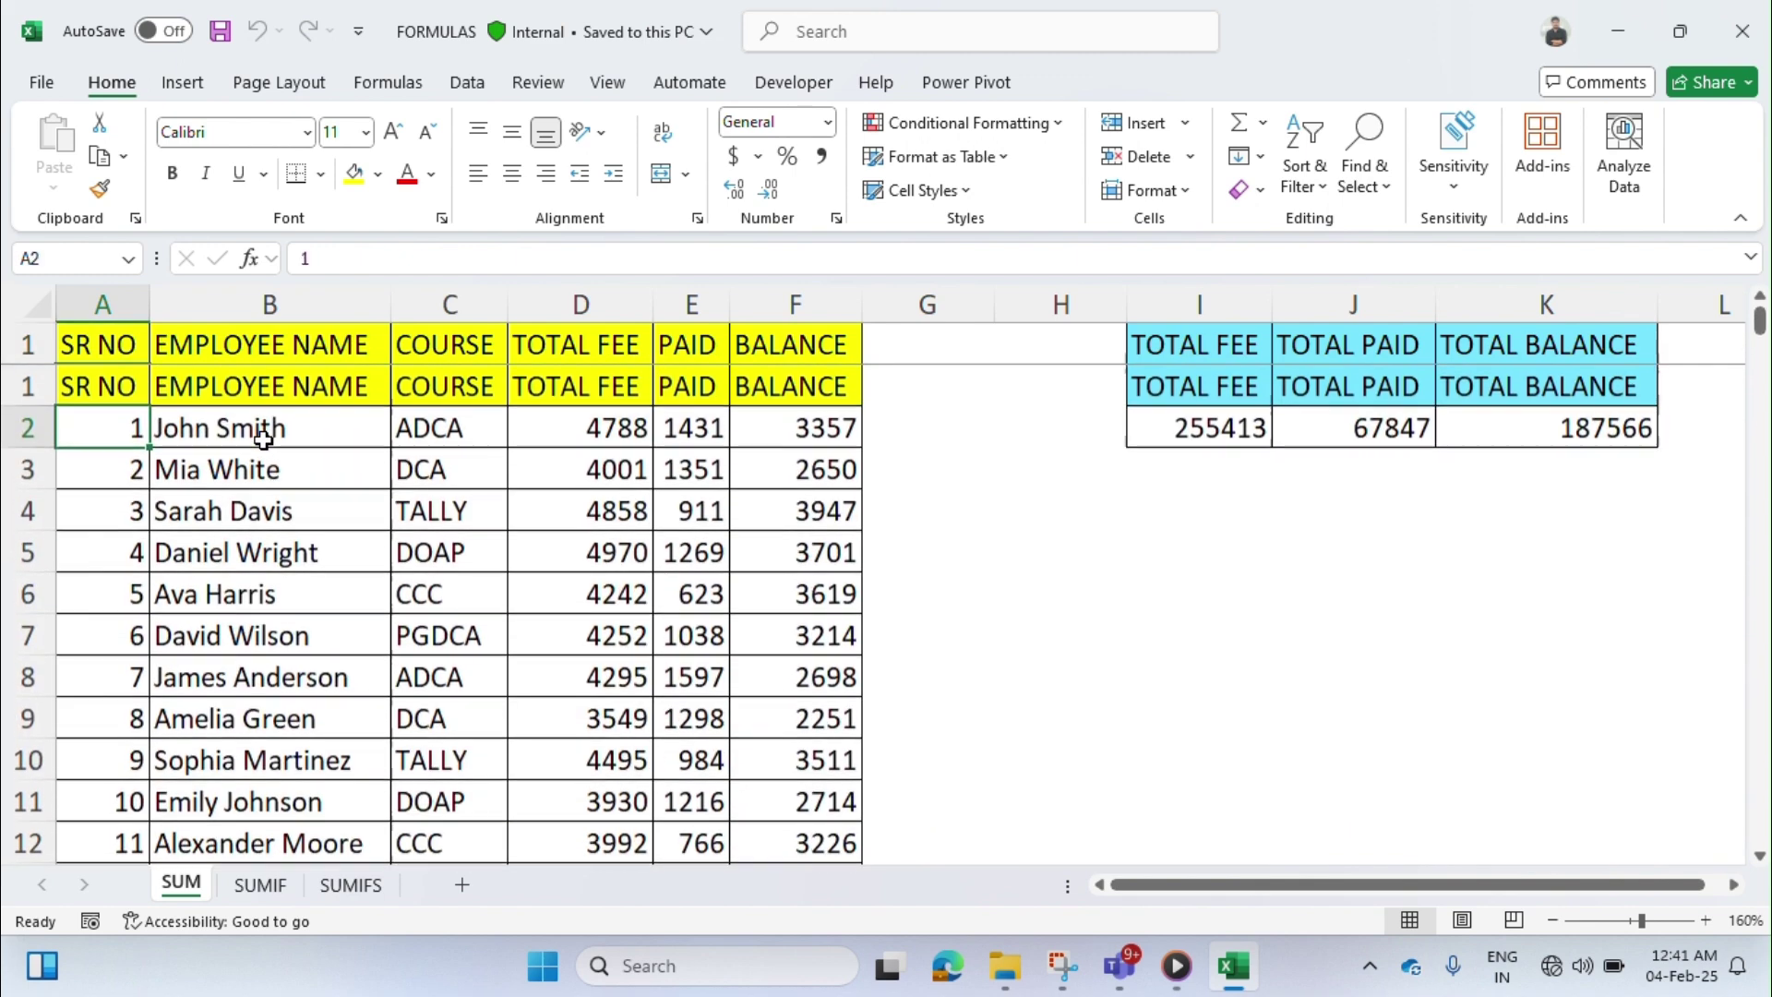
- Examine the entries in the COURSE column, and the first record's TOTAL FEE, PAID and BALANCE cells, including the balance formula
{"action": "left_click", "coordinate": [445, 346]}
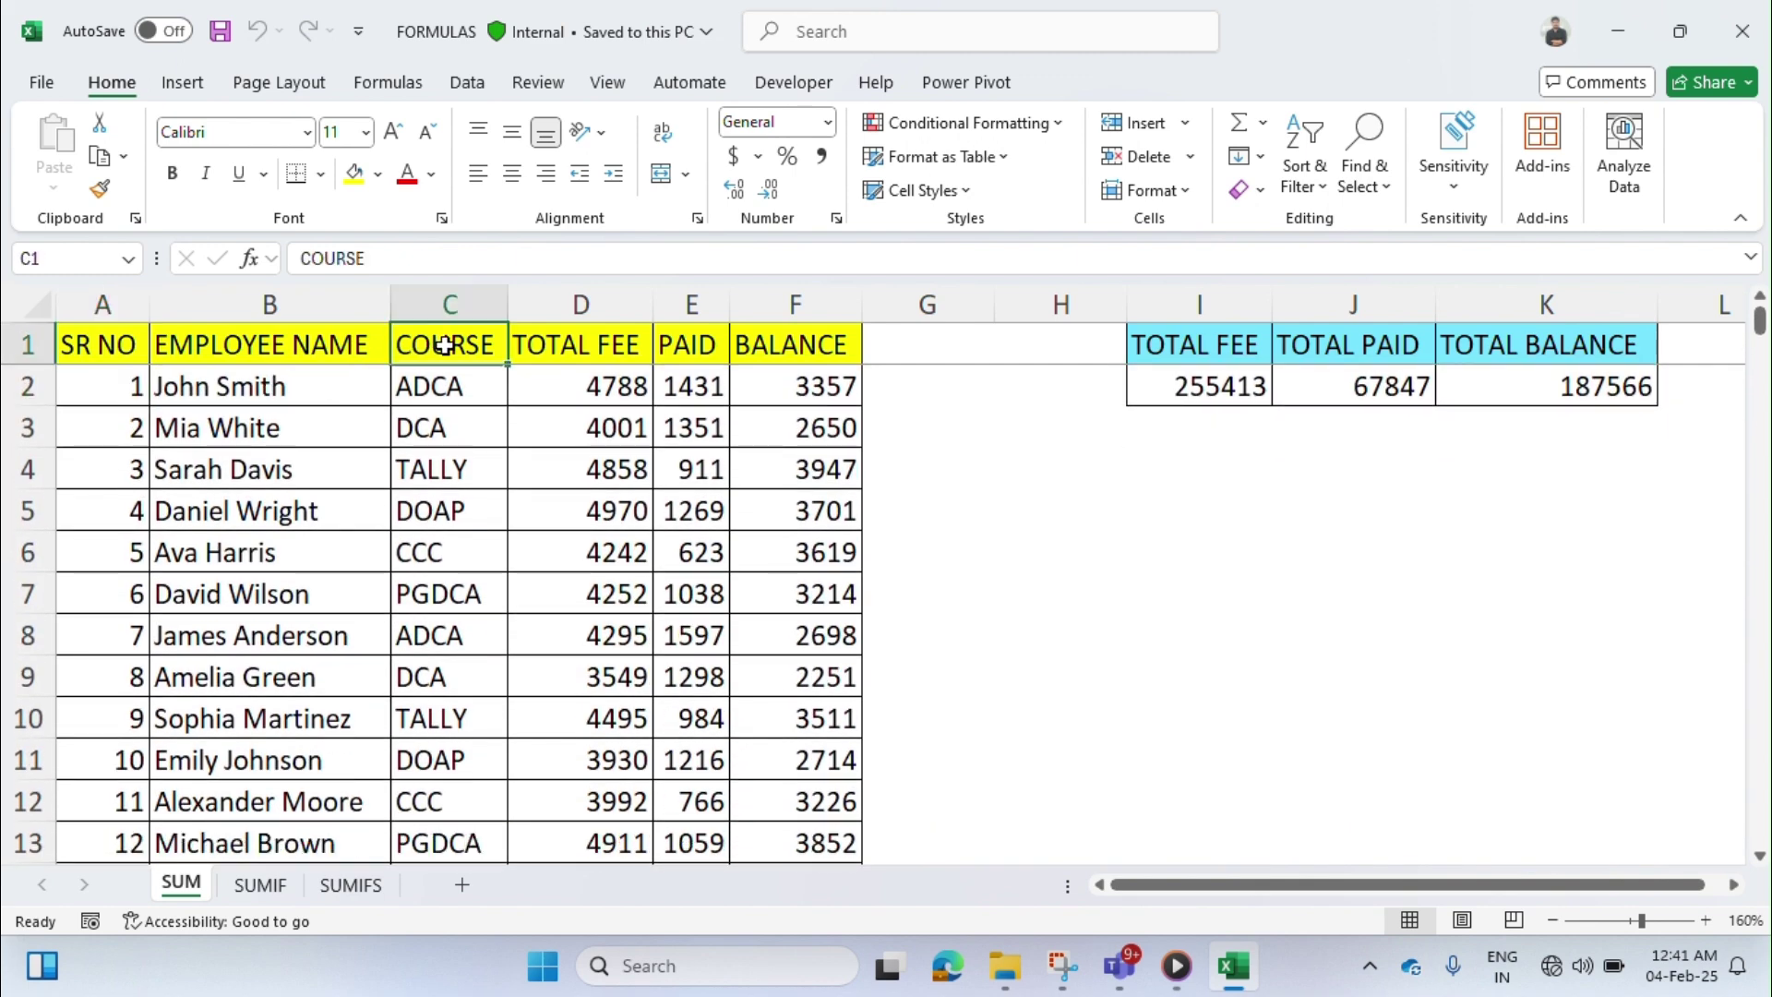
{"action": "key", "text": "Down"}
{"action": "key", "text": "Down"}
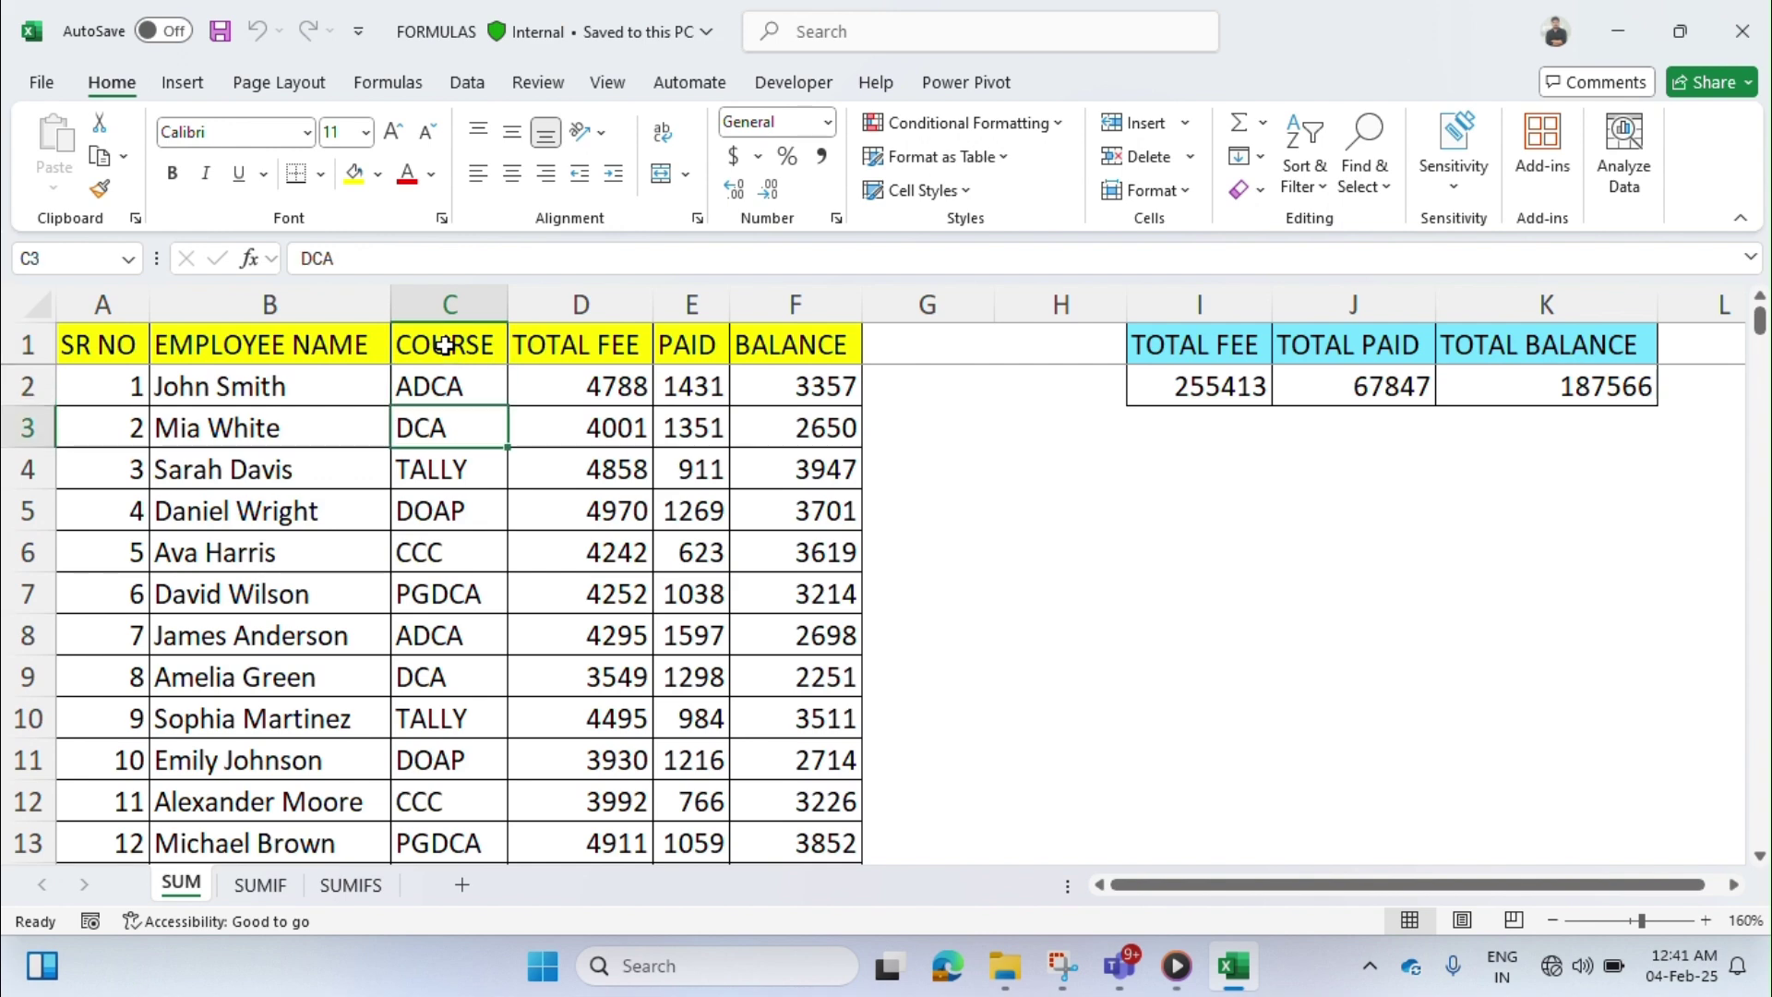
{"action": "key", "text": "Down"}
{"action": "key", "text": "Down"}
{"action": "key", "text": "Down"}
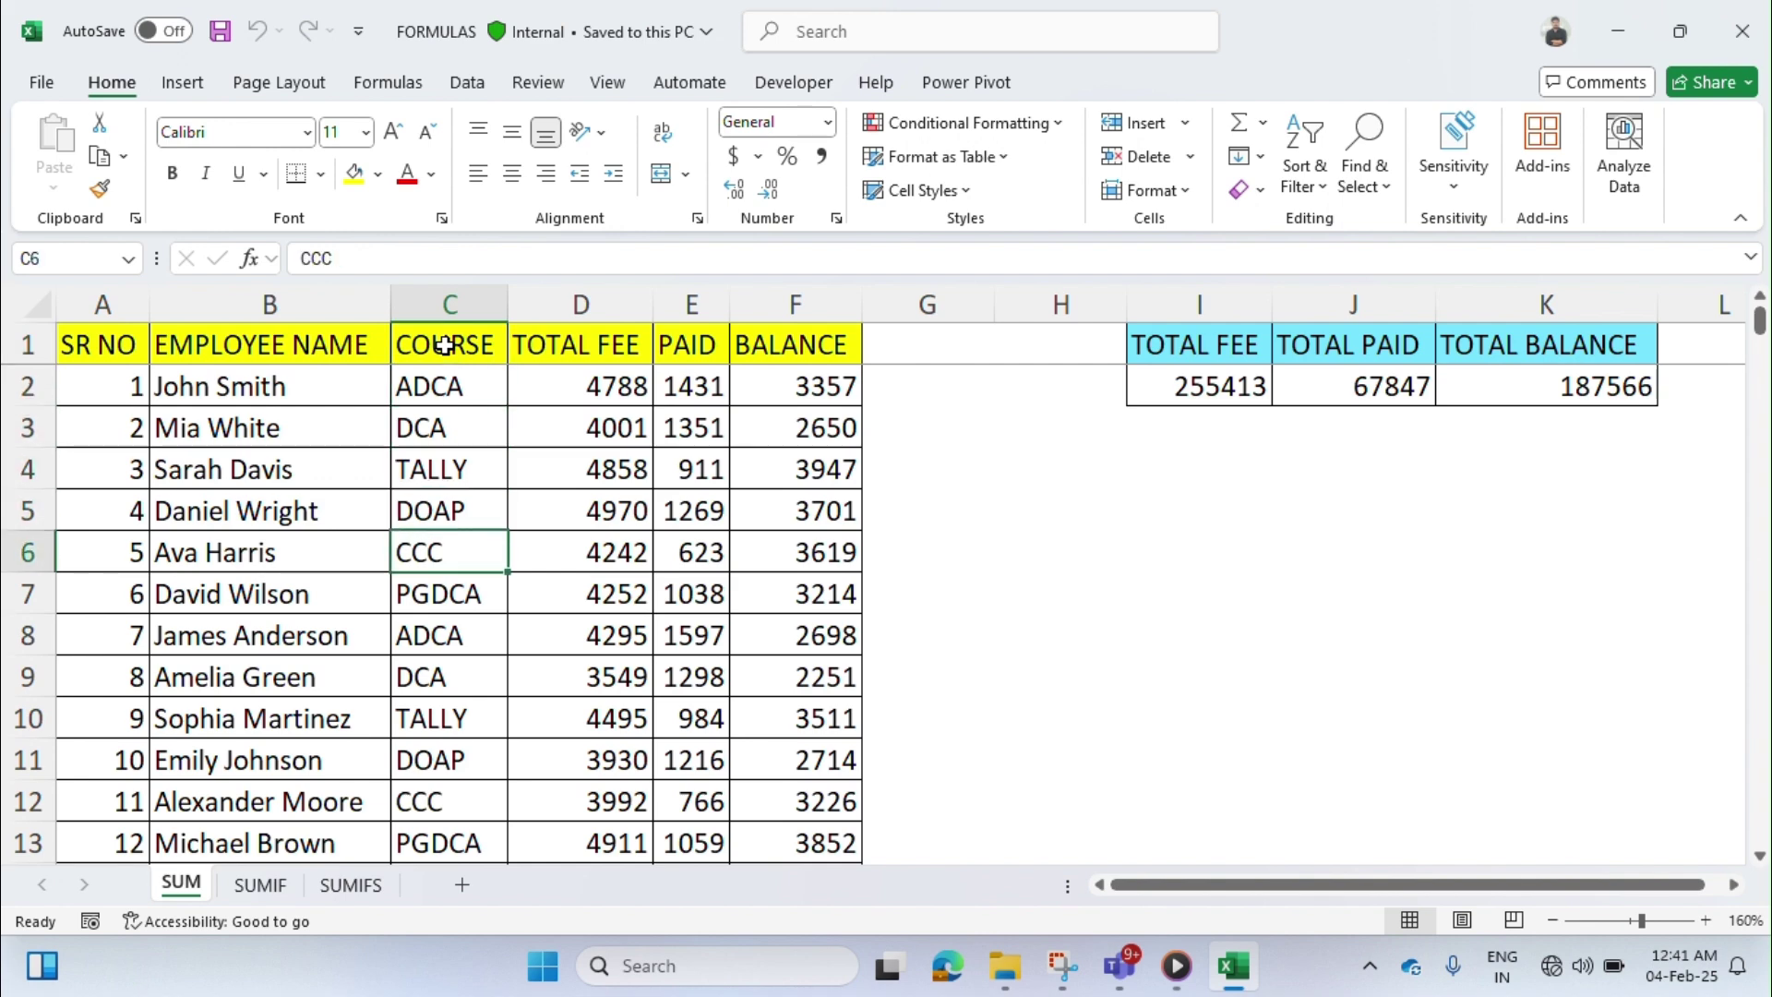
{"action": "key", "text": "Up"}
{"action": "key", "text": "Up"}
{"action": "key", "text": "Up"}
{"action": "key", "text": "Up"}
{"action": "key", "text": "Up"}
{"action": "key", "text": "Right"}
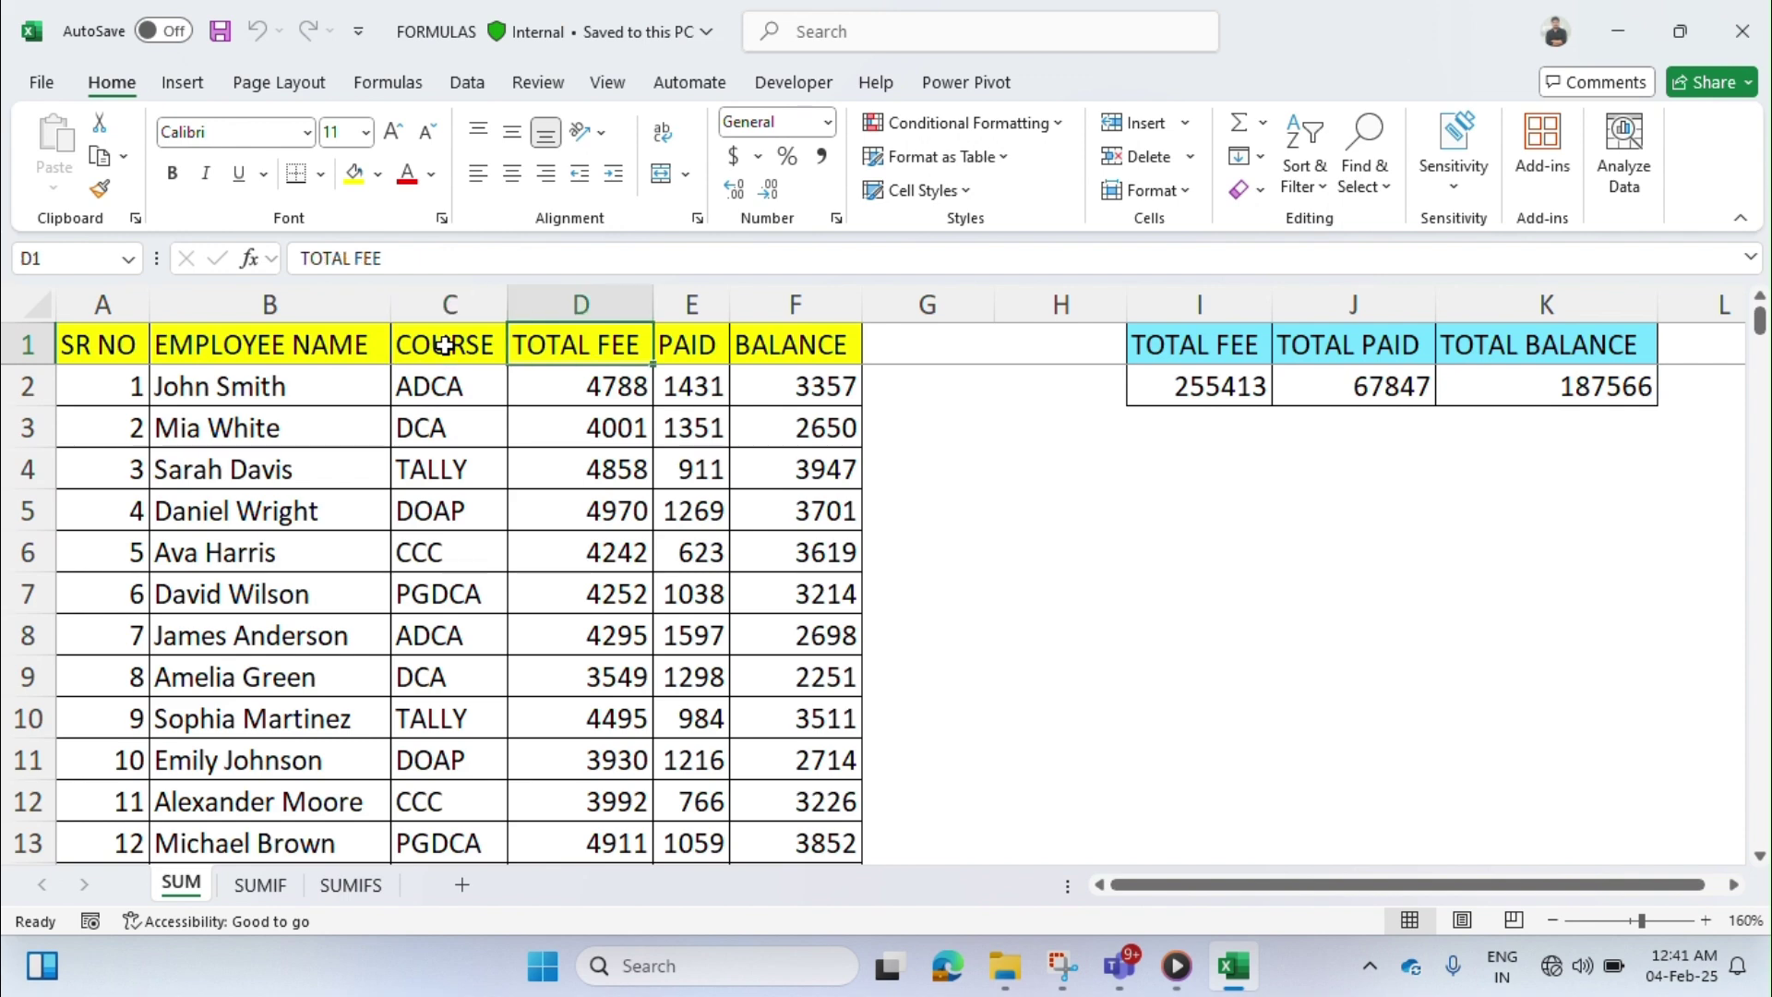
{"action": "key", "text": "Down"}
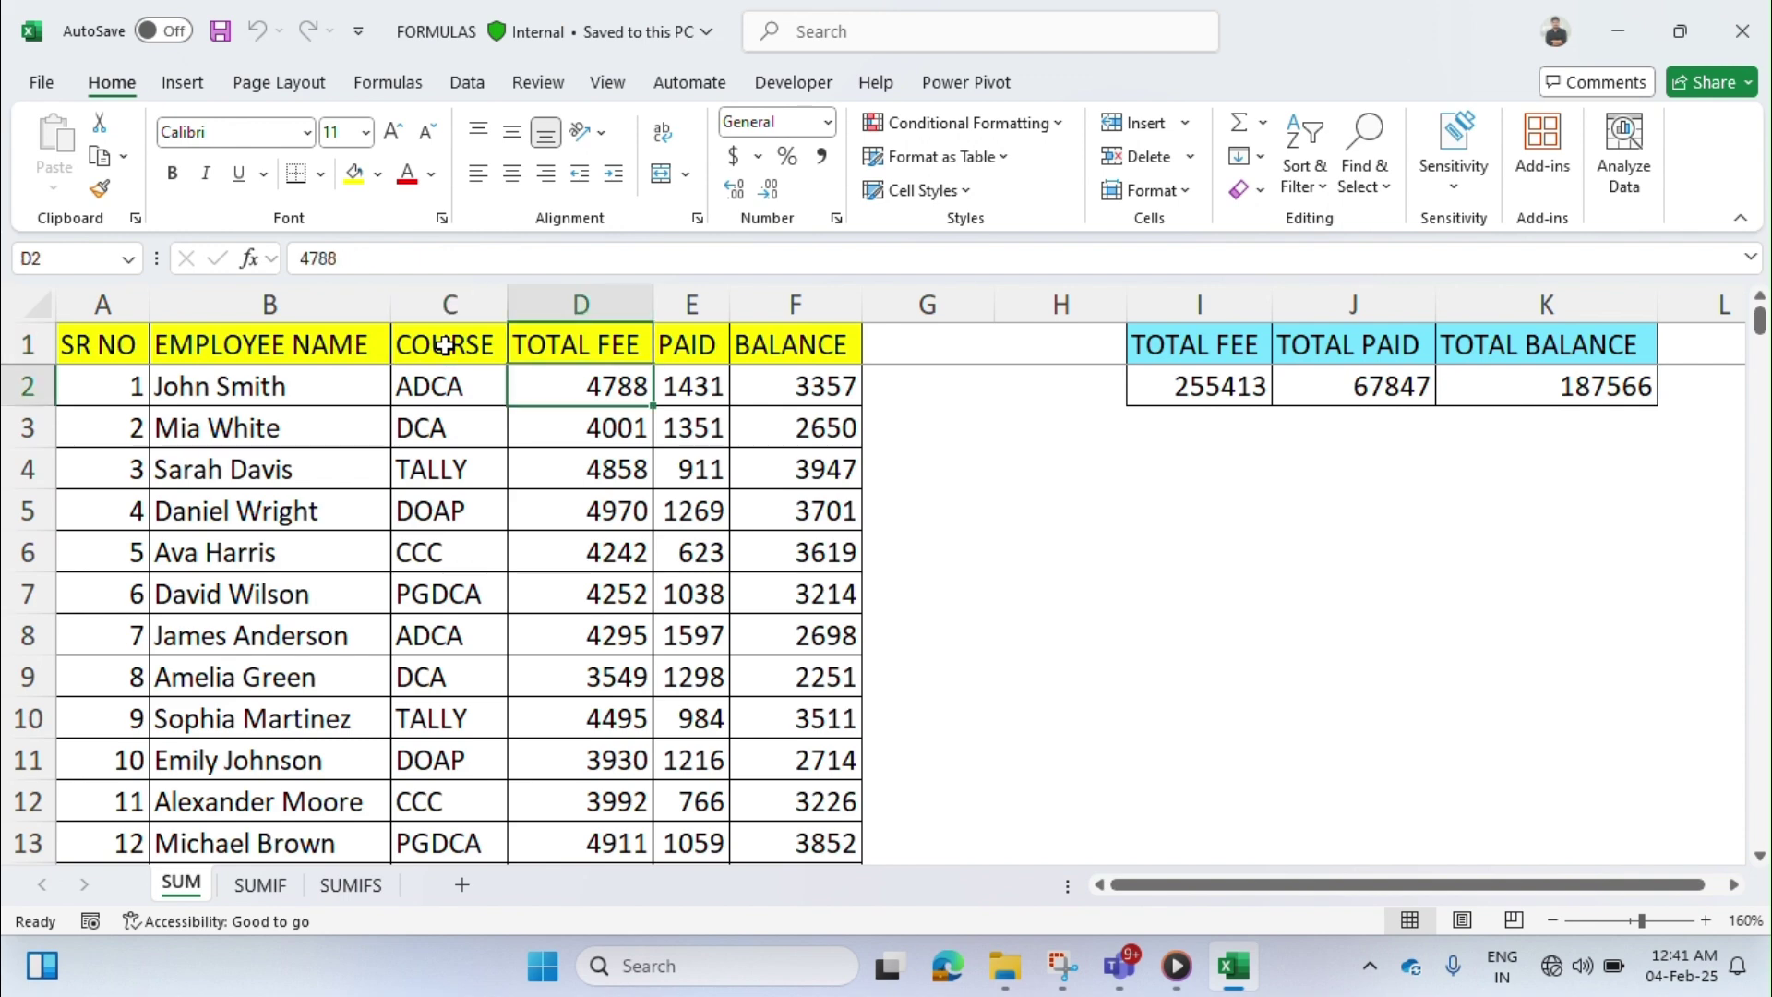
{"action": "key", "text": "Down"}
{"action": "key", "text": "Up"}
{"action": "key", "text": "Right"}
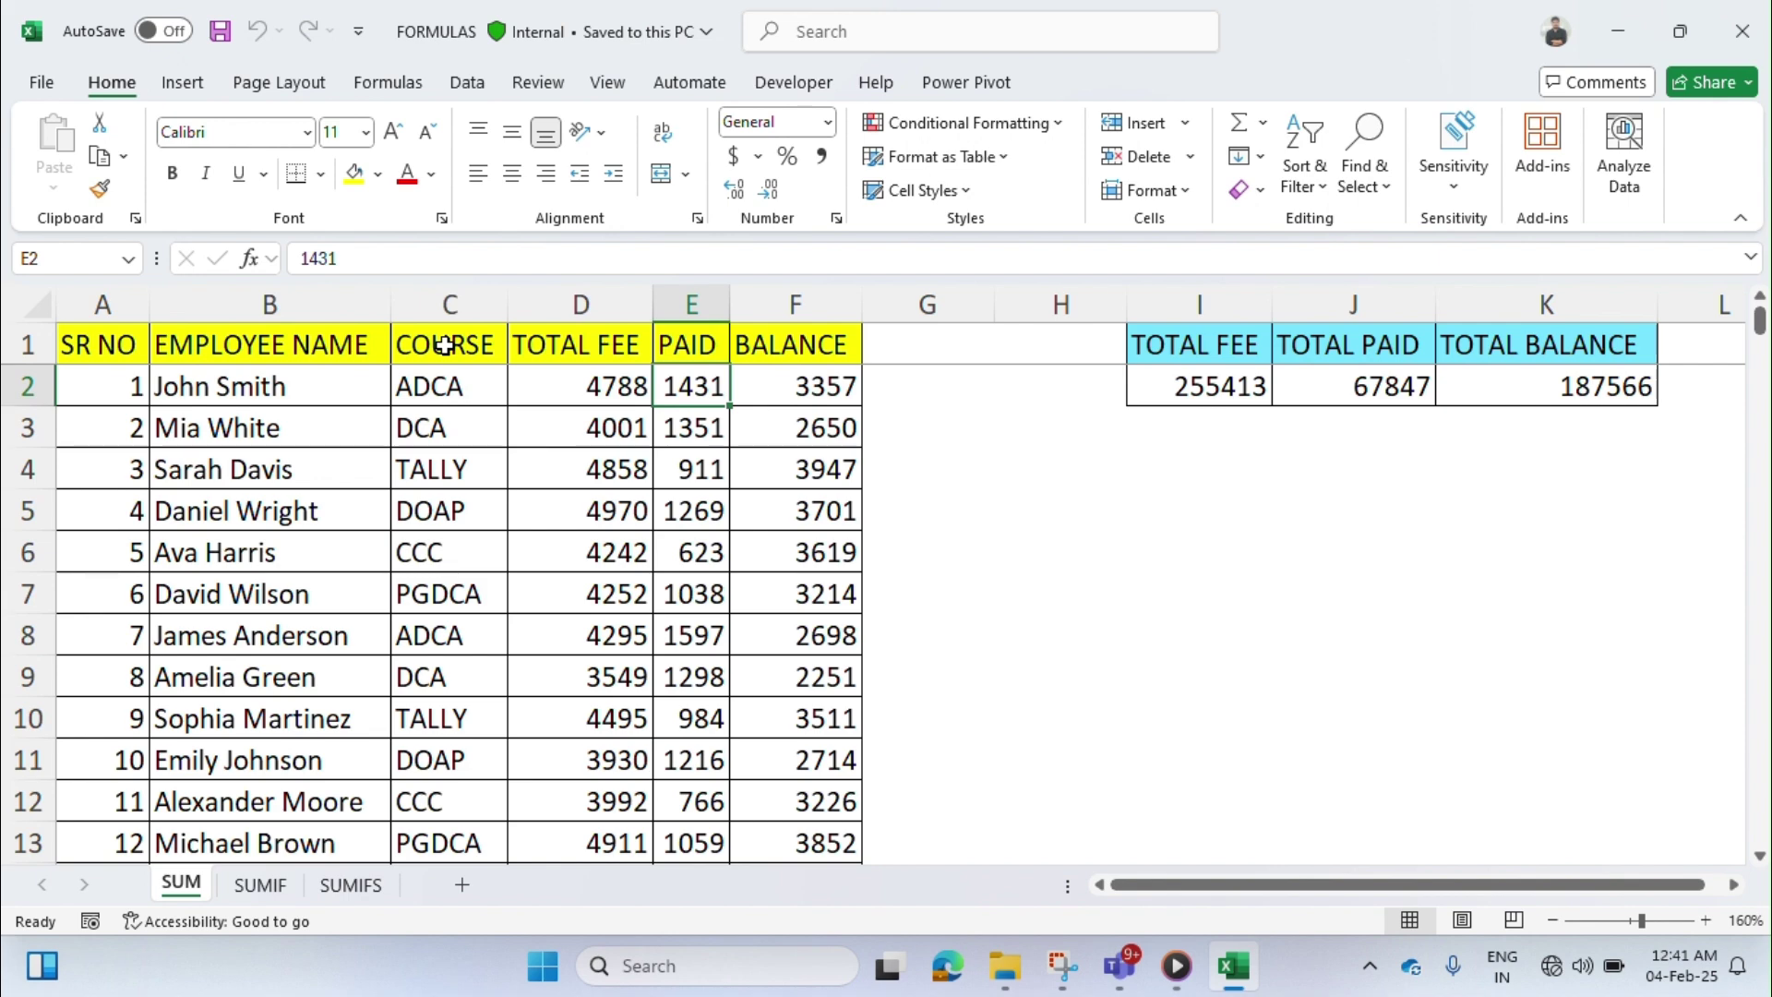
{"action": "key", "text": "Right"}
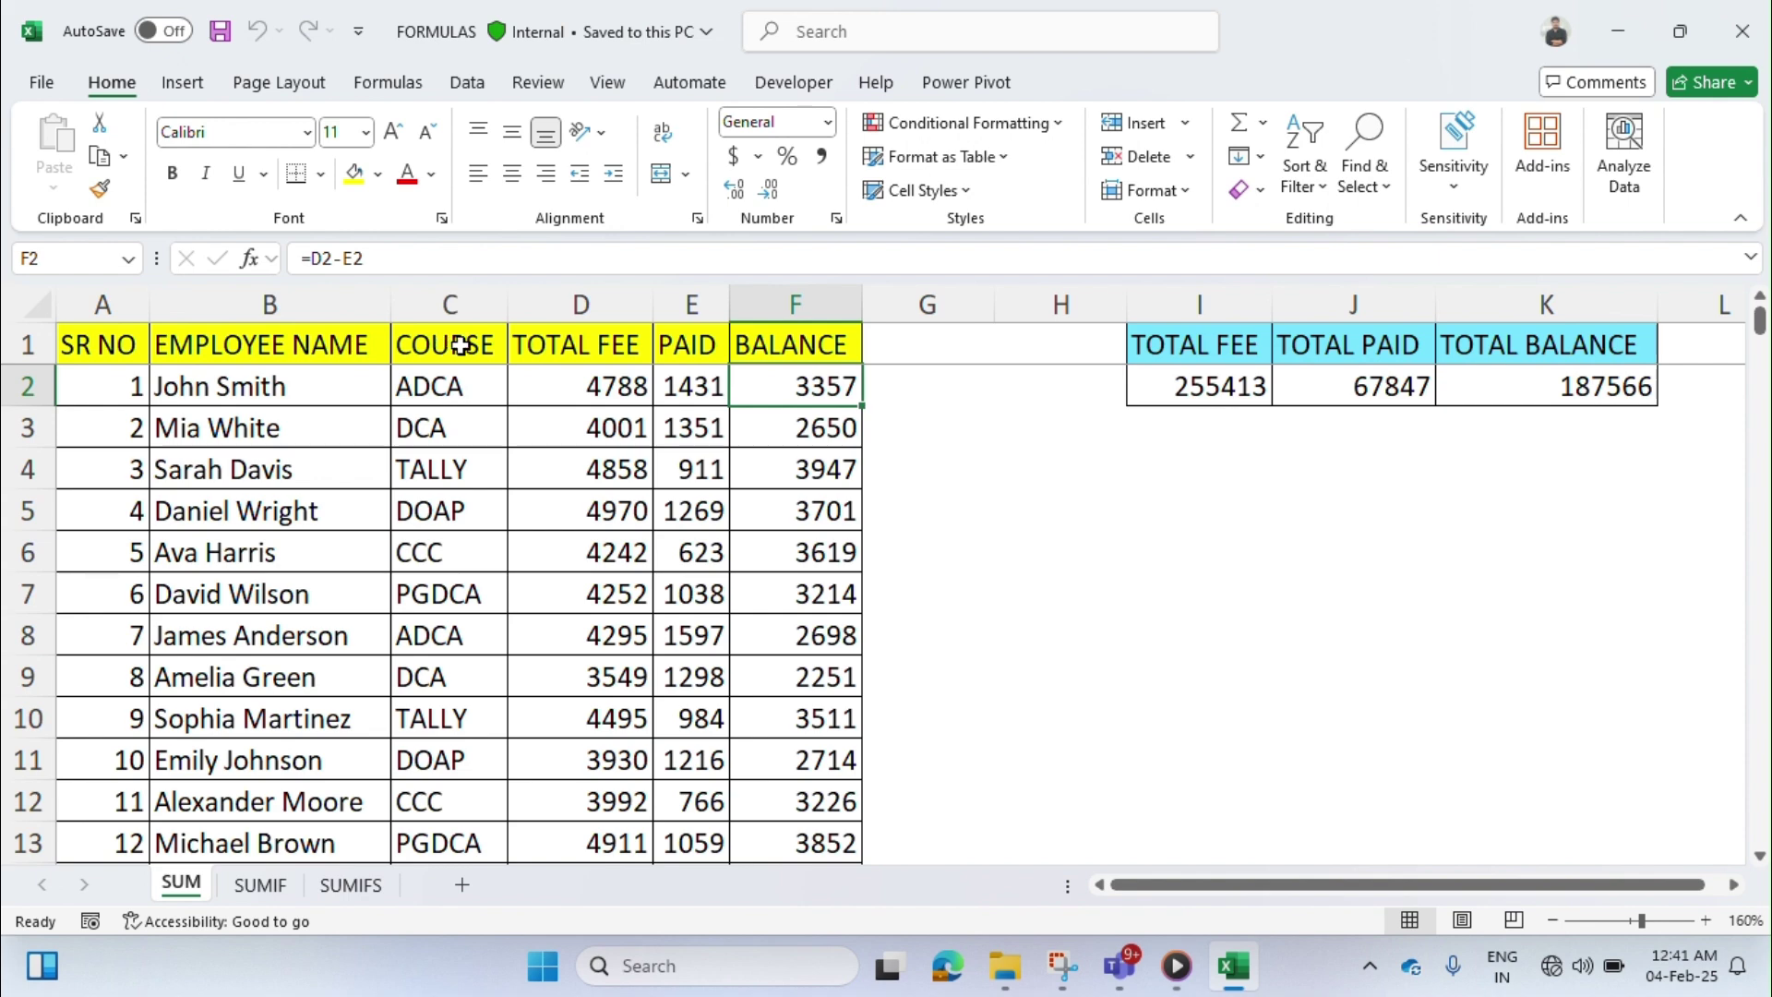
- Clear the existing total formulas under TOTAL FEE, TOTAL PAID and TOTAL BALANCE by emptying cells I2:L2
{"action": "left_click", "coordinate": [1212, 386]}
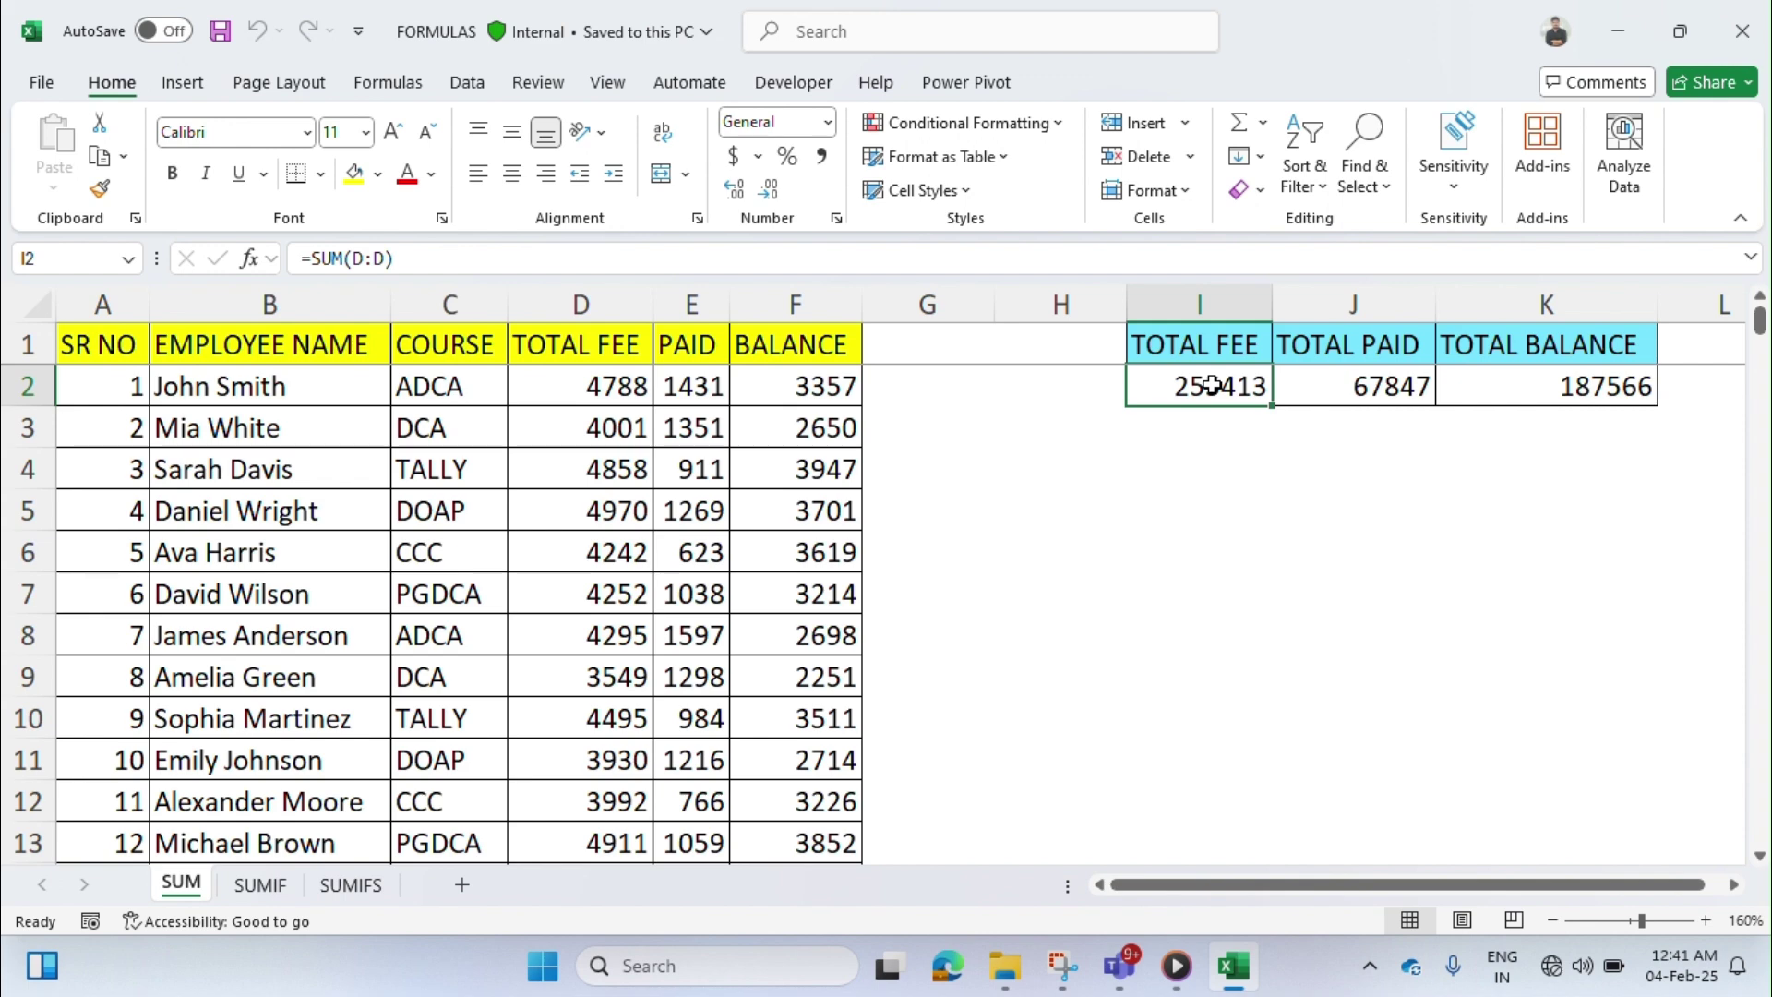
{"action": "key", "text": "Right"}
{"action": "key", "text": "Left"}
{"action": "key", "text": "shift+Right"}
{"action": "key", "text": "shift+Right"}
{"action": "key", "text": "shift+Right"}
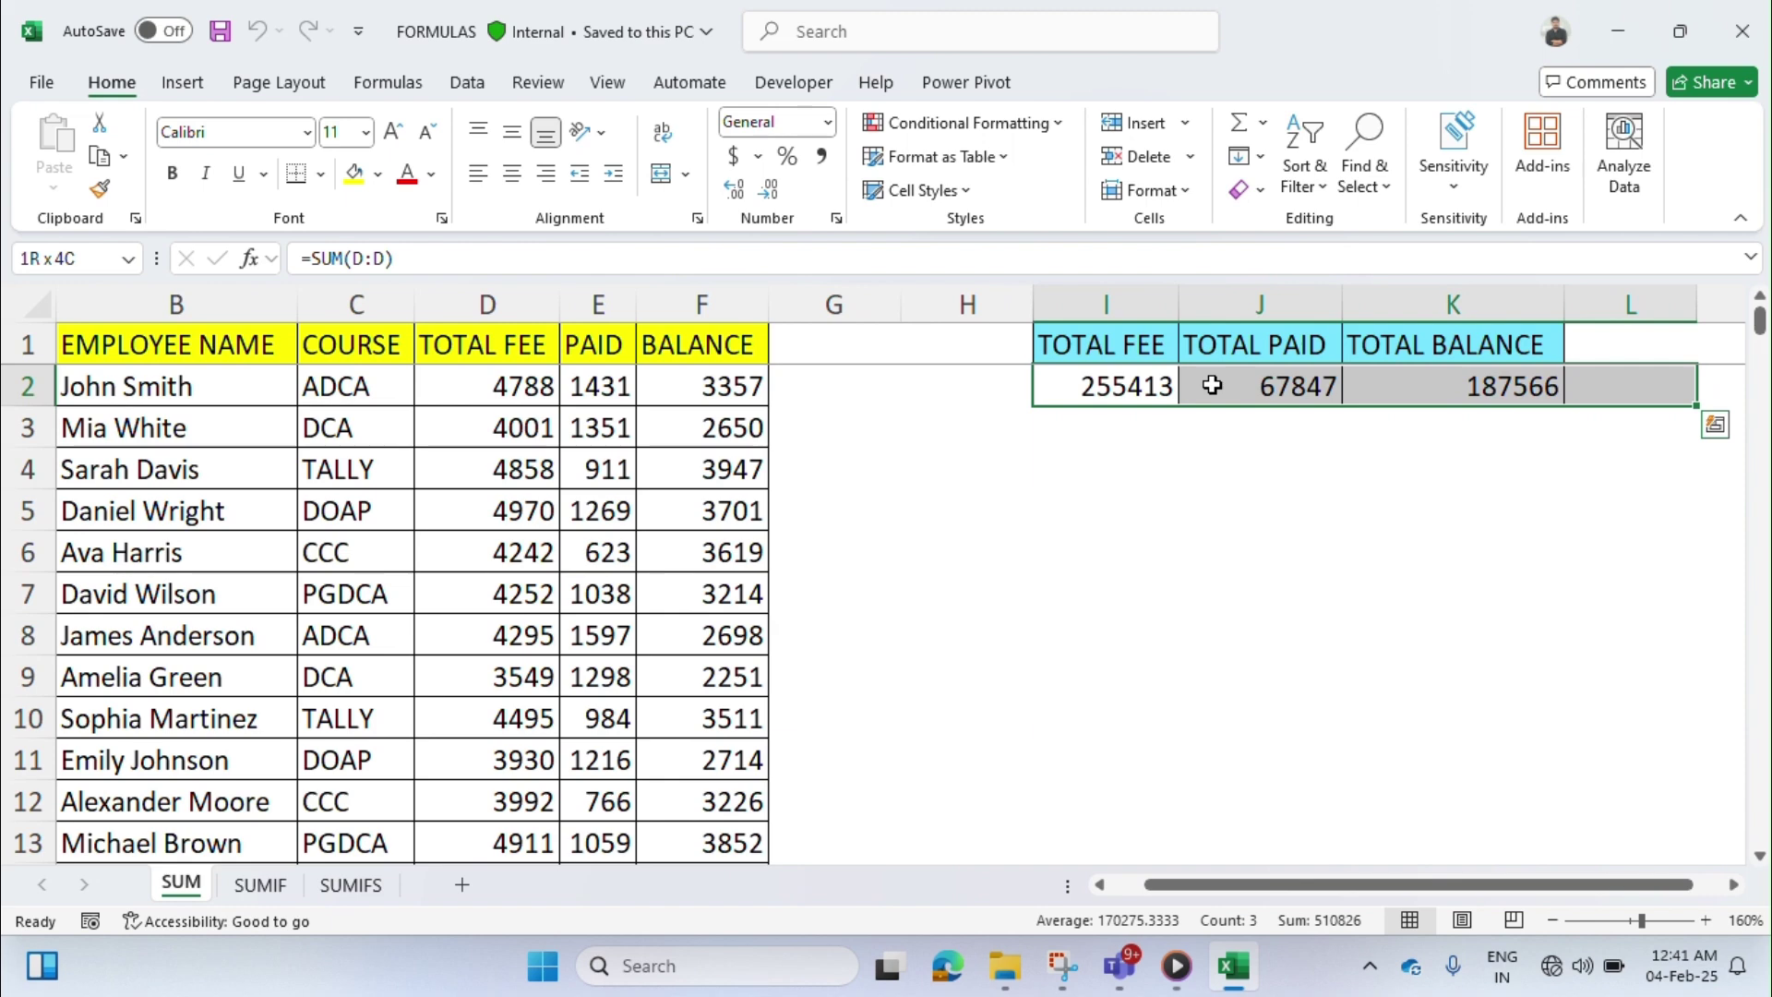
{"action": "key", "text": "Delete"}
- Begin a SUM formula in cell I2 under the TOTAL FEE summary heading, ready for its first argument
{"action": "left_click", "coordinate": [1129, 388]}
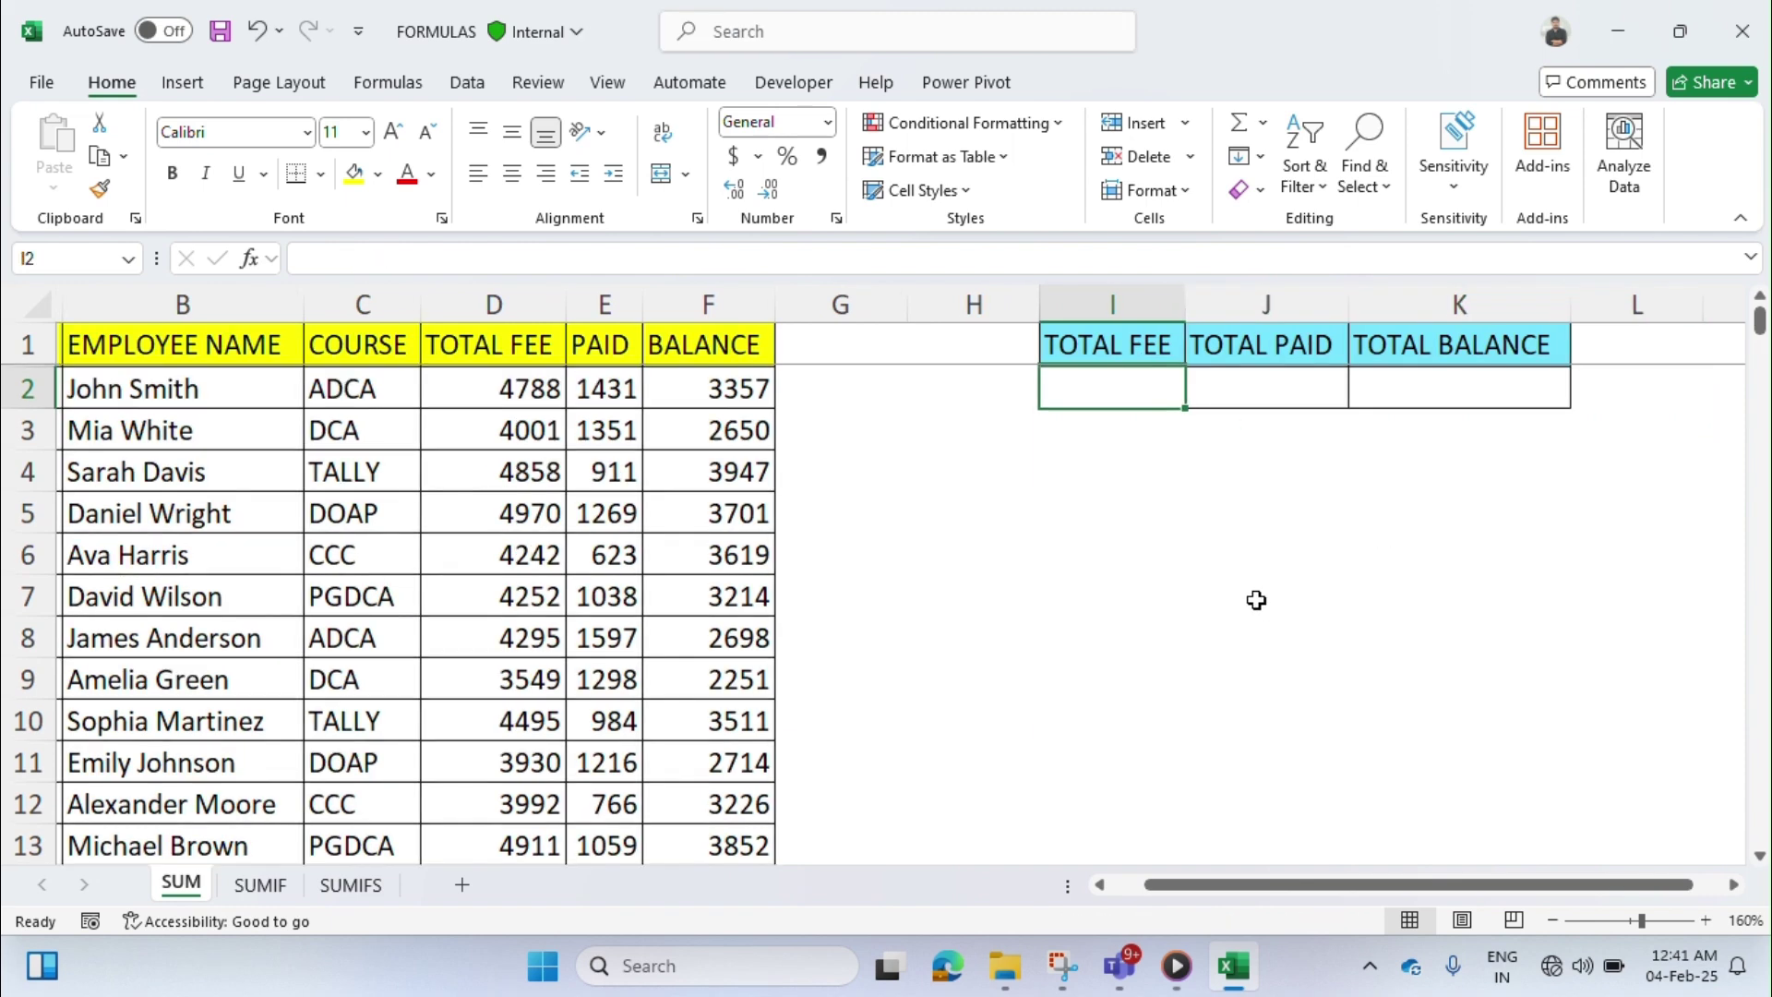
{"action": "scroll", "coordinate": [1257, 600], "scroll_direction": "left", "scroll_amount": 1}
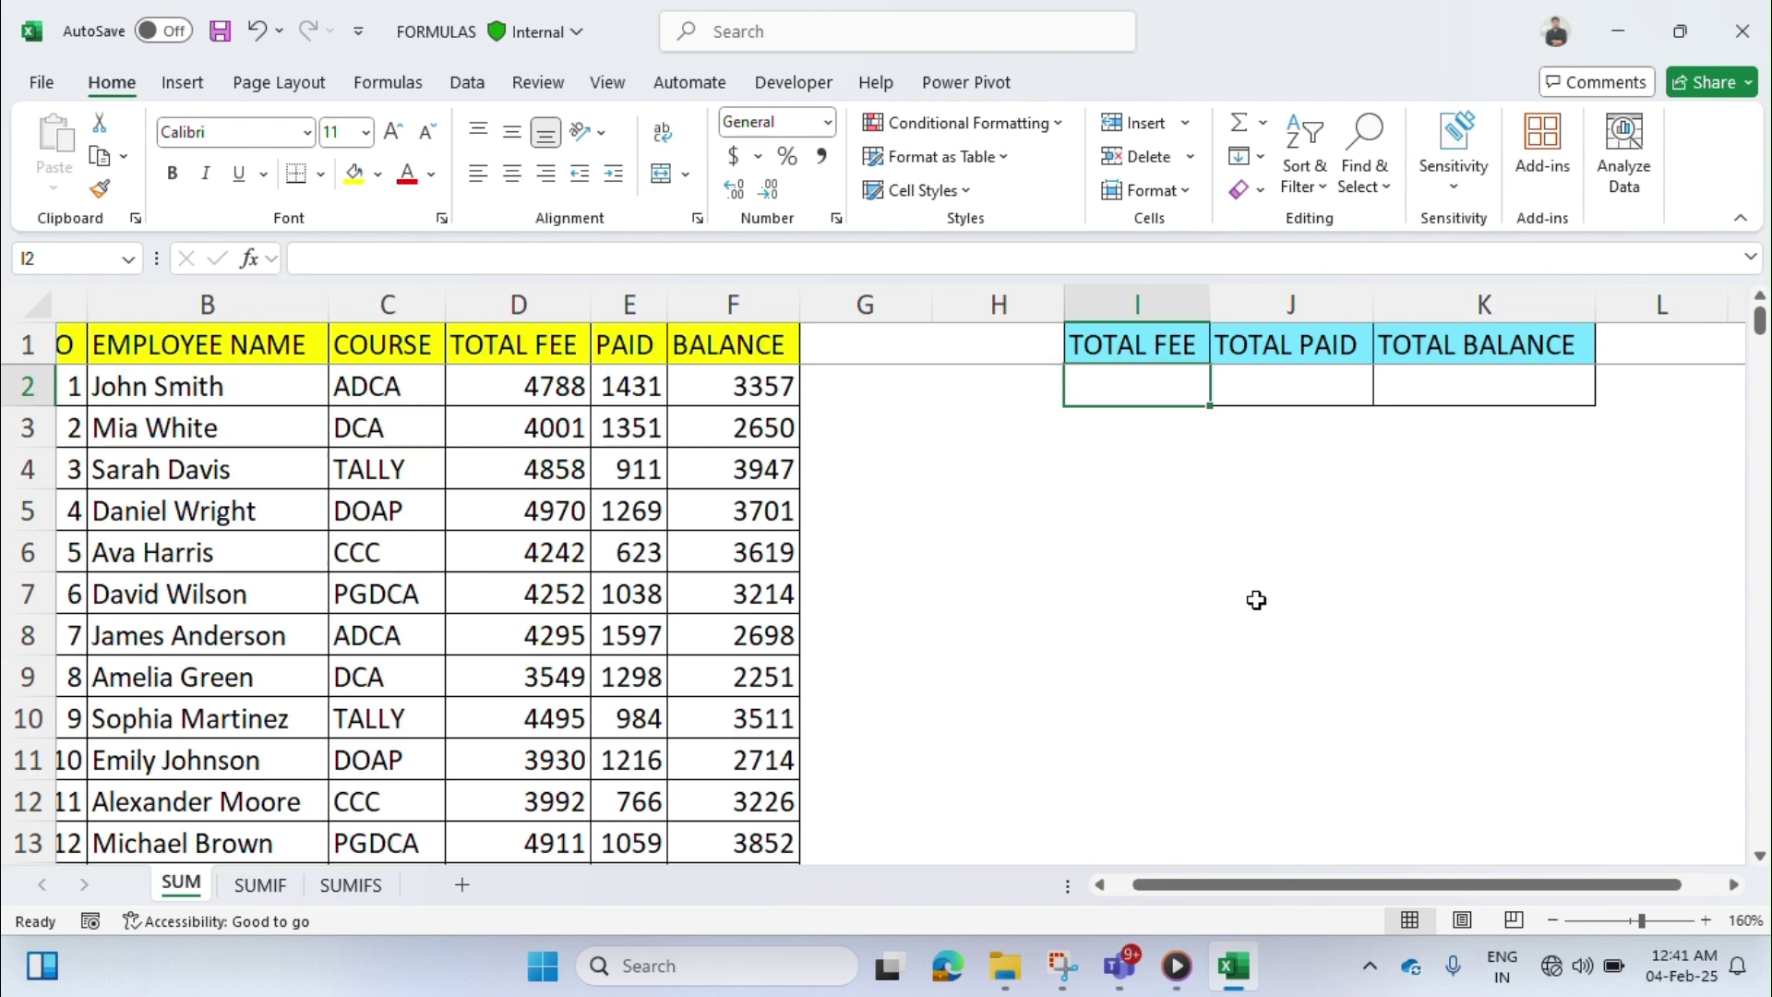
{"action": "type", "text": "="}
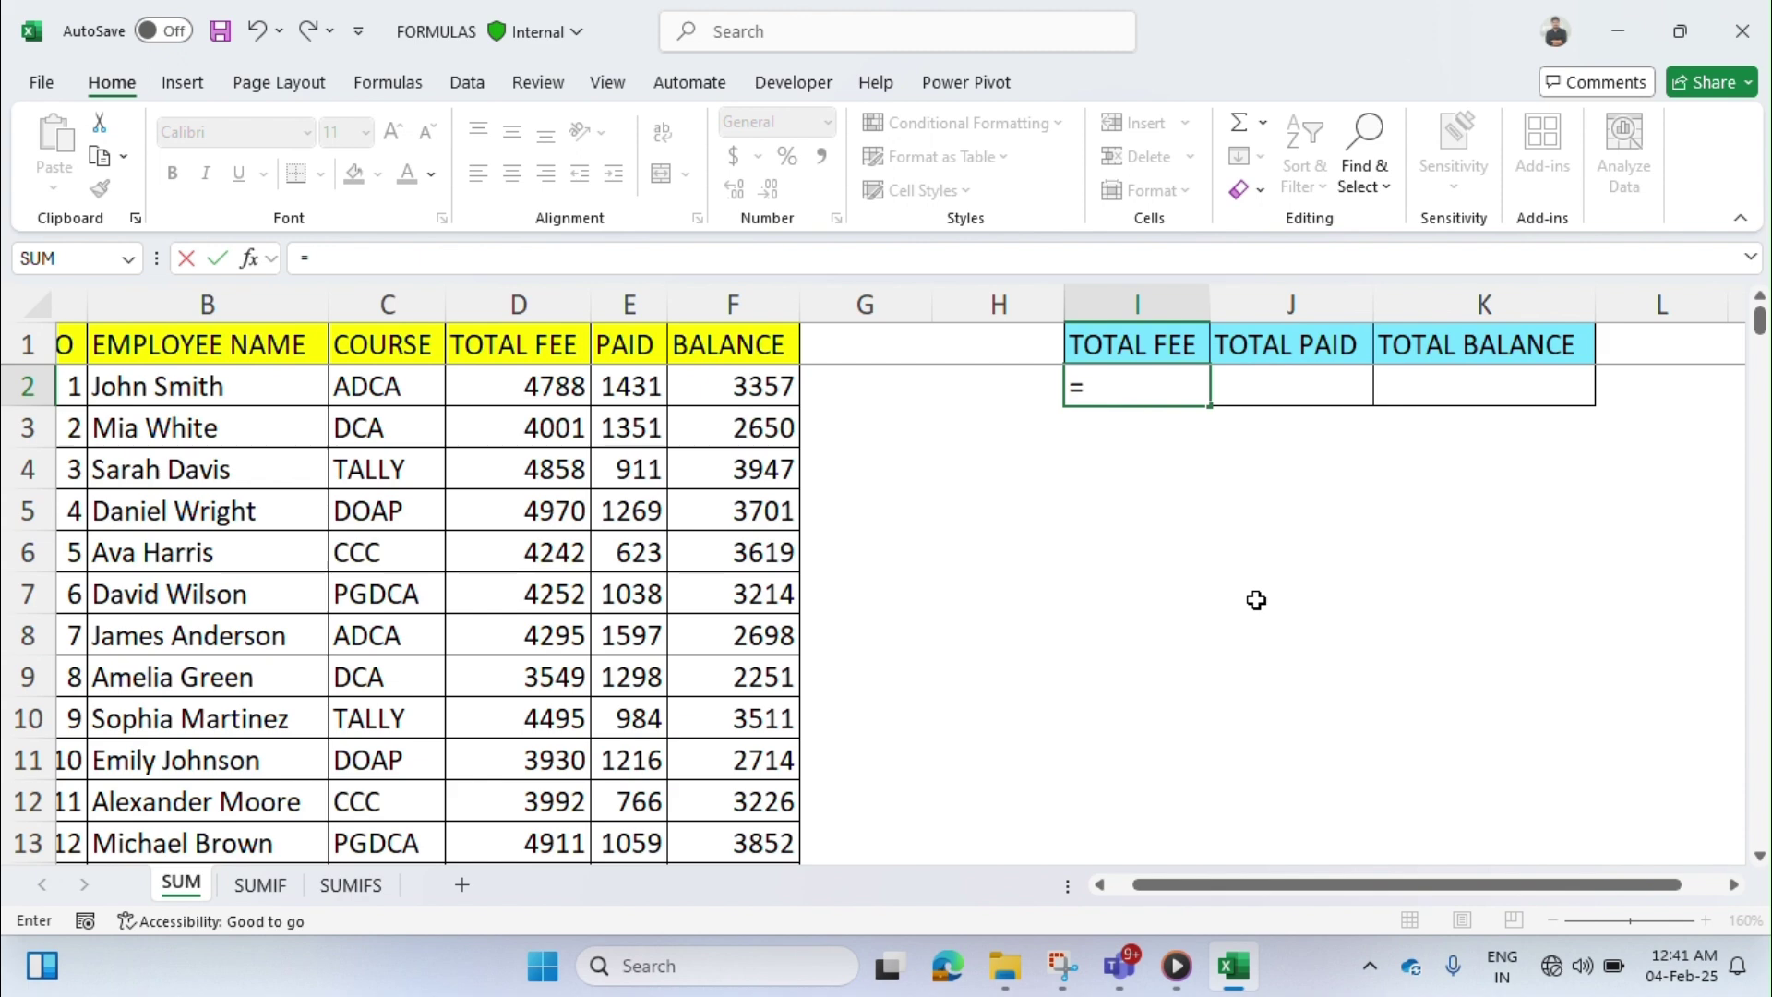
{"action": "type", "text": "sum"}
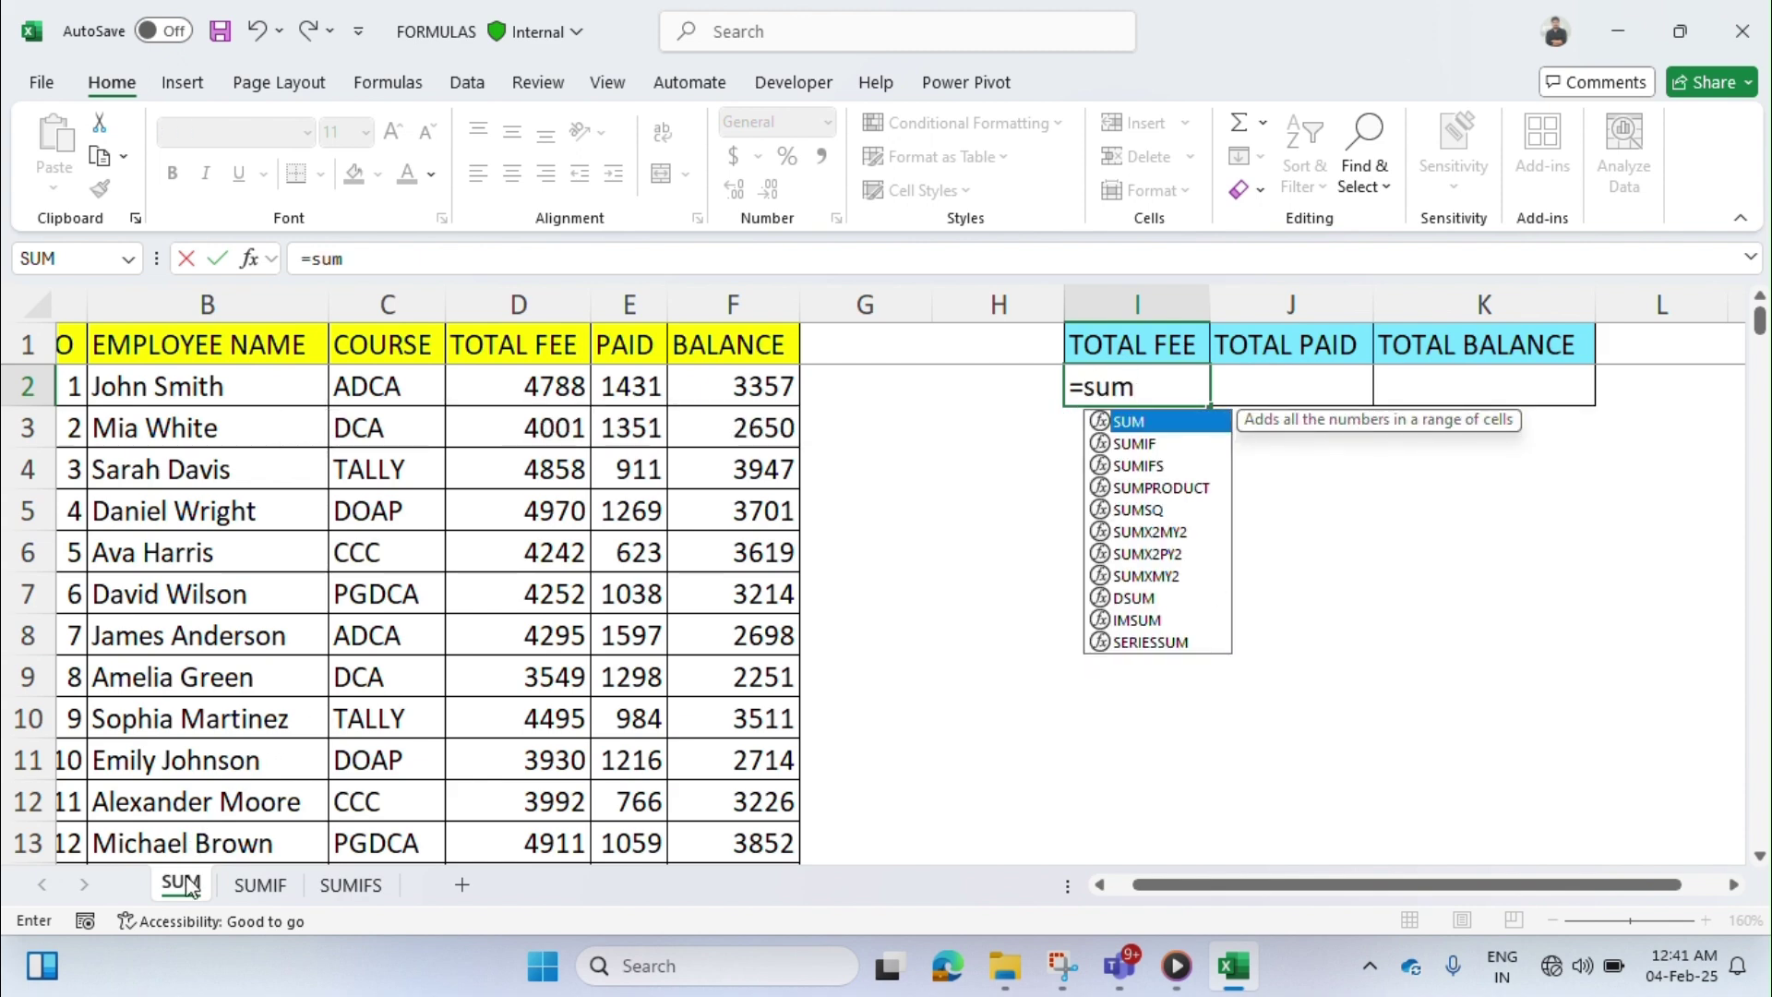
{"action": "key", "text": "Tab"}
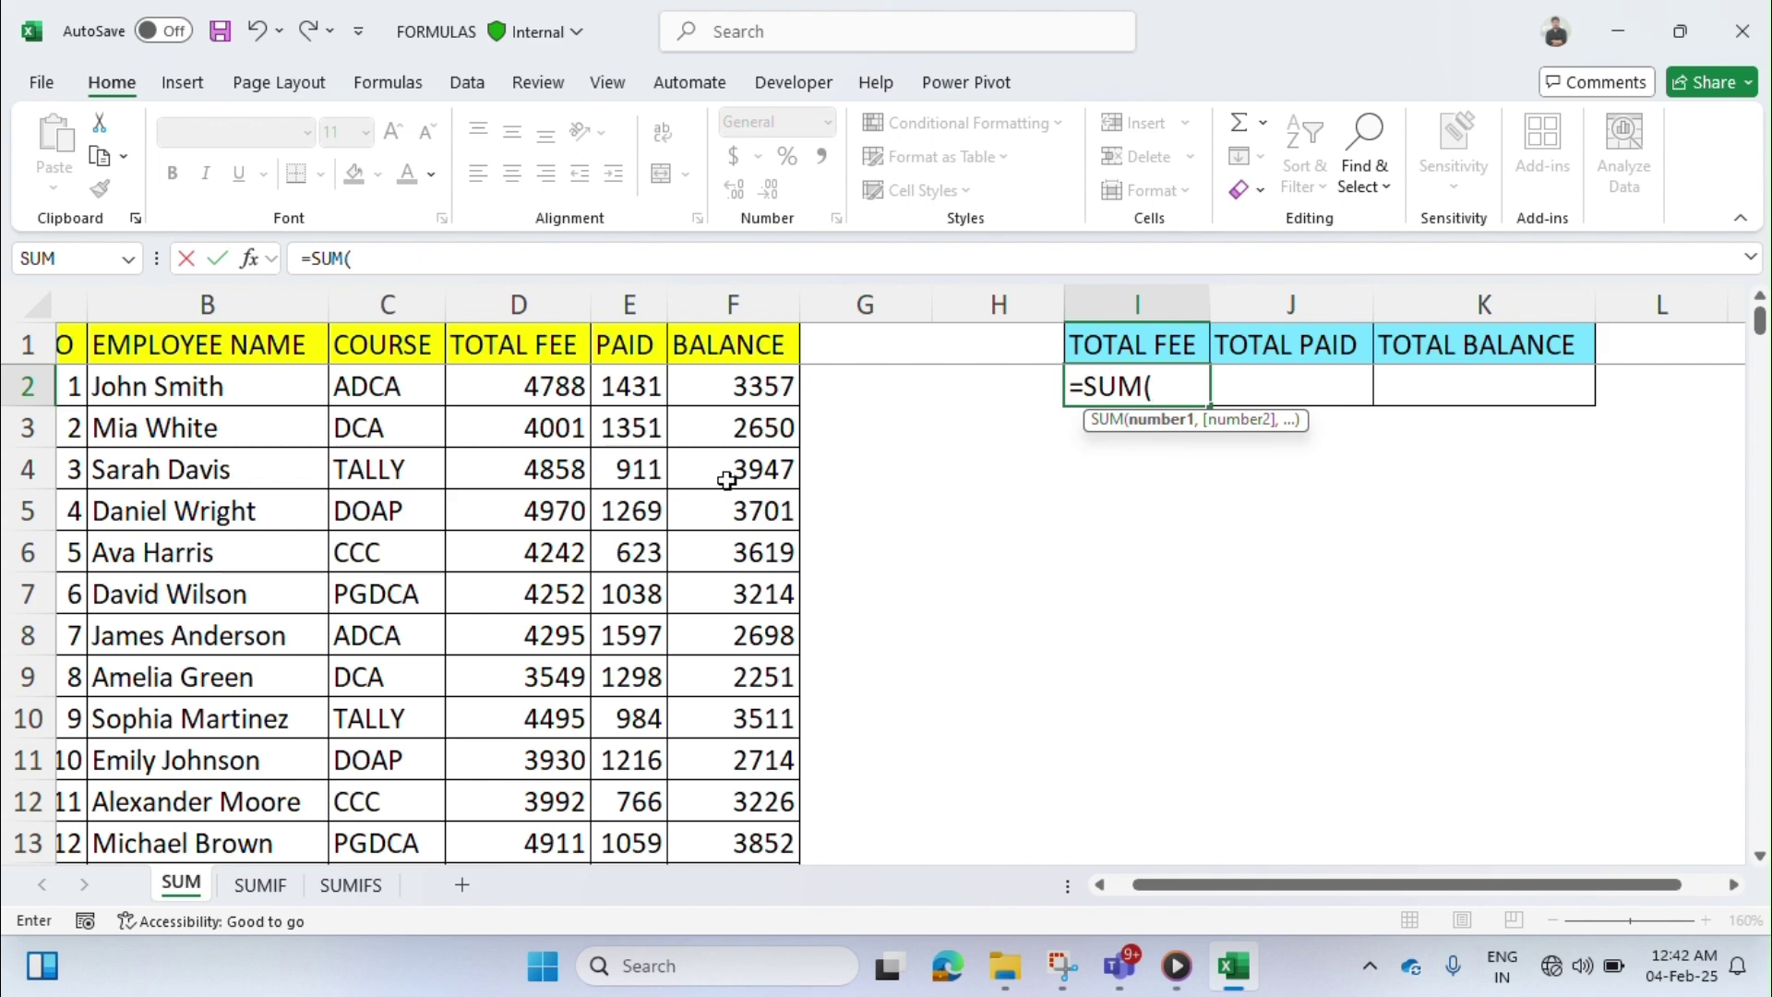
{"action": "left_click", "coordinate": [242, 386]}
{"action": "left_click", "coordinate": [236, 438]}
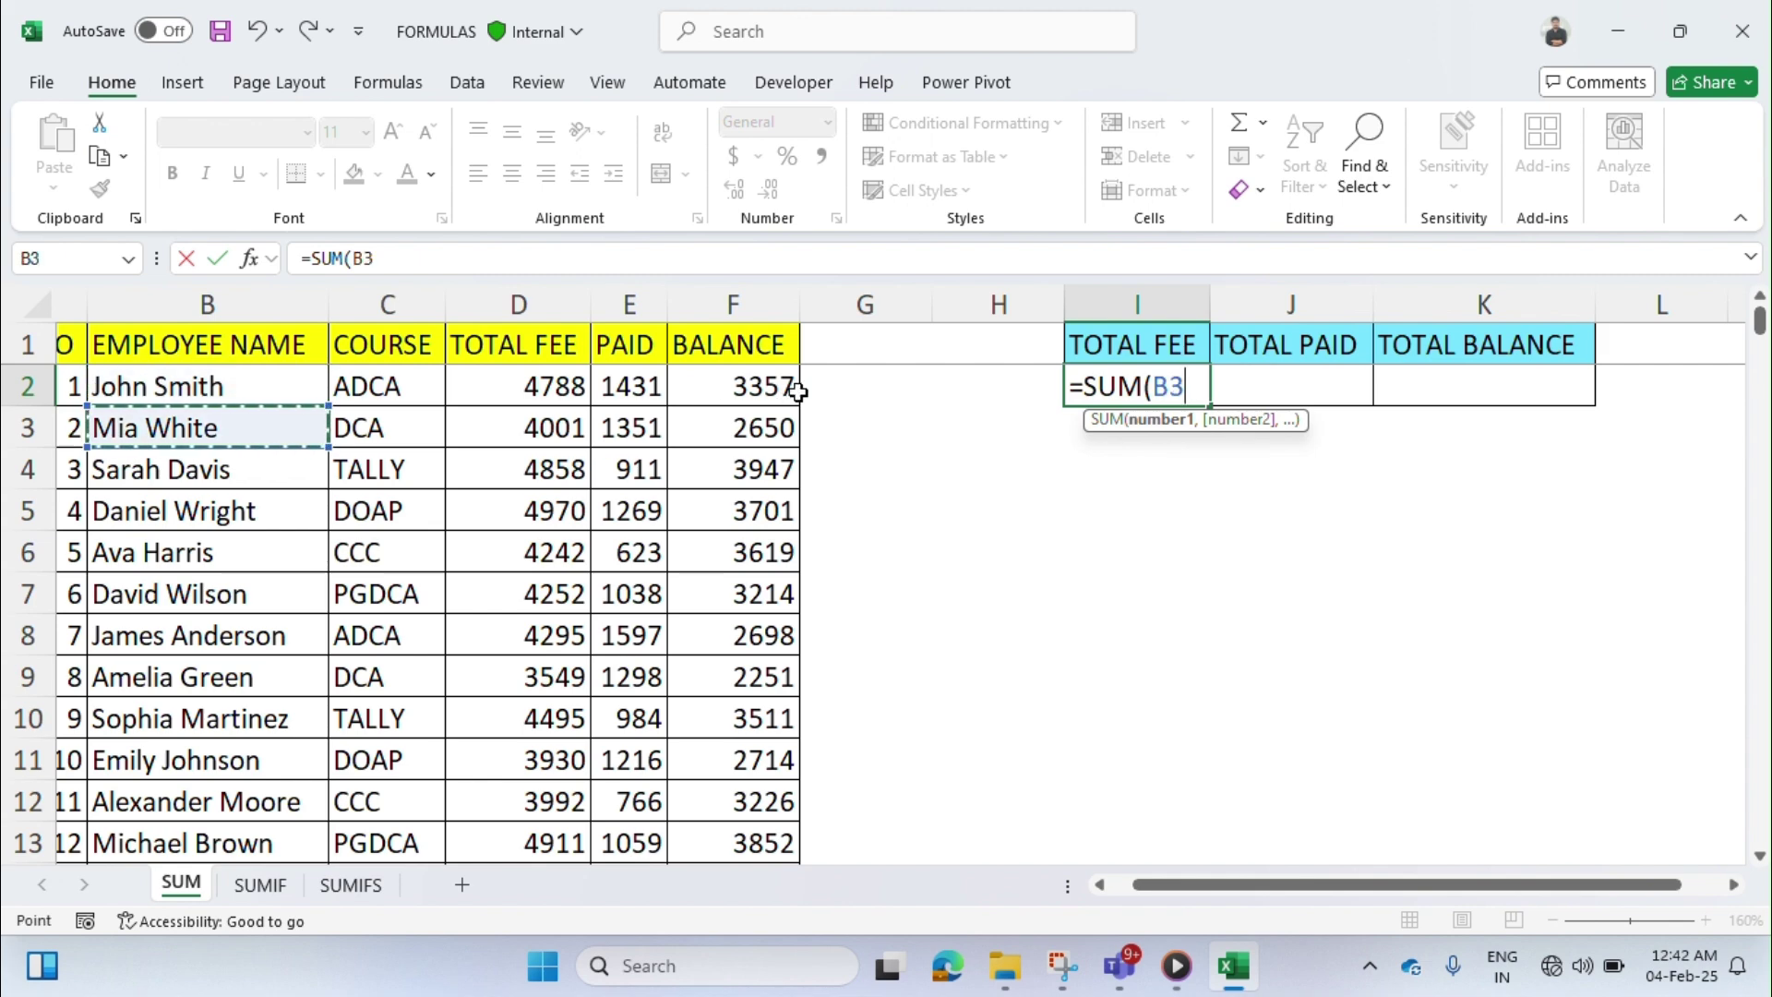
{"action": "key", "text": "BackSpace"}
{"action": "key", "text": "BackSpace"}
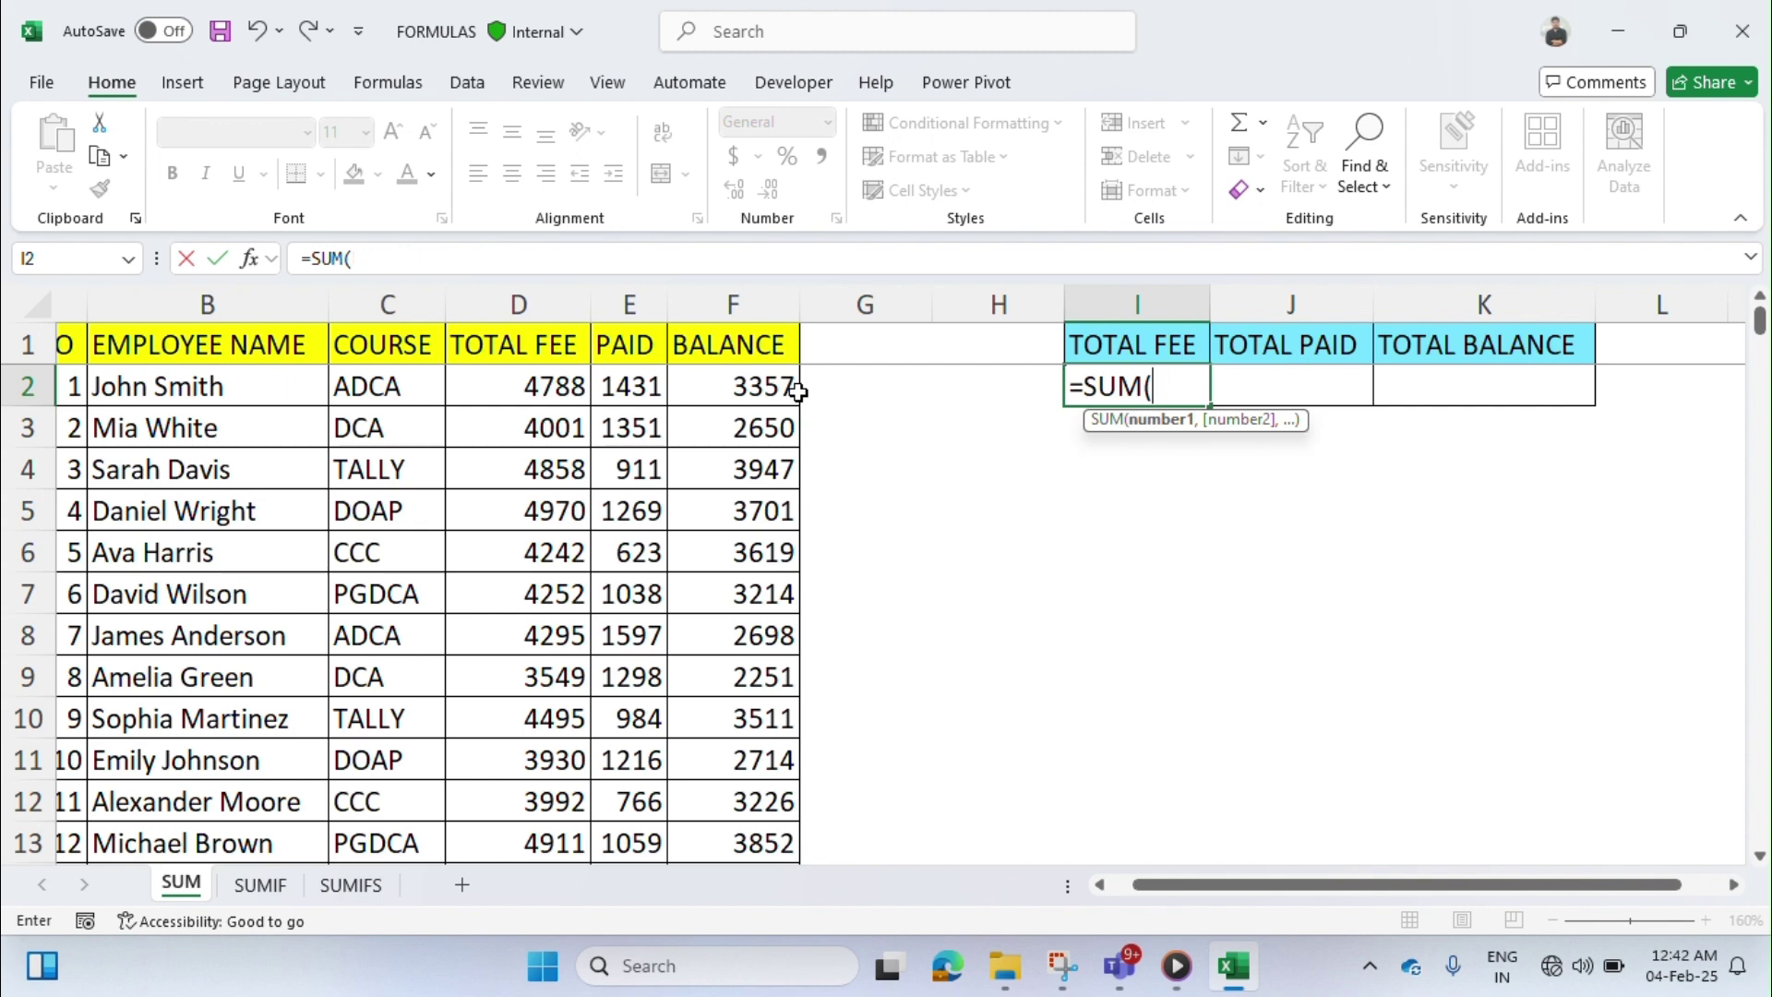
- Complete the formula in I2 as =SUM(D2,D3) to add the first two students' fees, and check it against its source cells
{"action": "left_click", "coordinate": [527, 382]}
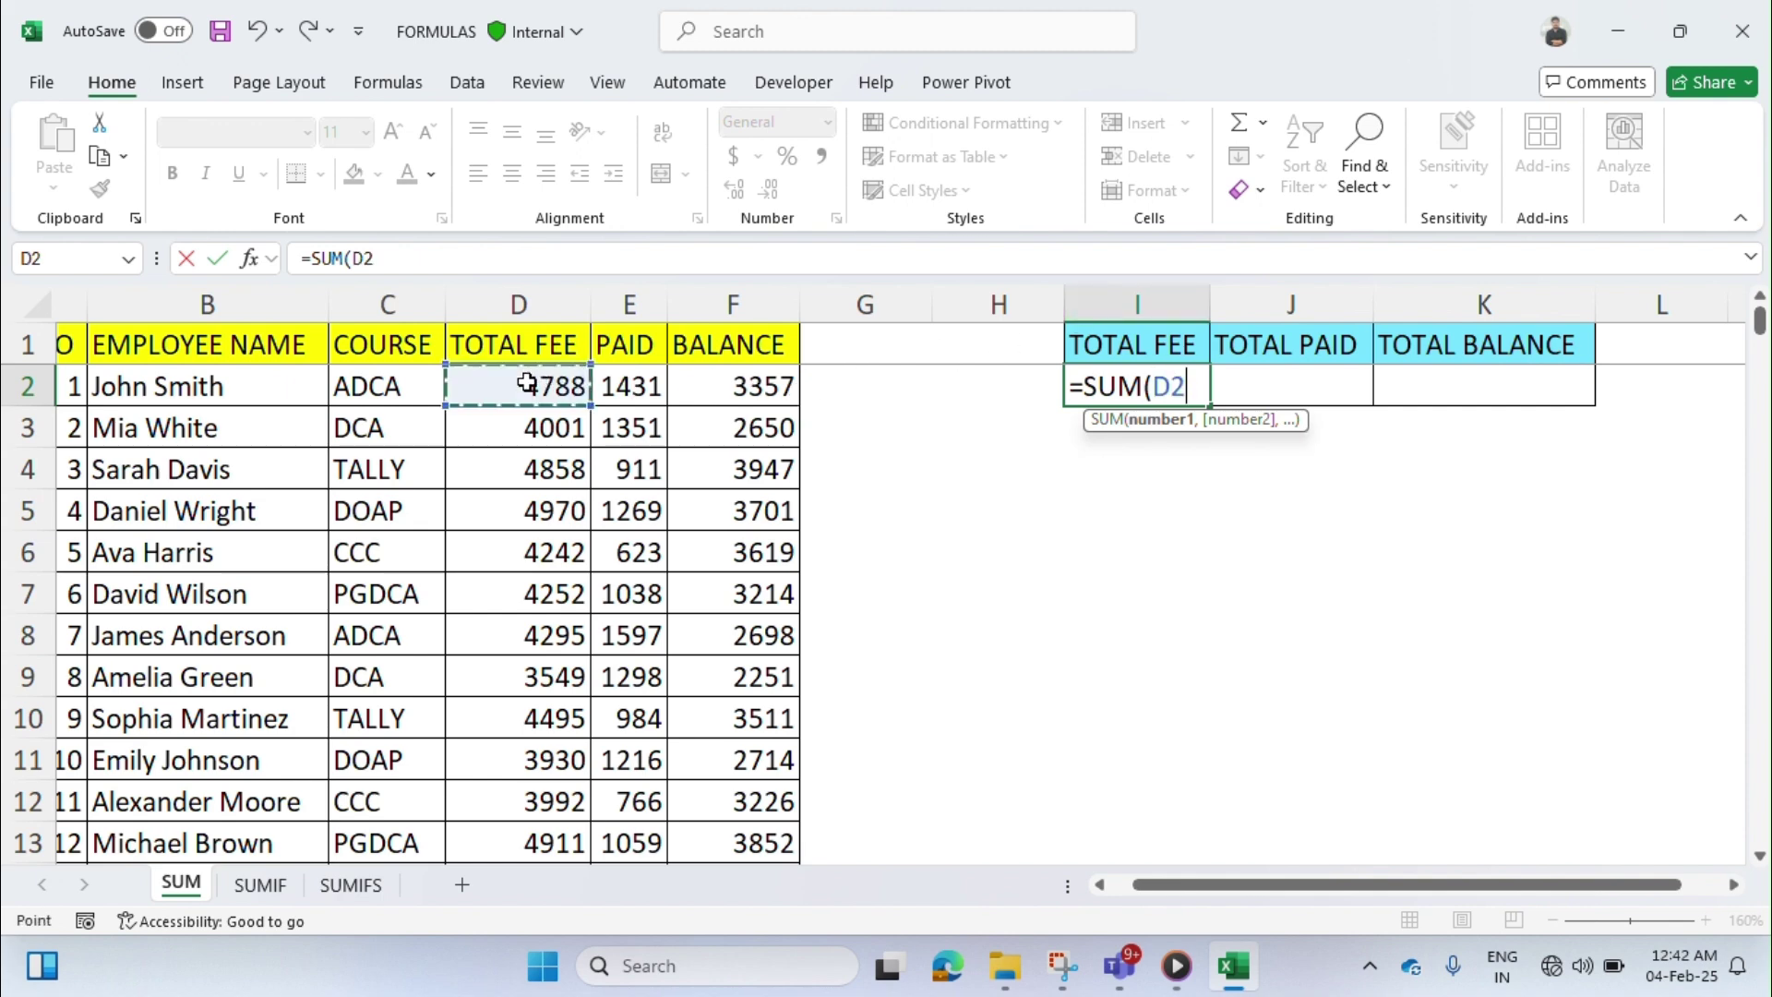
{"action": "type", "text": ","}
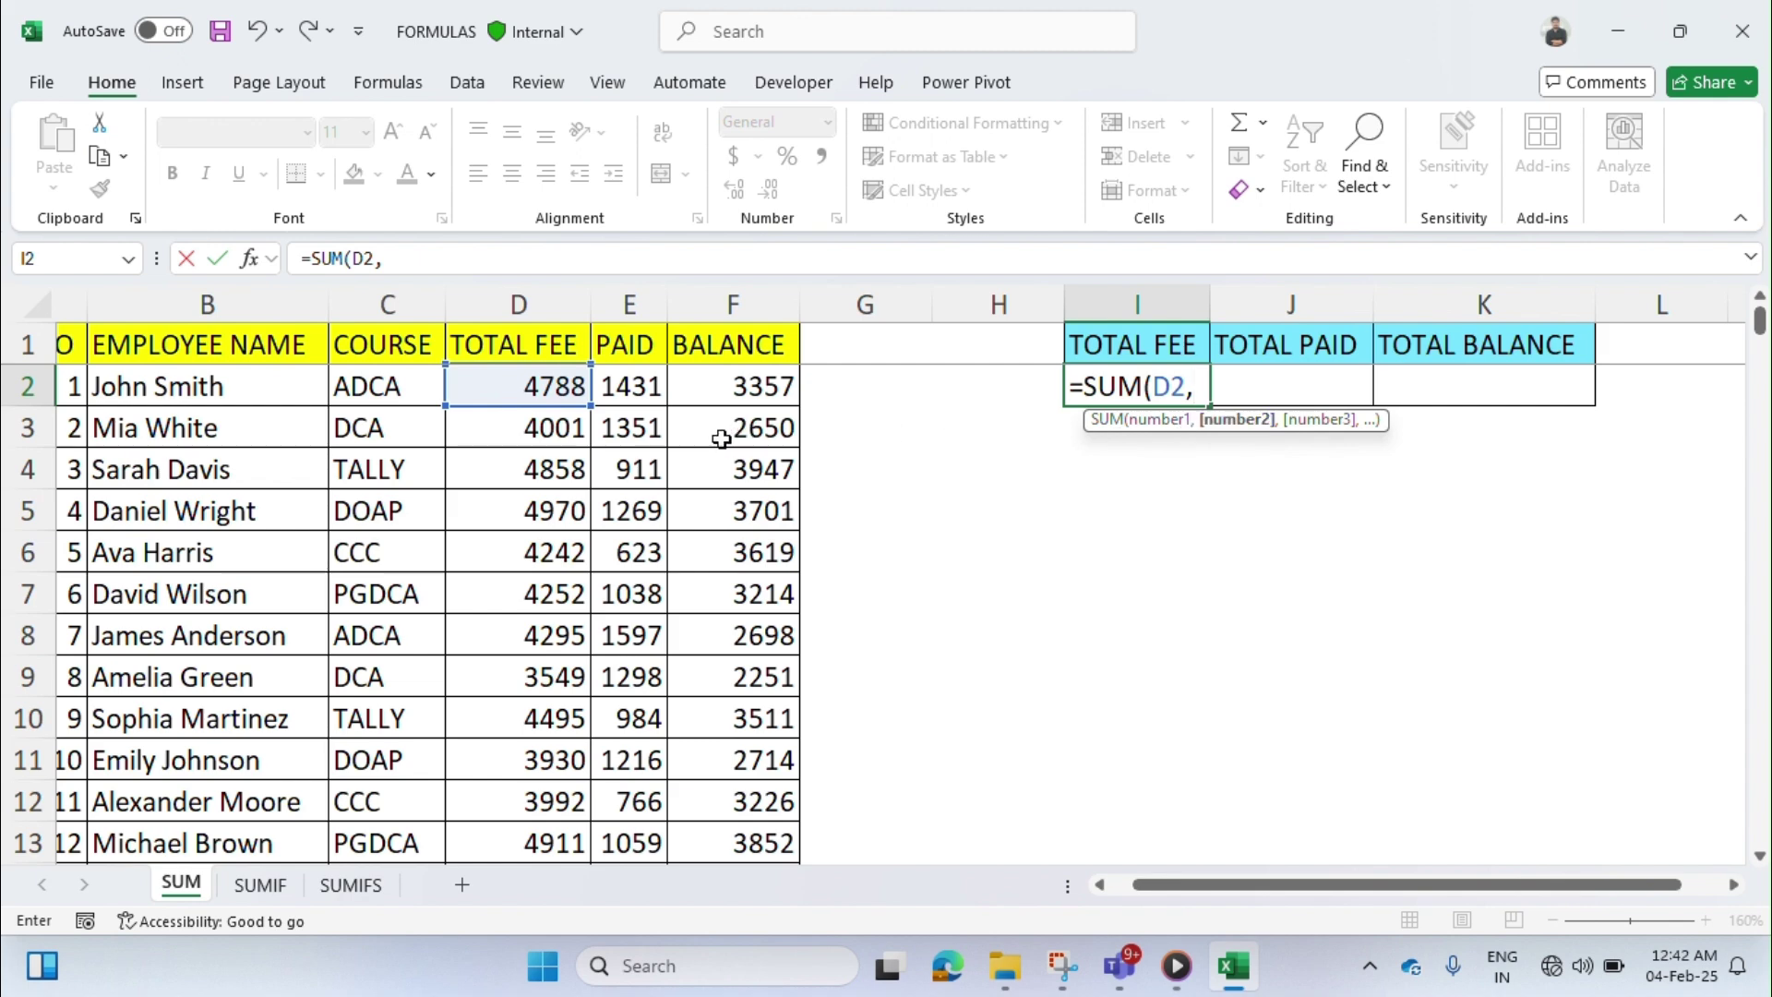
{"action": "left_click", "coordinate": [501, 428]}
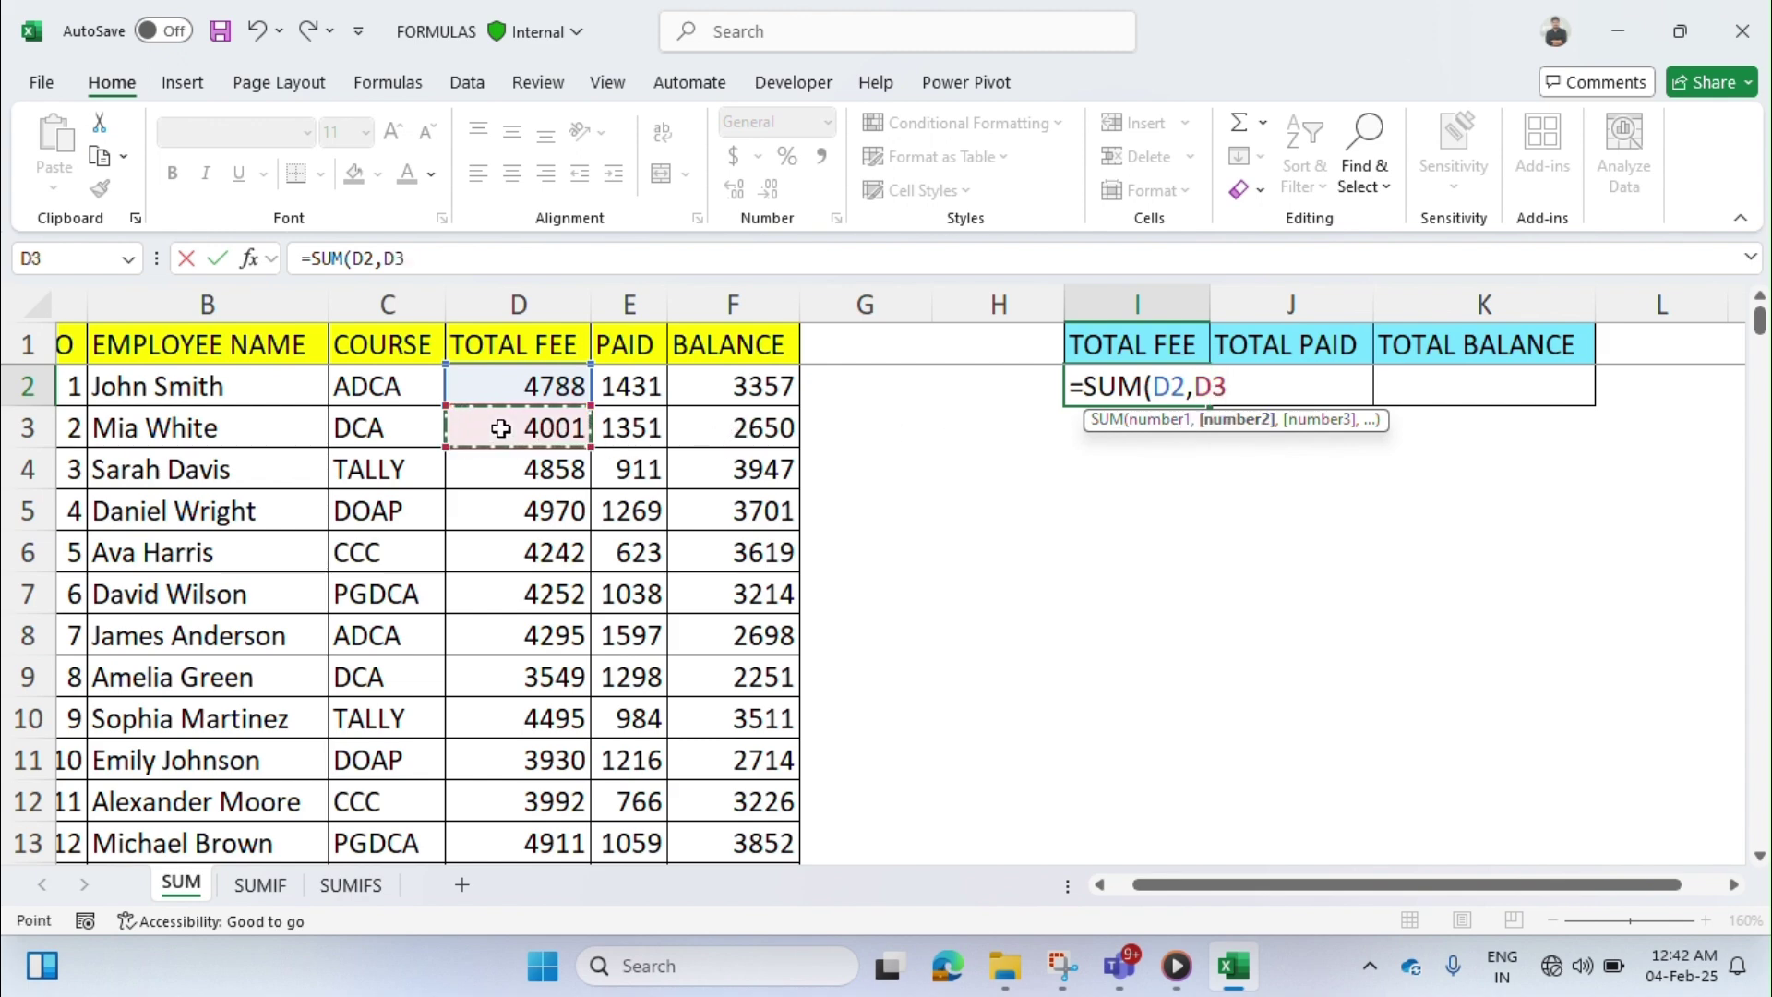
{"action": "type", "text": ")"}
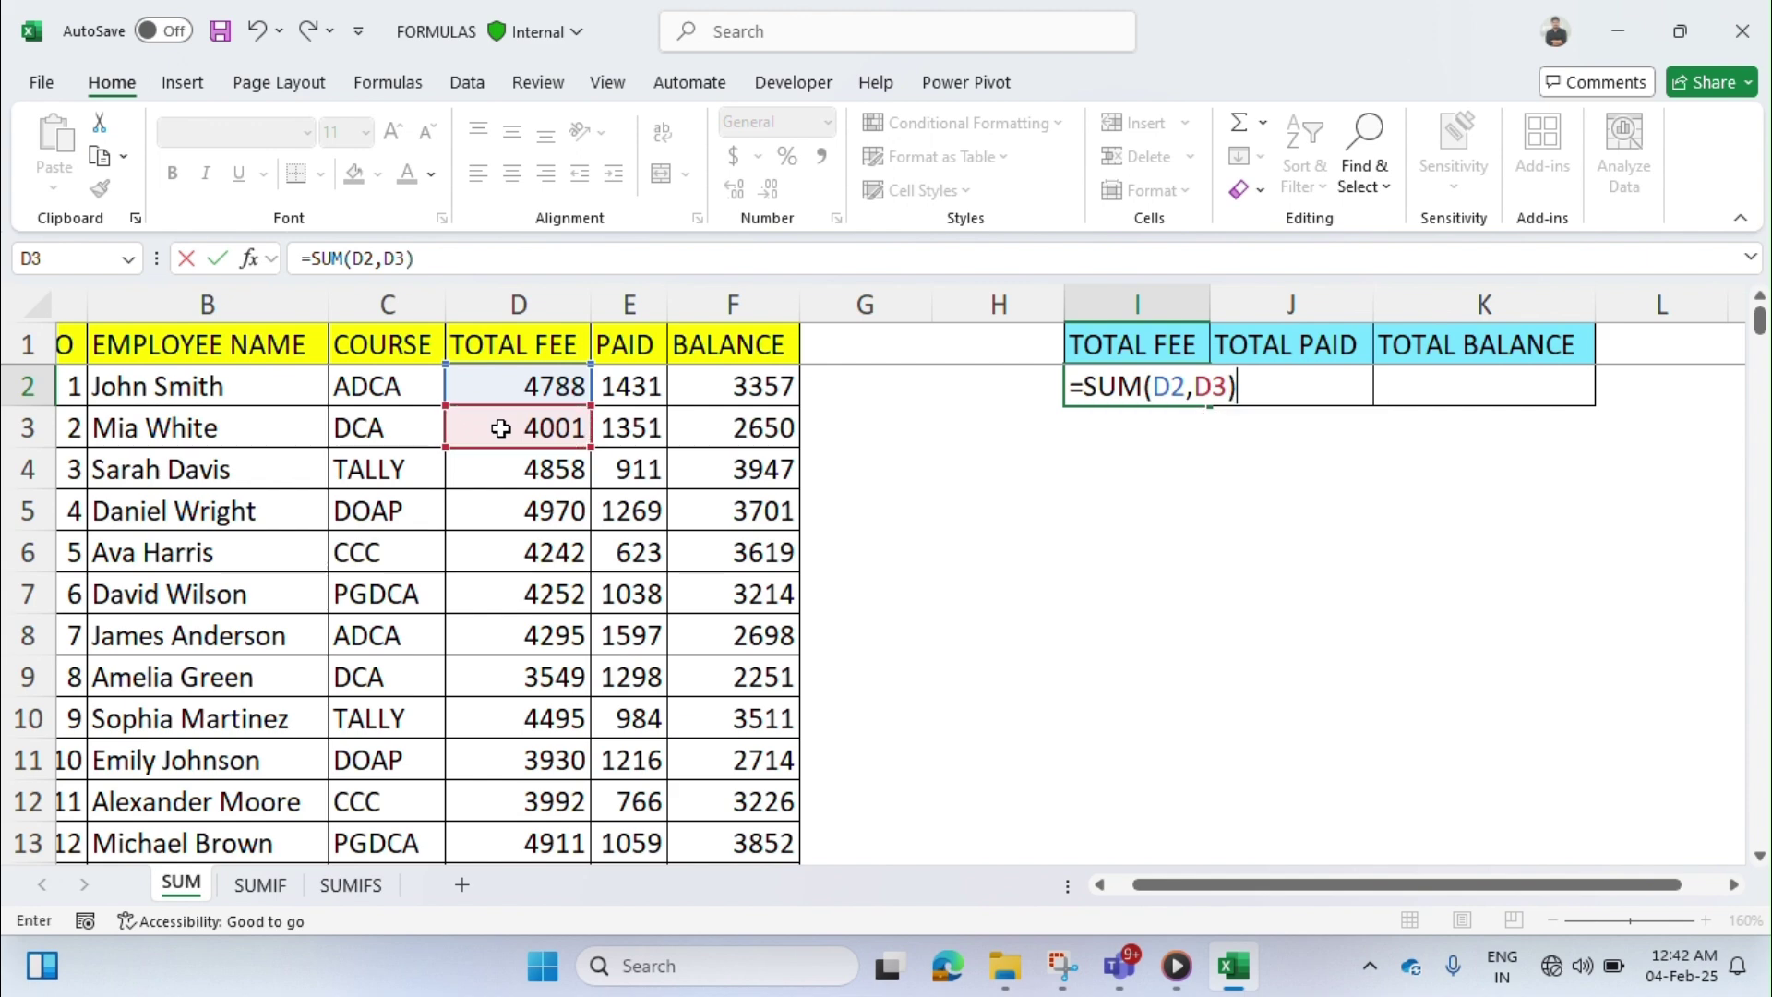
{"action": "key", "text": "Return"}
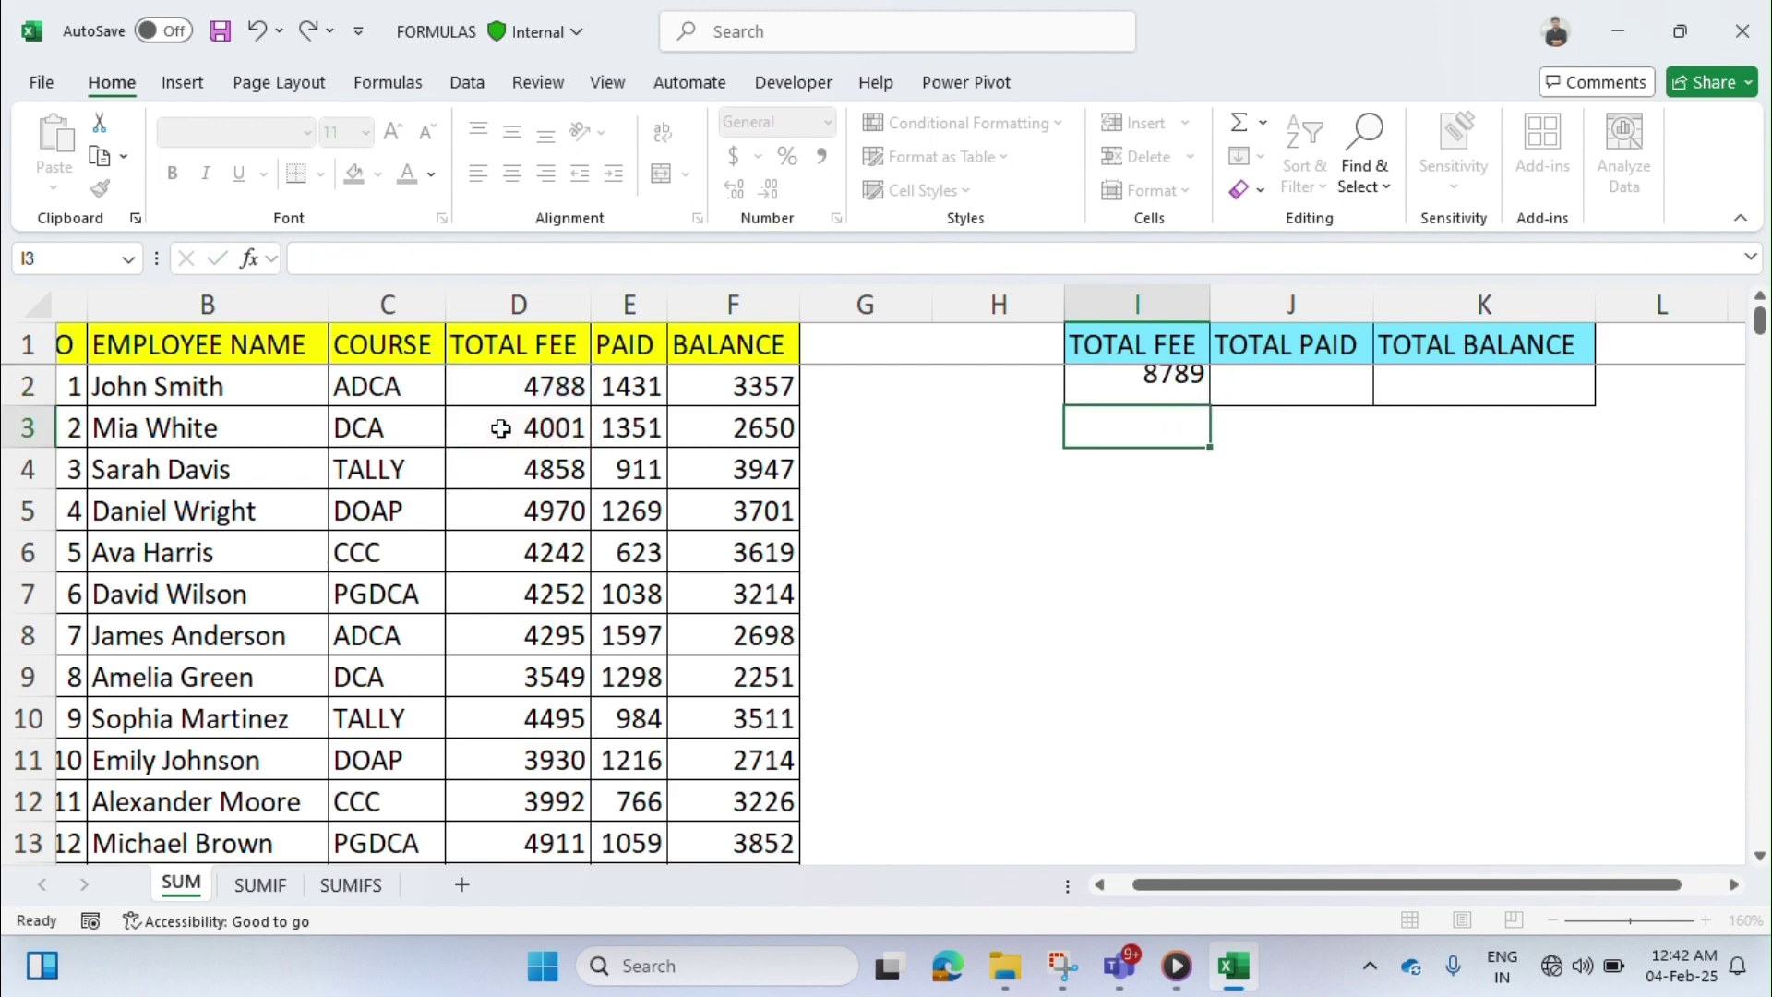
{"action": "key", "text": "Up"}
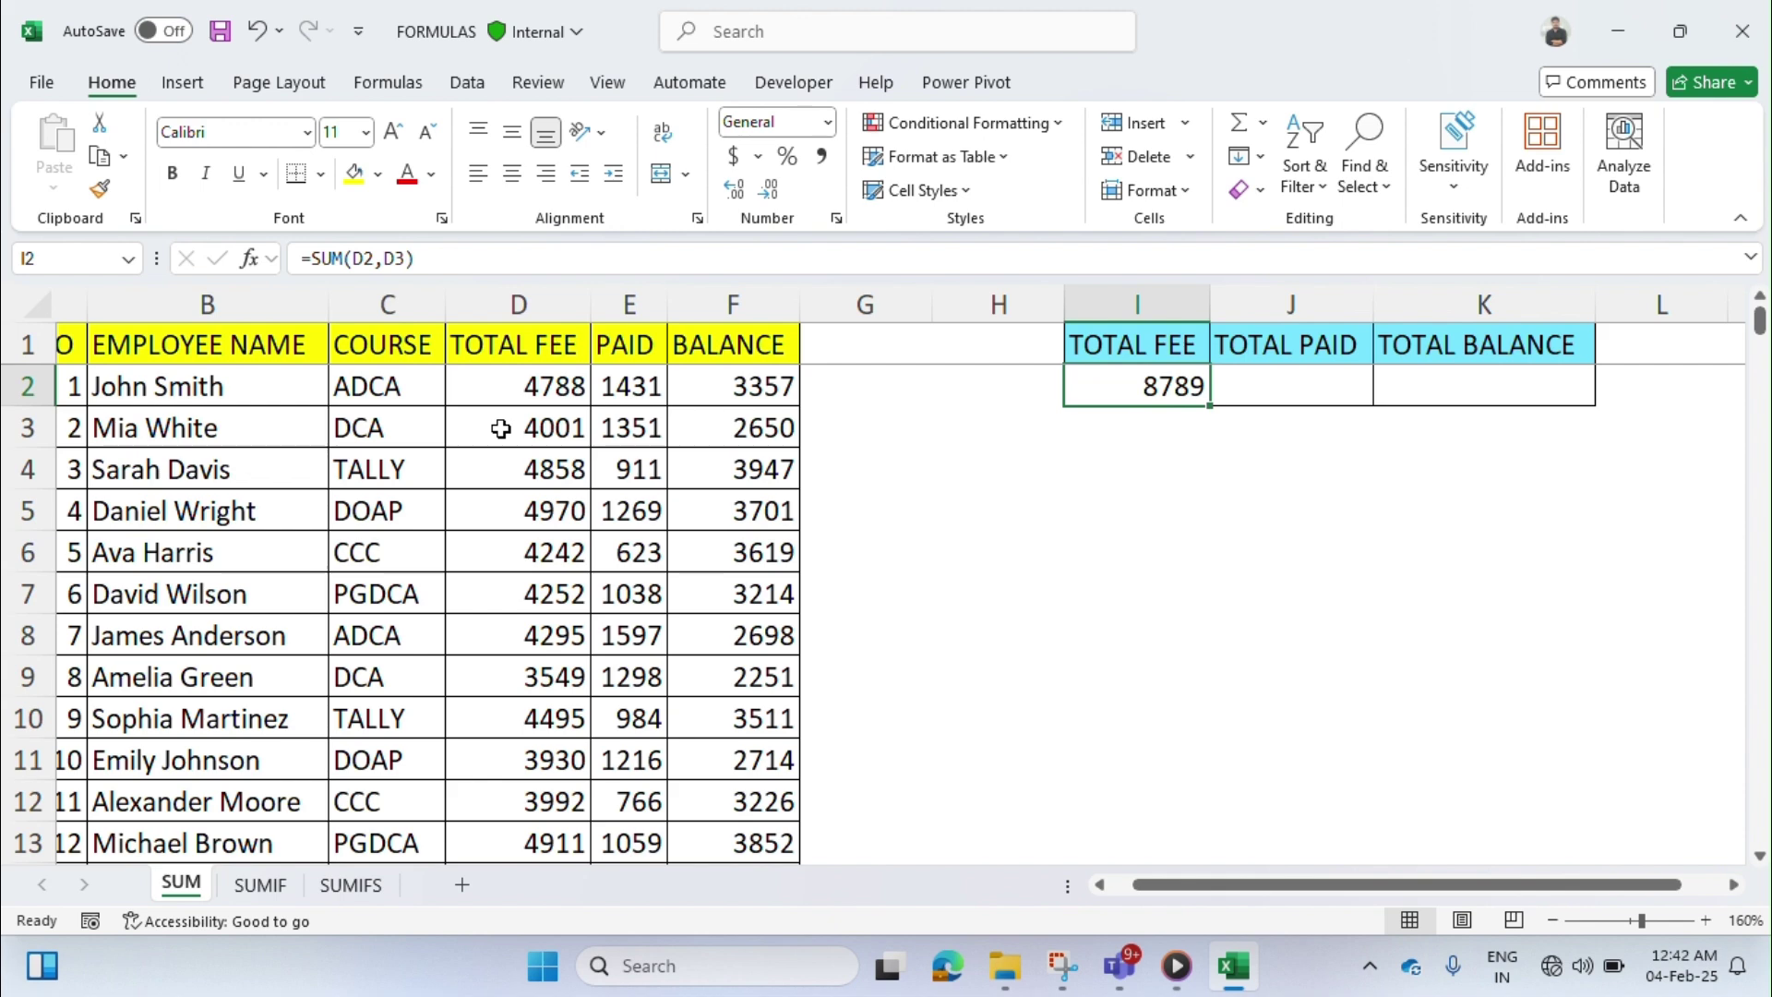
{"action": "left_click", "coordinate": [501, 392]}
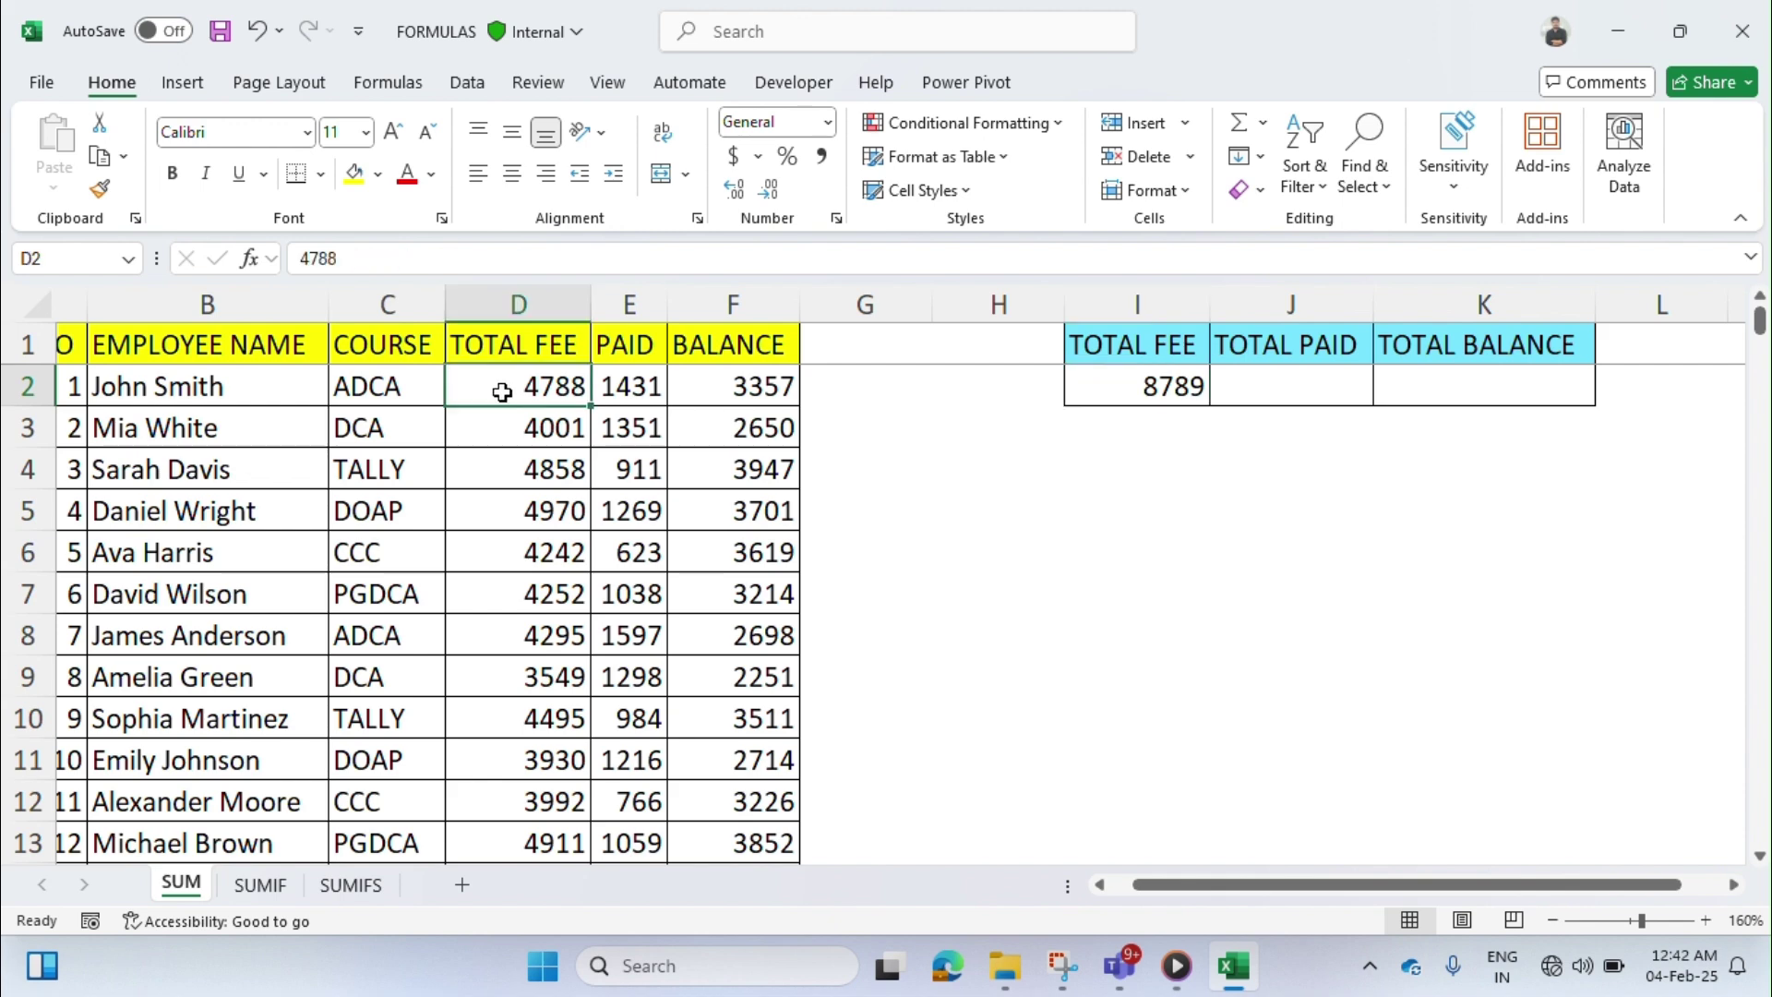
- Check the combined fees in D2:D3 against the total in I2, and clear the formula from I2
{"action": "key", "text": "shift+Down"}
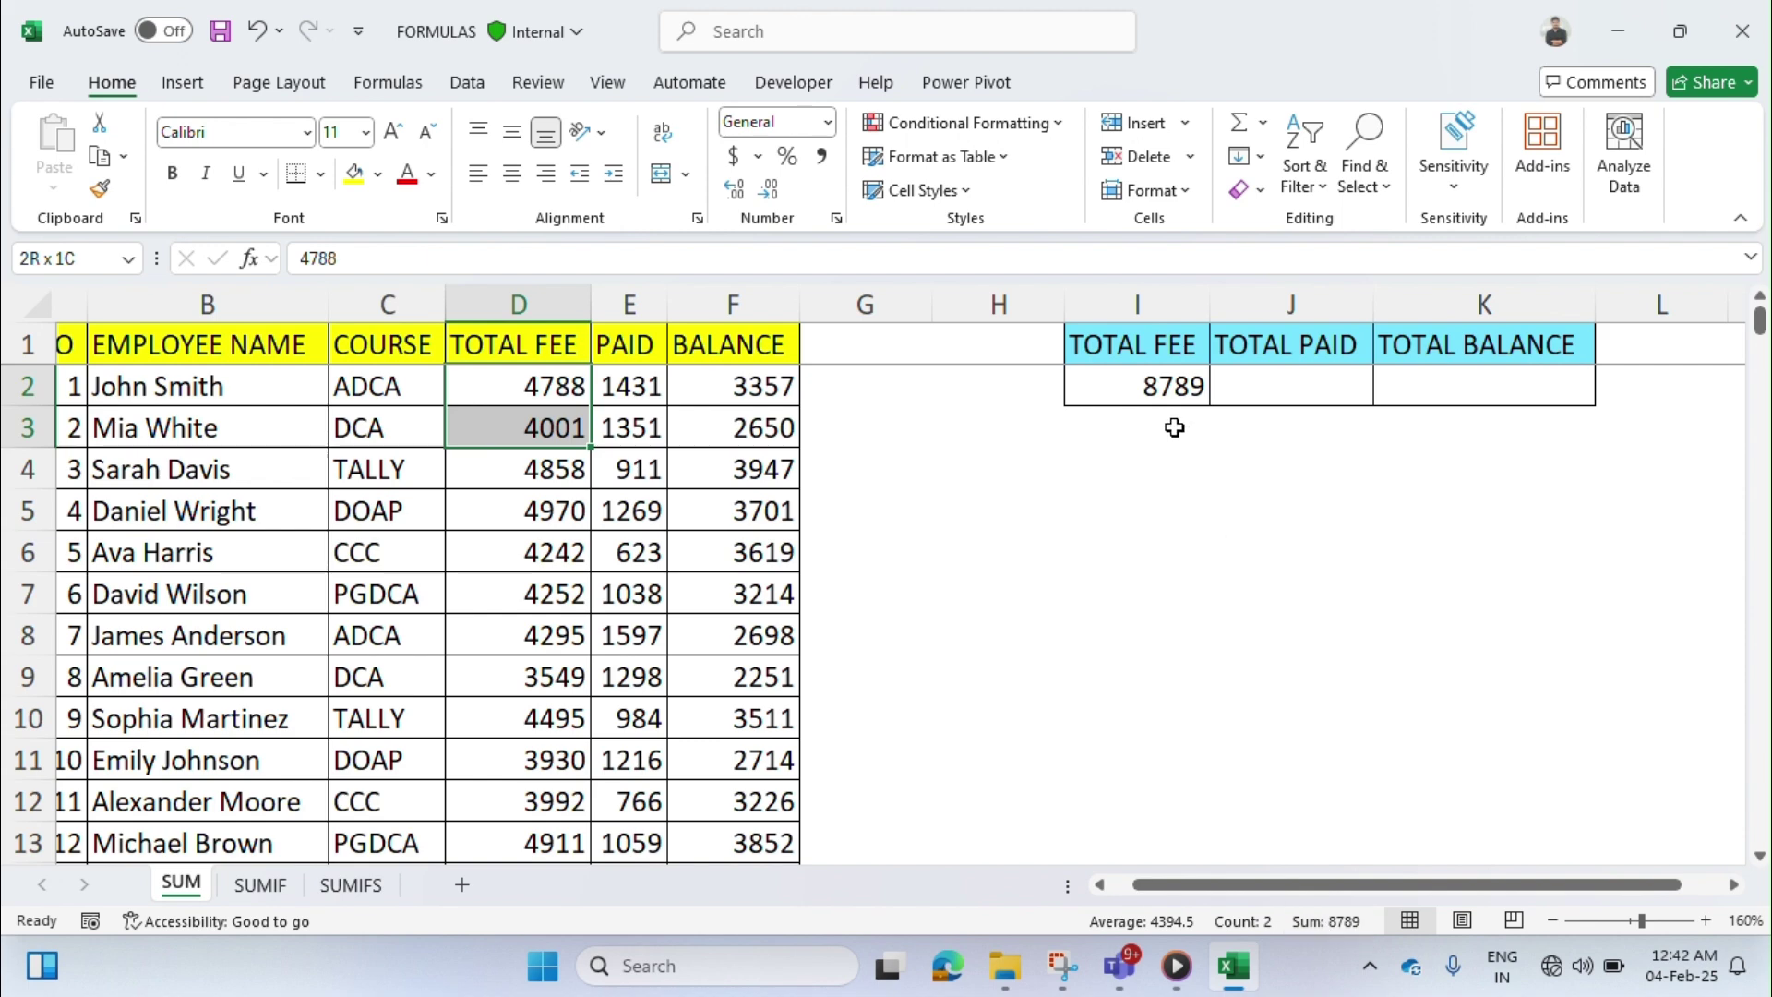
{"action": "left_click", "coordinate": [1151, 387]}
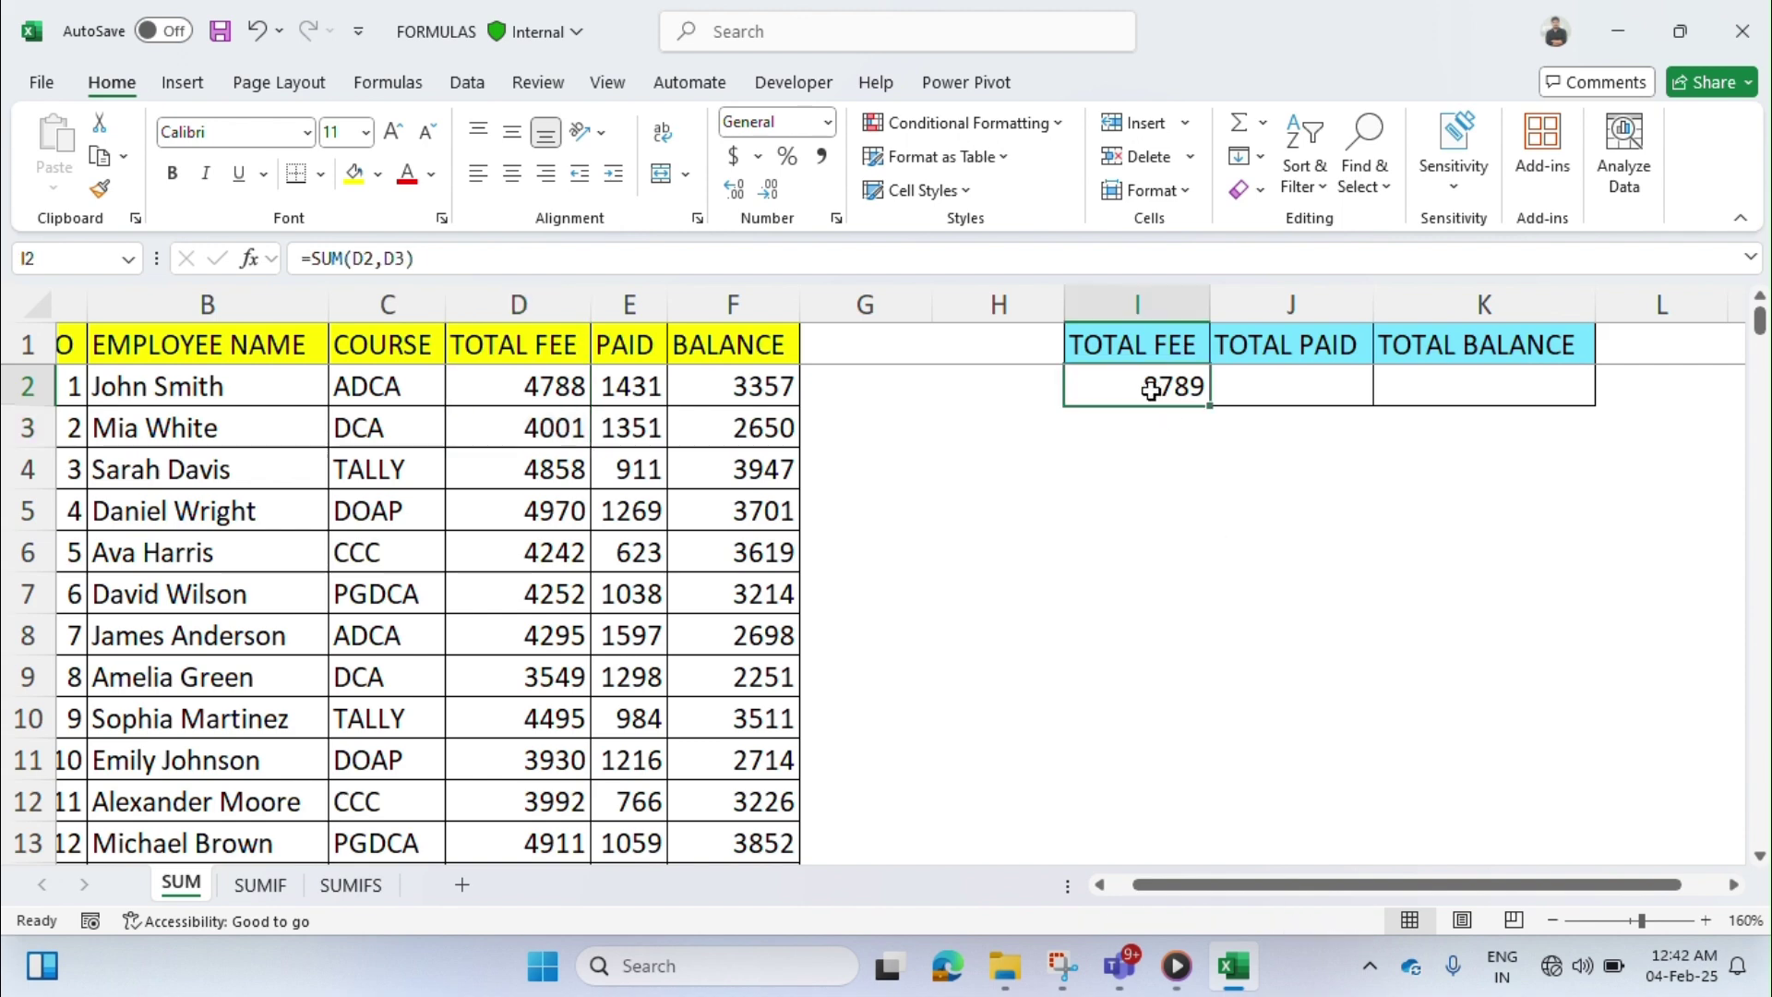
{"action": "key", "text": "Delete"}
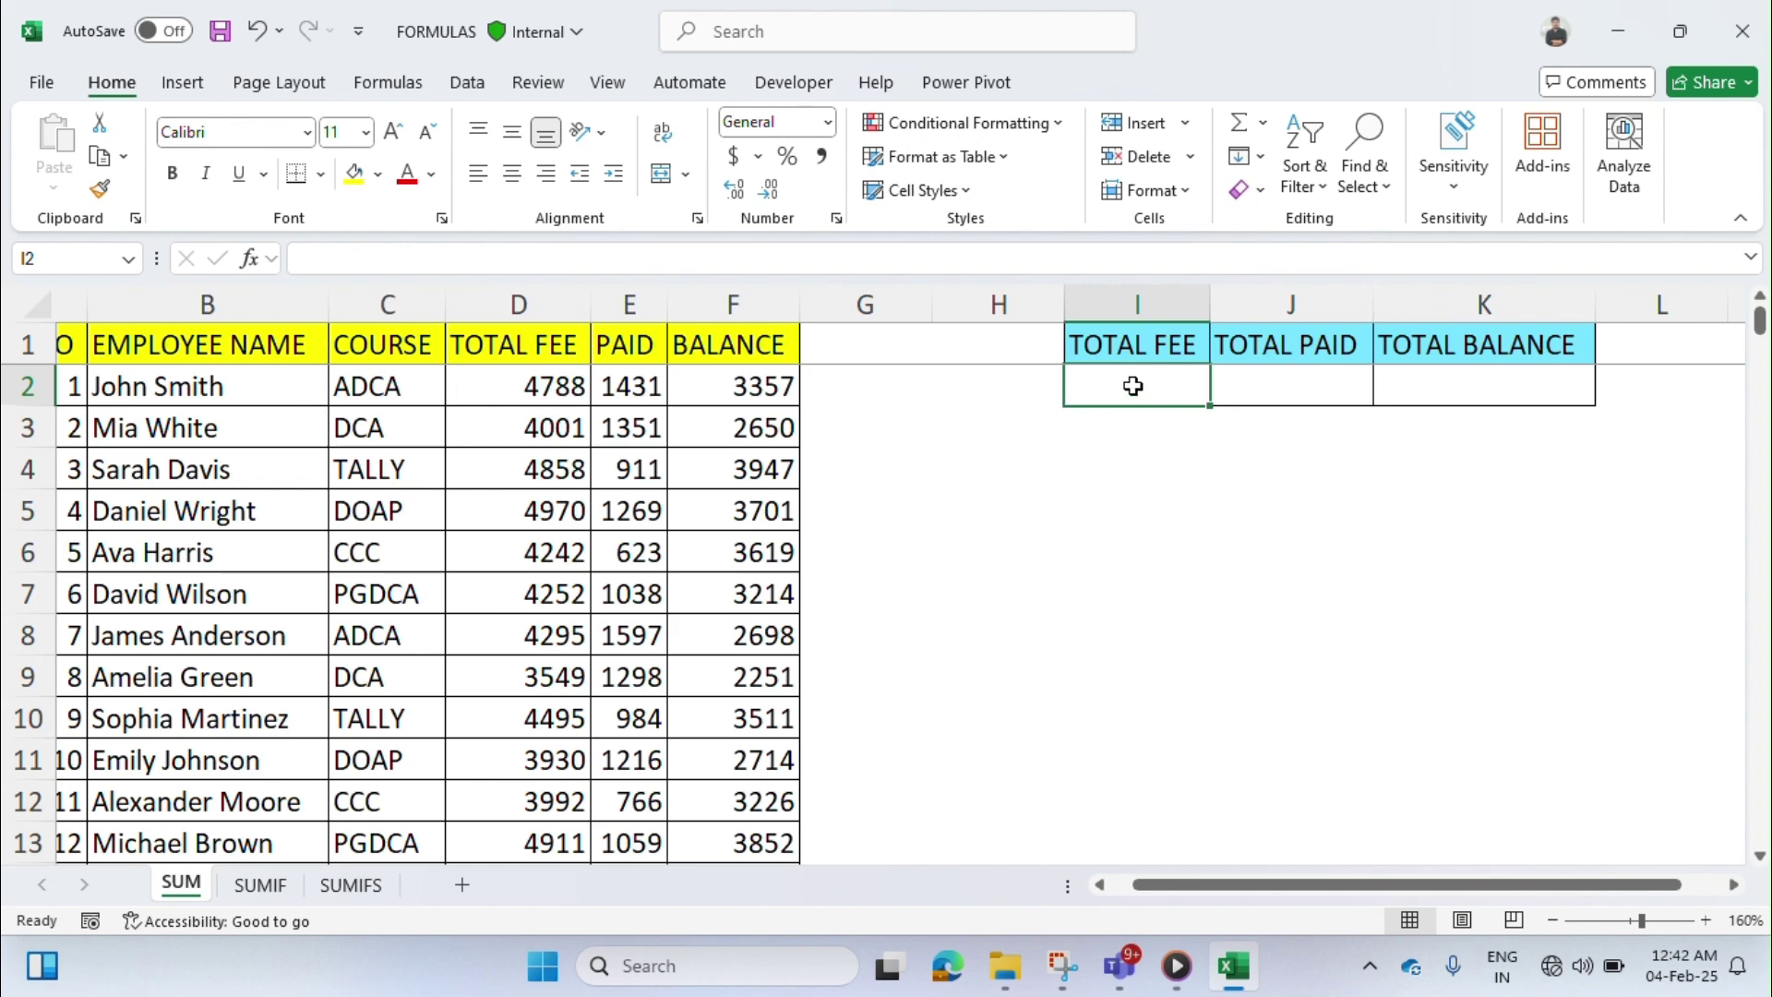
- Enter =SUM(D:D) in I2 to total the entire TOTAL FEE column, and review the resulting formula
{"action": "type", "text": "=s"}
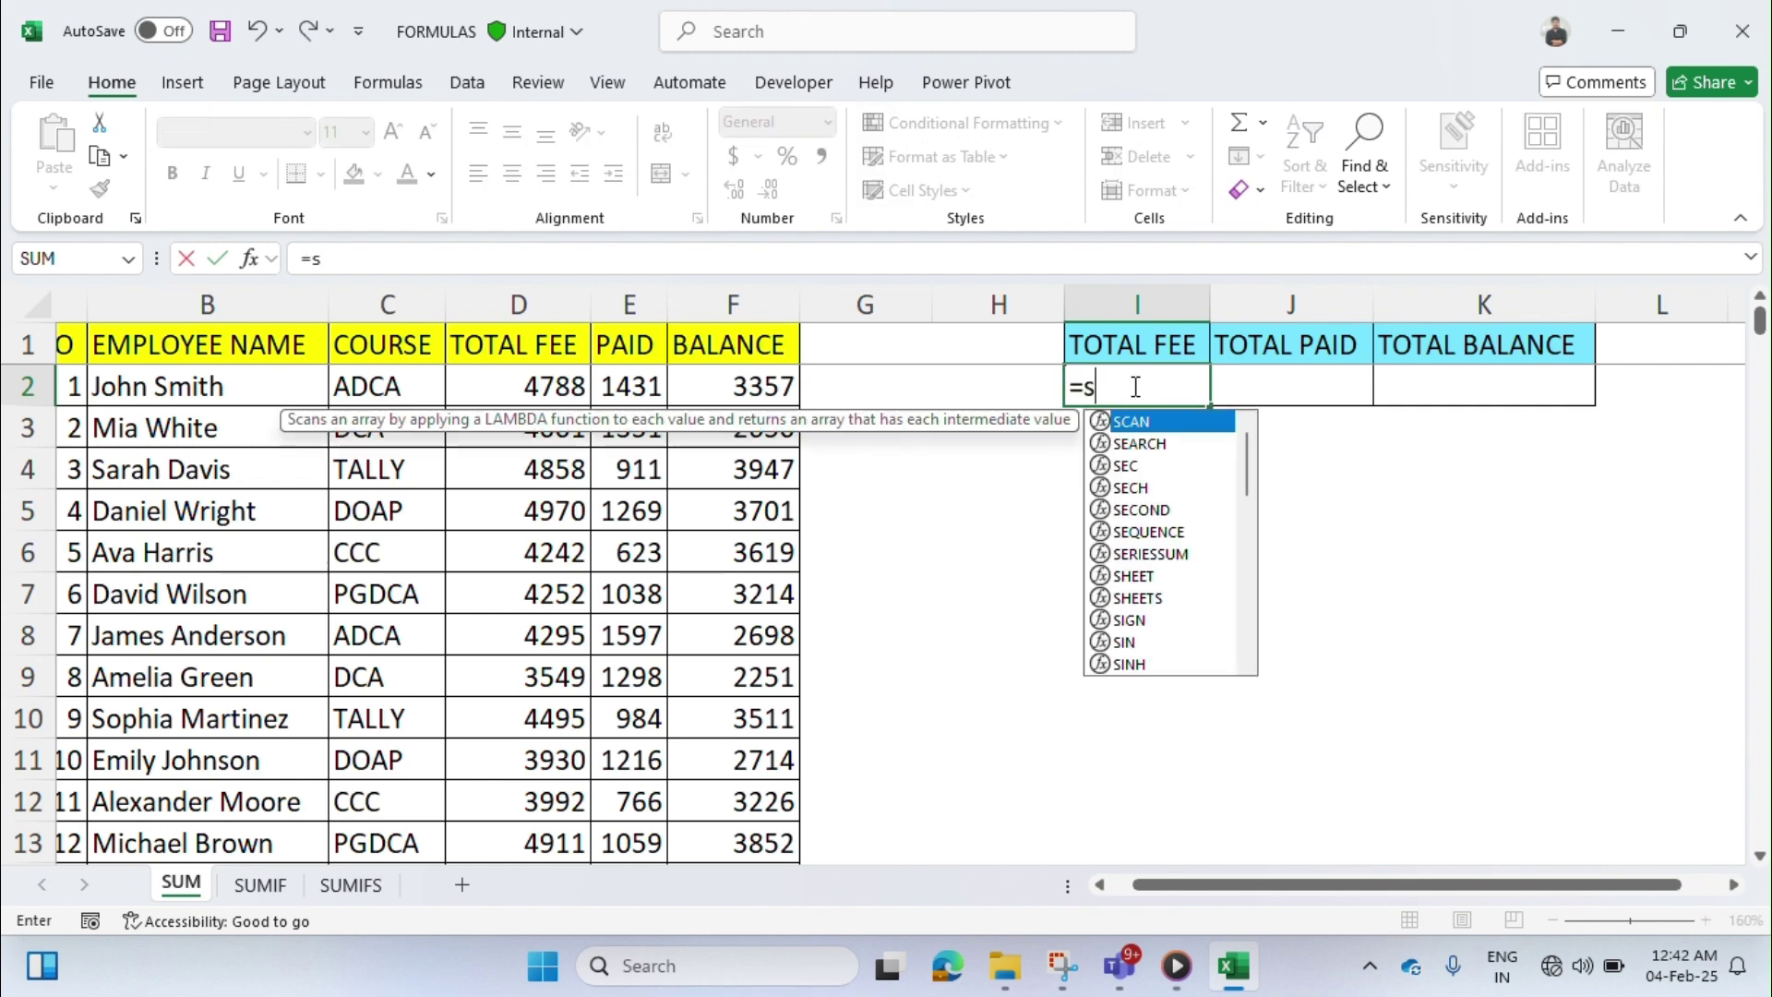
{"action": "type", "text": "um"}
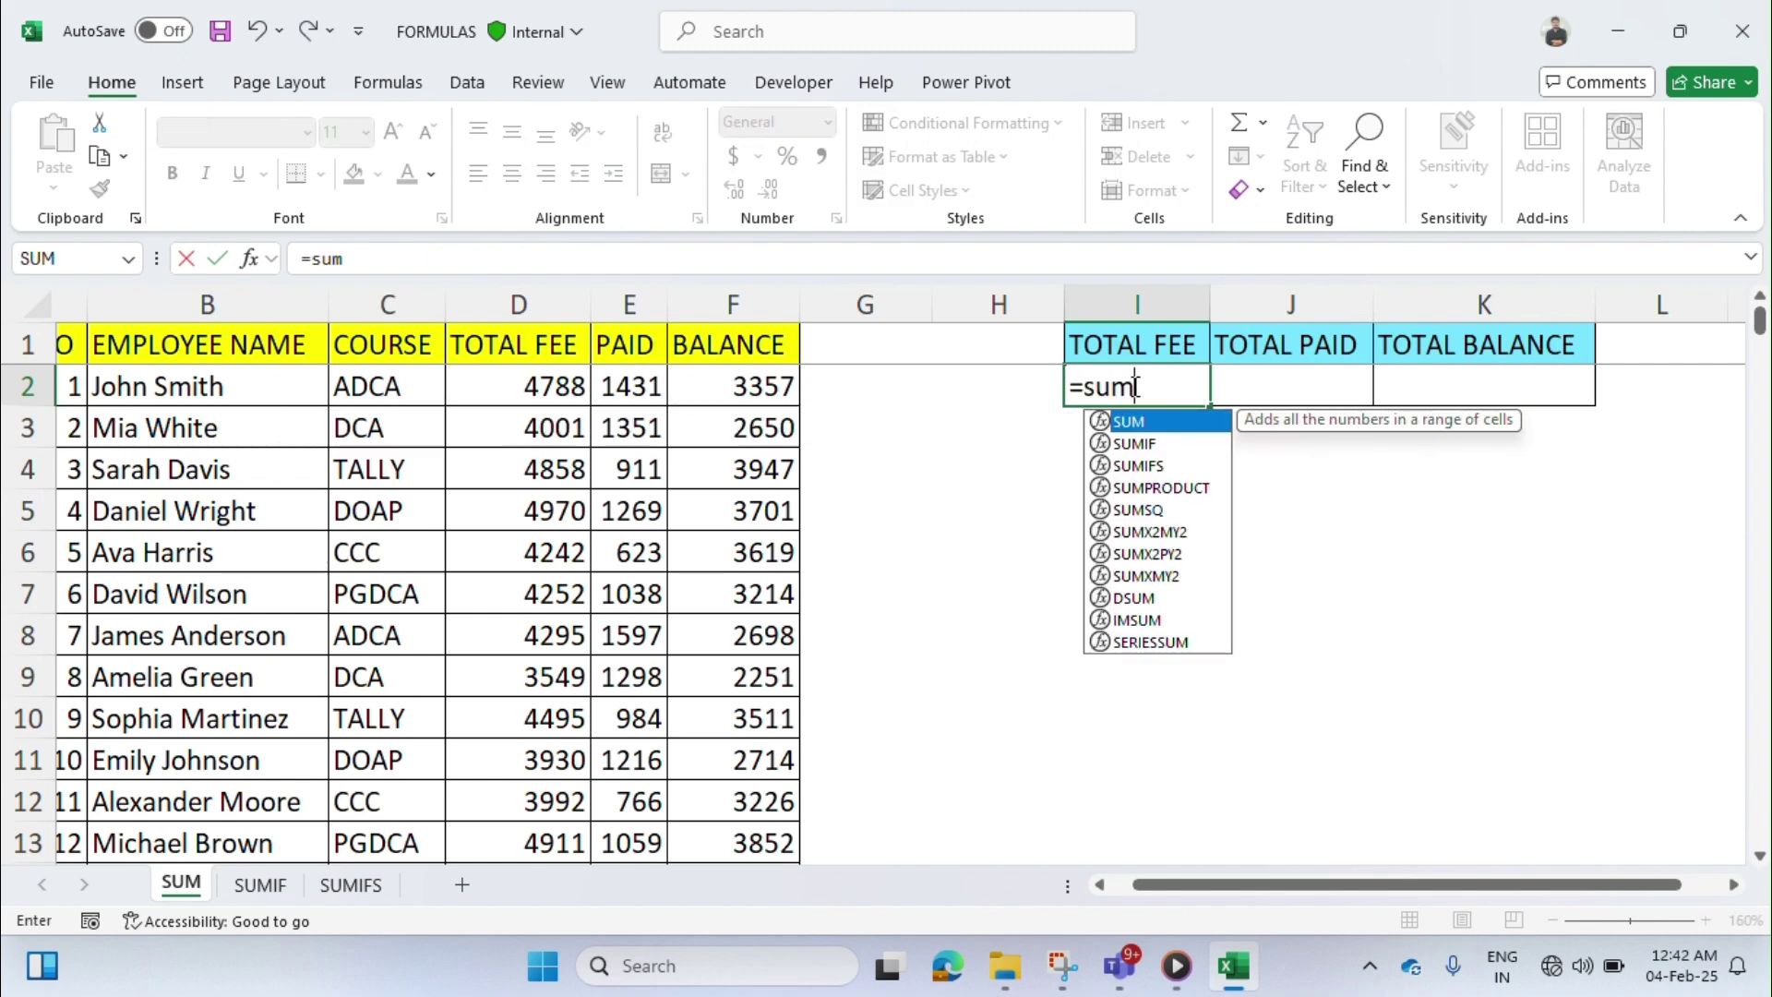
{"action": "double_click", "coordinate": [1131, 420]}
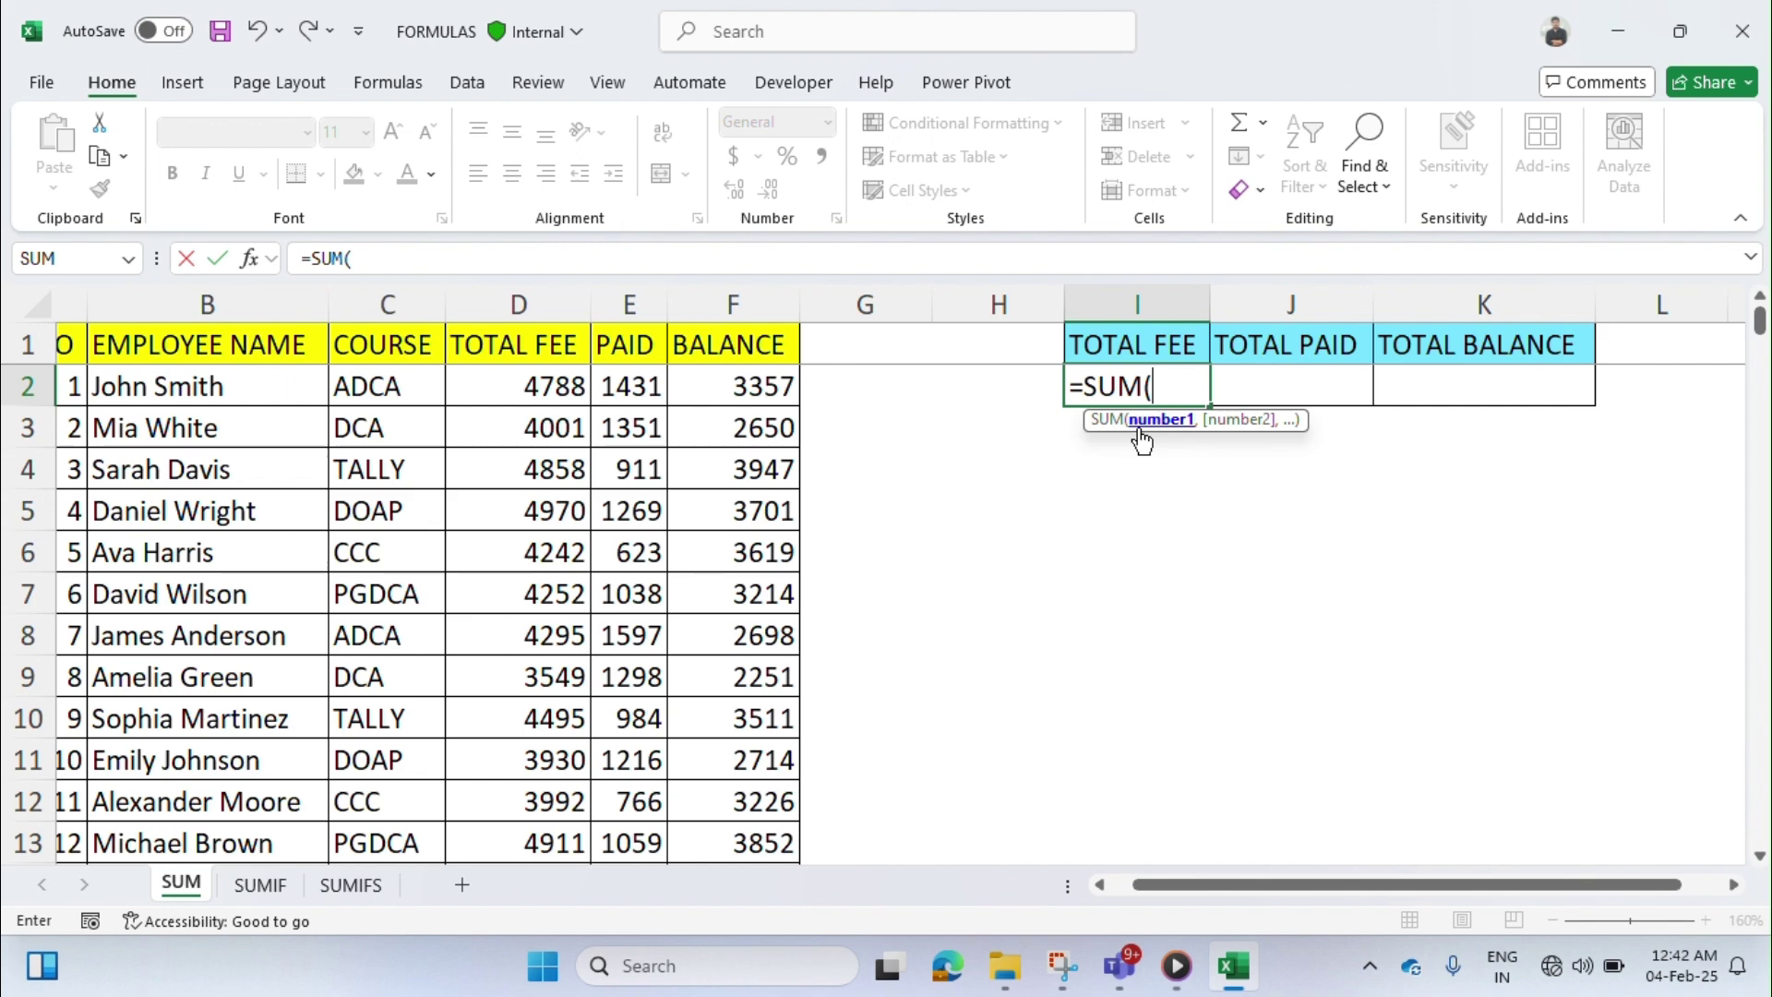
{"action": "left_click", "coordinate": [559, 388]}
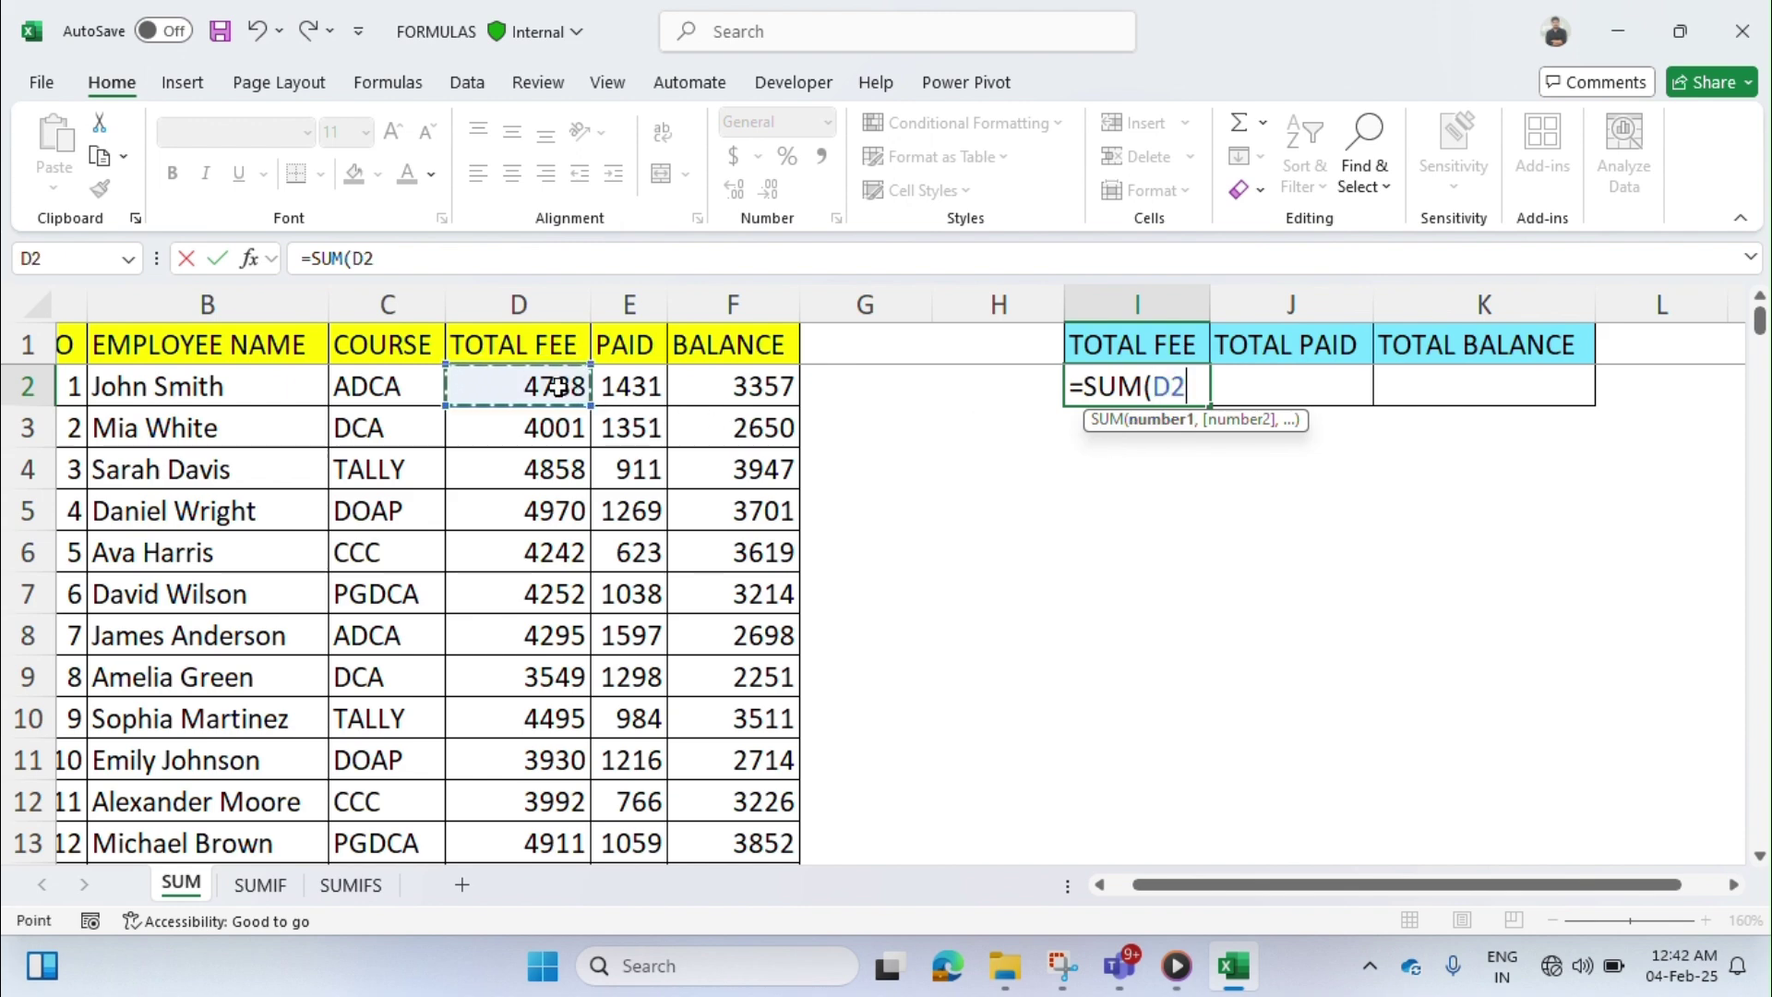
{"action": "key", "text": "ctrl+shift+Down"}
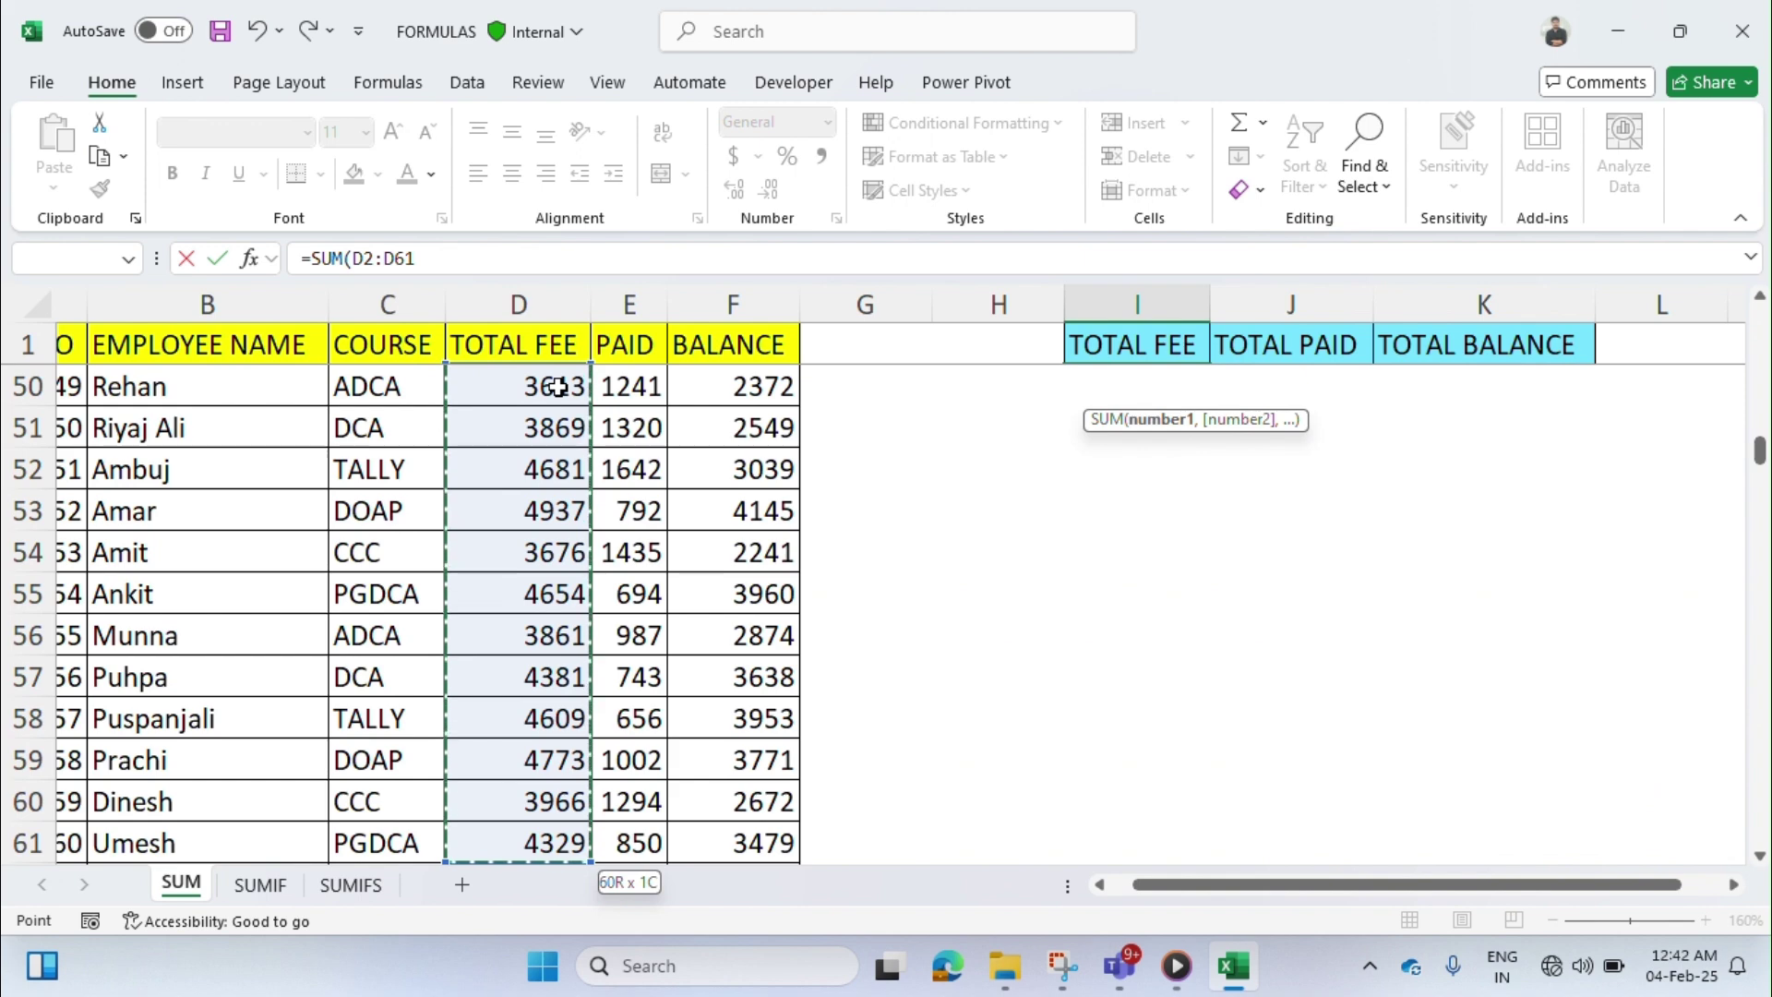
{"action": "left_click", "coordinate": [520, 294]}
{"action": "key", "text": "Return"}
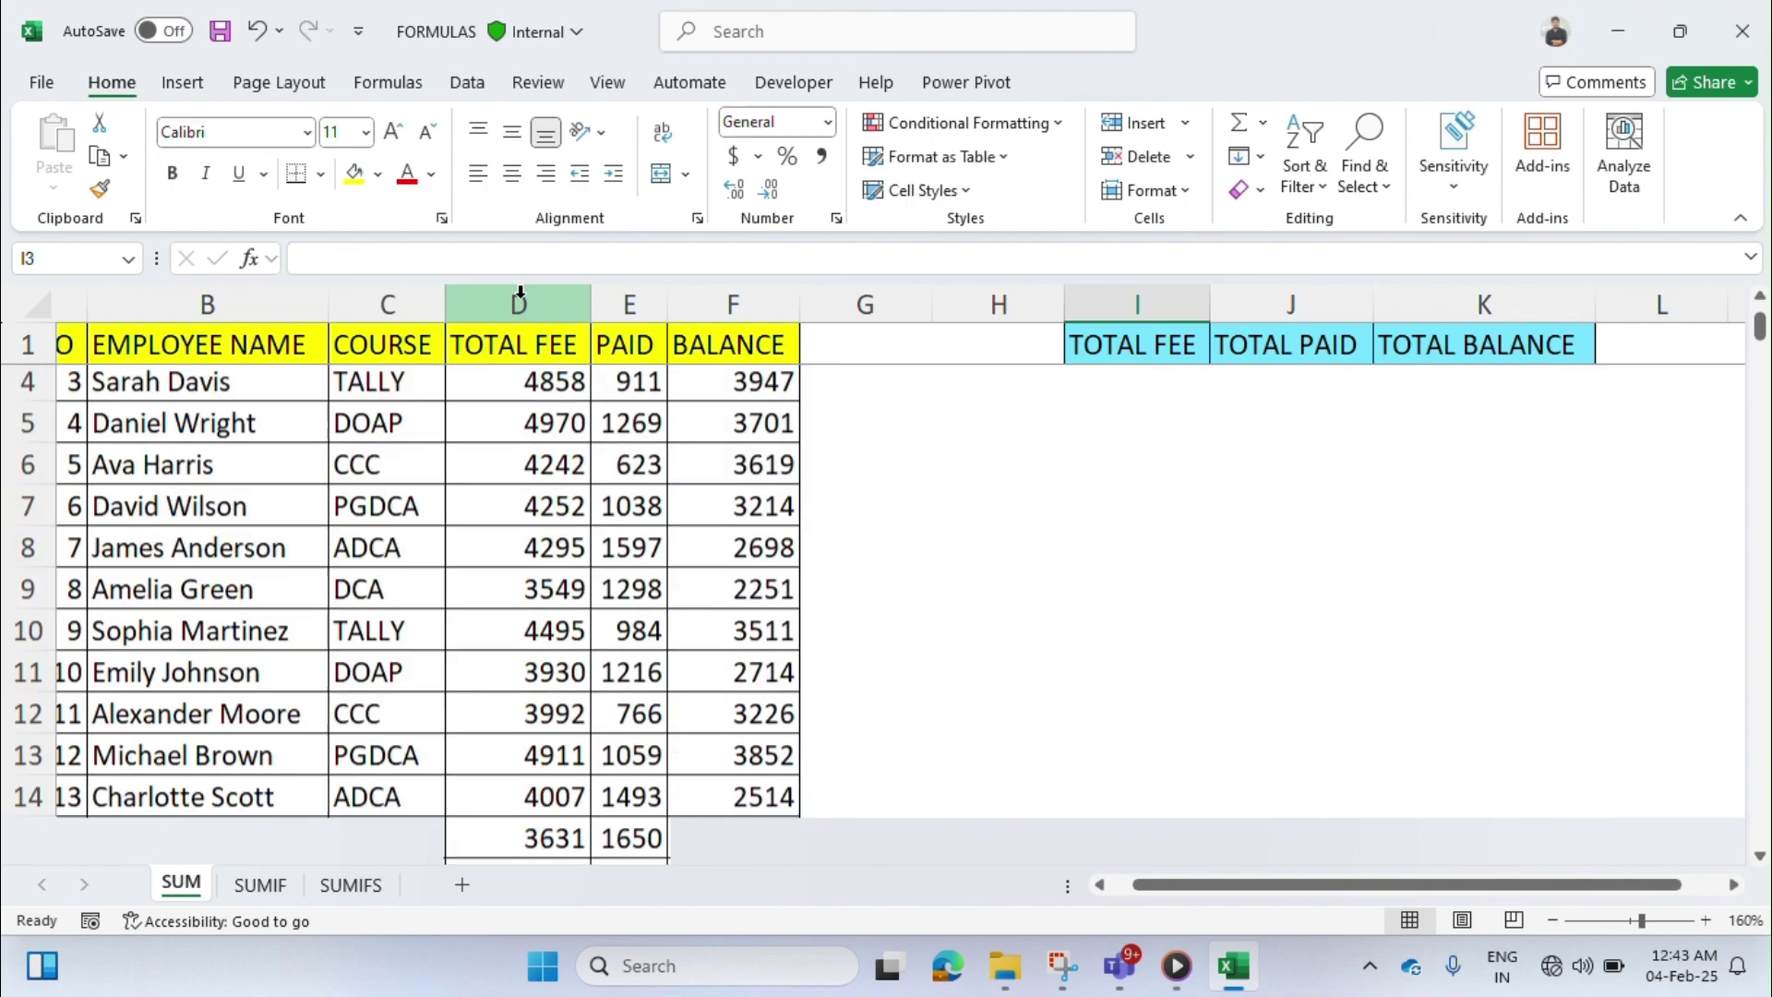
{"action": "scroll", "coordinate": [1056, 573], "scroll_direction": "up", "scroll_amount": 1}
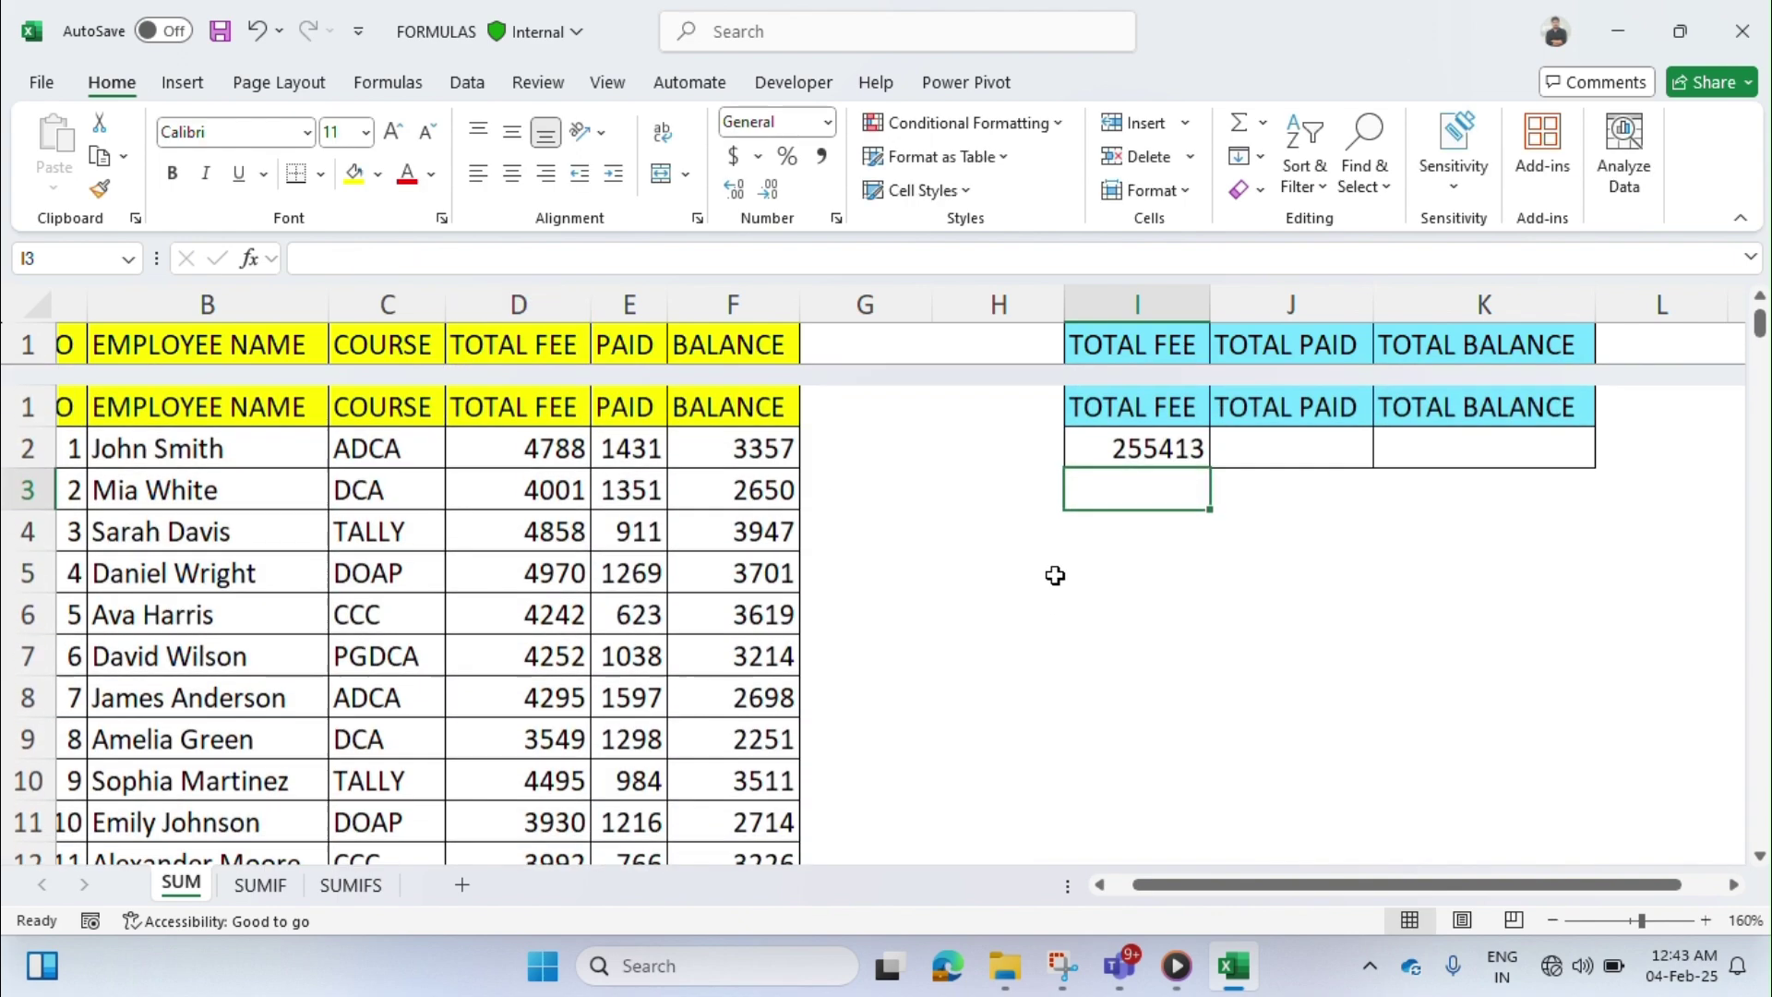
{"action": "left_click", "coordinate": [1137, 385]}
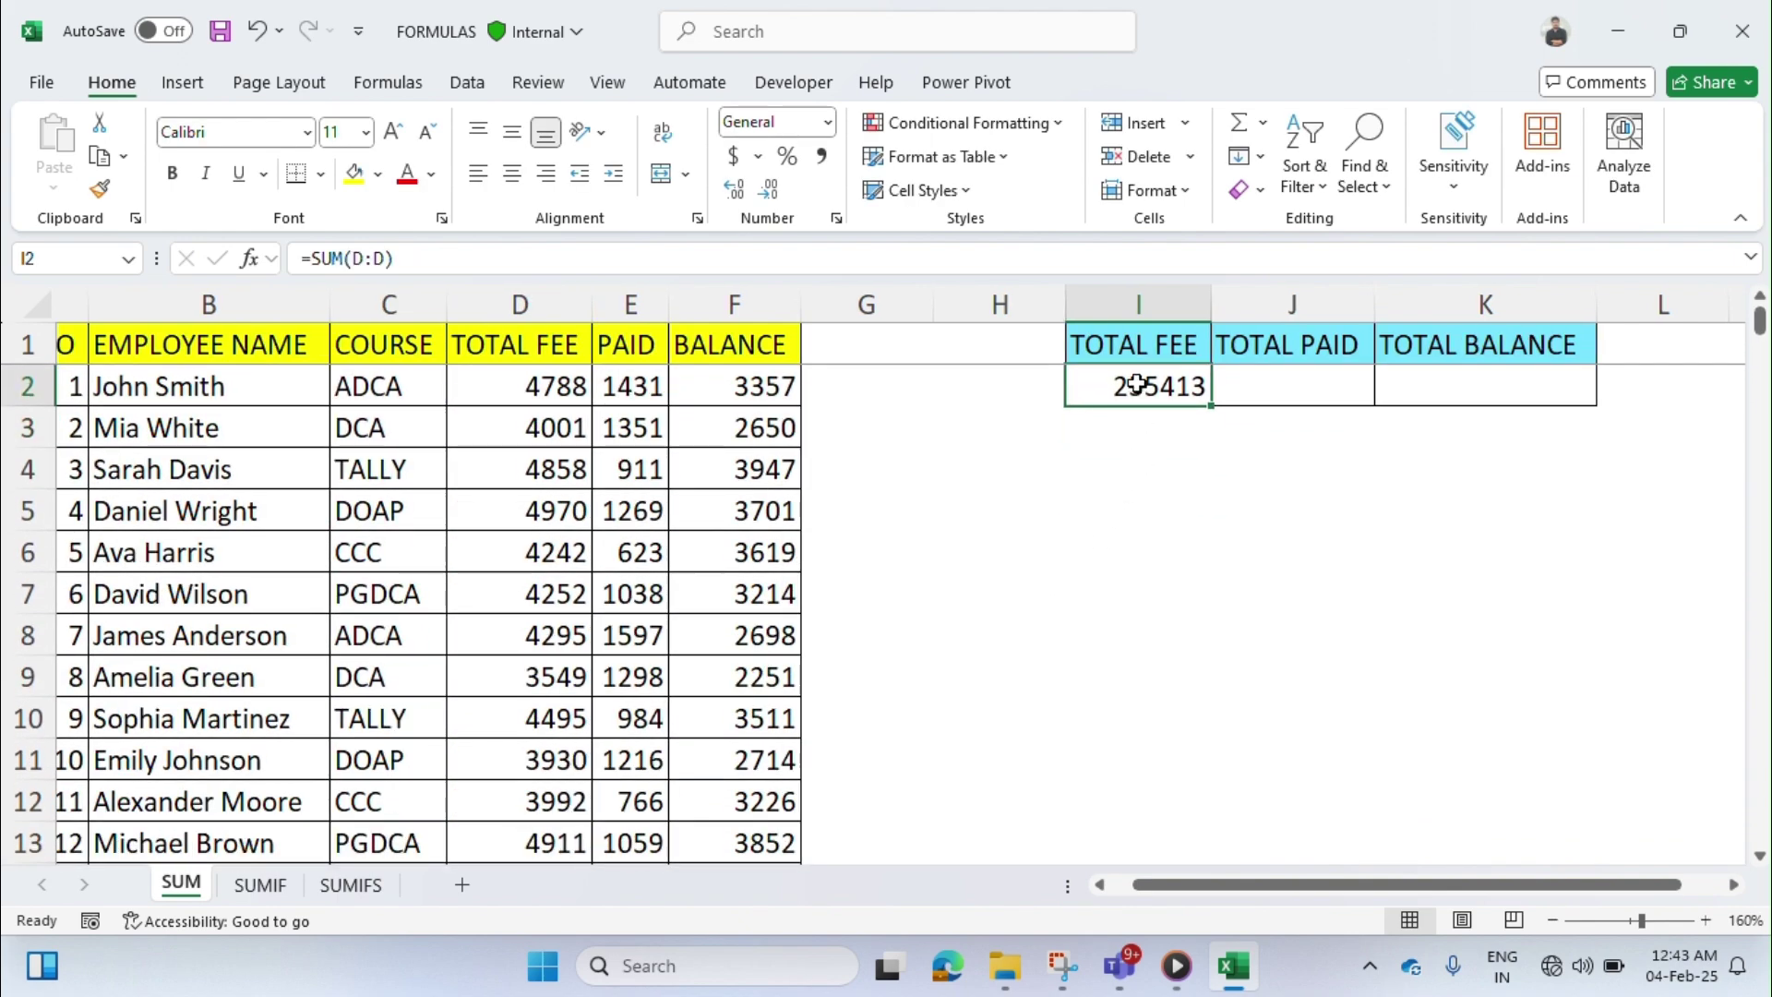
- Enter =SUM(E:E) in J2 to total the entire PAID column, and check it against the sum of column E
{"action": "key", "text": "Right"}
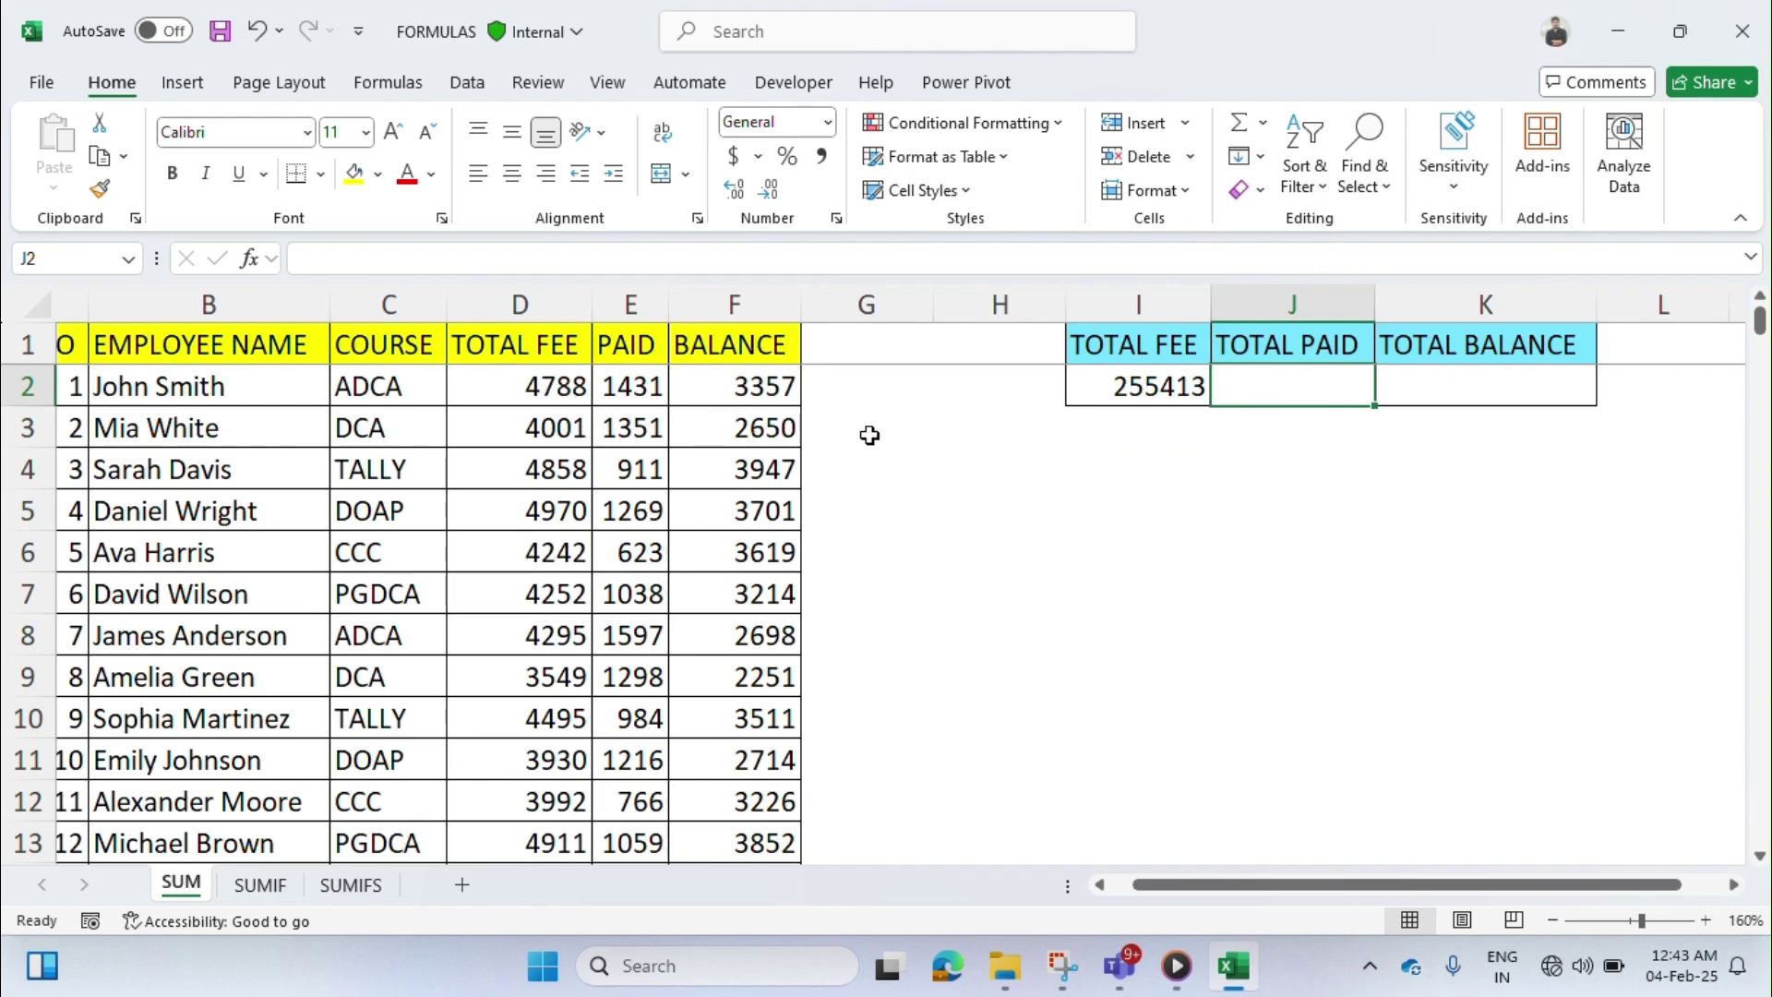
{"action": "left_click", "coordinate": [621, 352]}
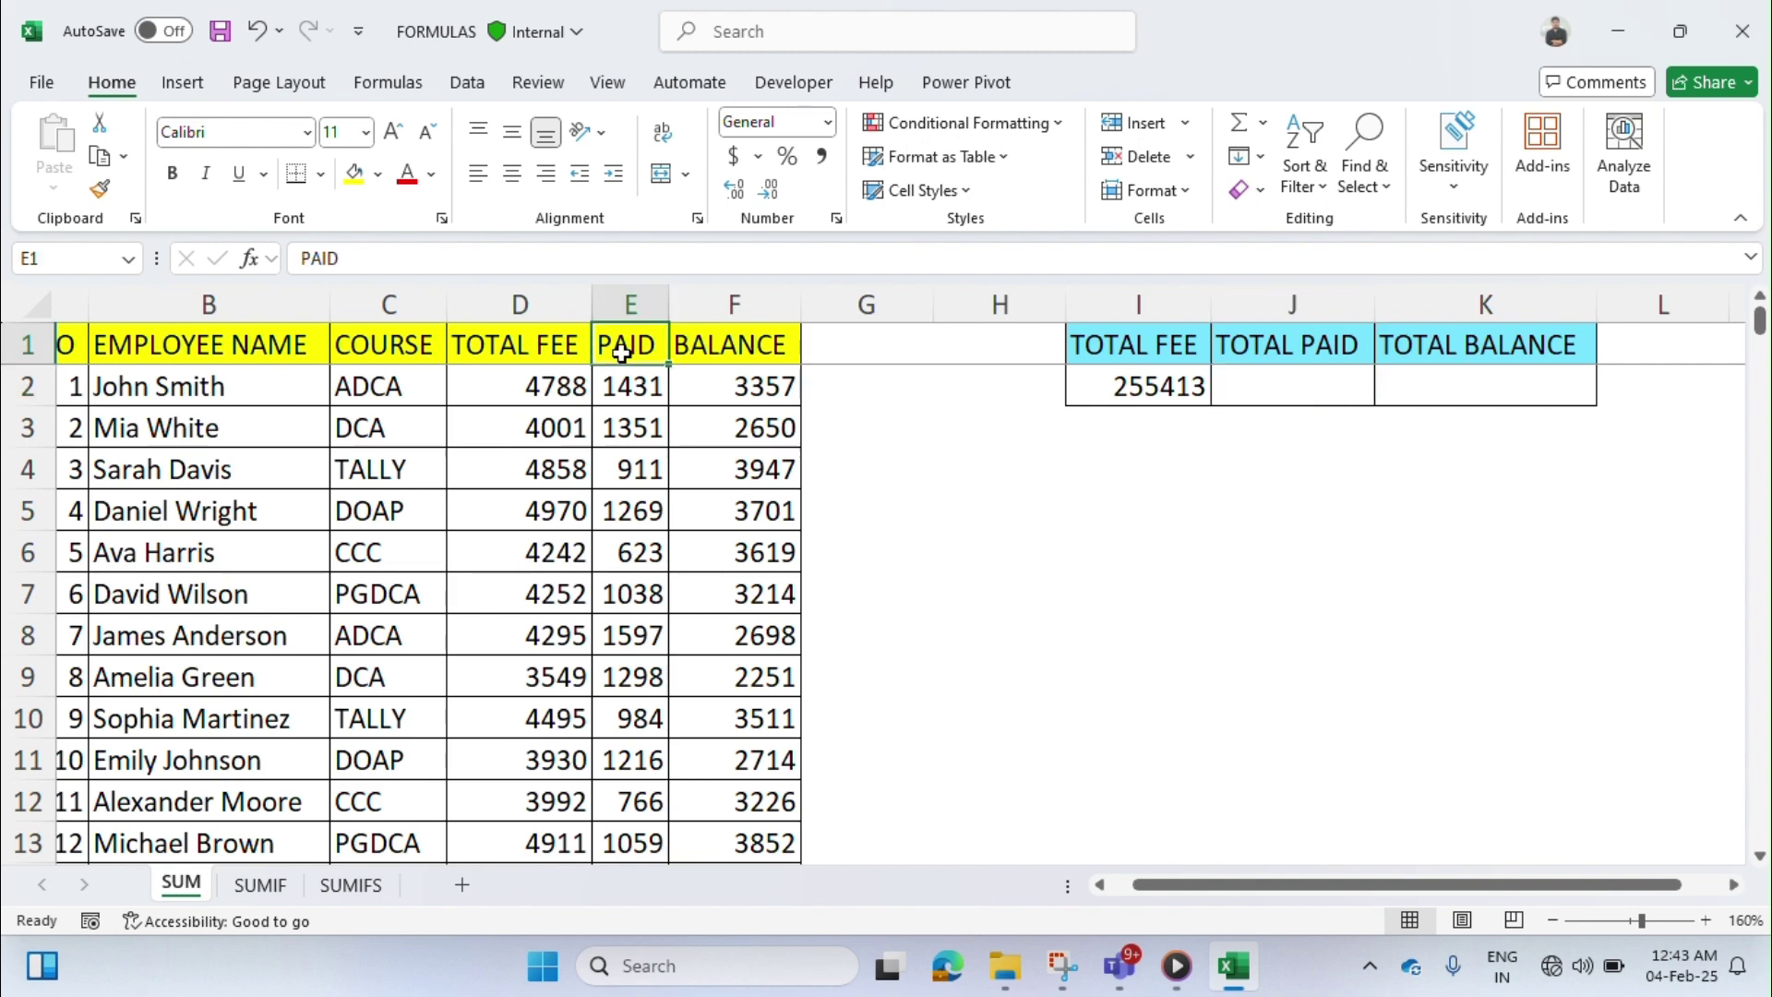
{"action": "left_click", "coordinate": [1237, 388]}
{"action": "type", "text": "=sum"}
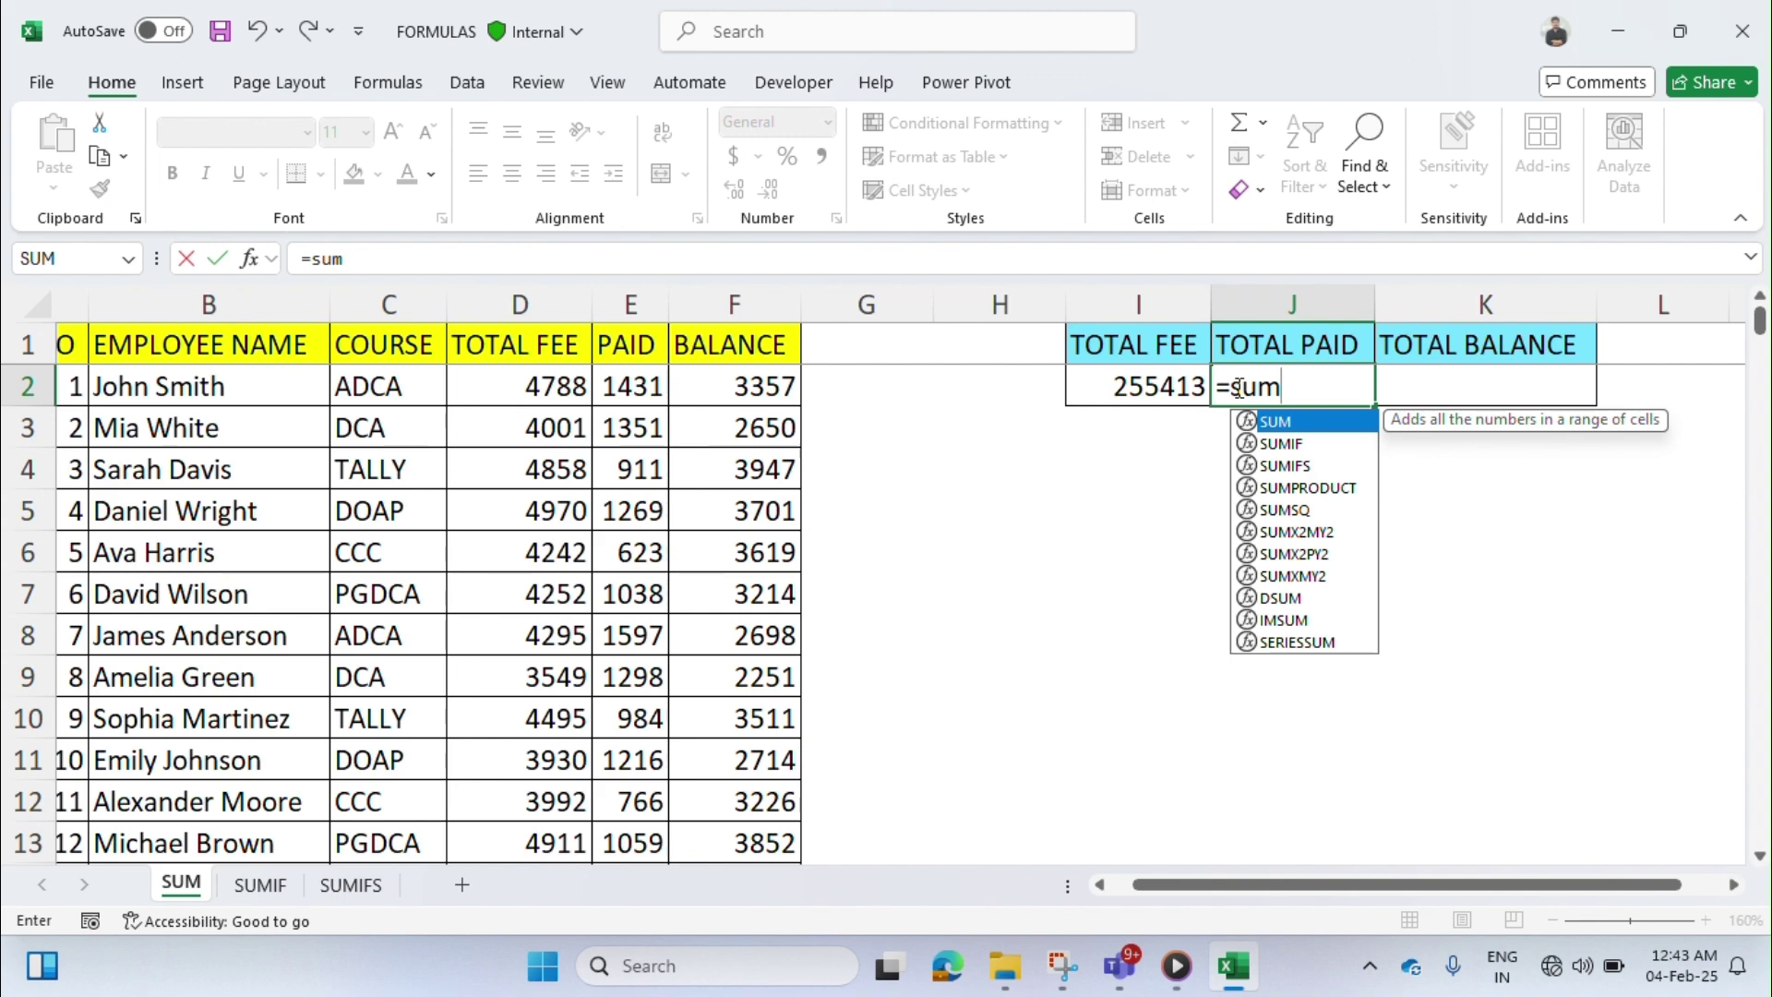
{"action": "key", "text": "Tab"}
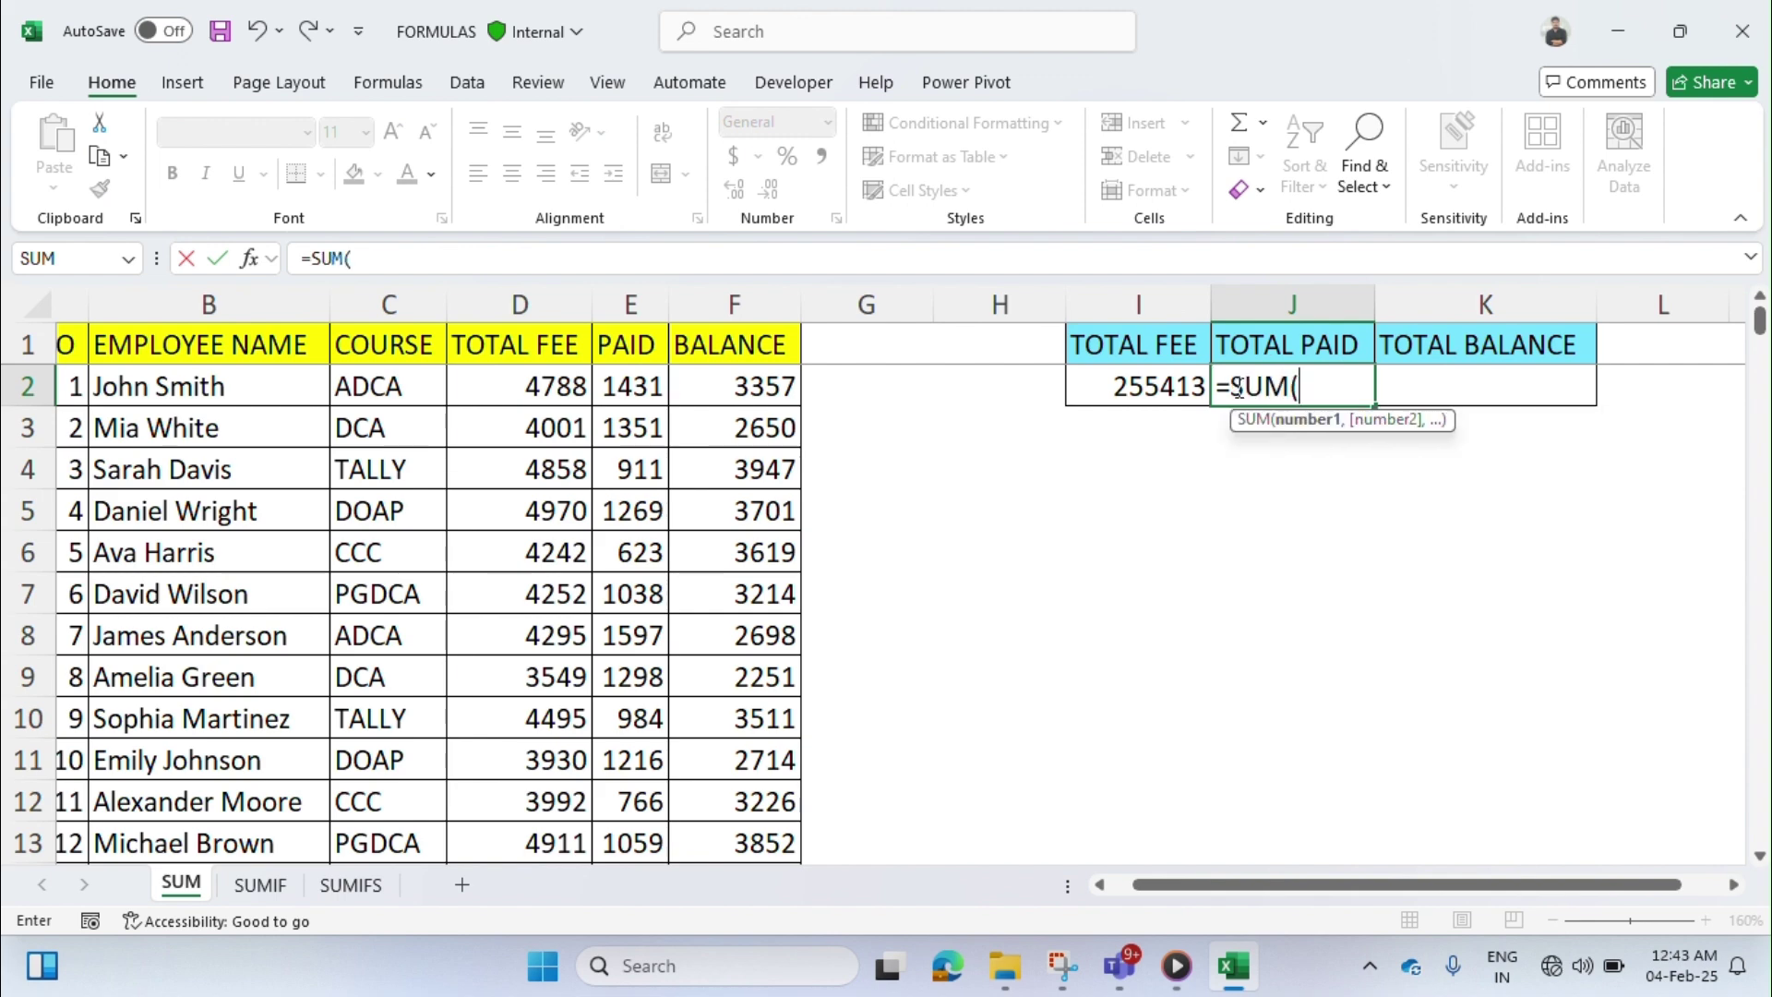
{"action": "left_click", "coordinate": [647, 294]}
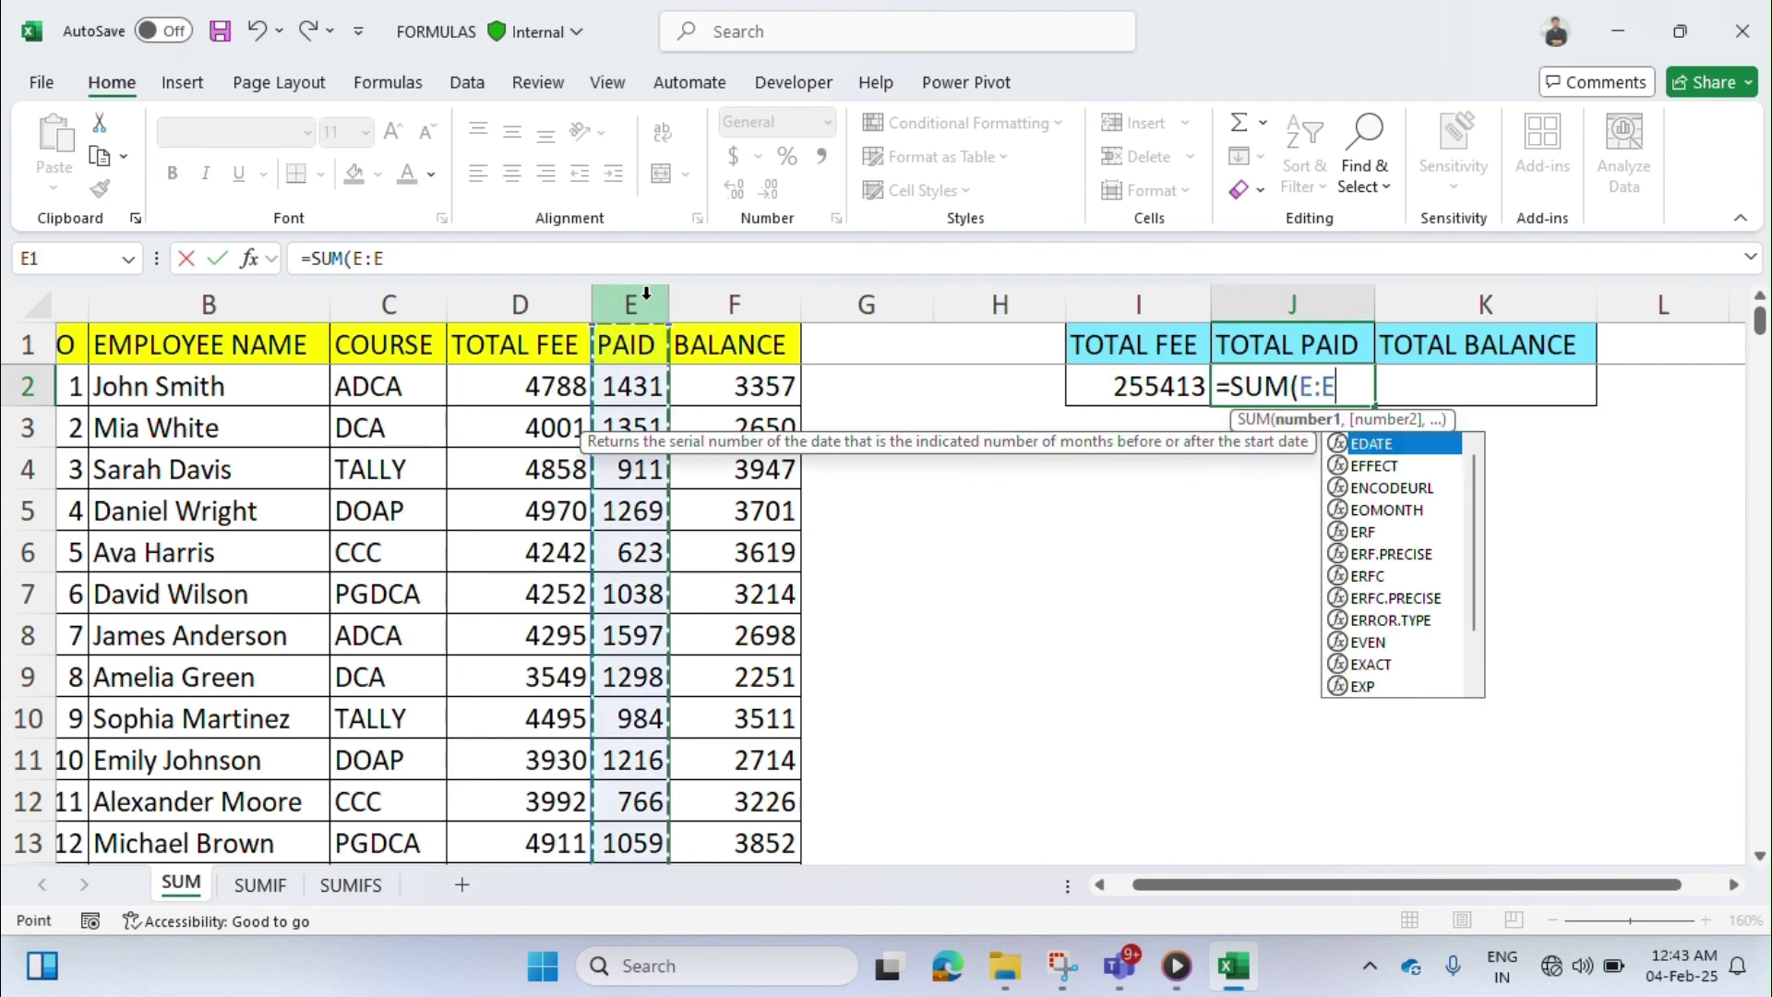
{"action": "key", "text": "Return"}
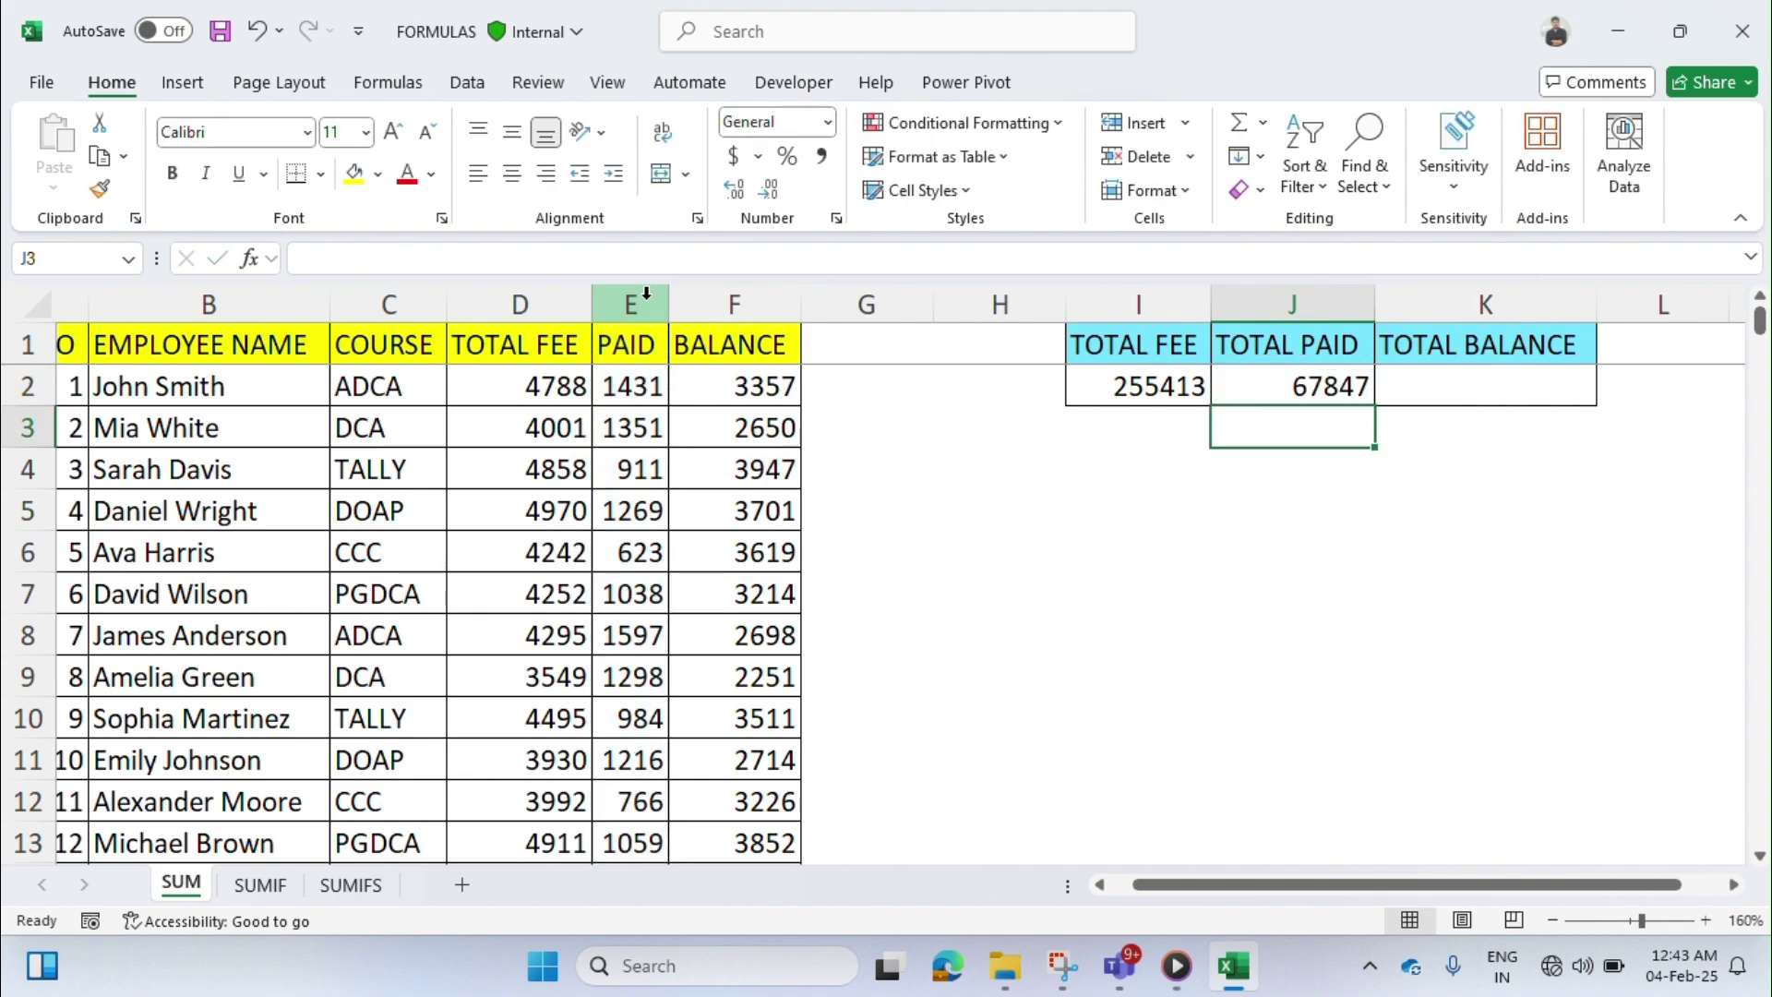
{"action": "key", "text": "Up"}
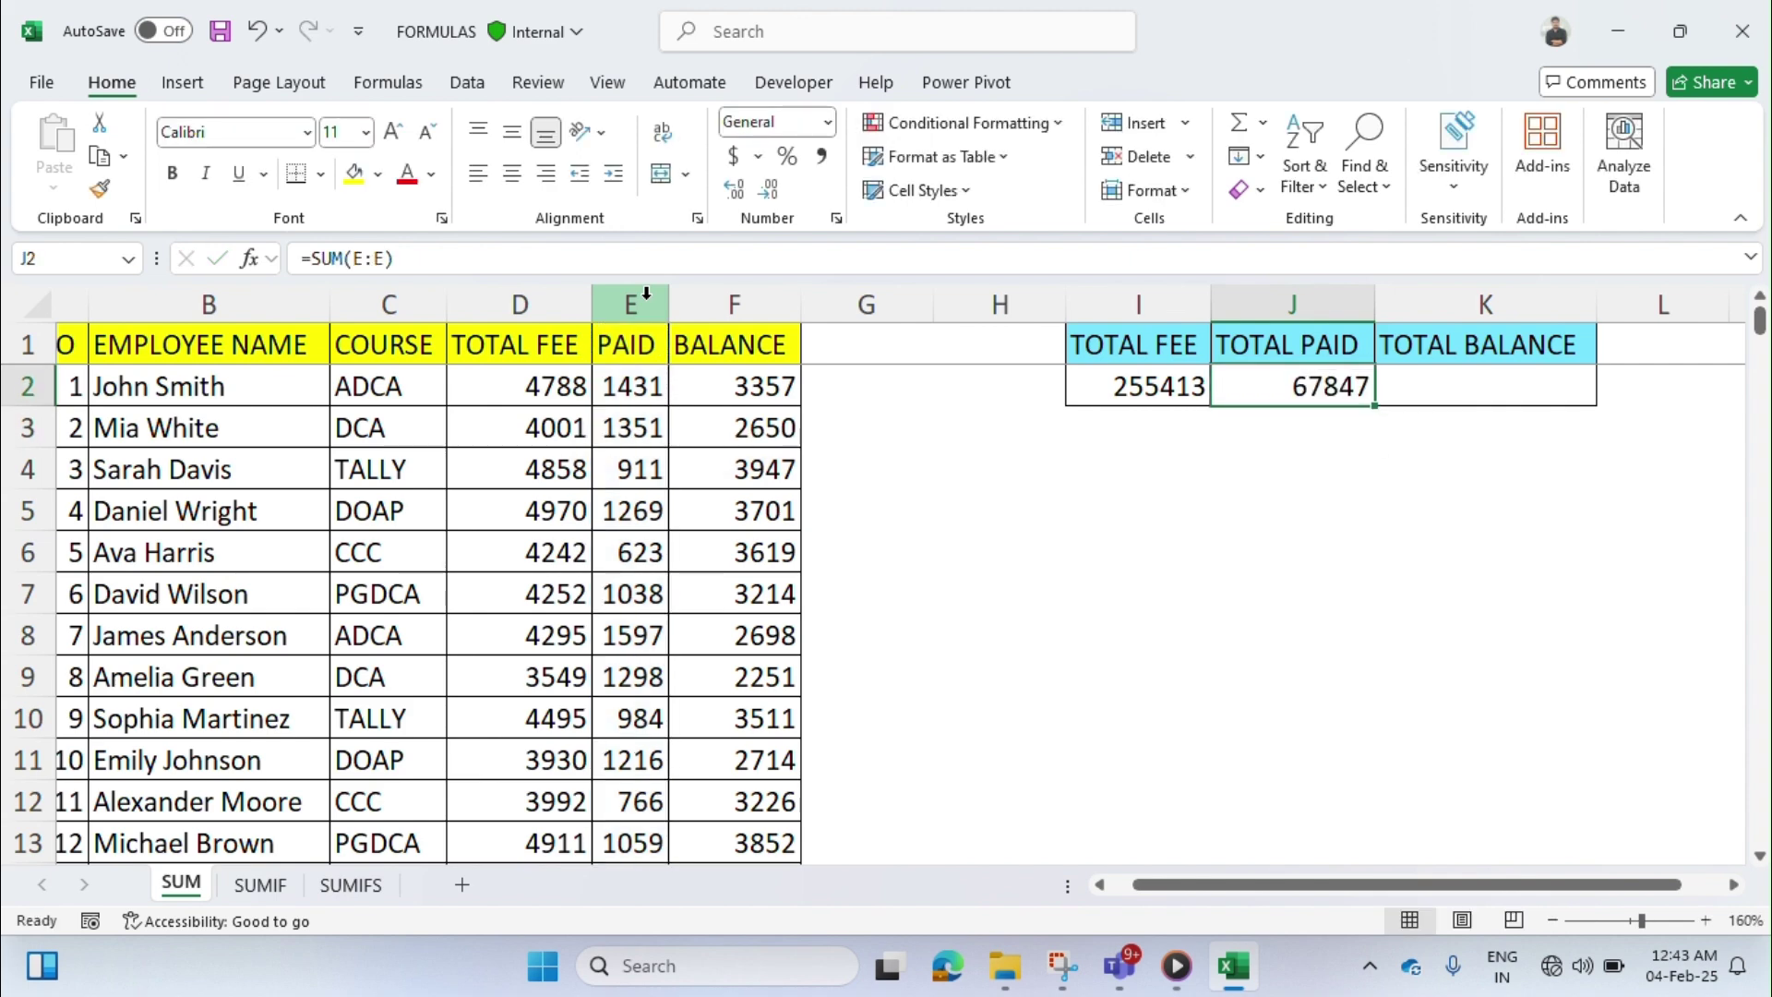
{"action": "left_click", "coordinate": [647, 295]}
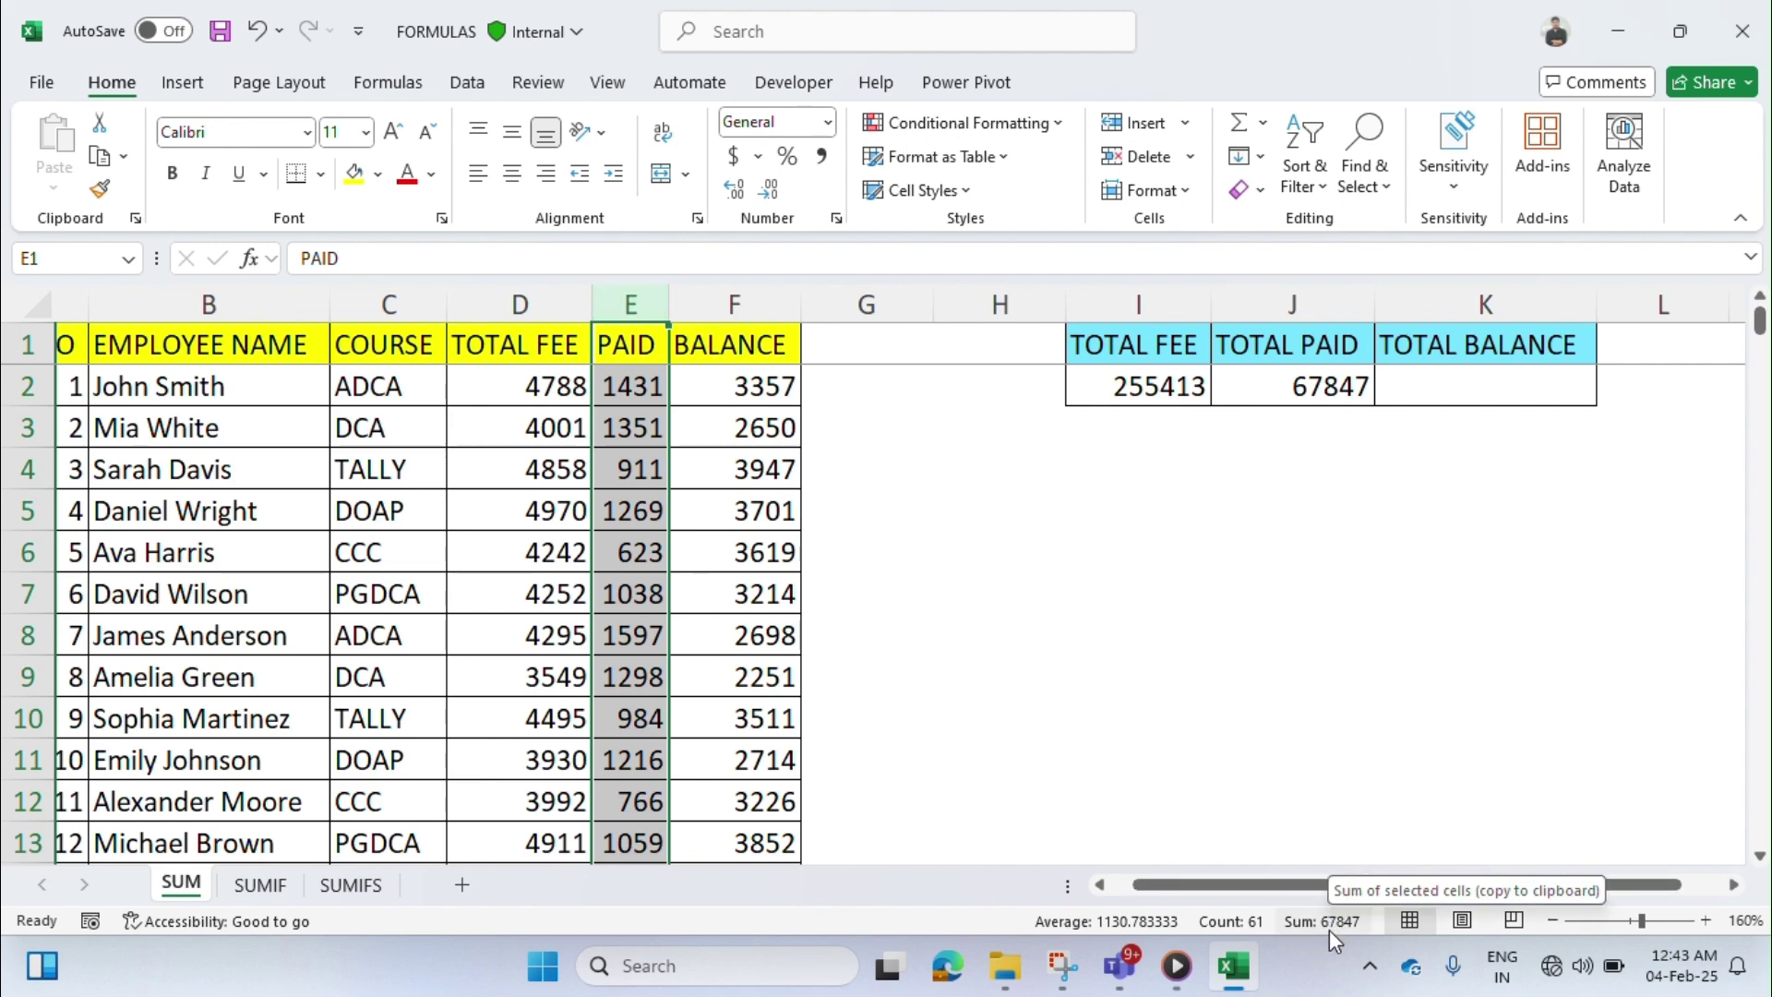
- Highlight the empty TOTAL BALANCE cell K2 with a yellow fill
{"action": "left_click", "coordinate": [1464, 400]}
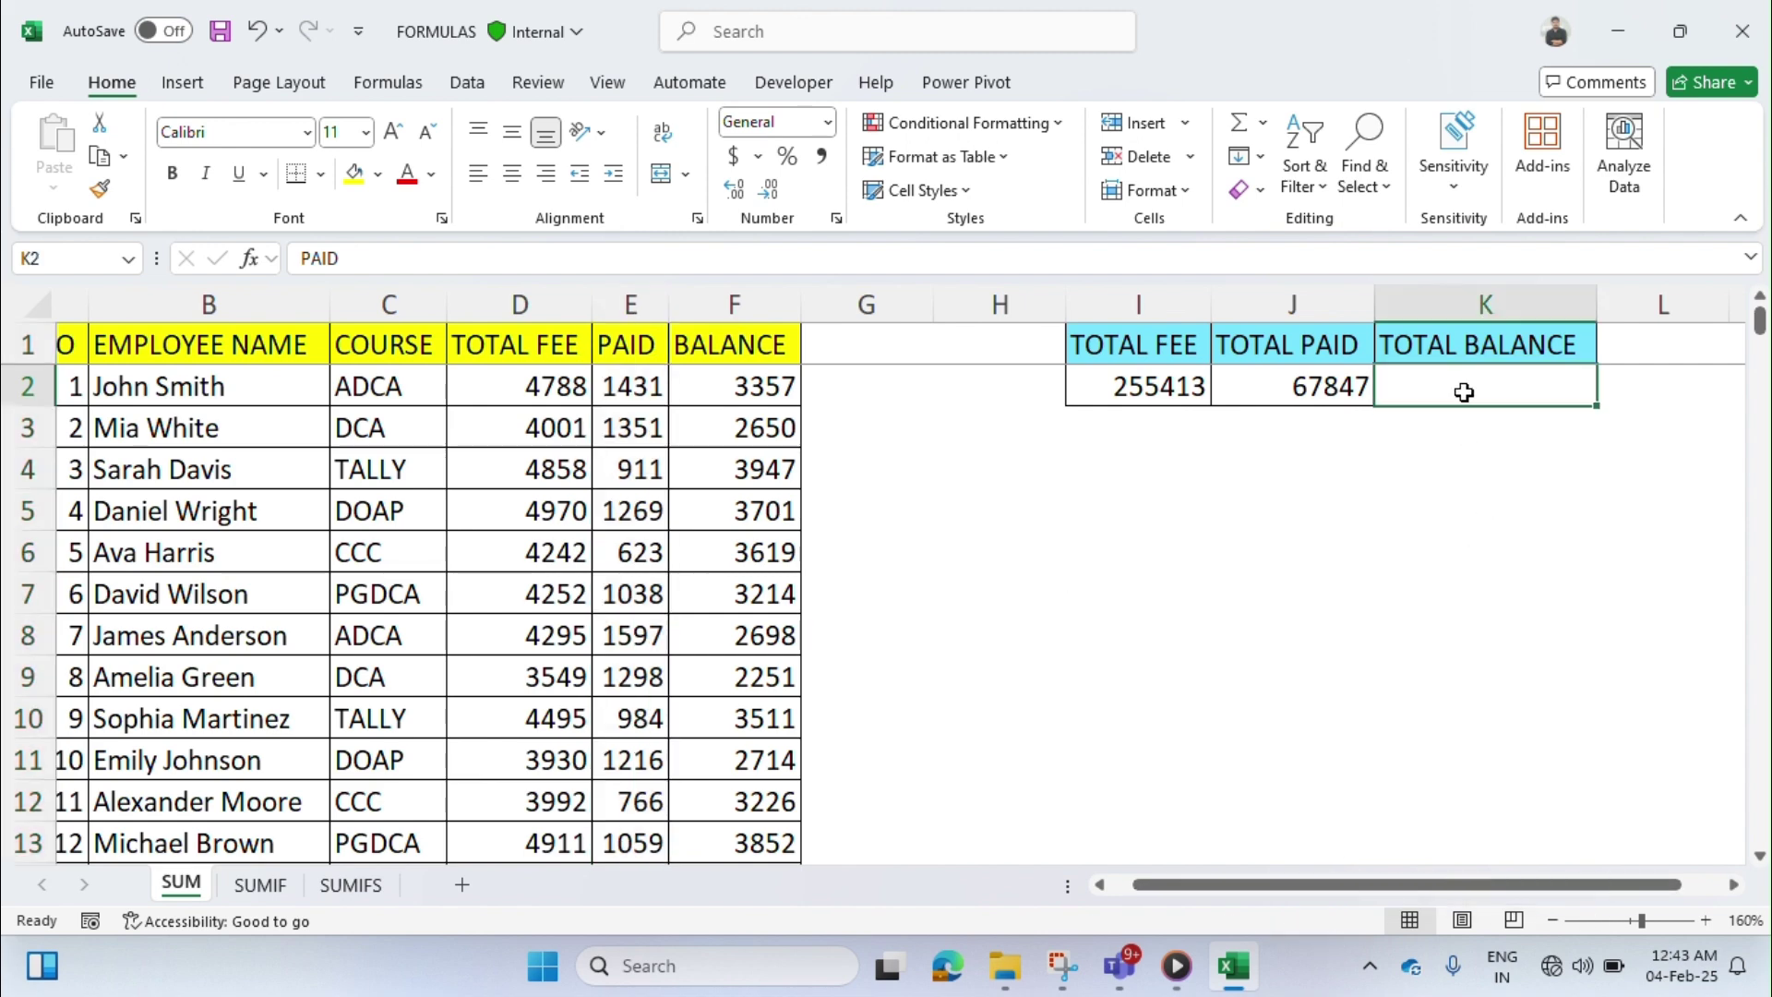
{"action": "left_click", "coordinate": [354, 174]}
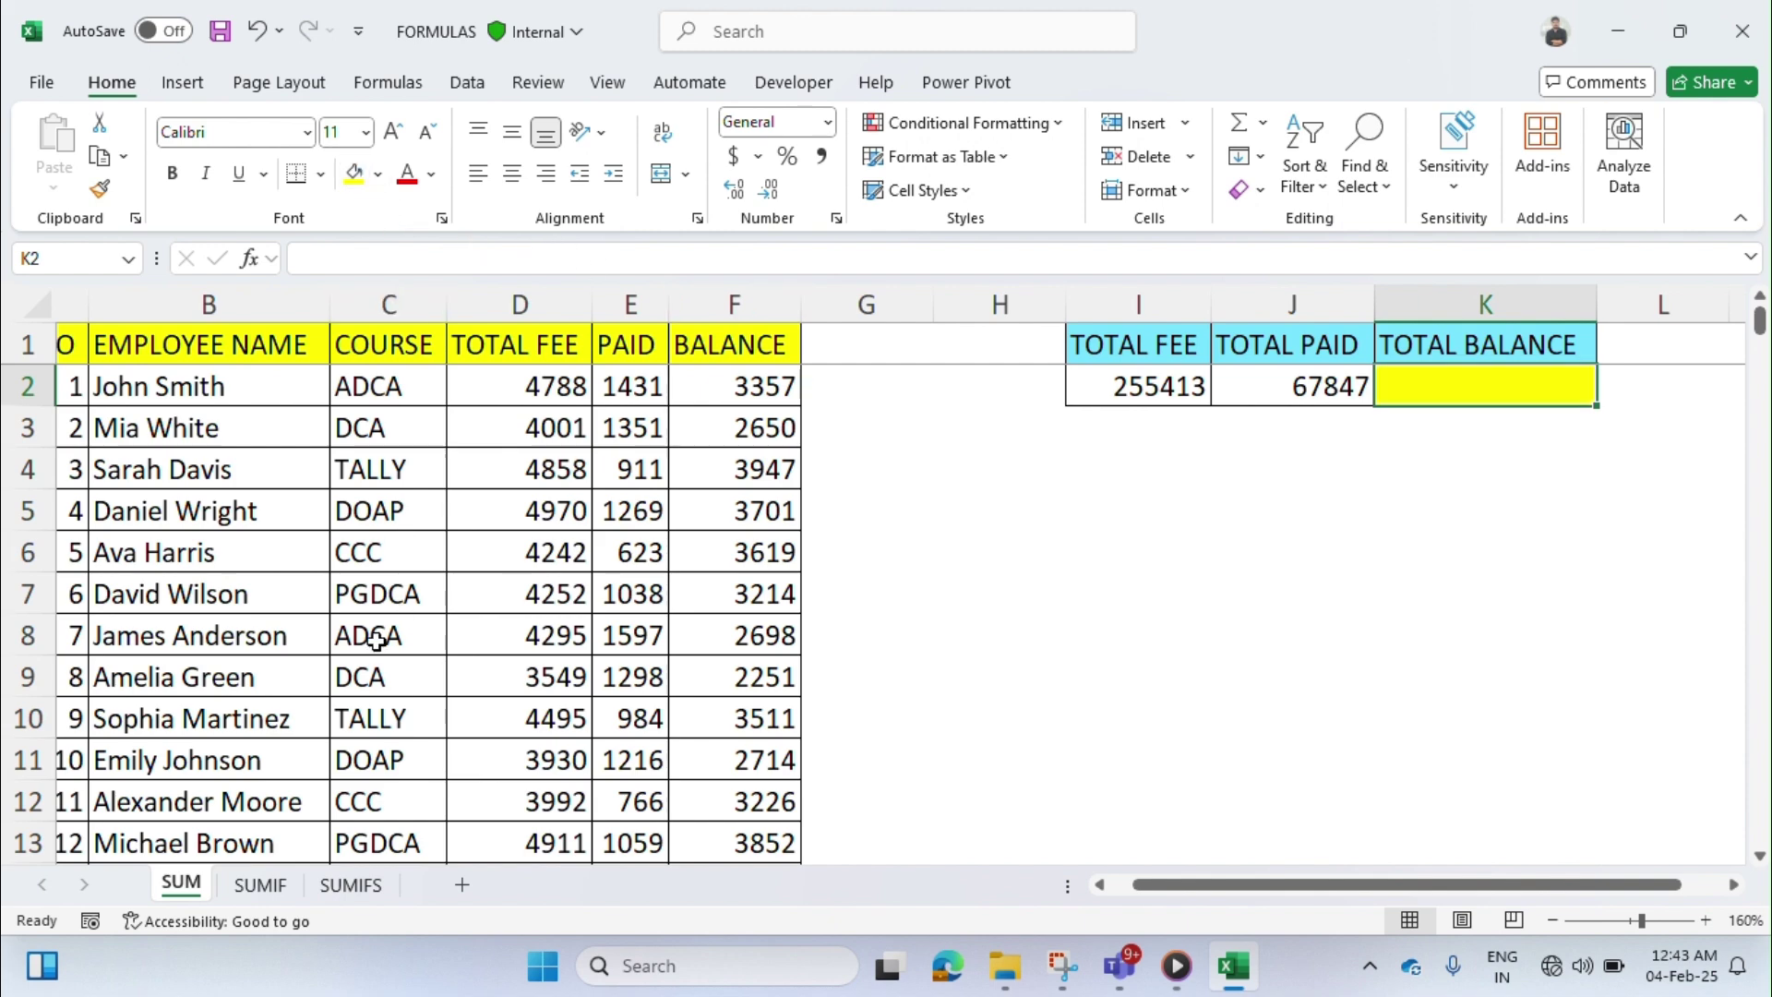
- Open the SUMIF sheet and browse the choices available for EMPLOYEE NAME in cell J2
{"action": "left_click", "coordinate": [260, 884]}
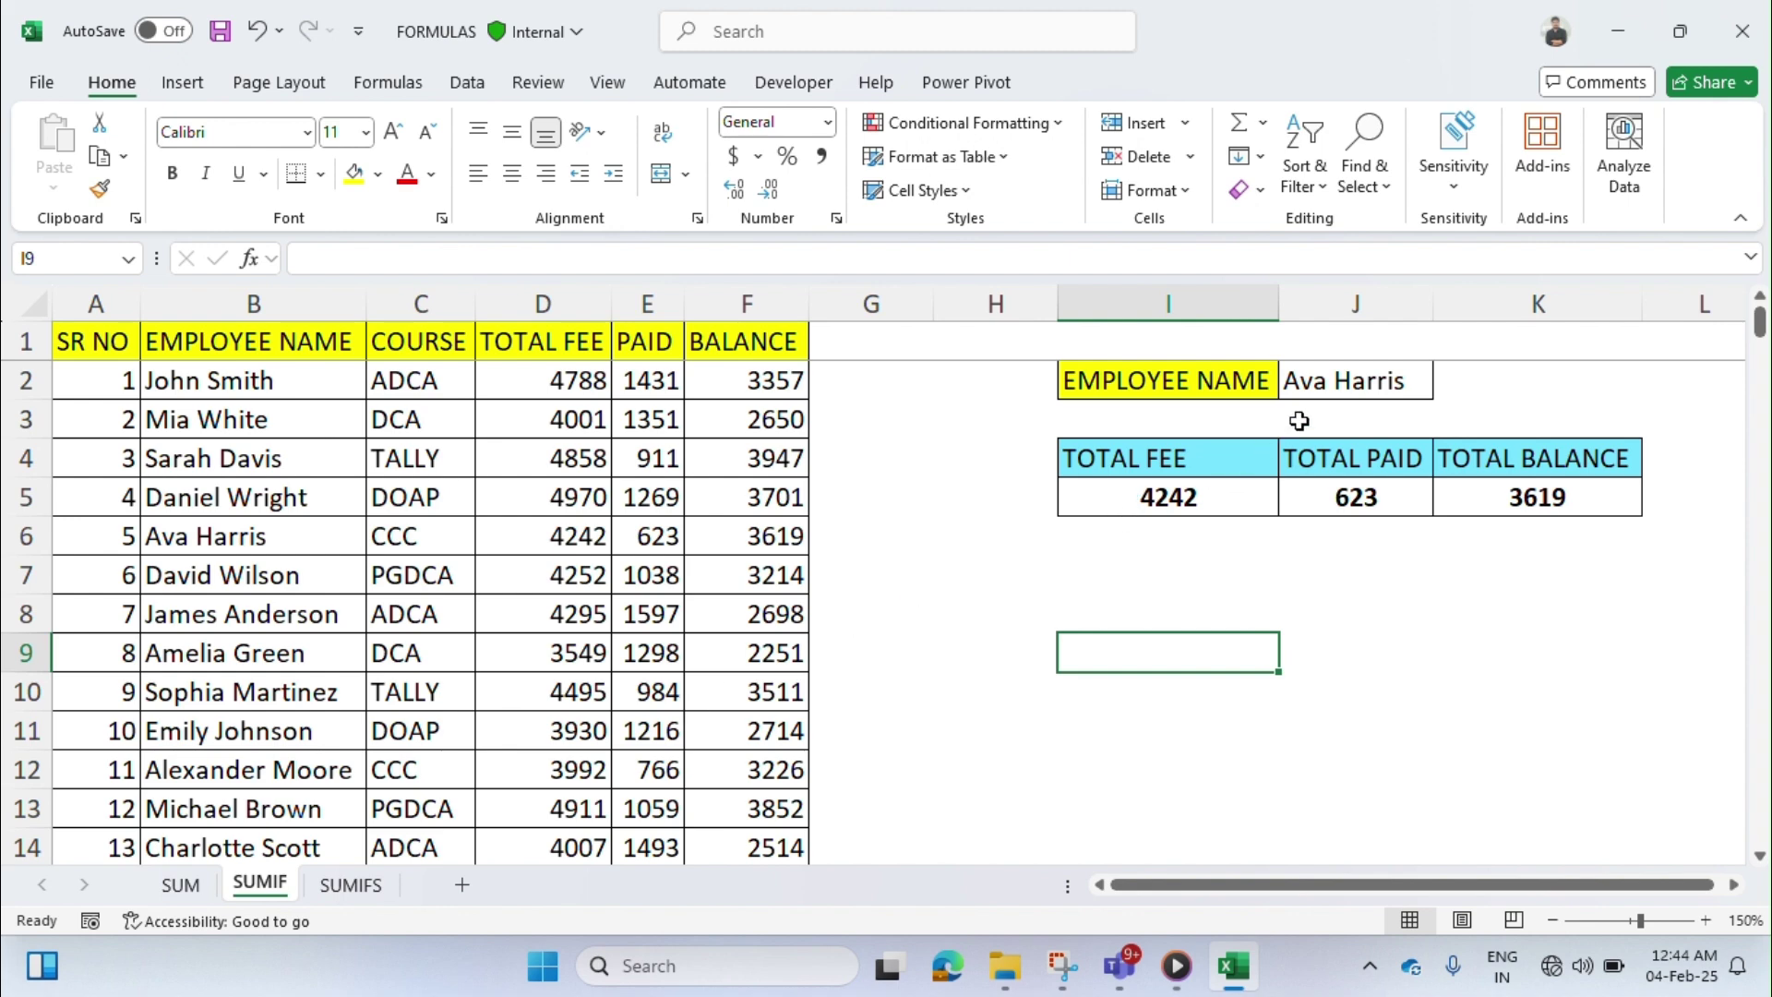
{"action": "left_click", "coordinate": [1360, 374]}
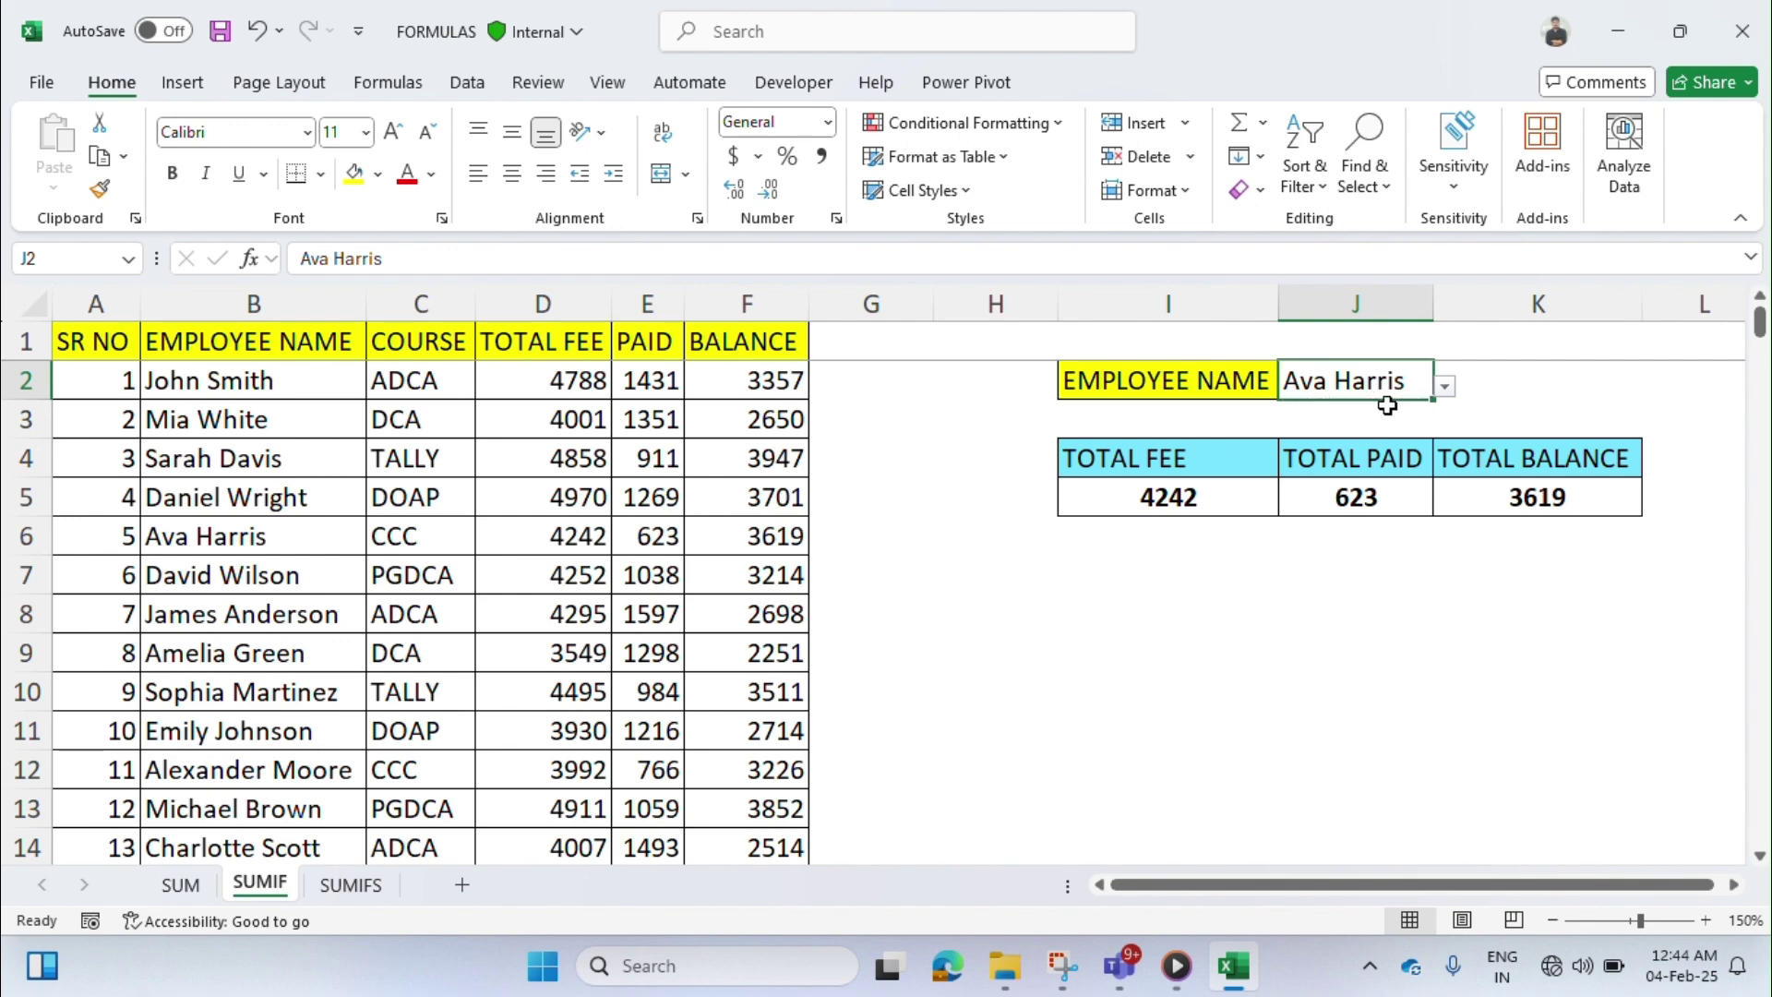
{"action": "left_click", "coordinate": [1444, 387]}
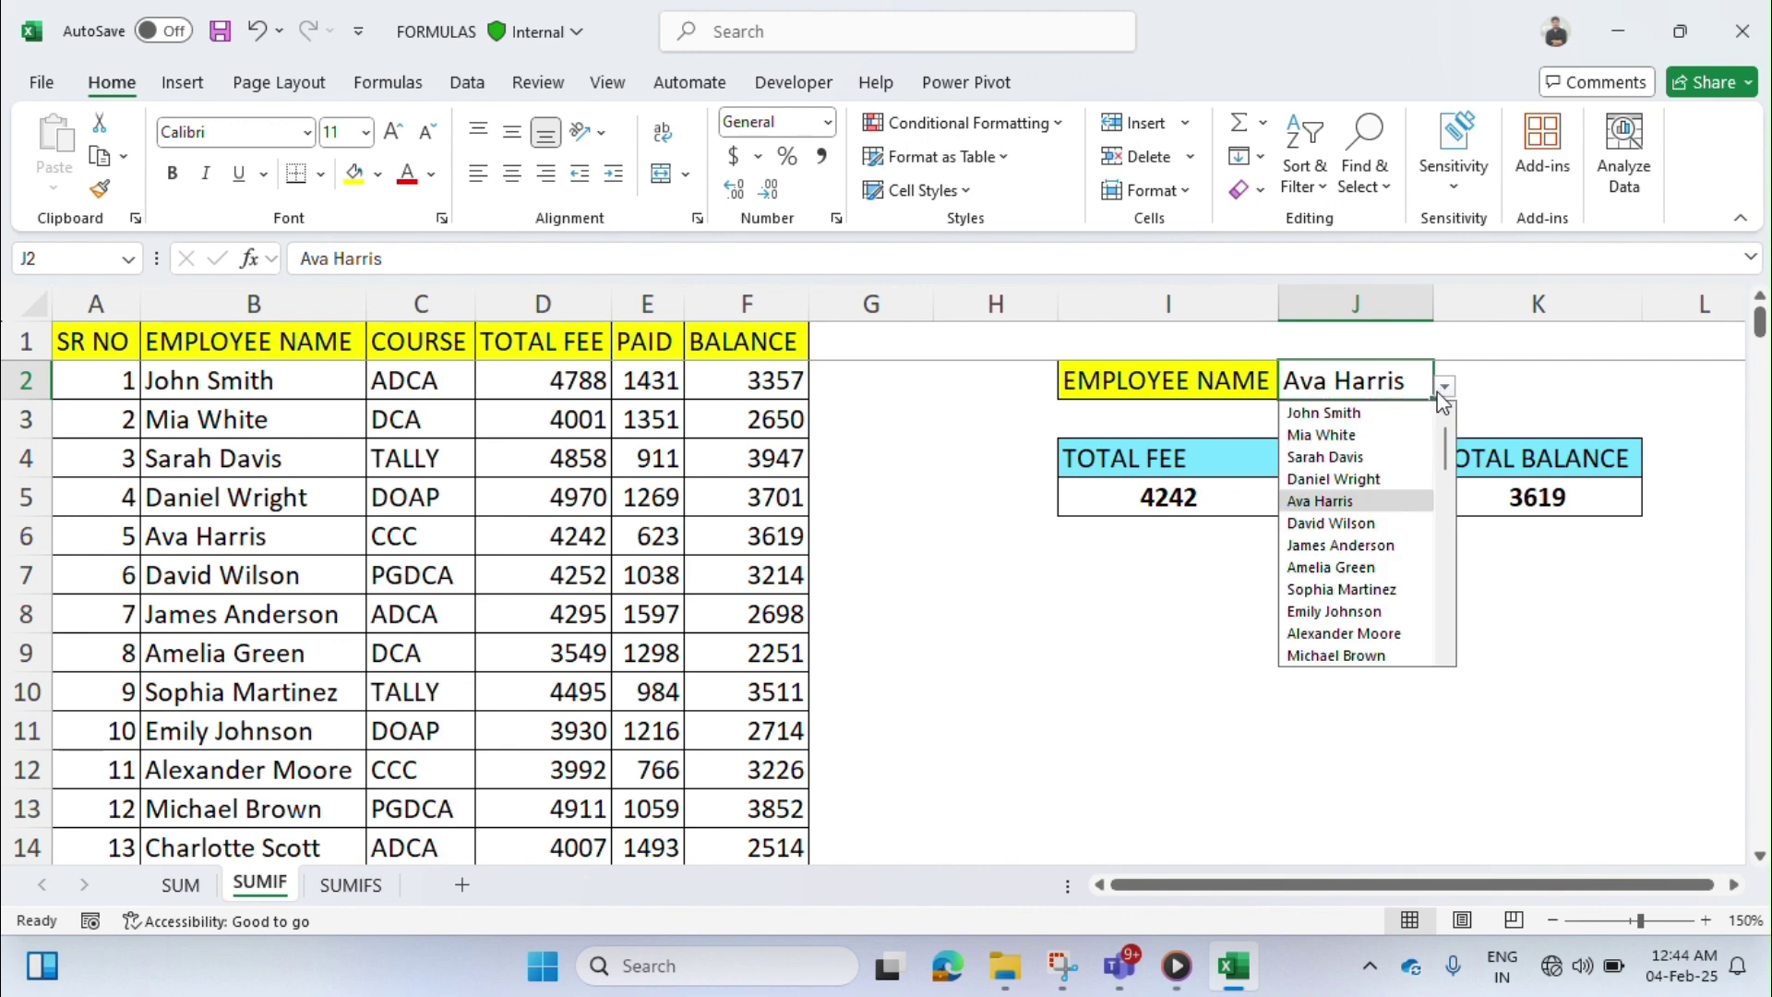
{"action": "scroll", "coordinate": [1364, 548], "scroll_direction": "down", "scroll_amount": 6}
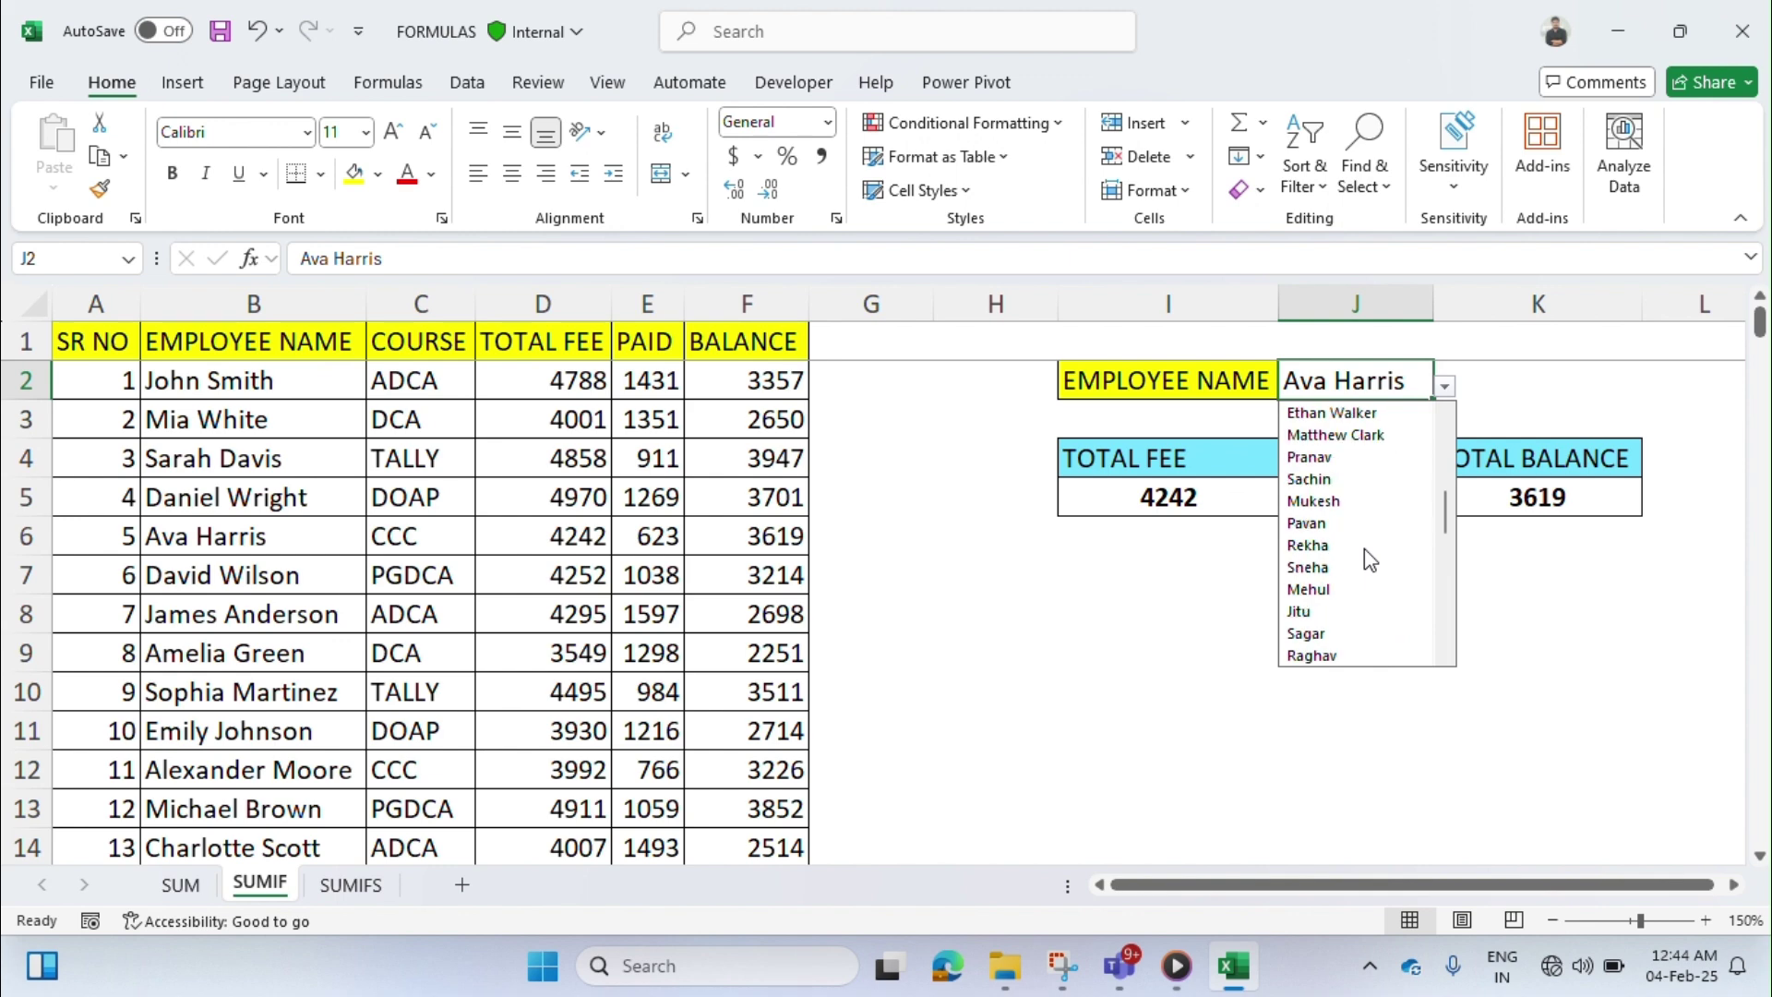
{"action": "scroll", "coordinate": [1365, 548], "scroll_direction": "down", "scroll_amount": 1}
{"action": "scroll", "coordinate": [1365, 549], "scroll_direction": "up", "scroll_amount": 3}
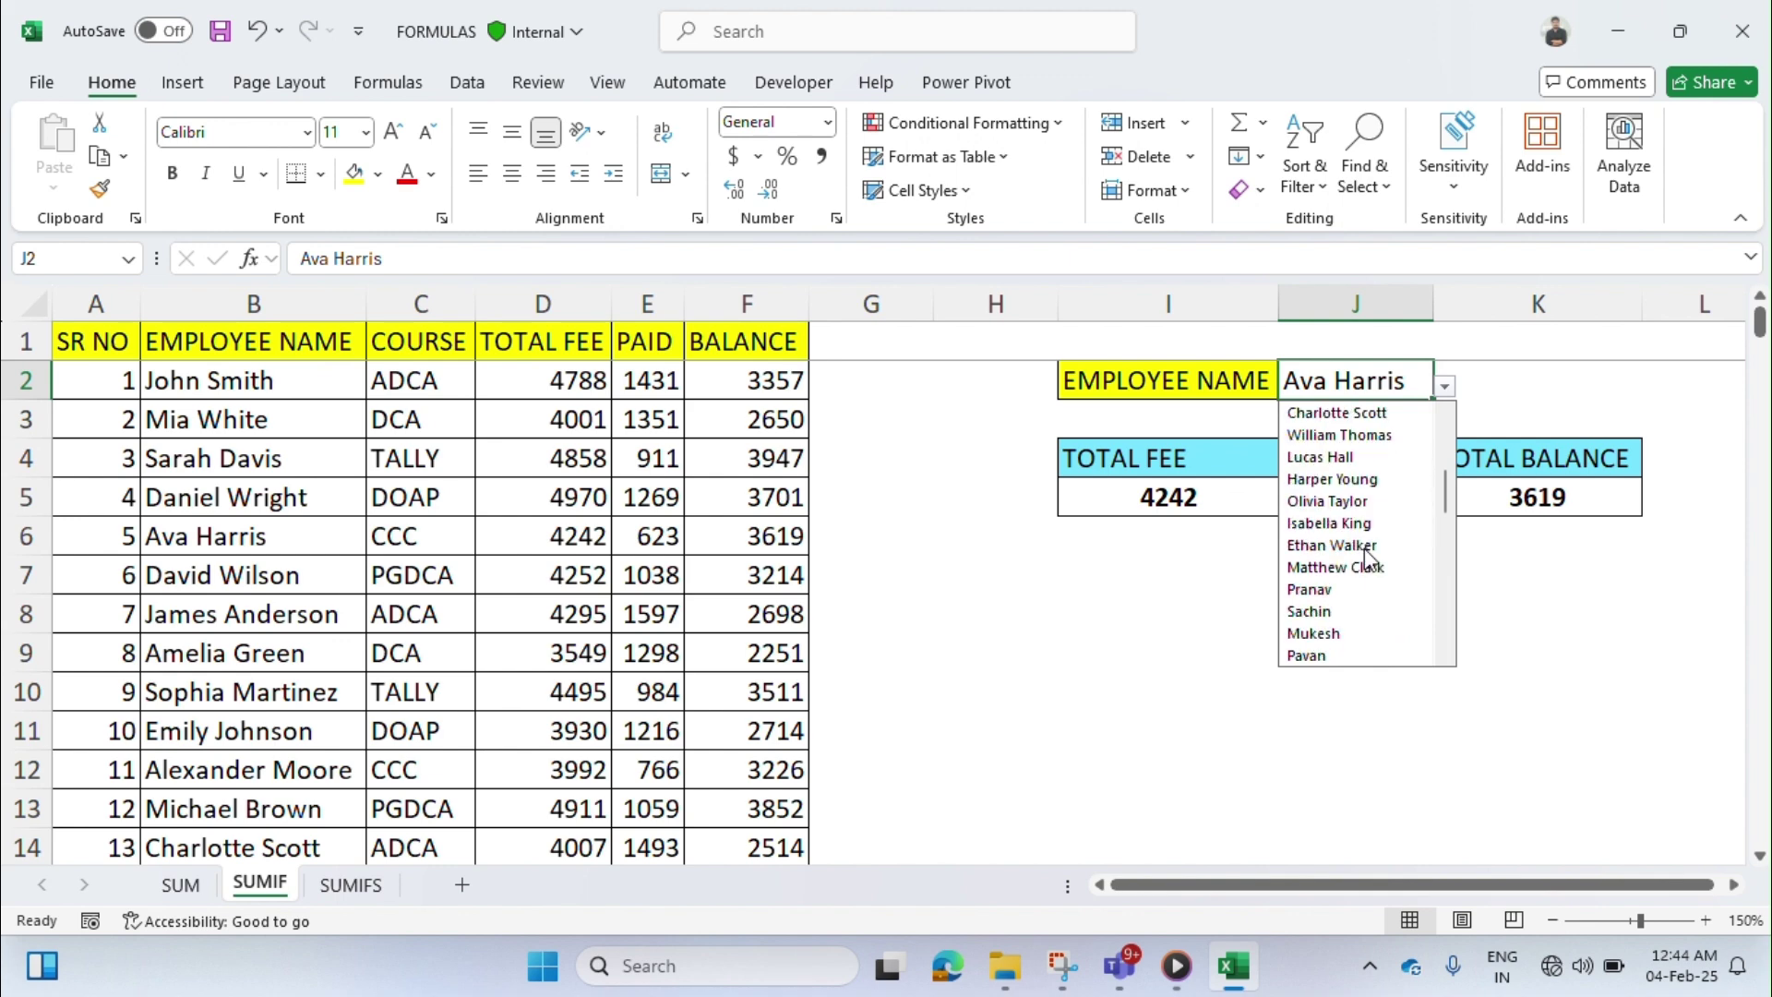
{"action": "scroll", "coordinate": [1366, 554], "scroll_direction": "up", "scroll_amount": 5}
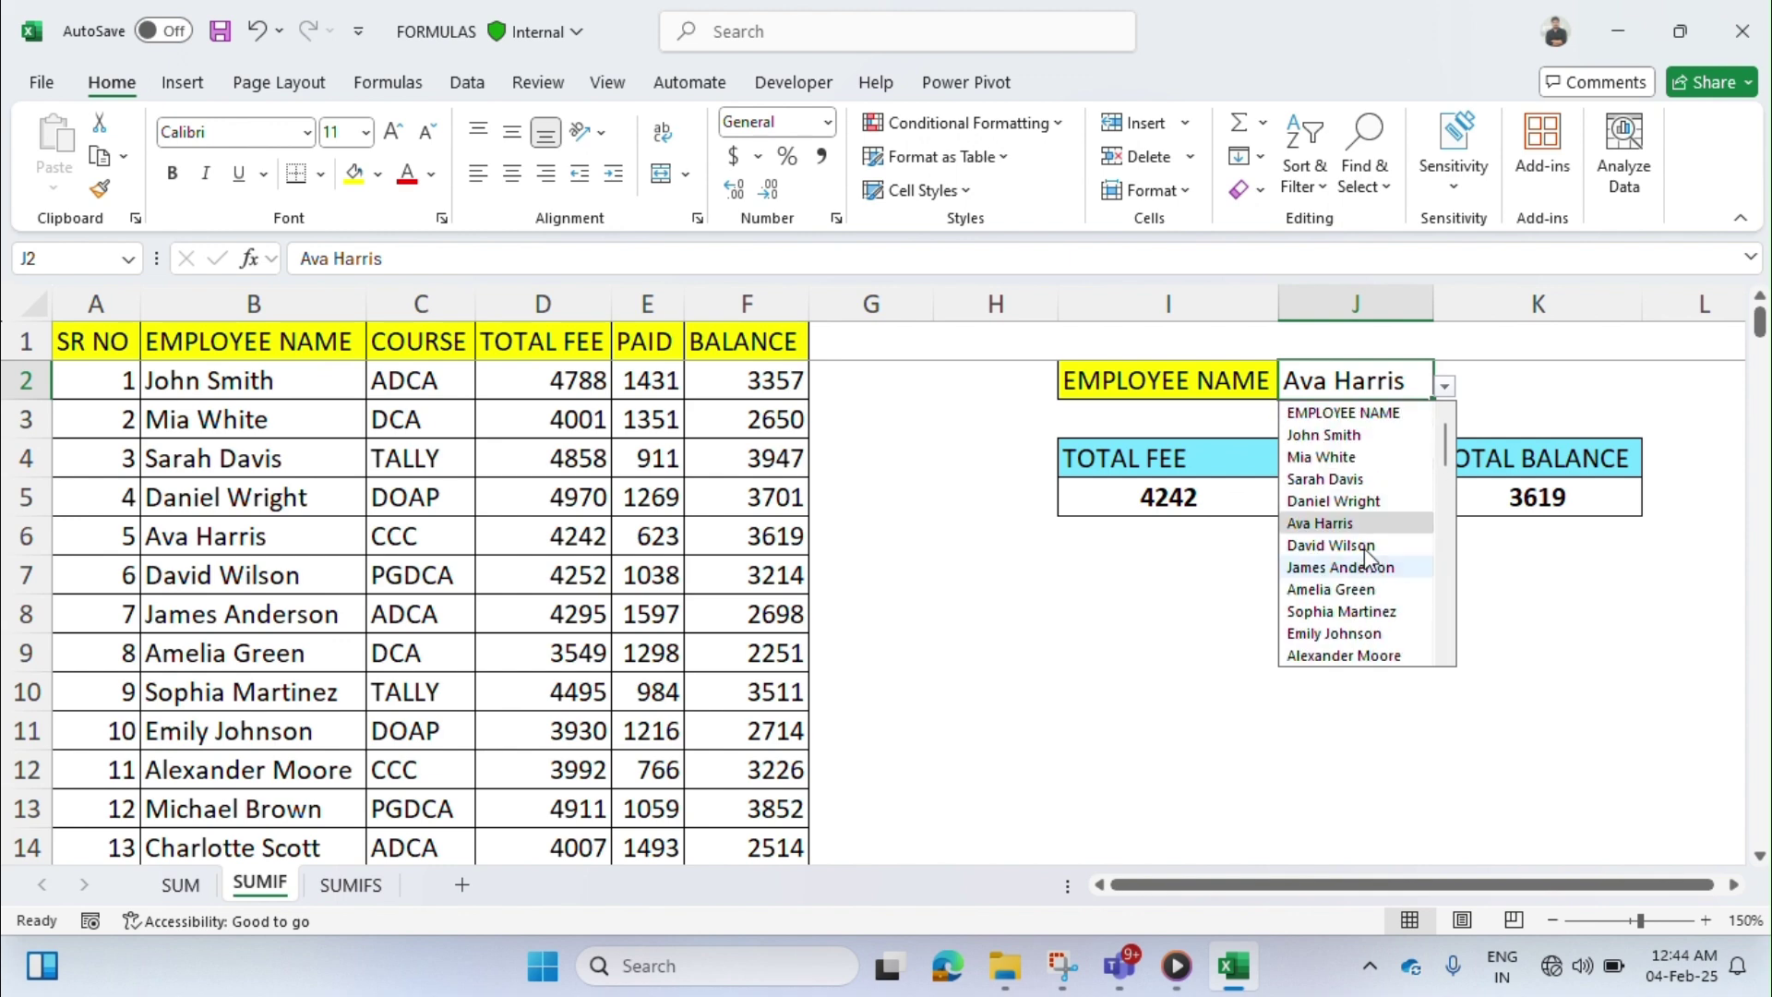
{"action": "left_click", "coordinate": [1184, 565]}
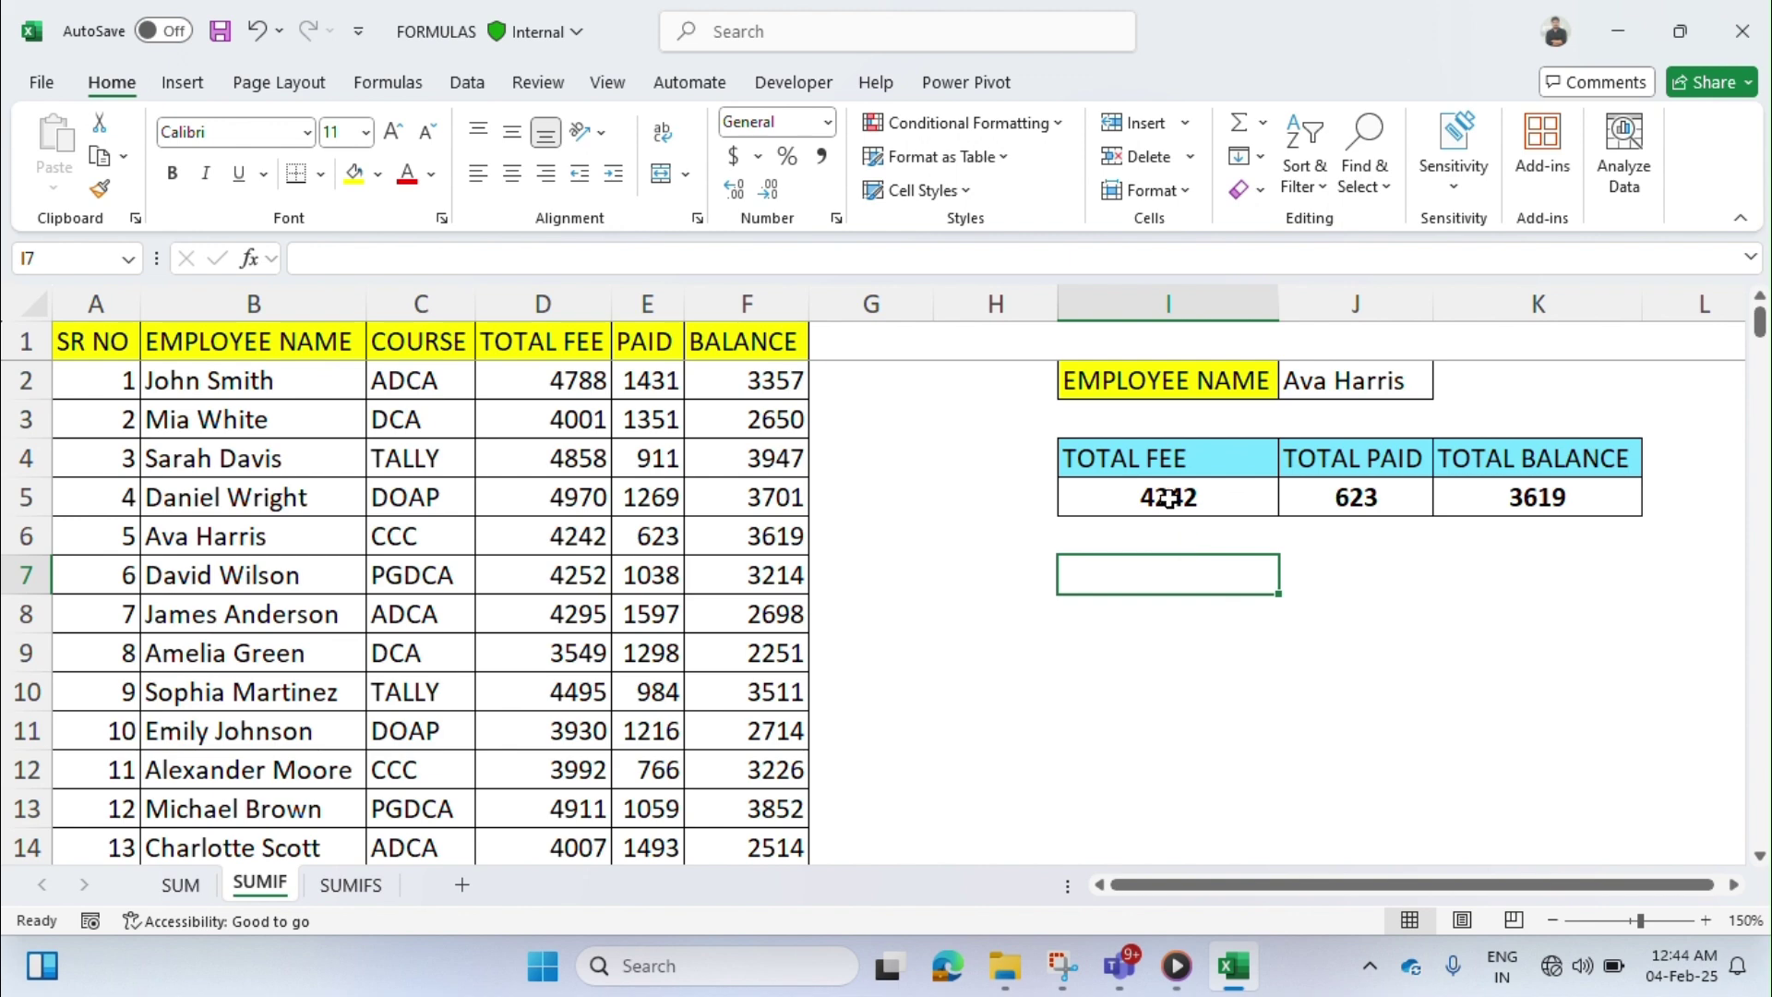
- Set EMPLOYEE NAME in J2 to the employee listed under SR NO 2
{"action": "left_click", "coordinate": [1408, 381]}
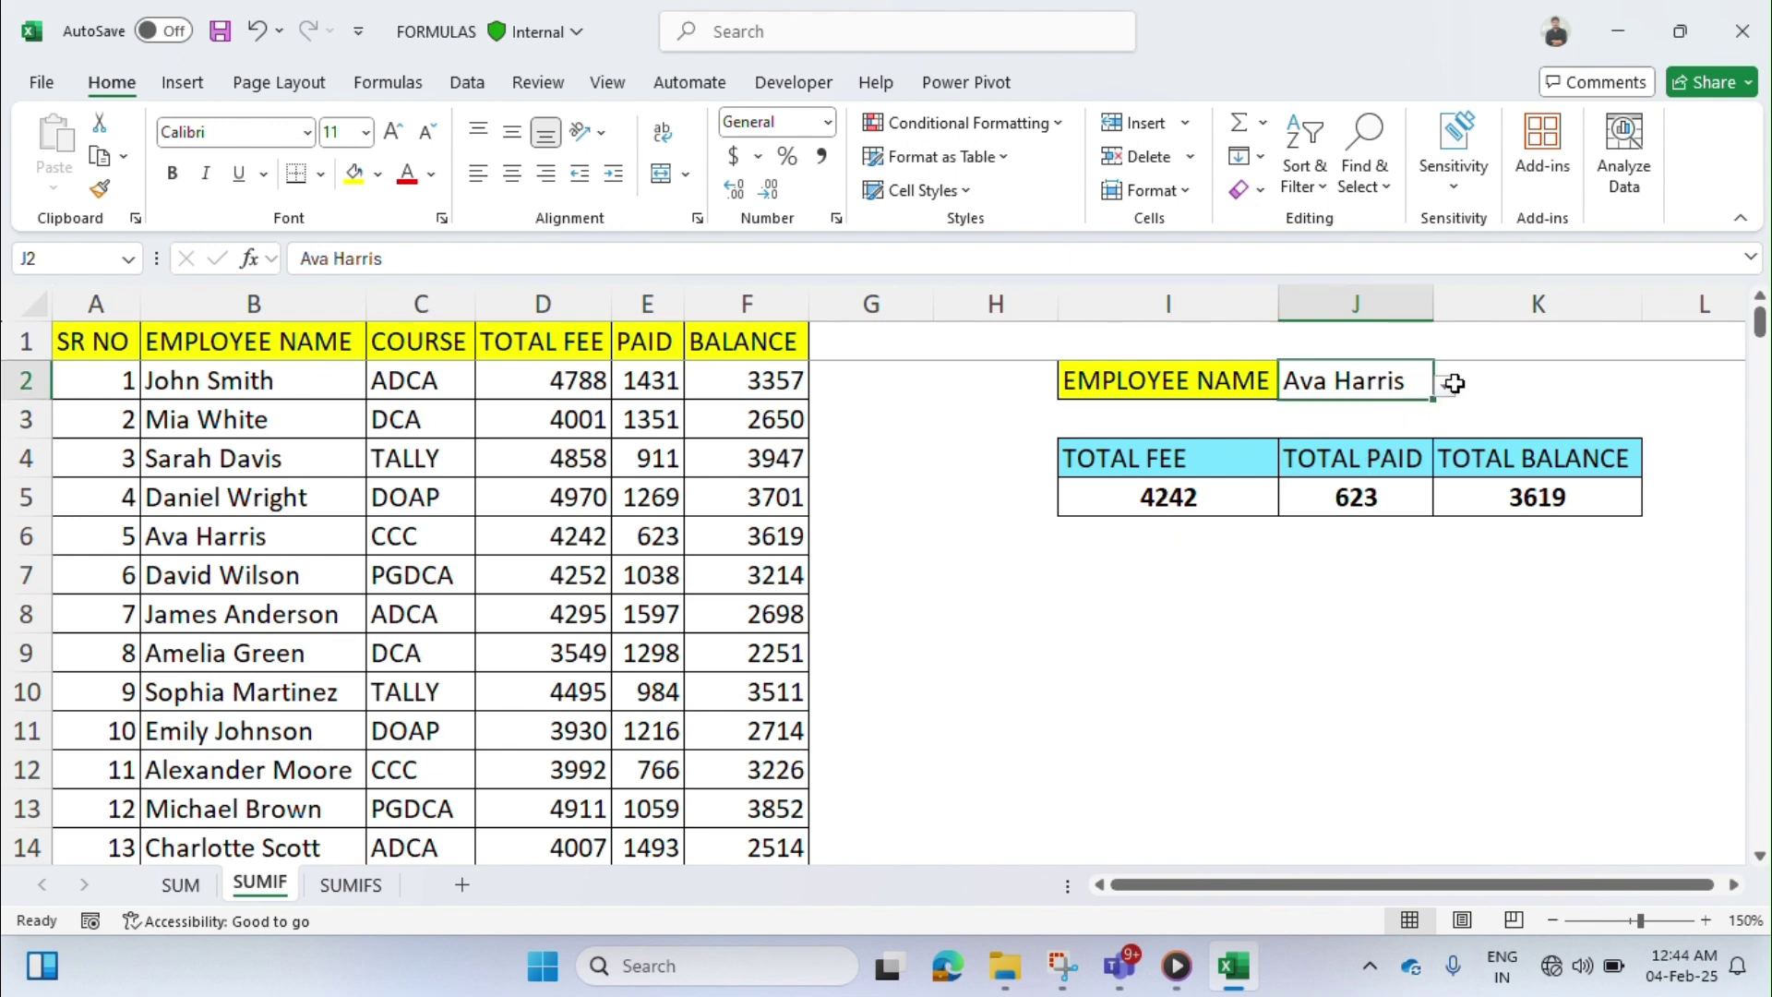
{"action": "left_click", "coordinate": [1446, 387]}
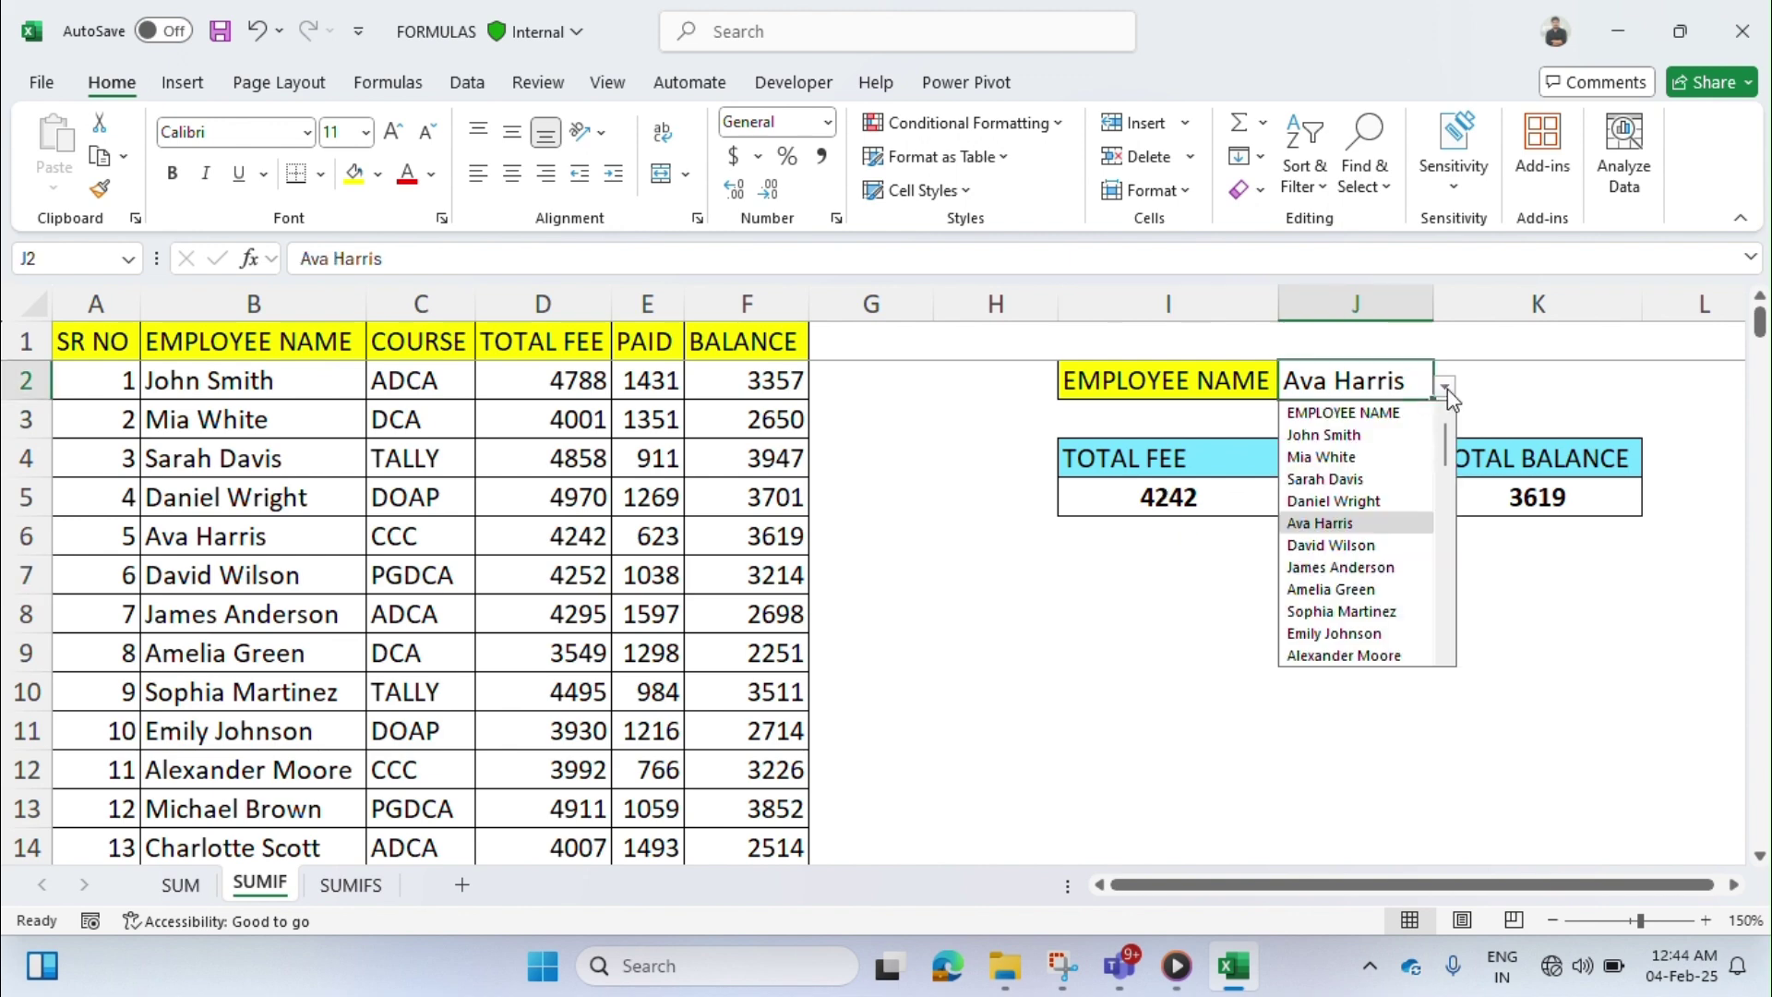
{"action": "left_click", "coordinate": [1348, 457]}
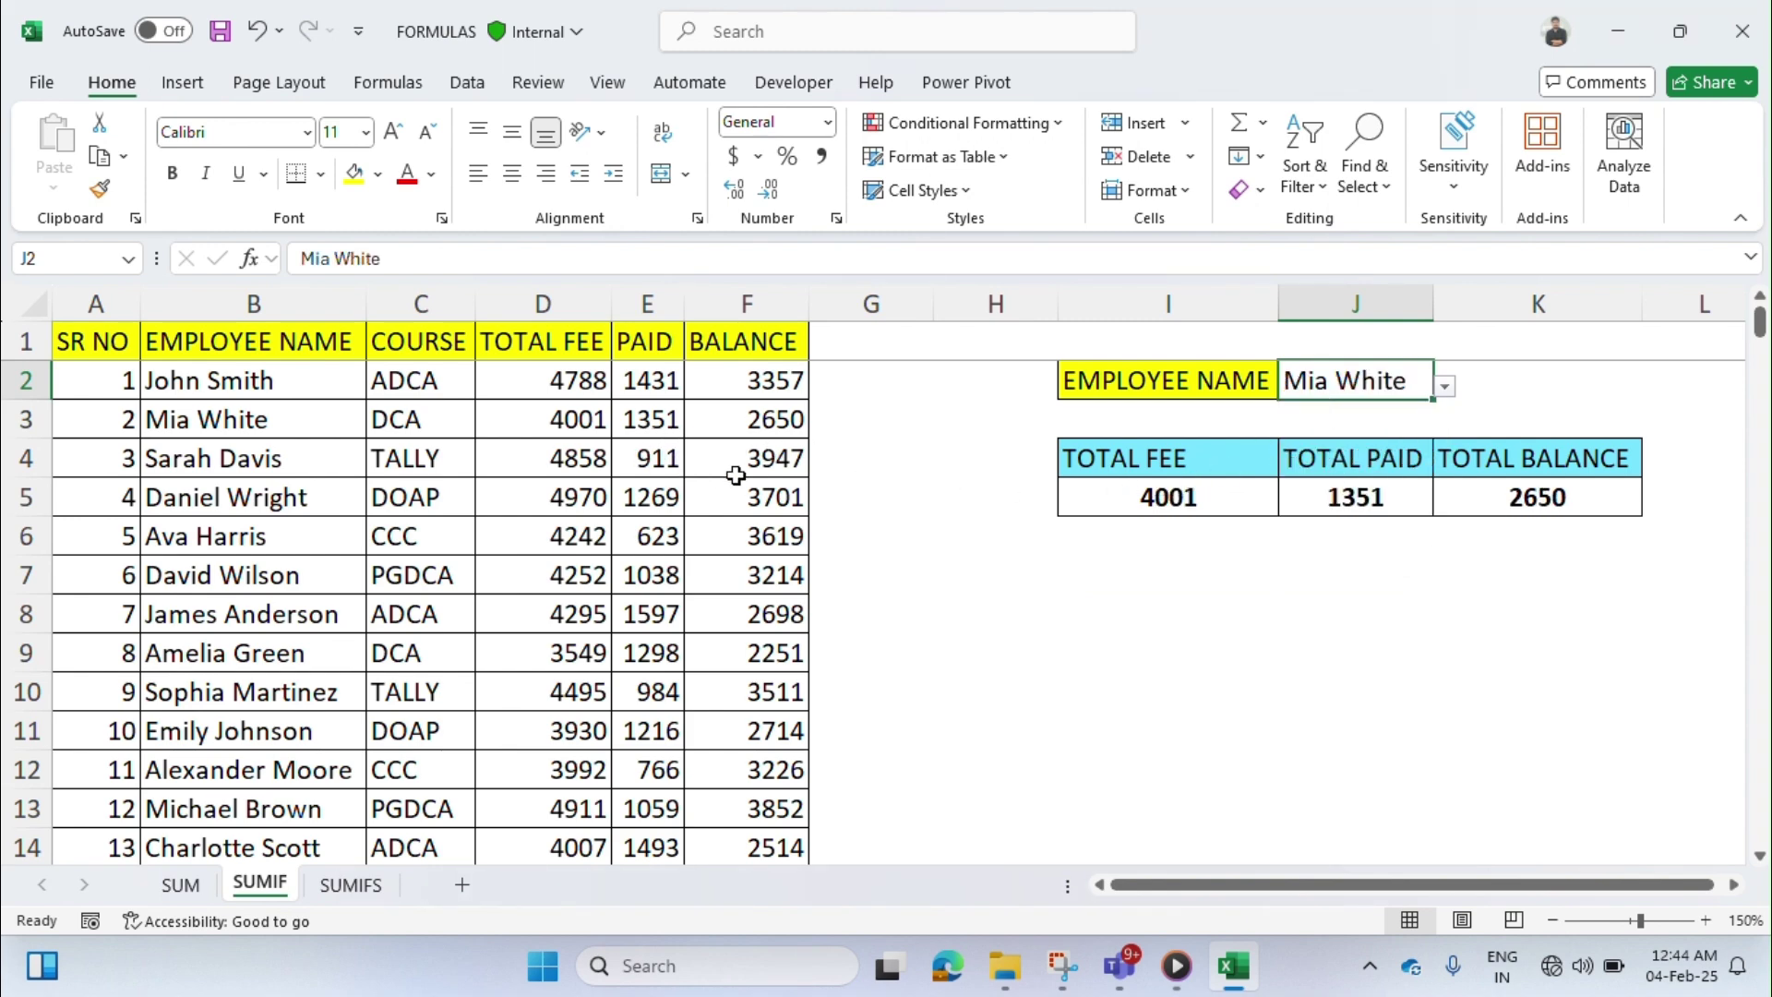
- Compare the chosen employee's fee, paid and balance cells in row 3 with the SUMIF results in row 5
{"action": "left_click", "coordinate": [525, 422]}
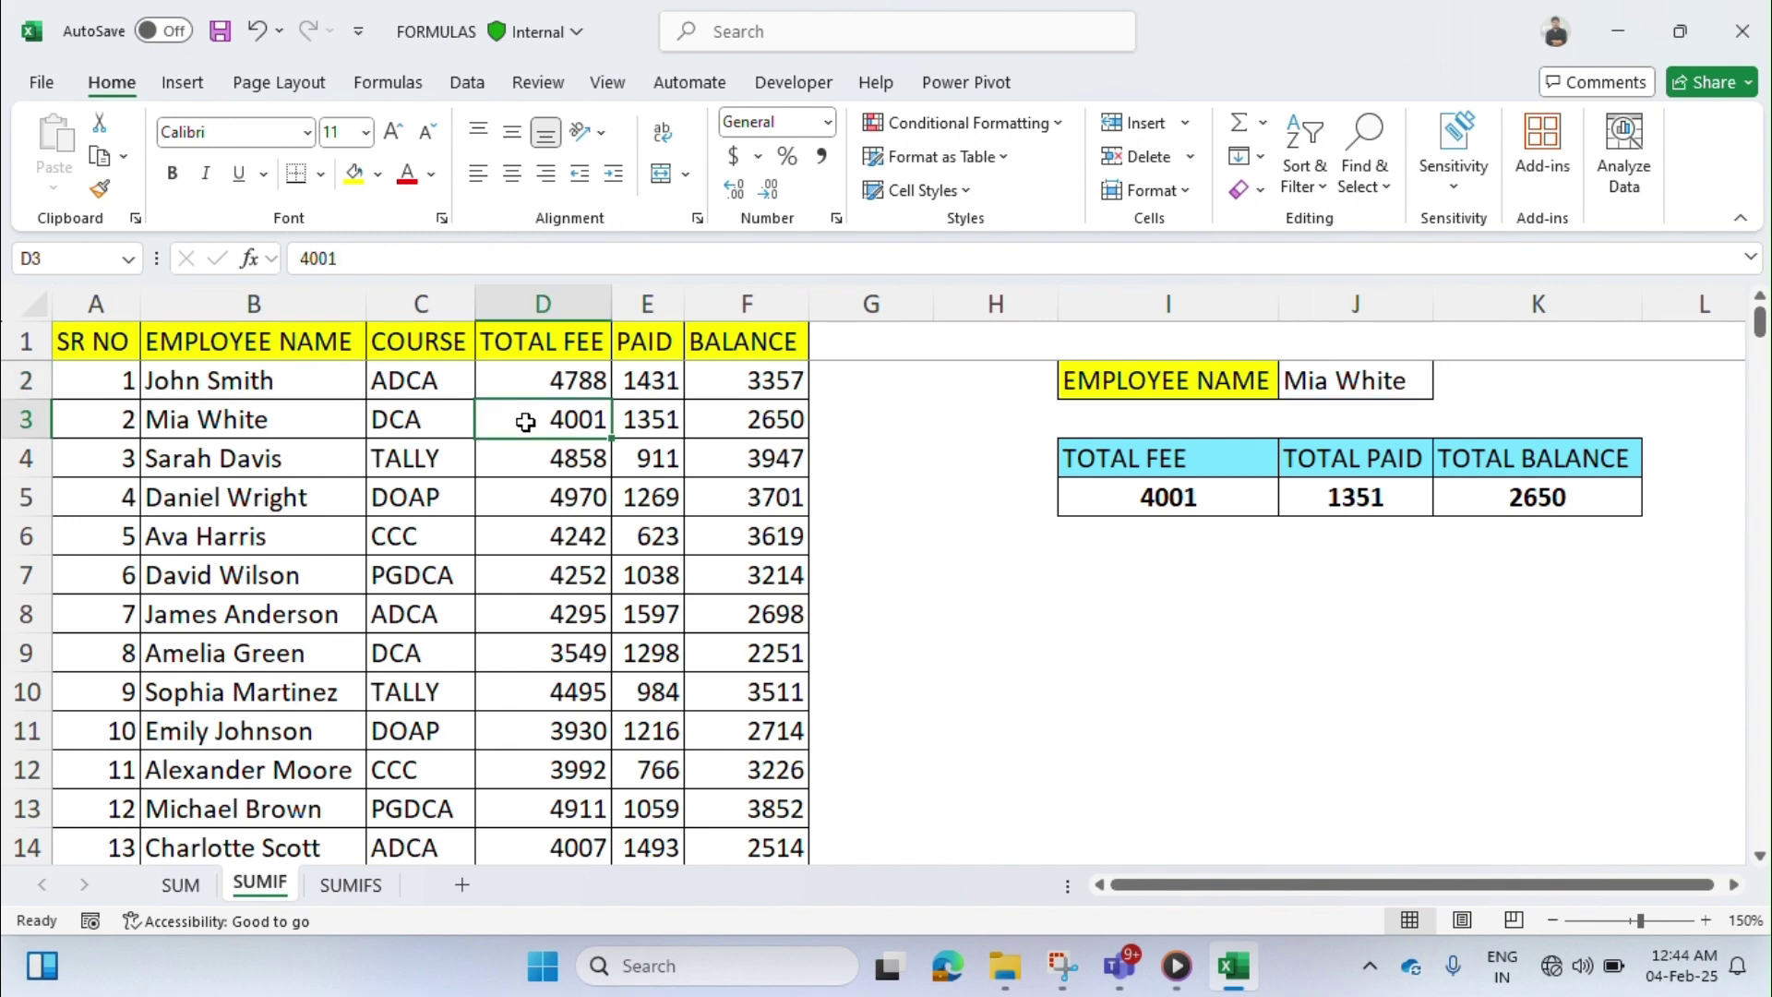
{"action": "key", "text": "Right"}
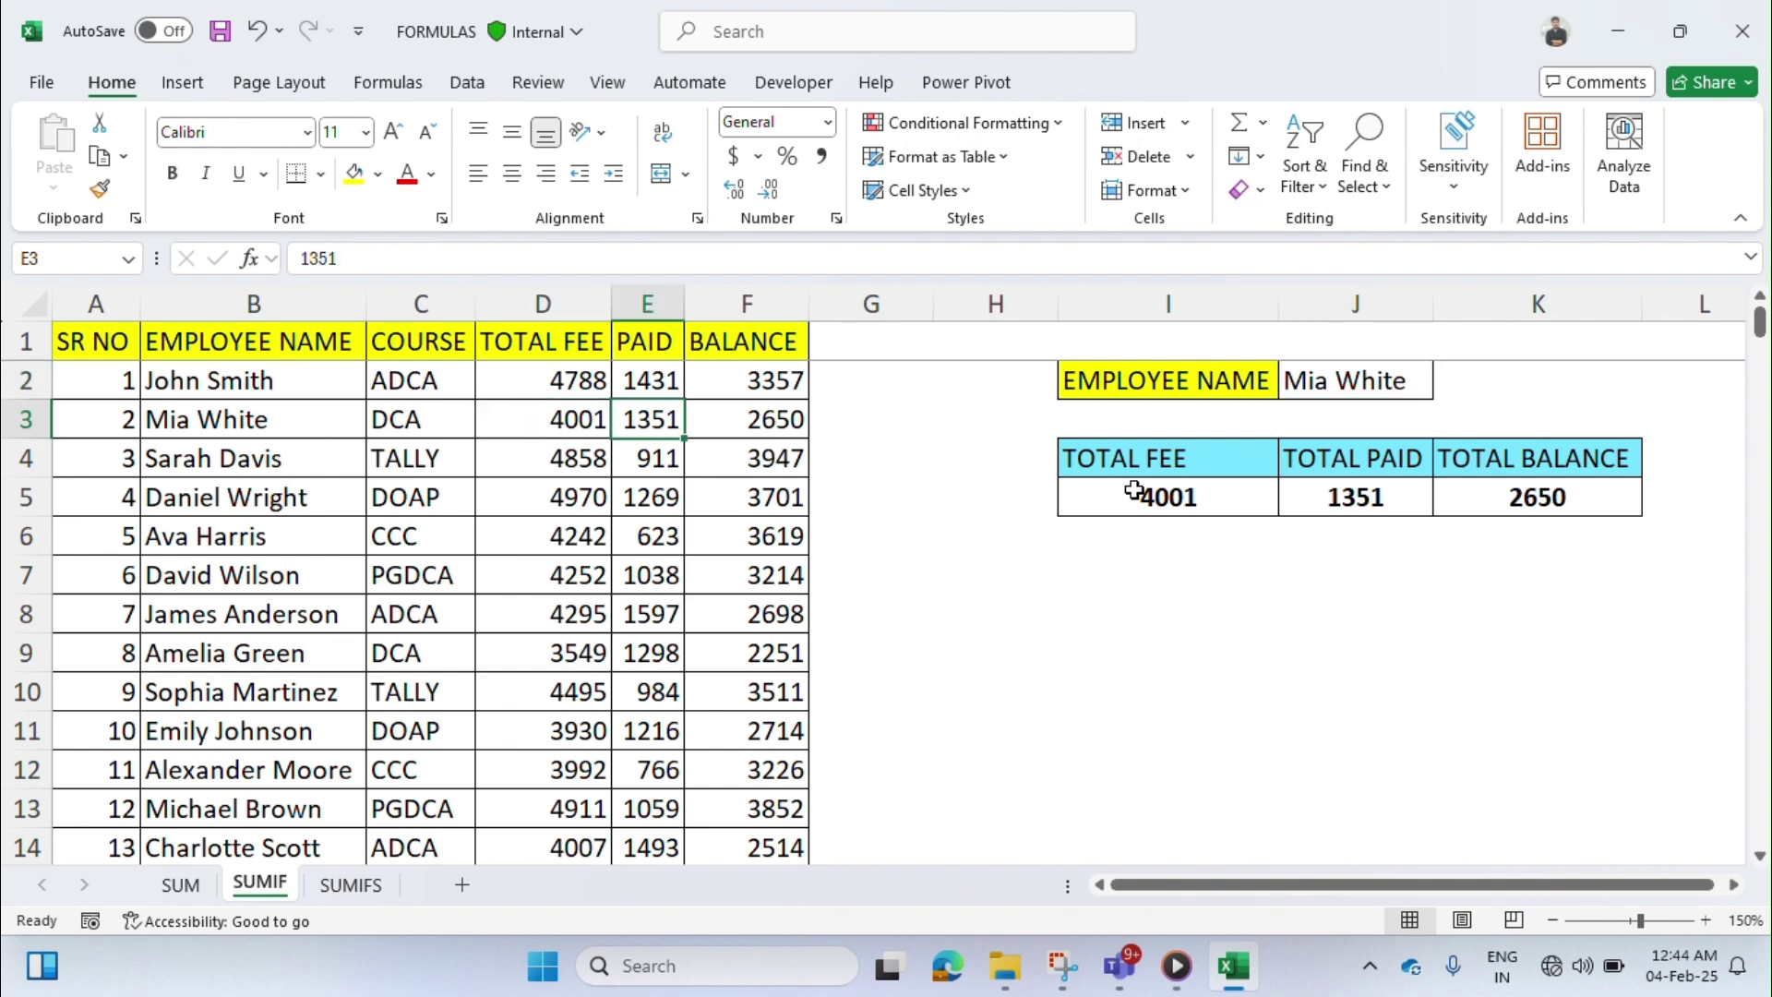
{"action": "left_click", "coordinate": [1303, 498]}
{"action": "key", "text": "Right"}
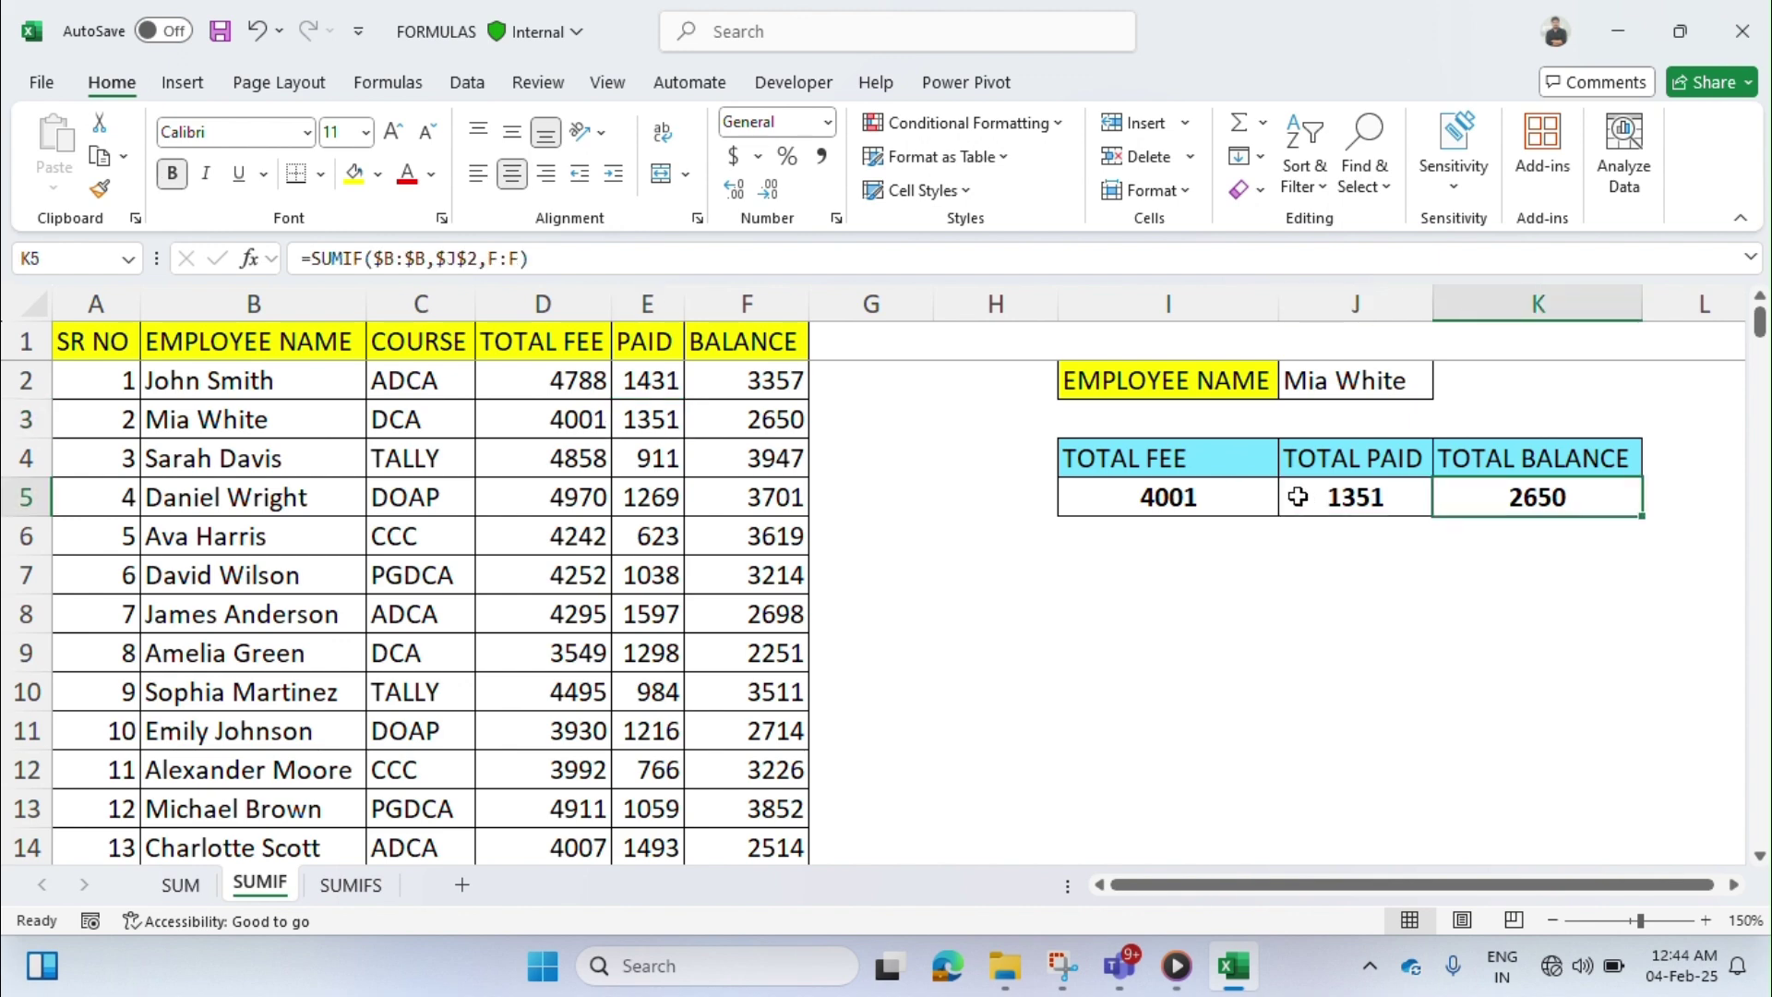
{"action": "left_click", "coordinate": [791, 415]}
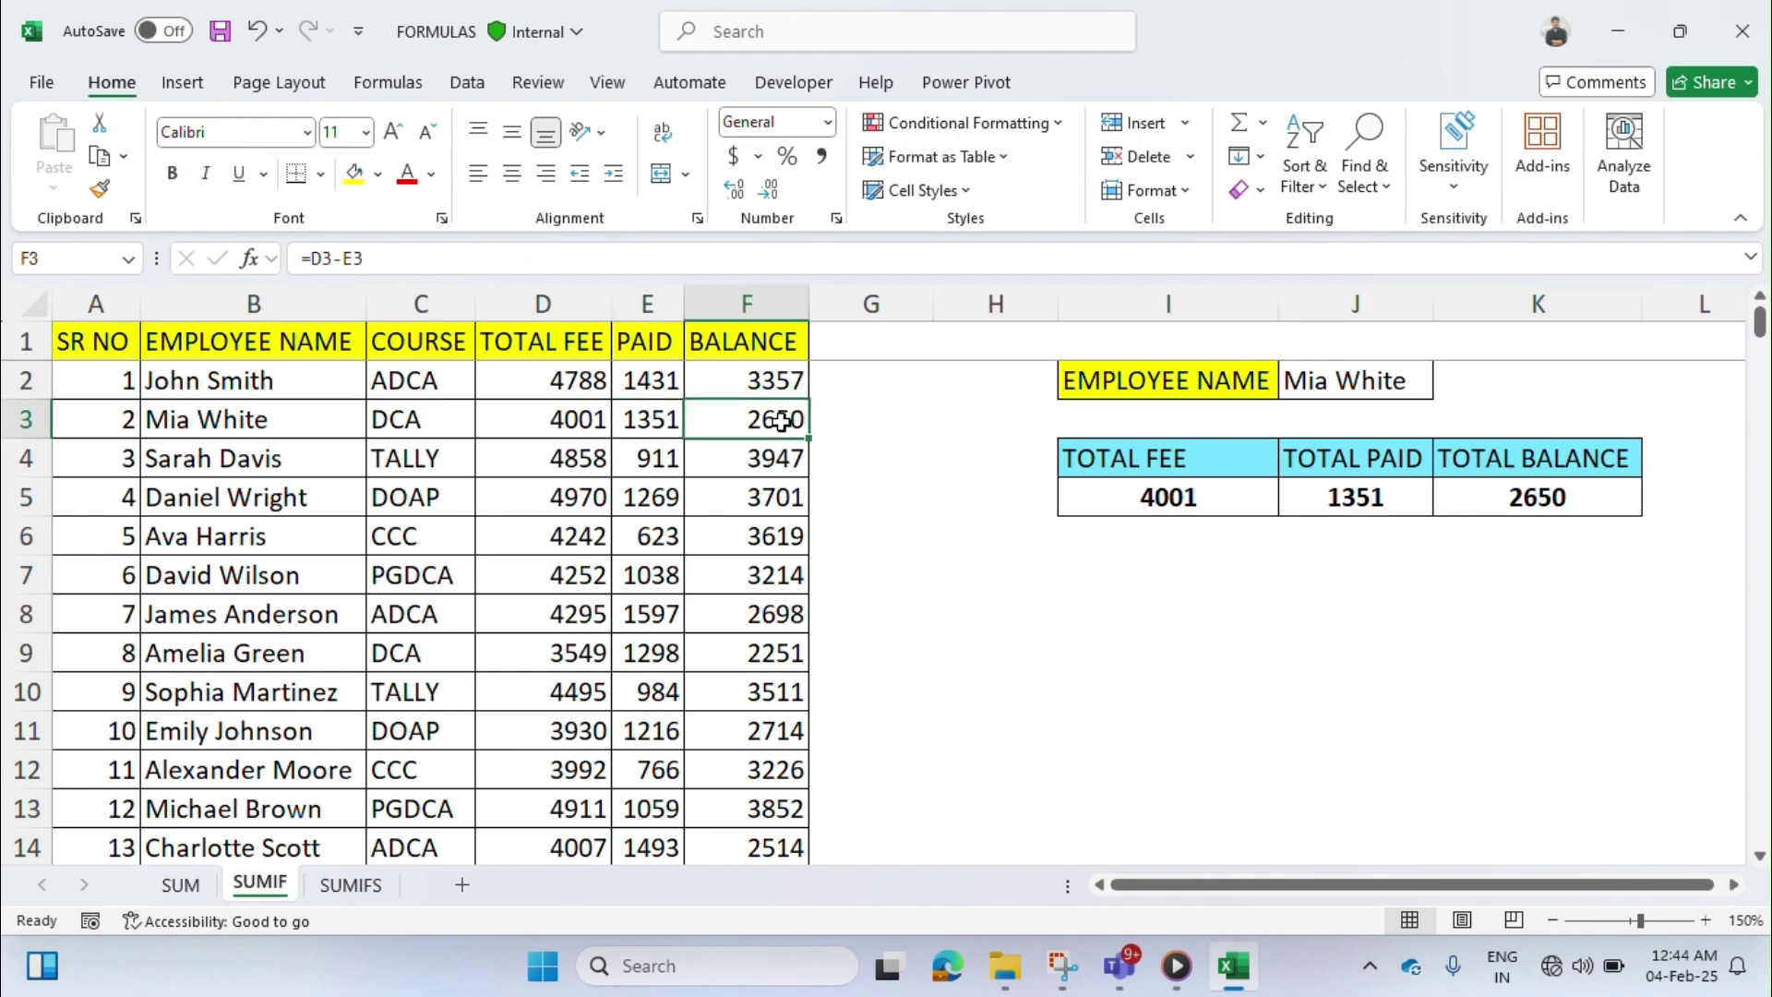
- Highlight the record in cells A3 to F3 with a yellow fill
{"action": "key", "text": "shift+Left"}
{"action": "key", "text": "shift+Left"}
{"action": "key", "text": "shift+Left"}
{"action": "key", "text": "shift+Left"}
{"action": "key", "text": "shift+Left"}
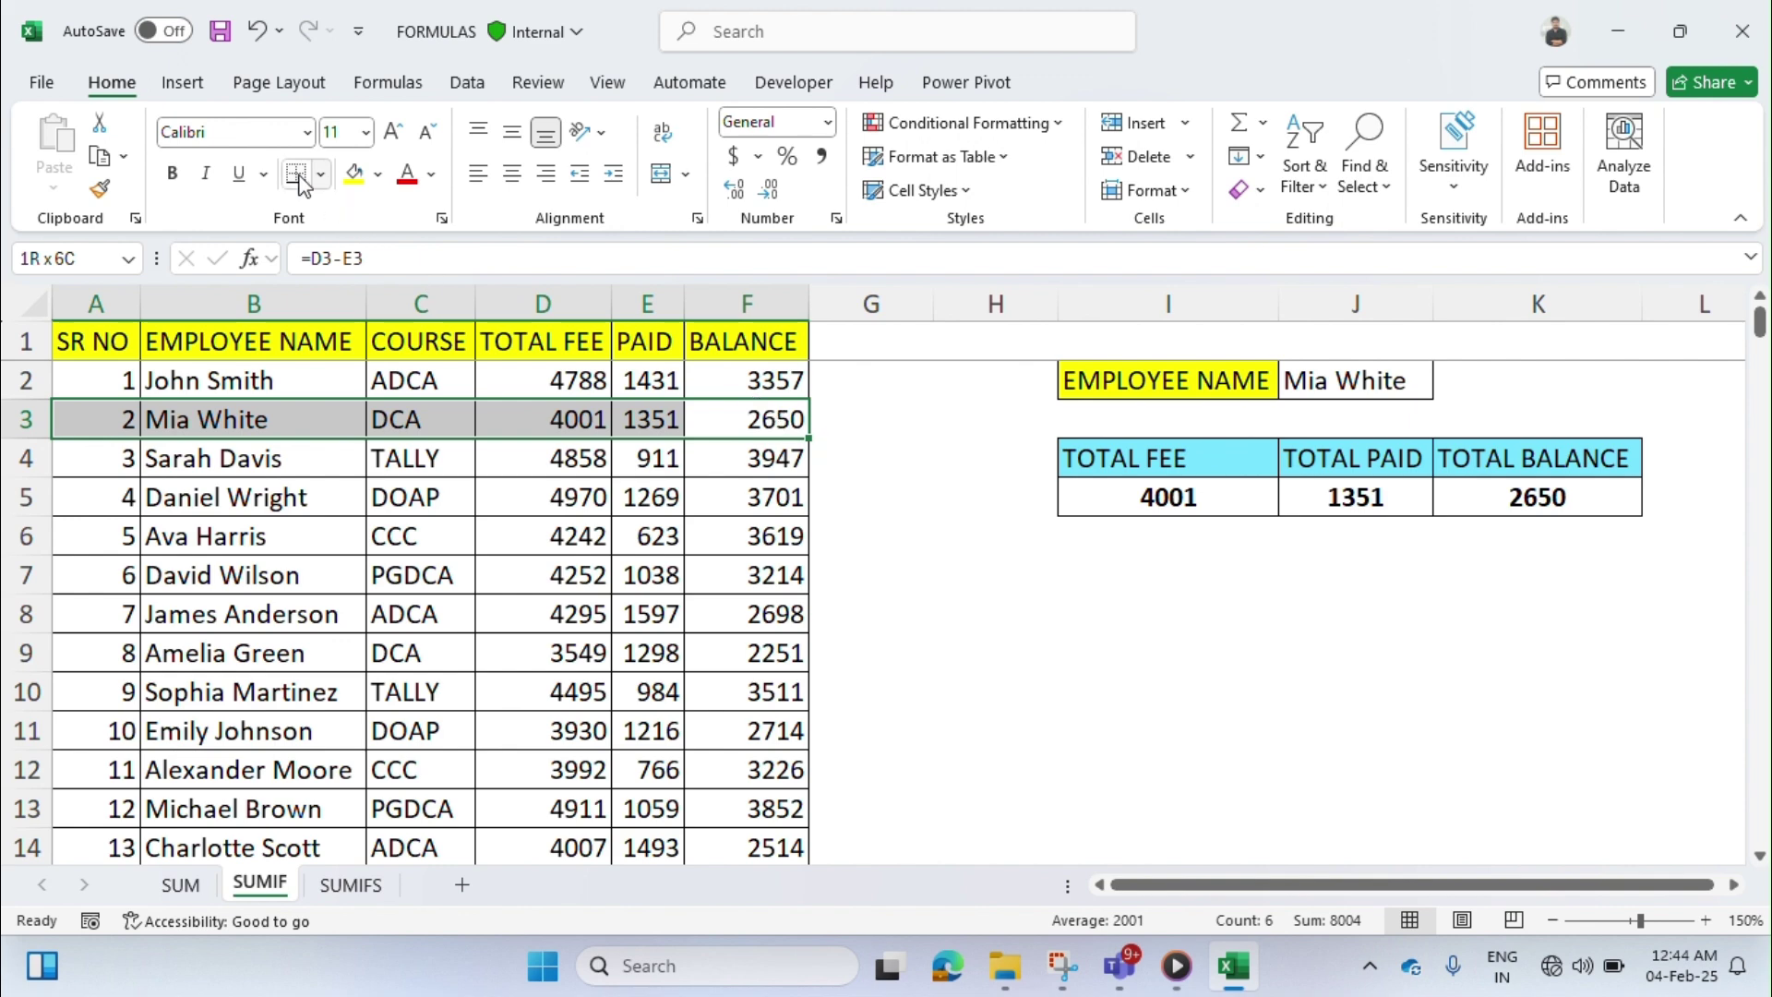
{"action": "left_click", "coordinate": [354, 175]}
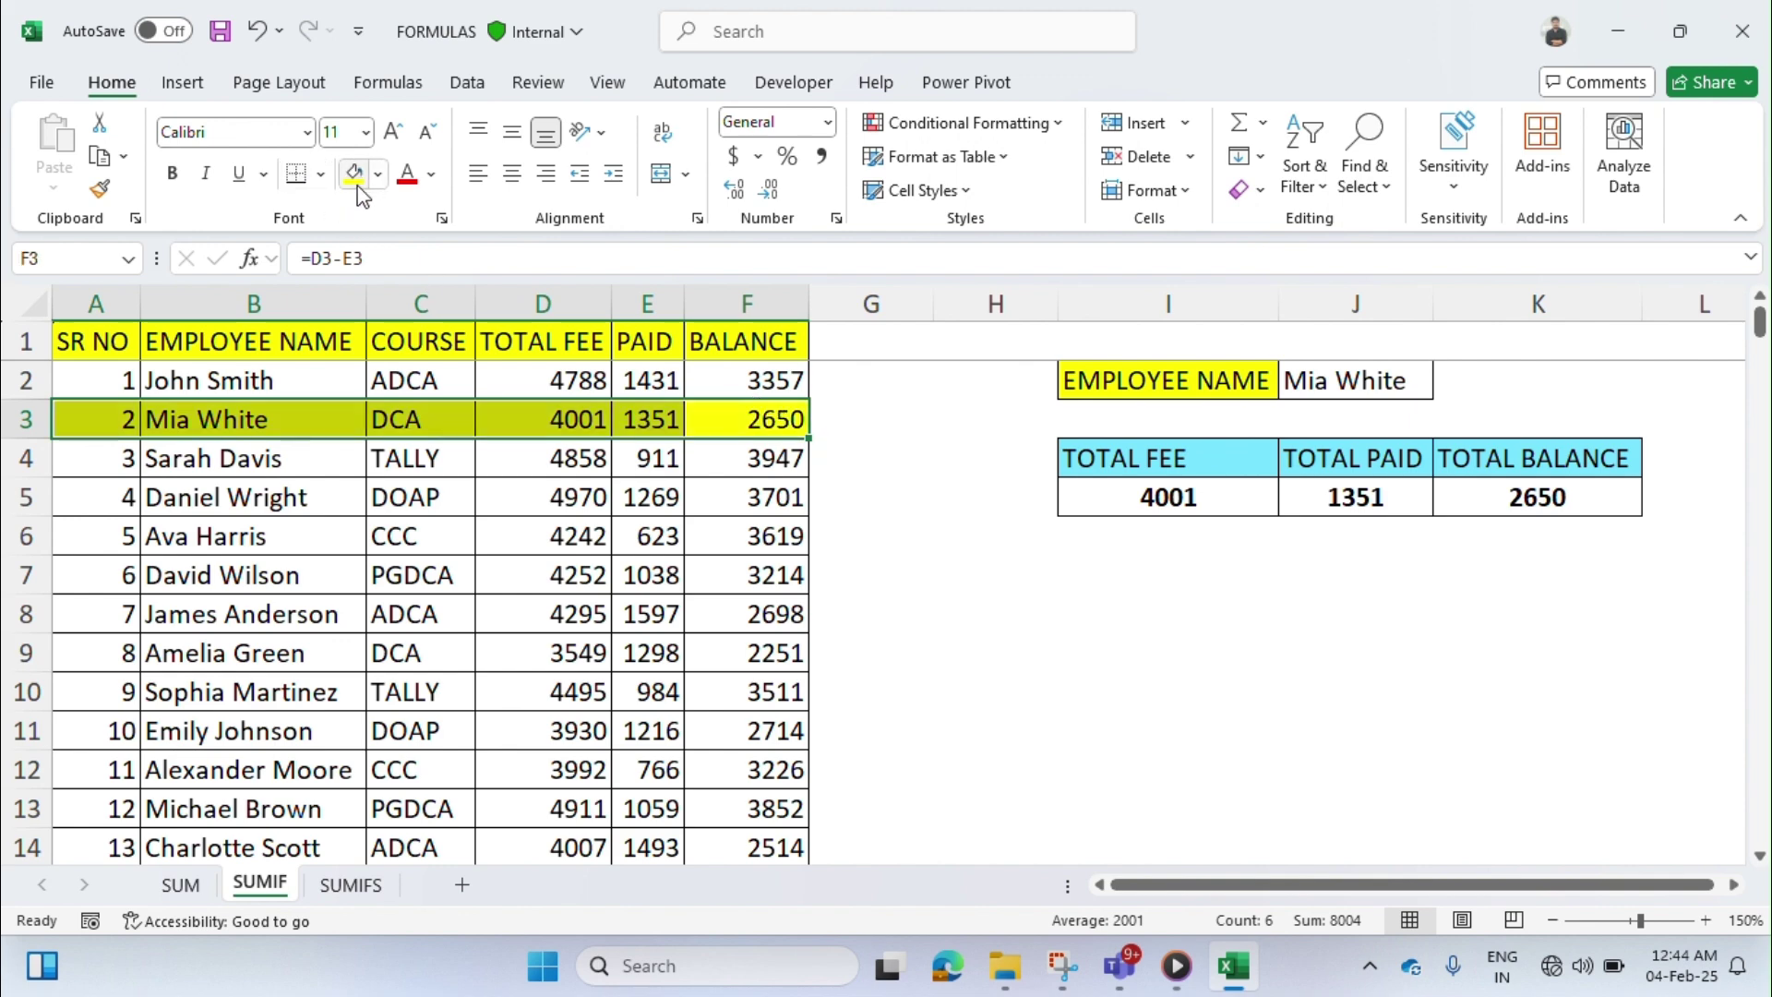
- Set EMPLOYEE NAME in J2 to the employee under SR NO 1 and check that employee's fee, paid and balance cells in row 2
{"action": "left_click", "coordinate": [1345, 374]}
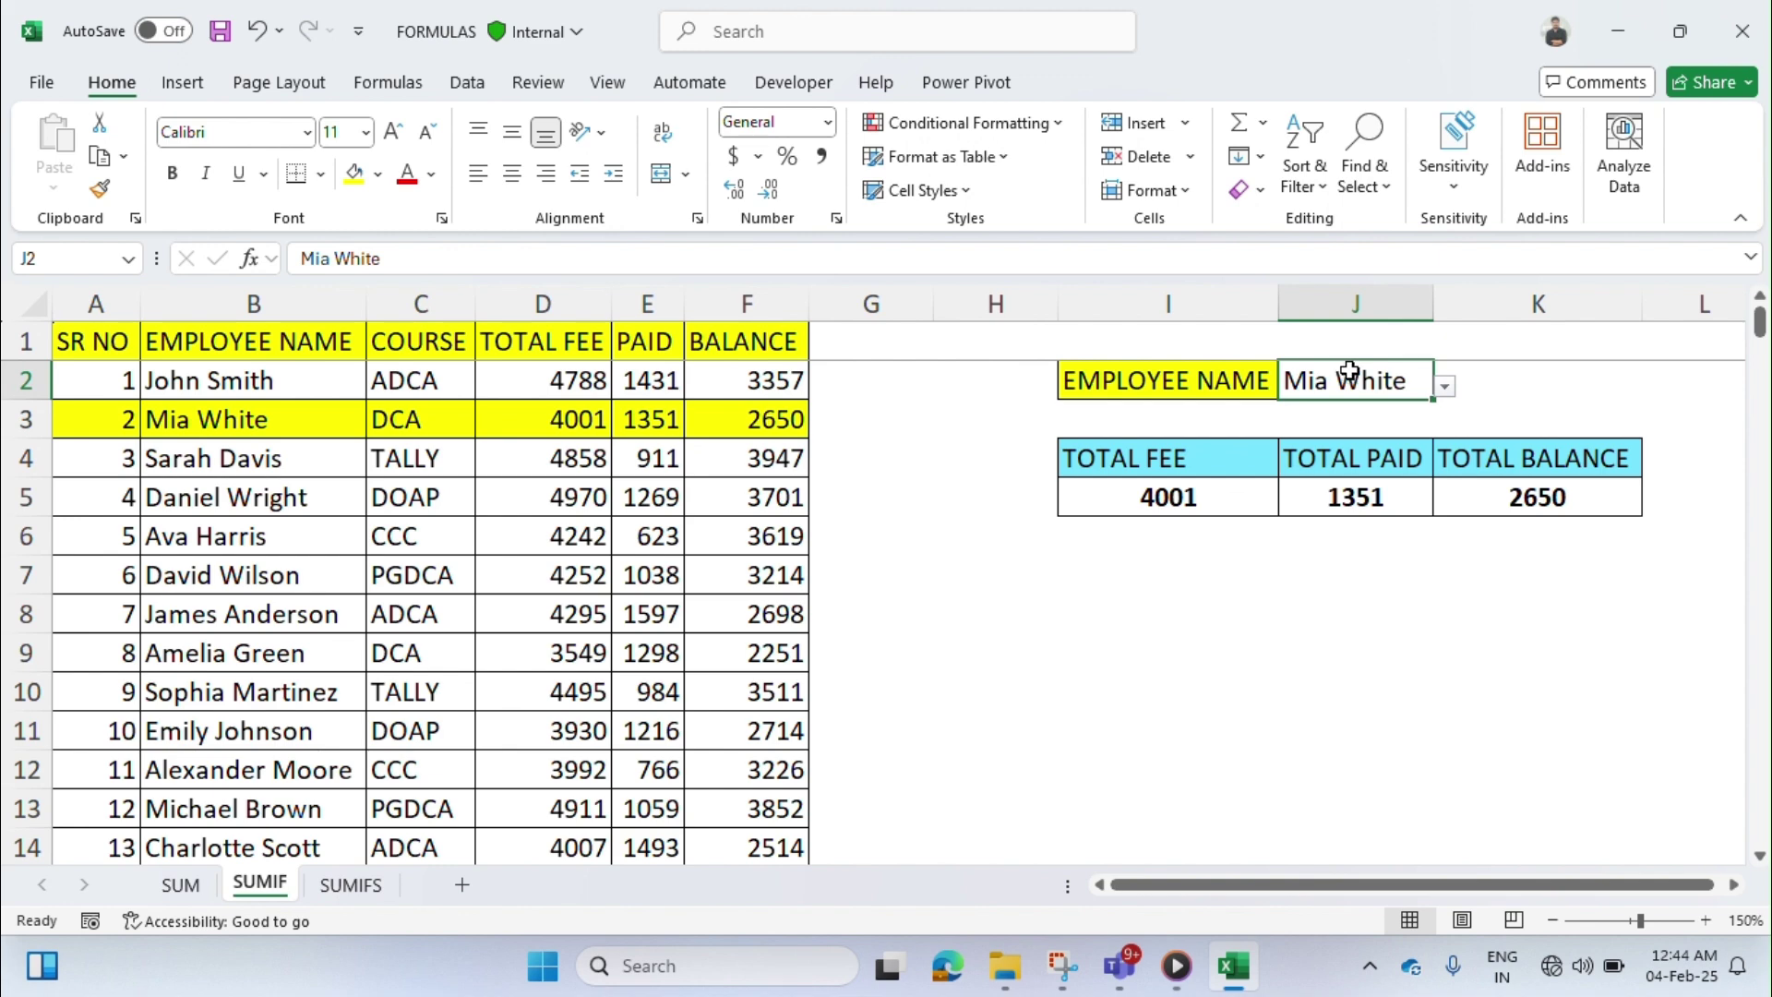
{"action": "left_click", "coordinate": [1446, 387]}
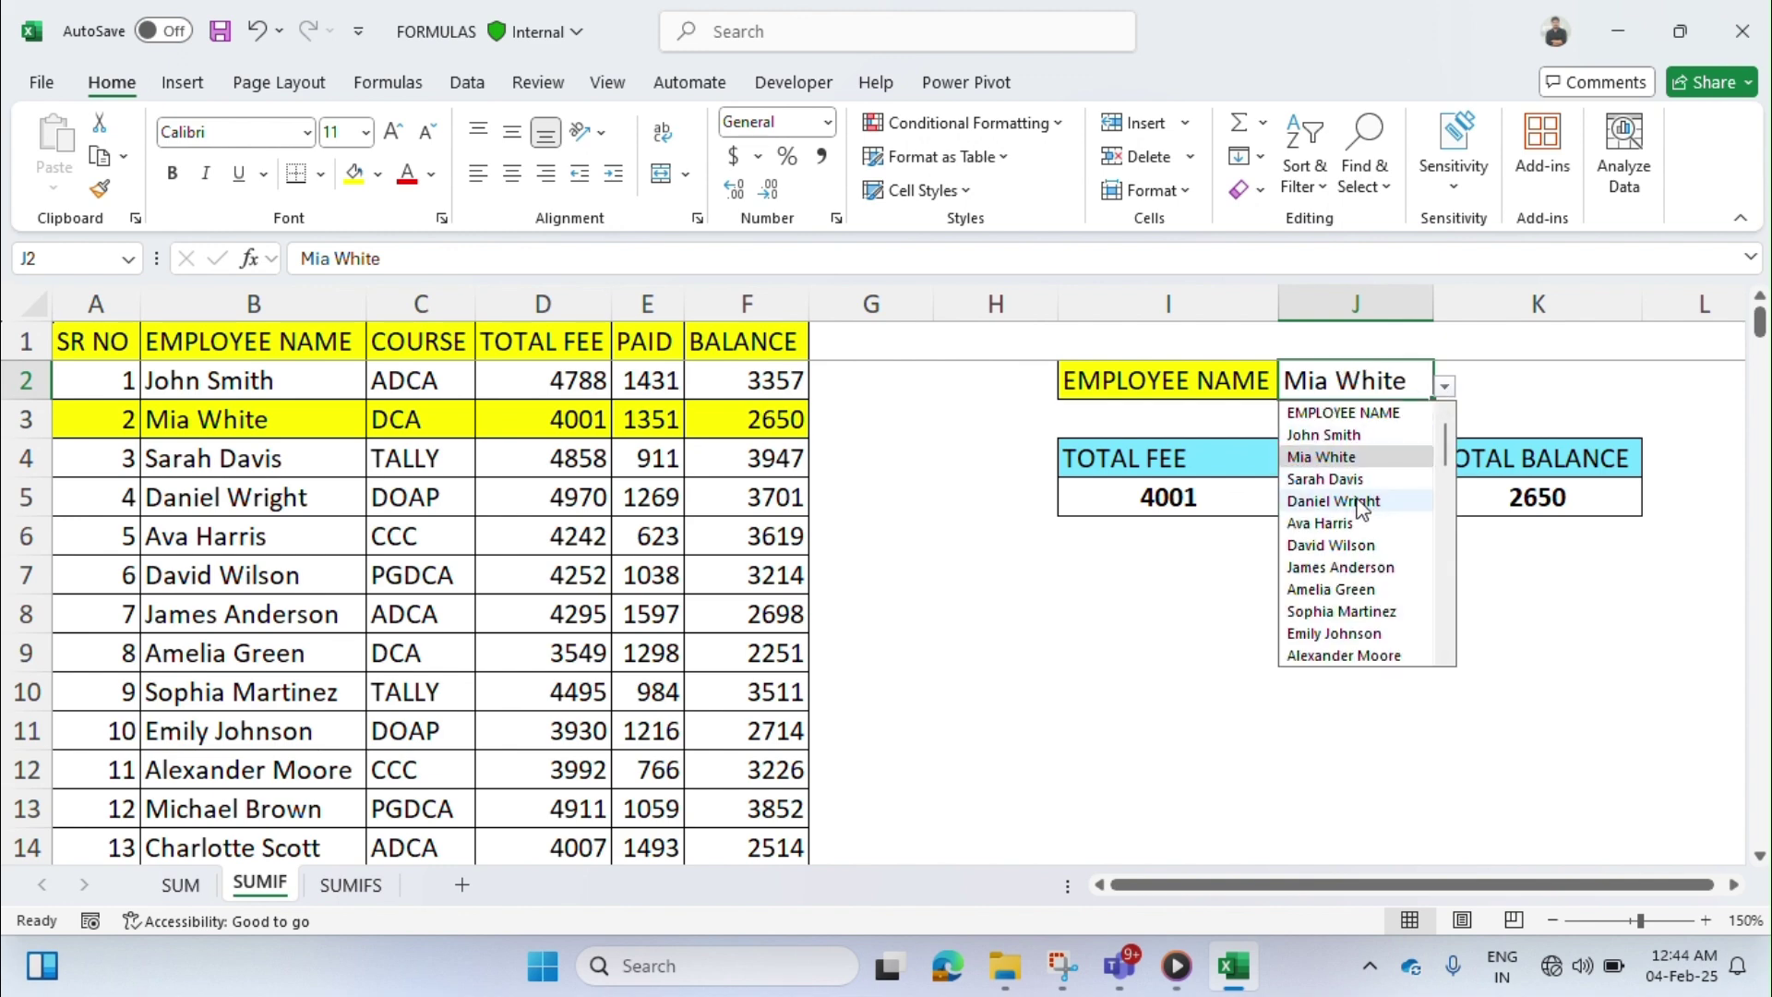
{"action": "left_click", "coordinate": [1344, 435]}
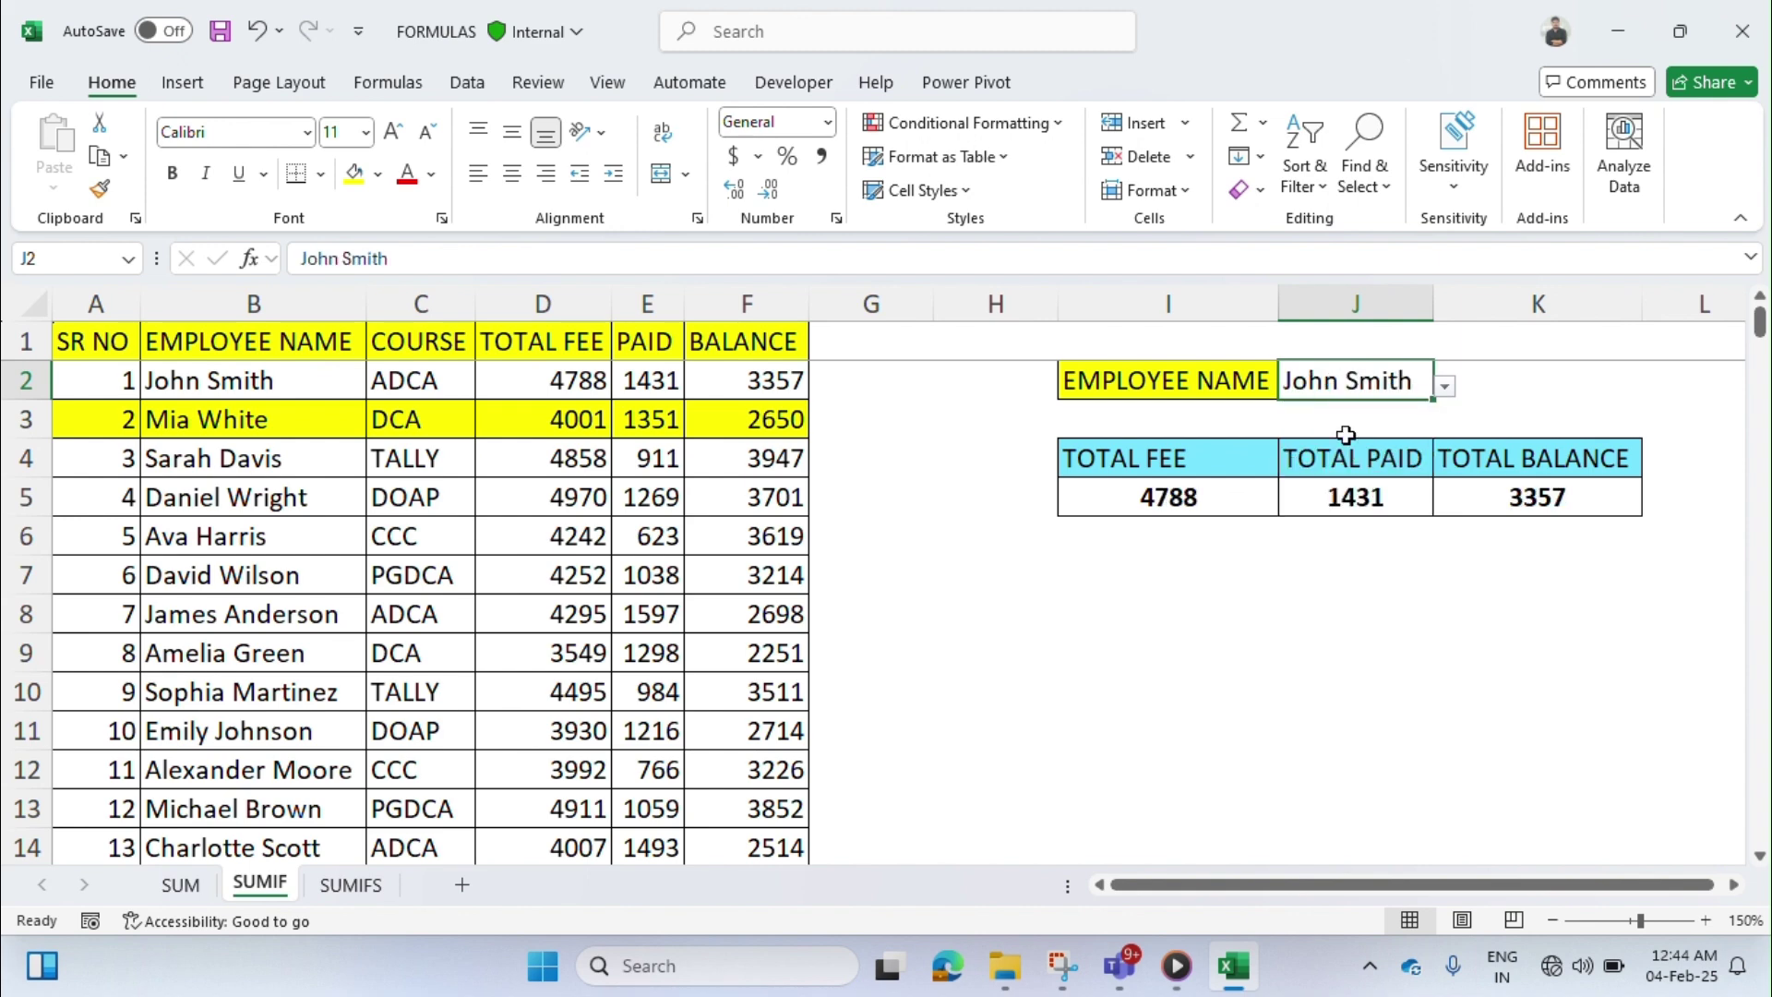
{"action": "left_click", "coordinate": [585, 379]}
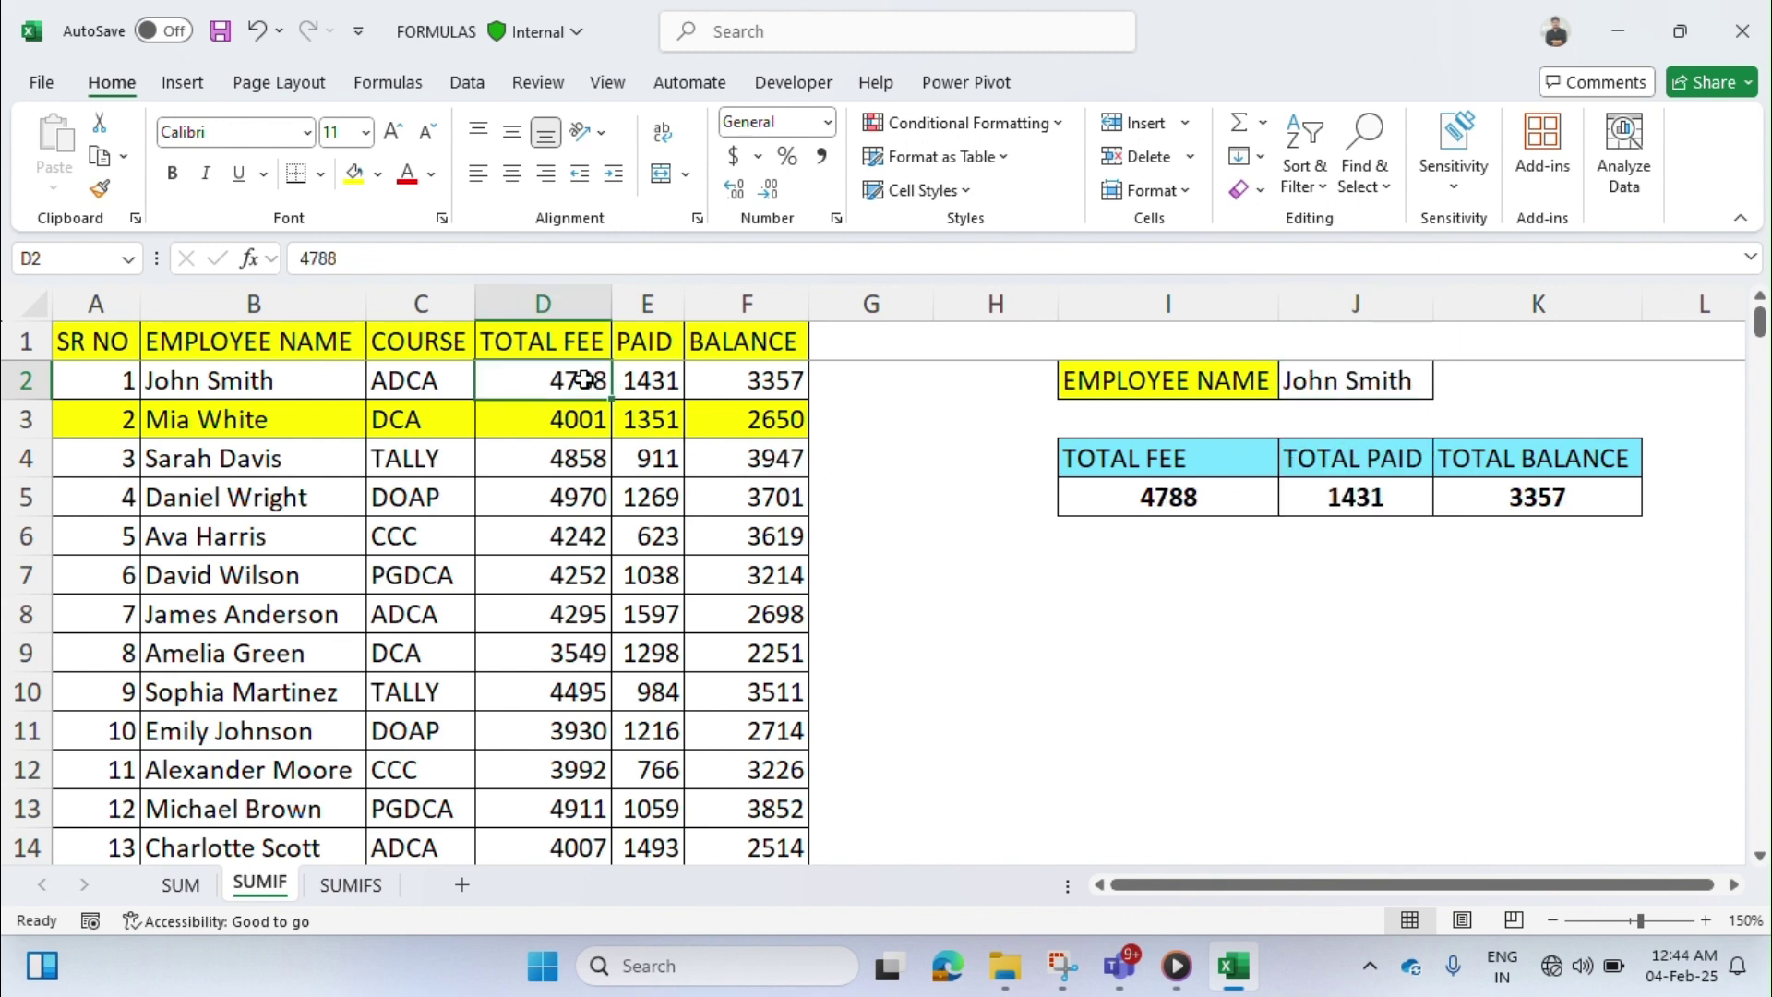
{"action": "key", "text": "Right"}
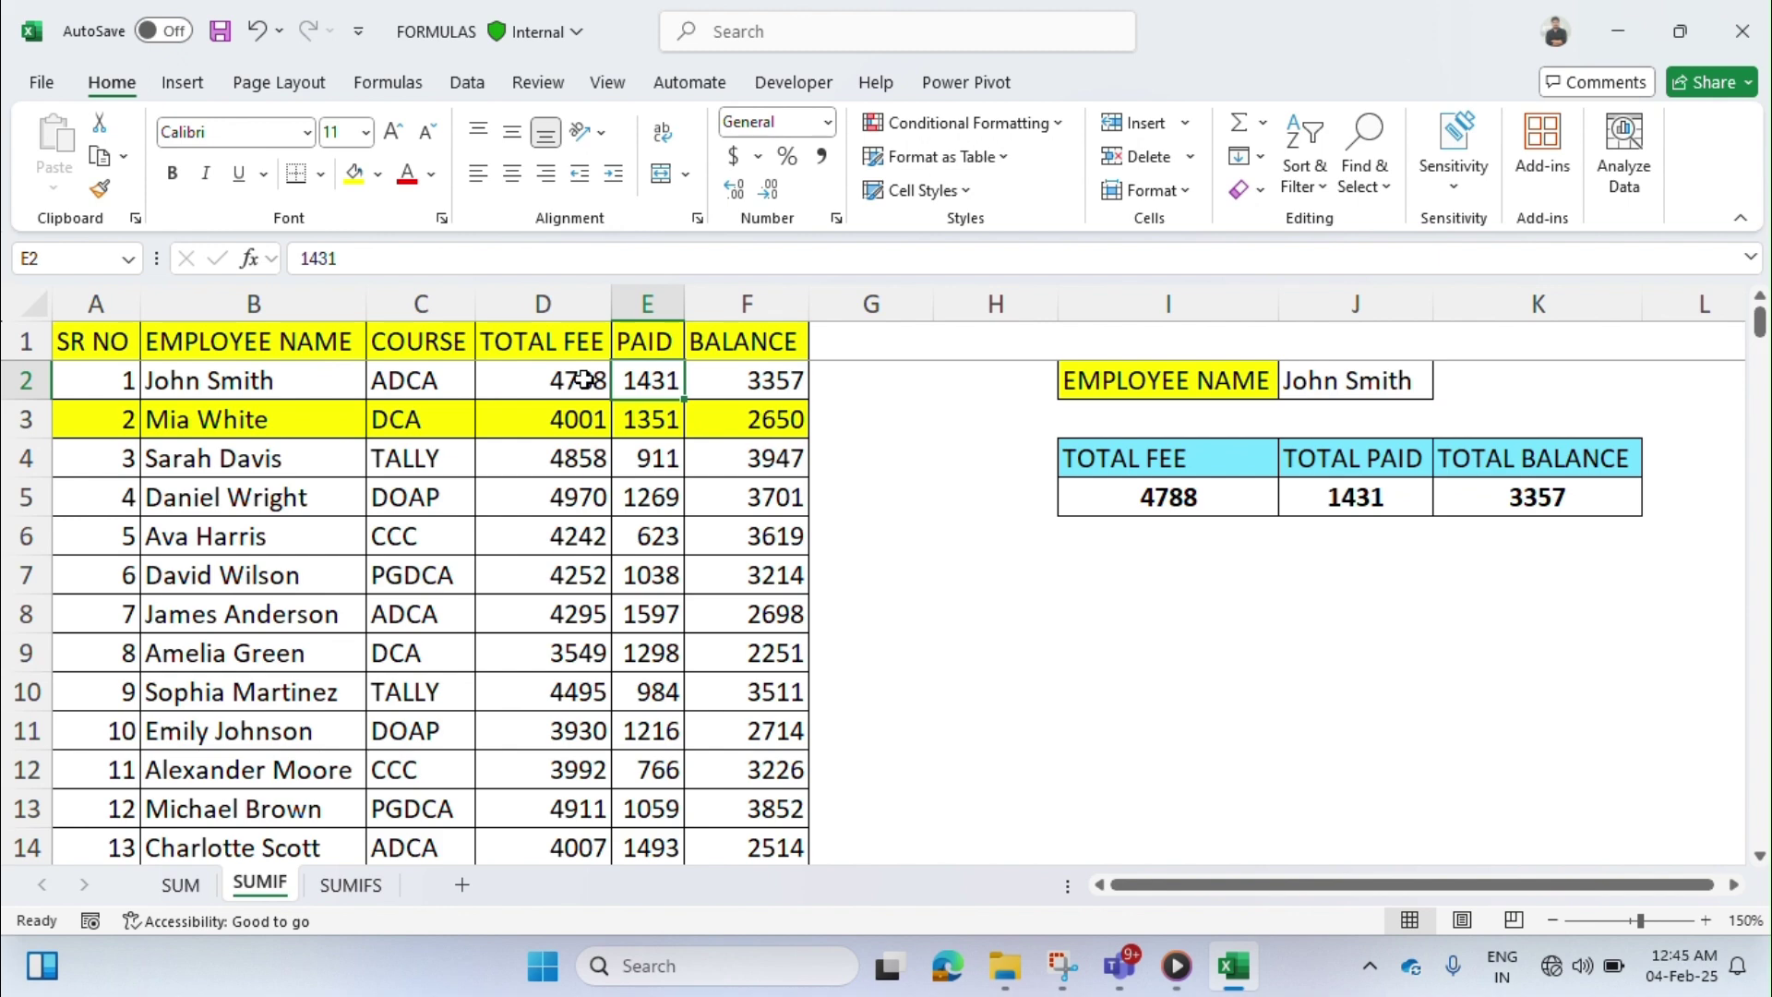
{"action": "key", "text": "Right"}
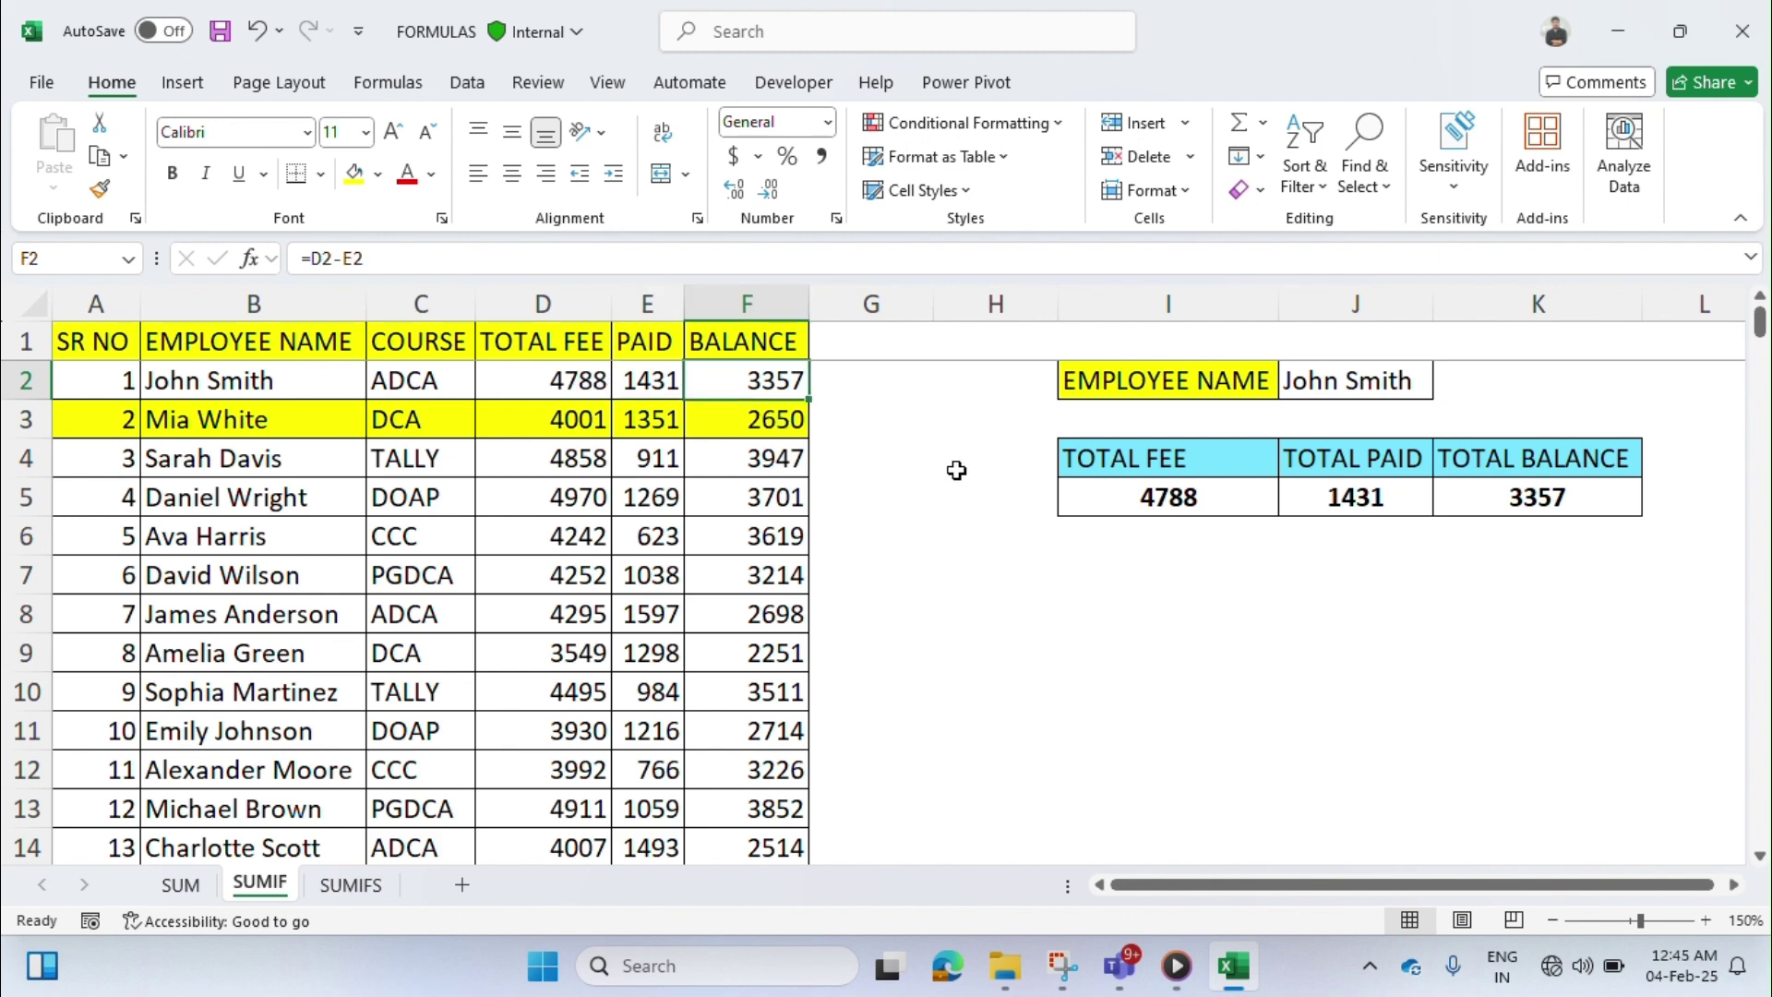
- Clear the TOTAL FEE, TOTAL PAID and TOTAL BALANCE results in cells I5 to K5
{"action": "left_click", "coordinate": [1190, 500]}
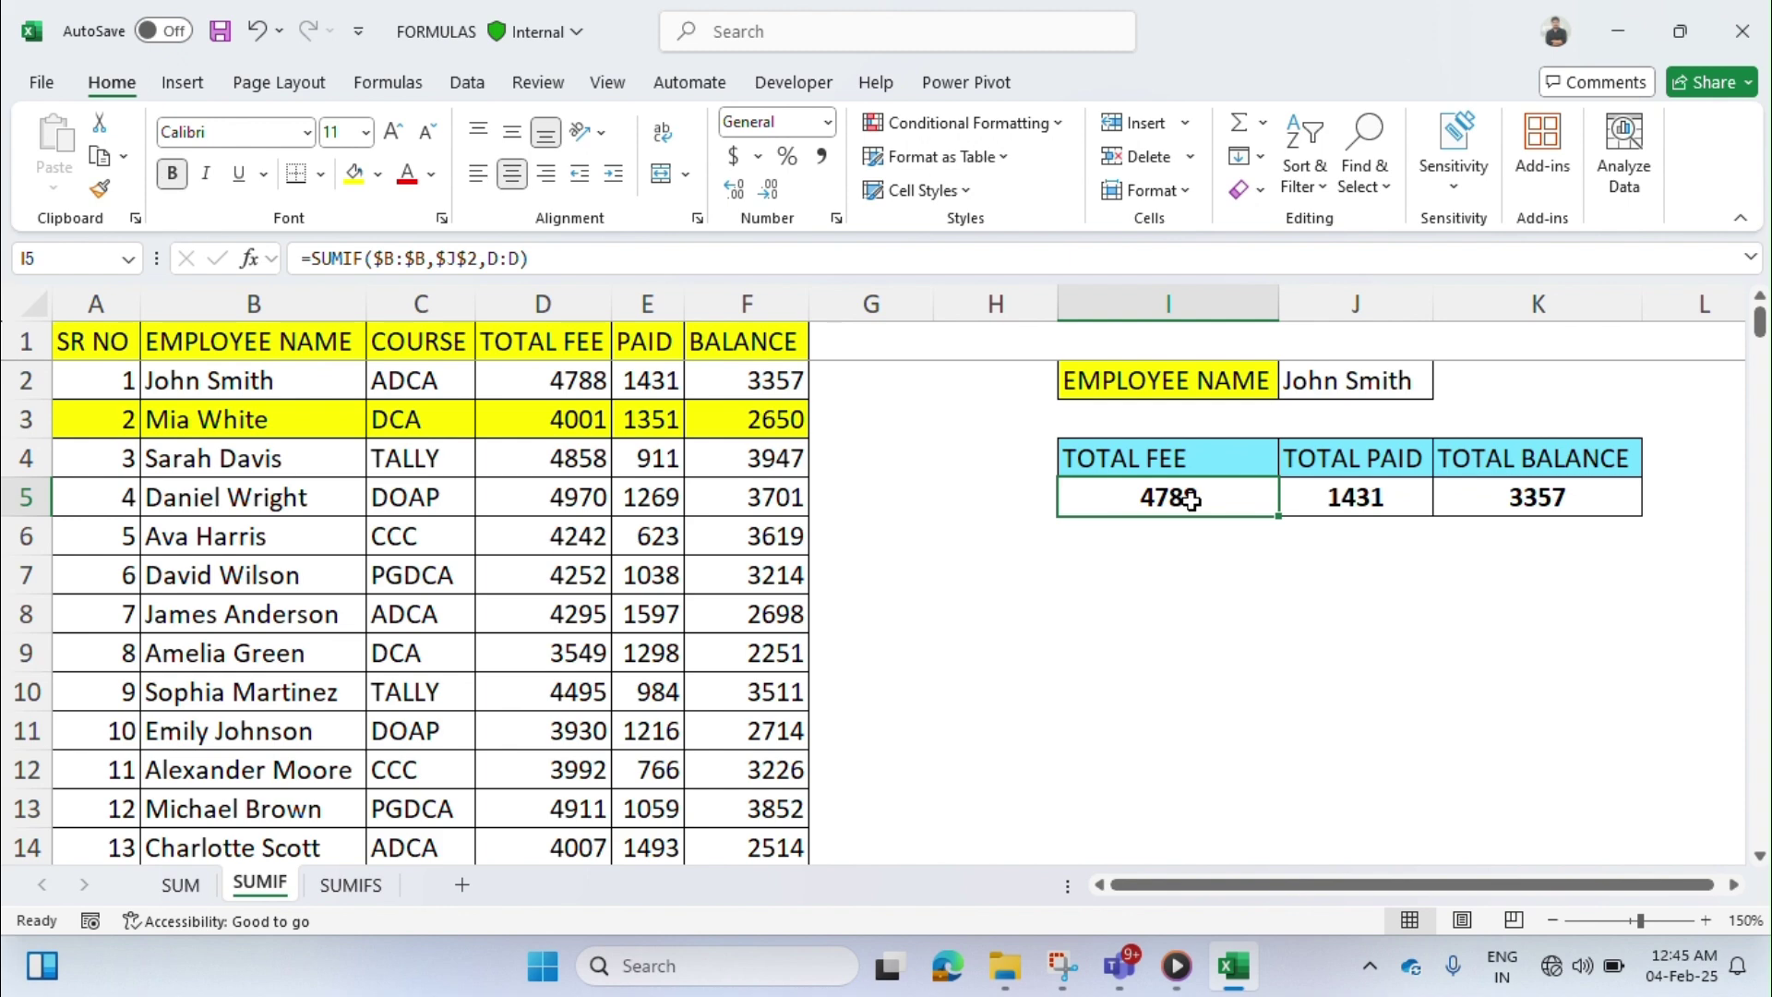
{"action": "key", "text": "shift+Right"}
{"action": "key", "text": "shift+Right"}
{"action": "key", "text": "Delete"}
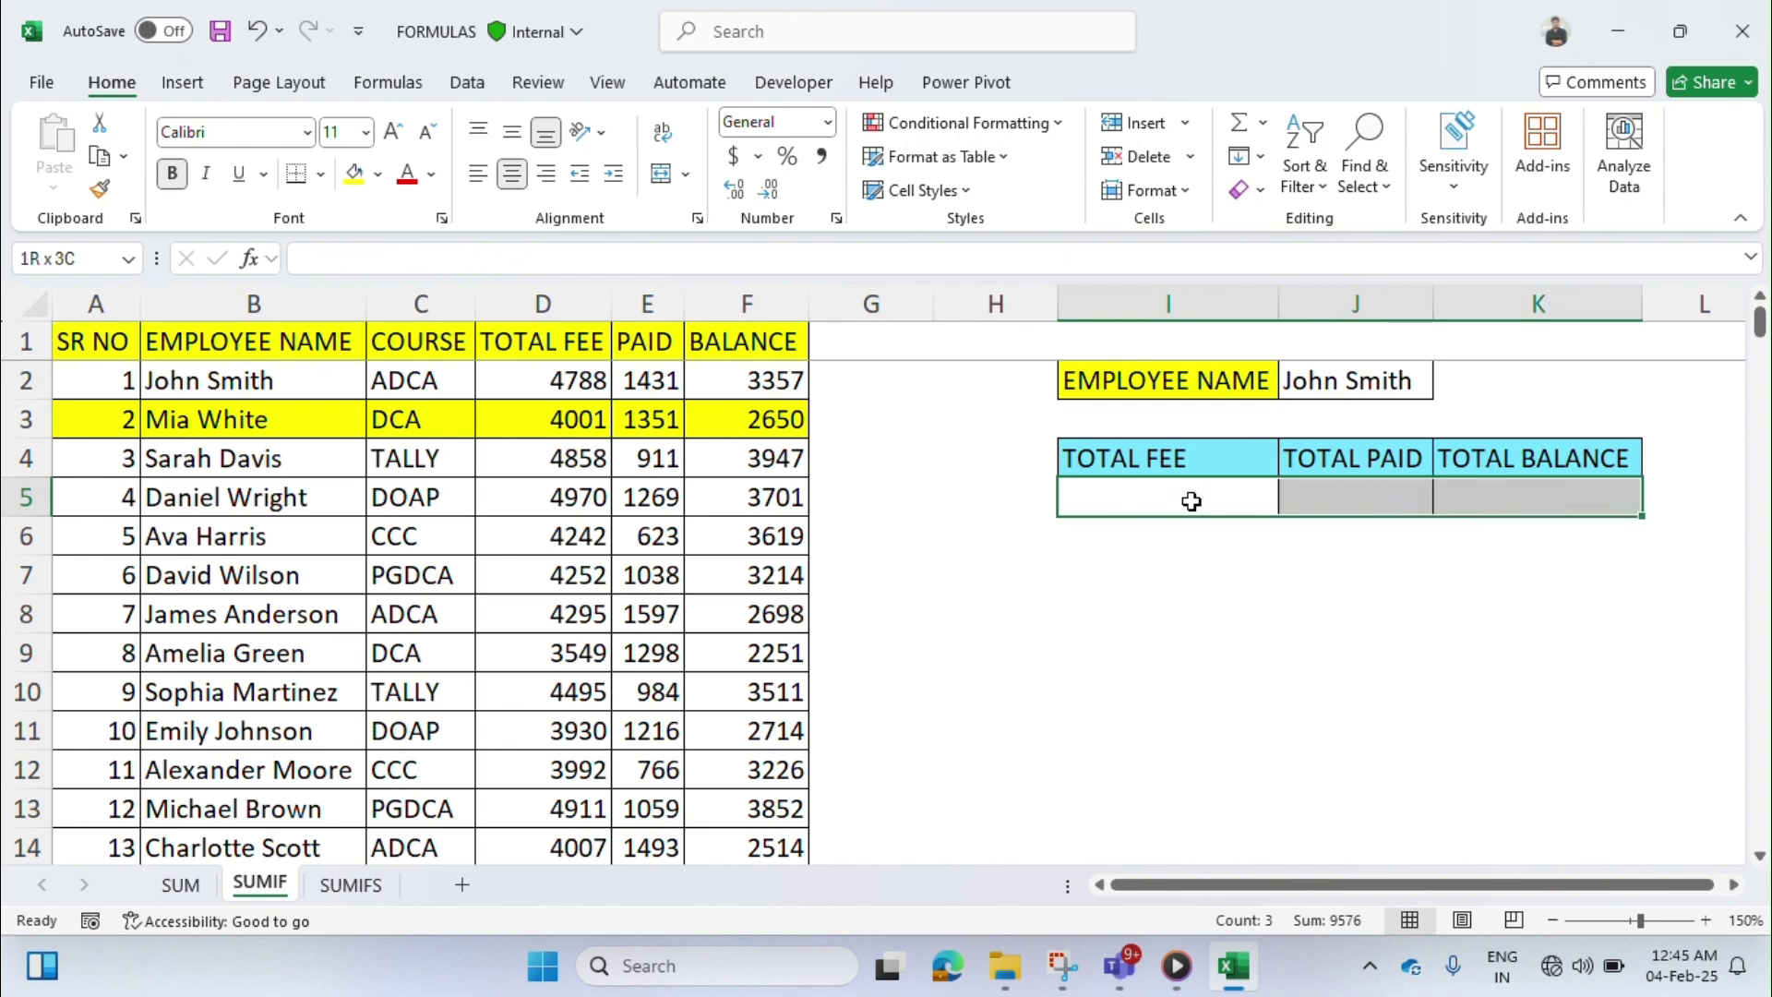
- Enter the formula =SUMIF(B:B,J2,D:D) in I5 to calculate the chosen employee's TOTAL FEE
{"action": "left_click", "coordinate": [1190, 499]}
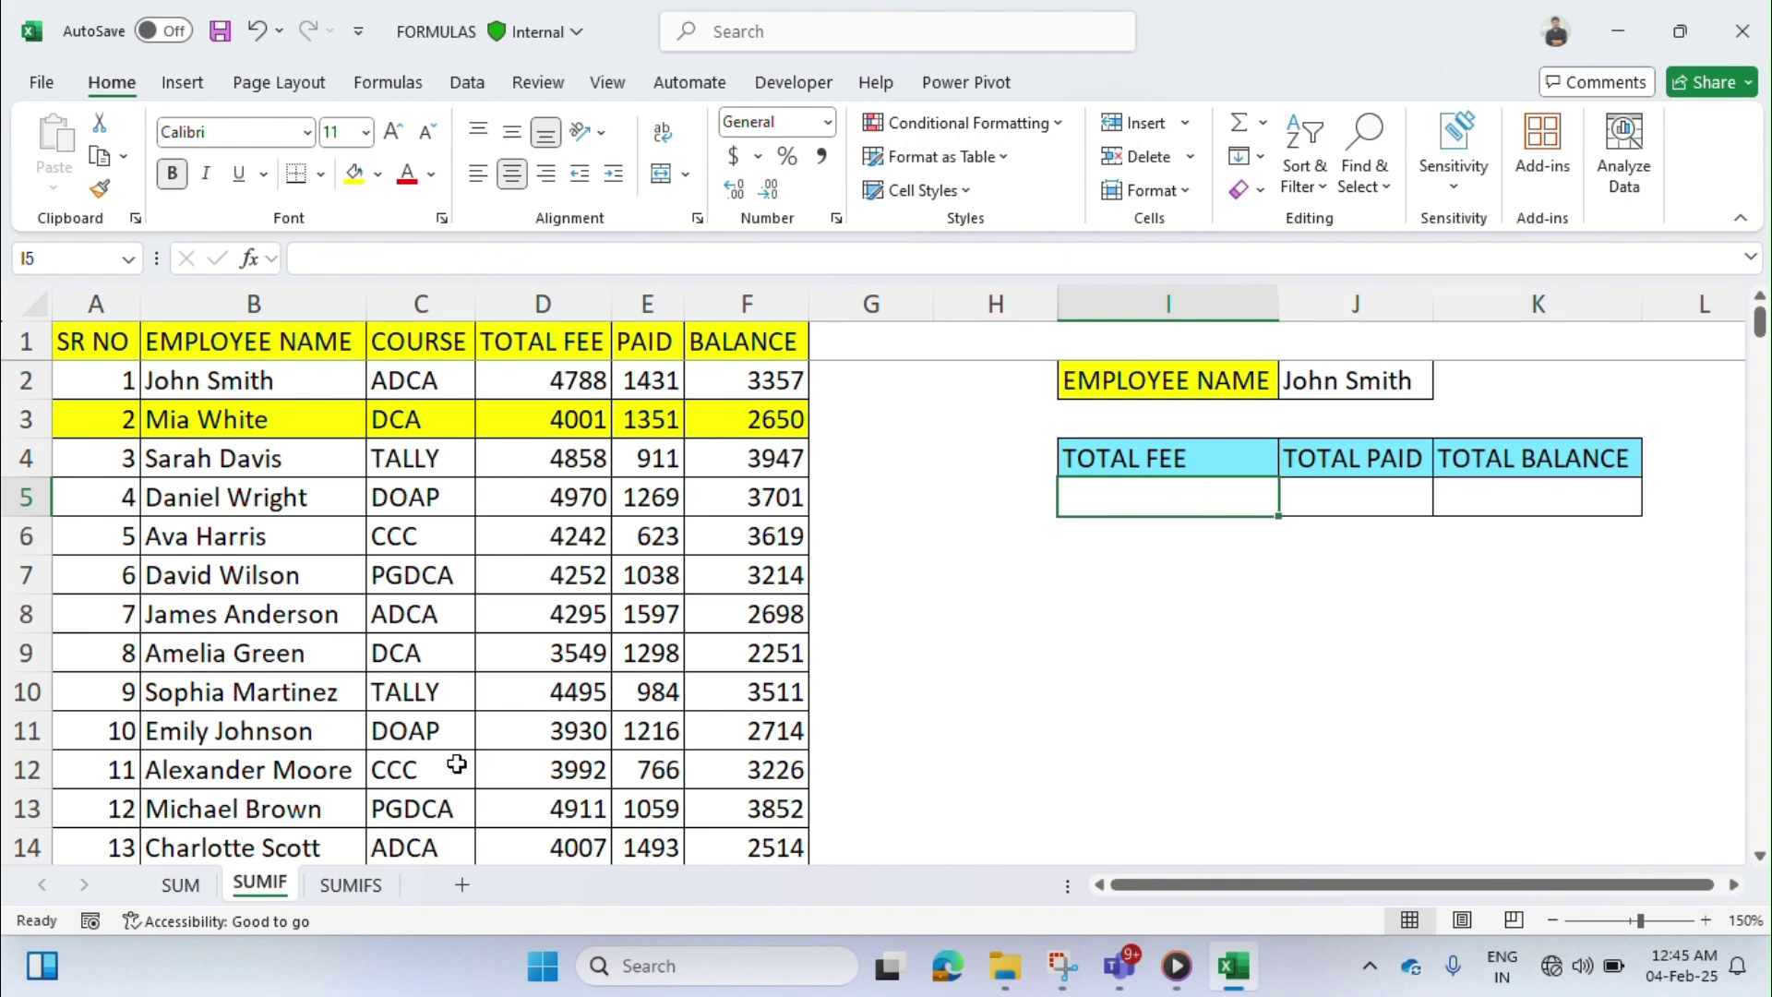
{"action": "type", "text": "="}
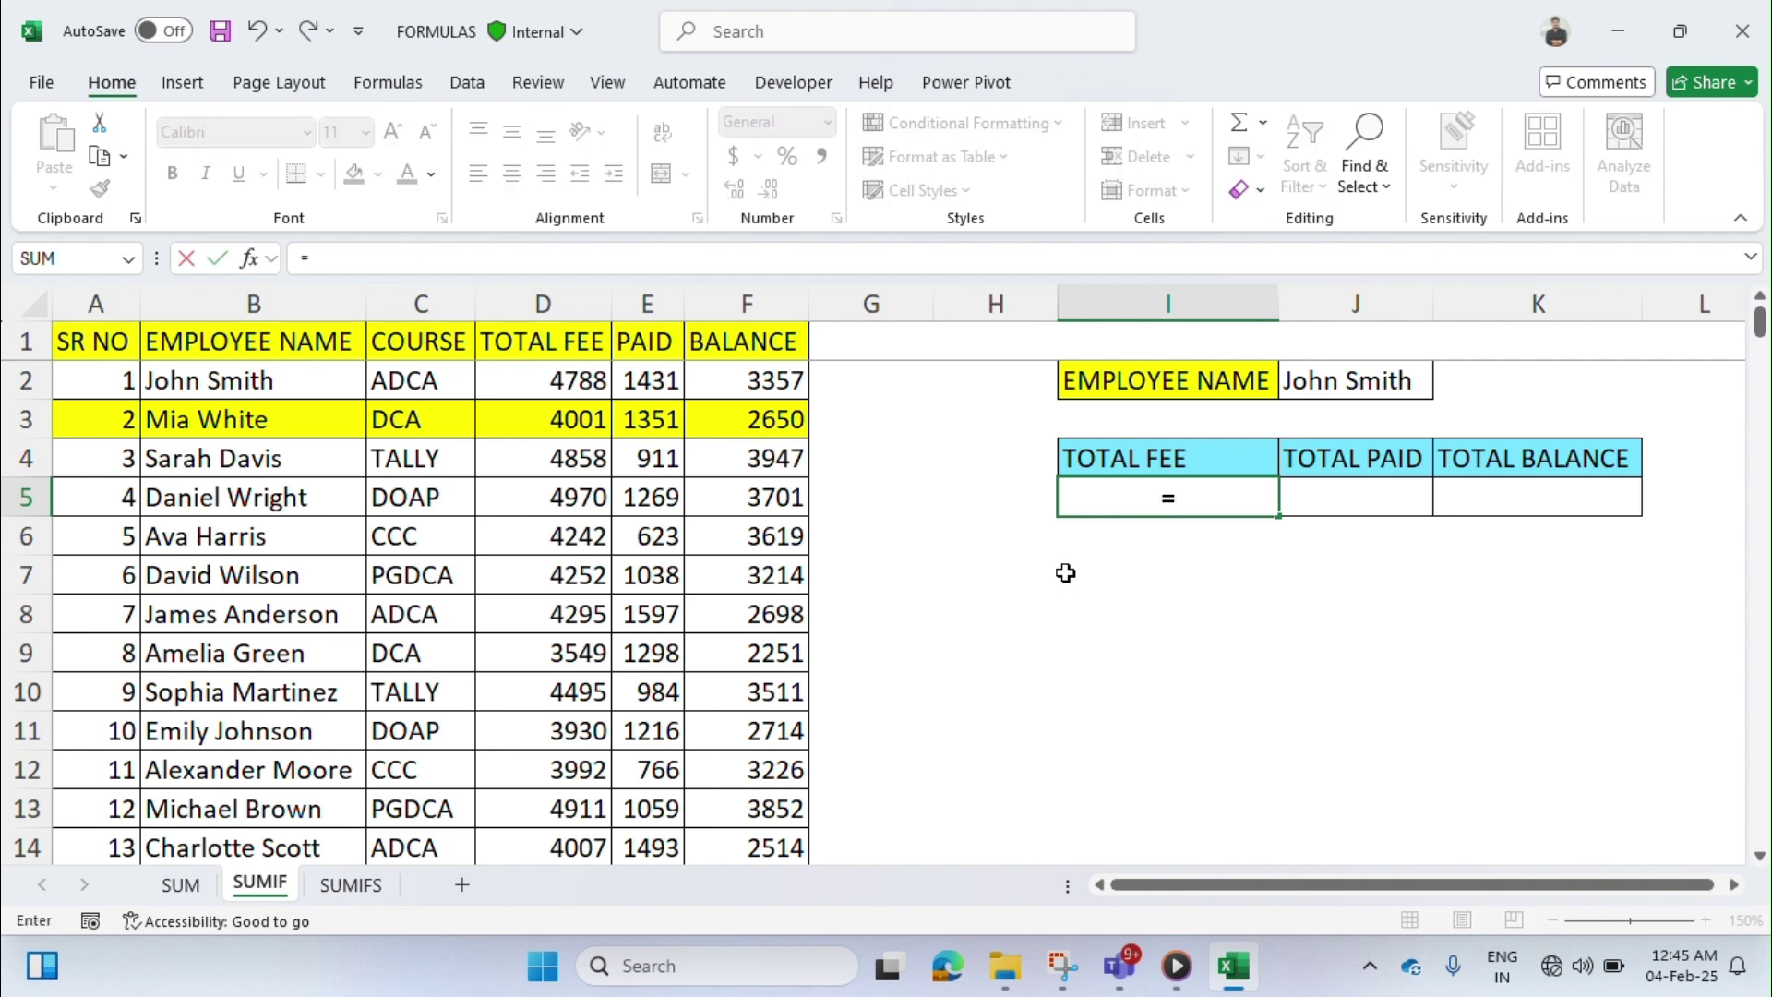
{"action": "type", "text": "sum"}
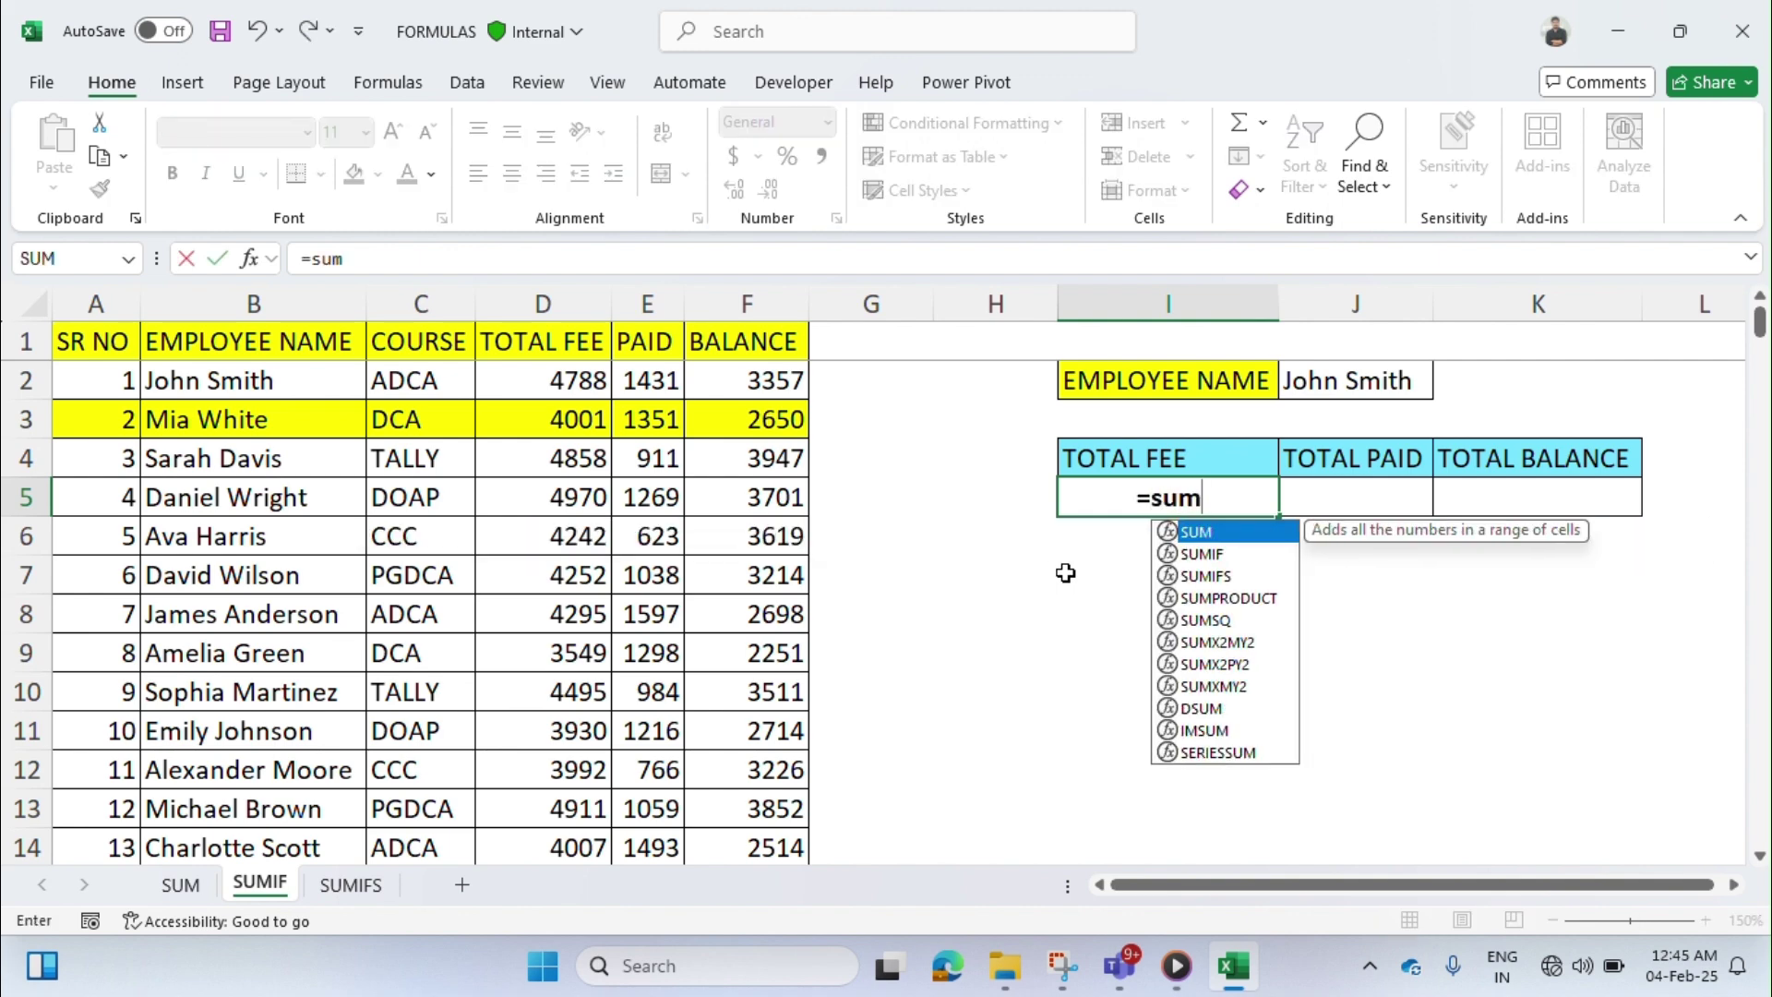
{"action": "key", "text": "Down"}
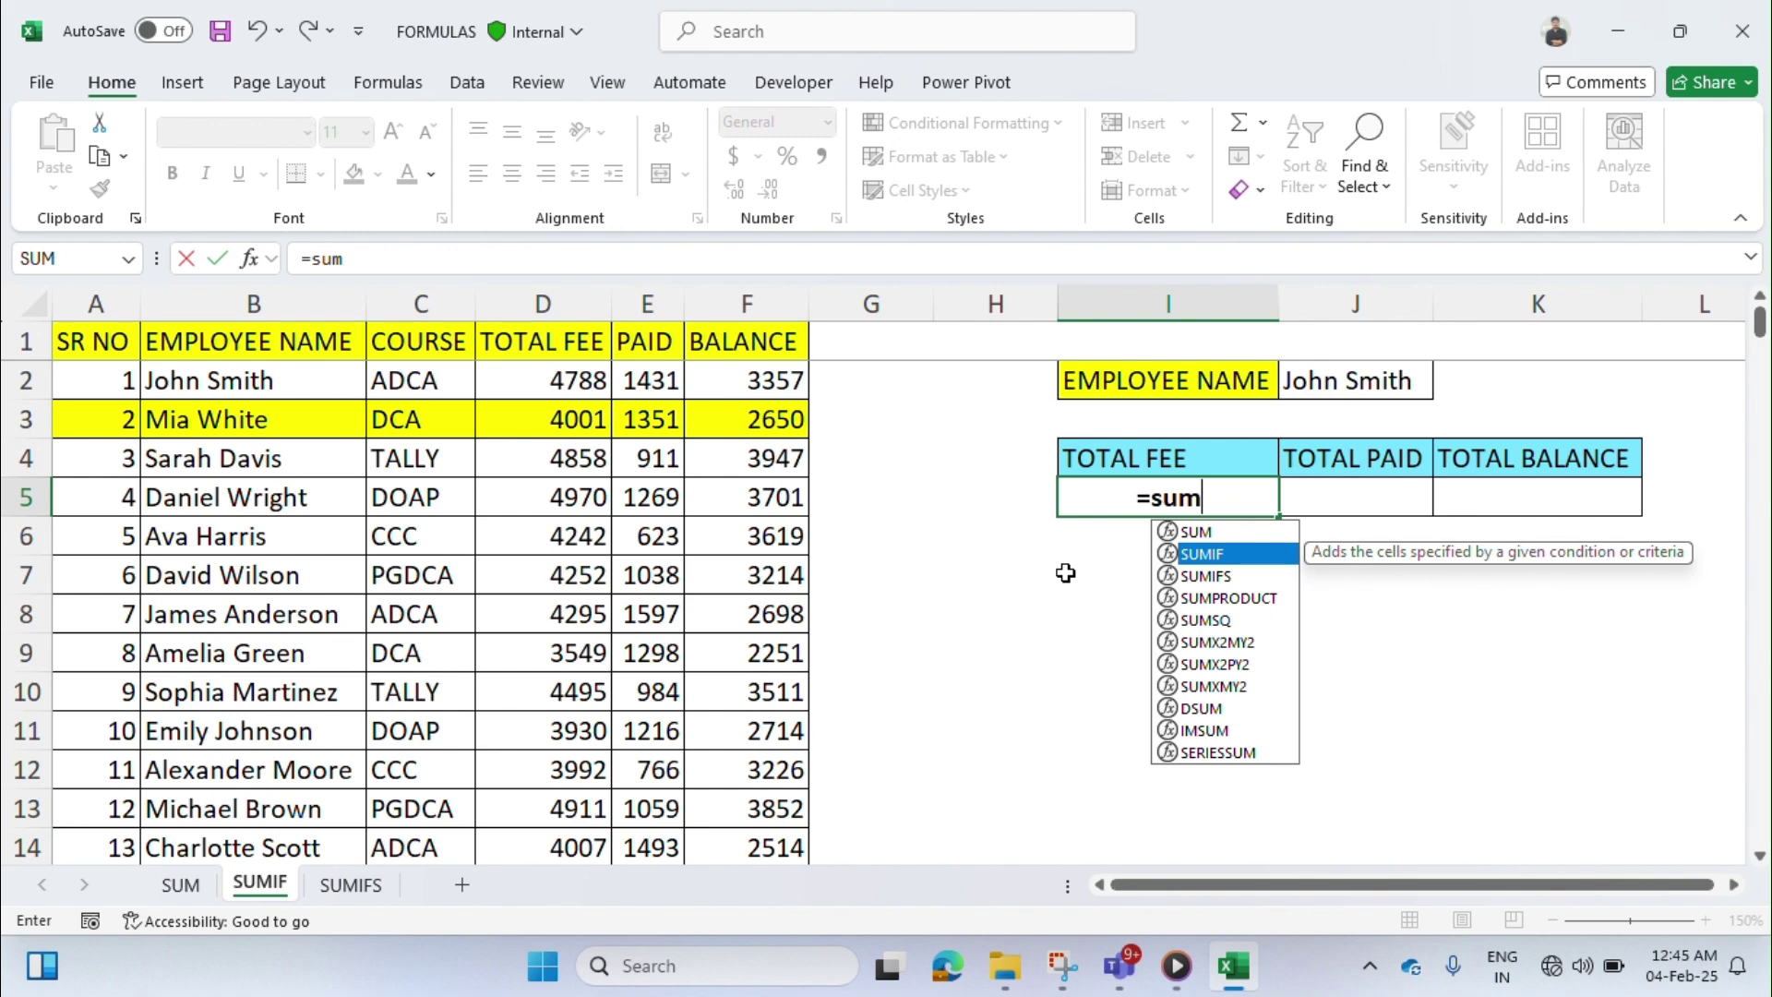
{"action": "double_click", "coordinate": [1228, 555]}
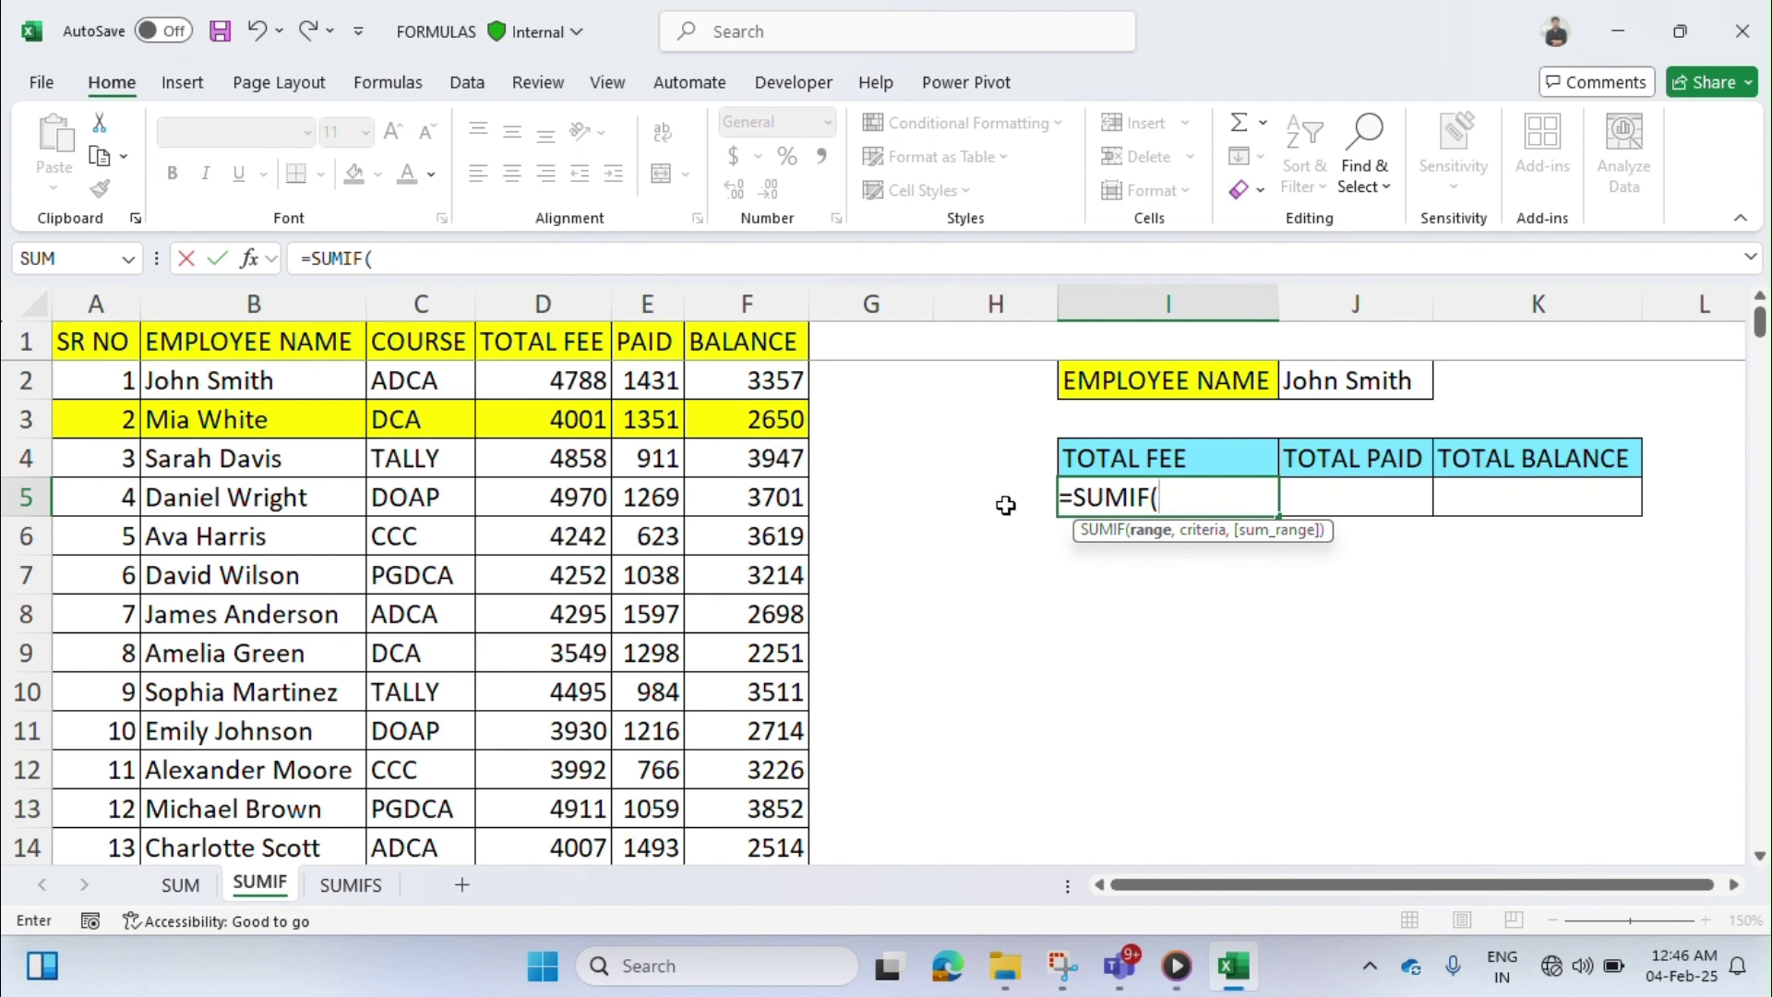
{"action": "left_click", "coordinate": [310, 299]}
{"action": "type", "text": ","}
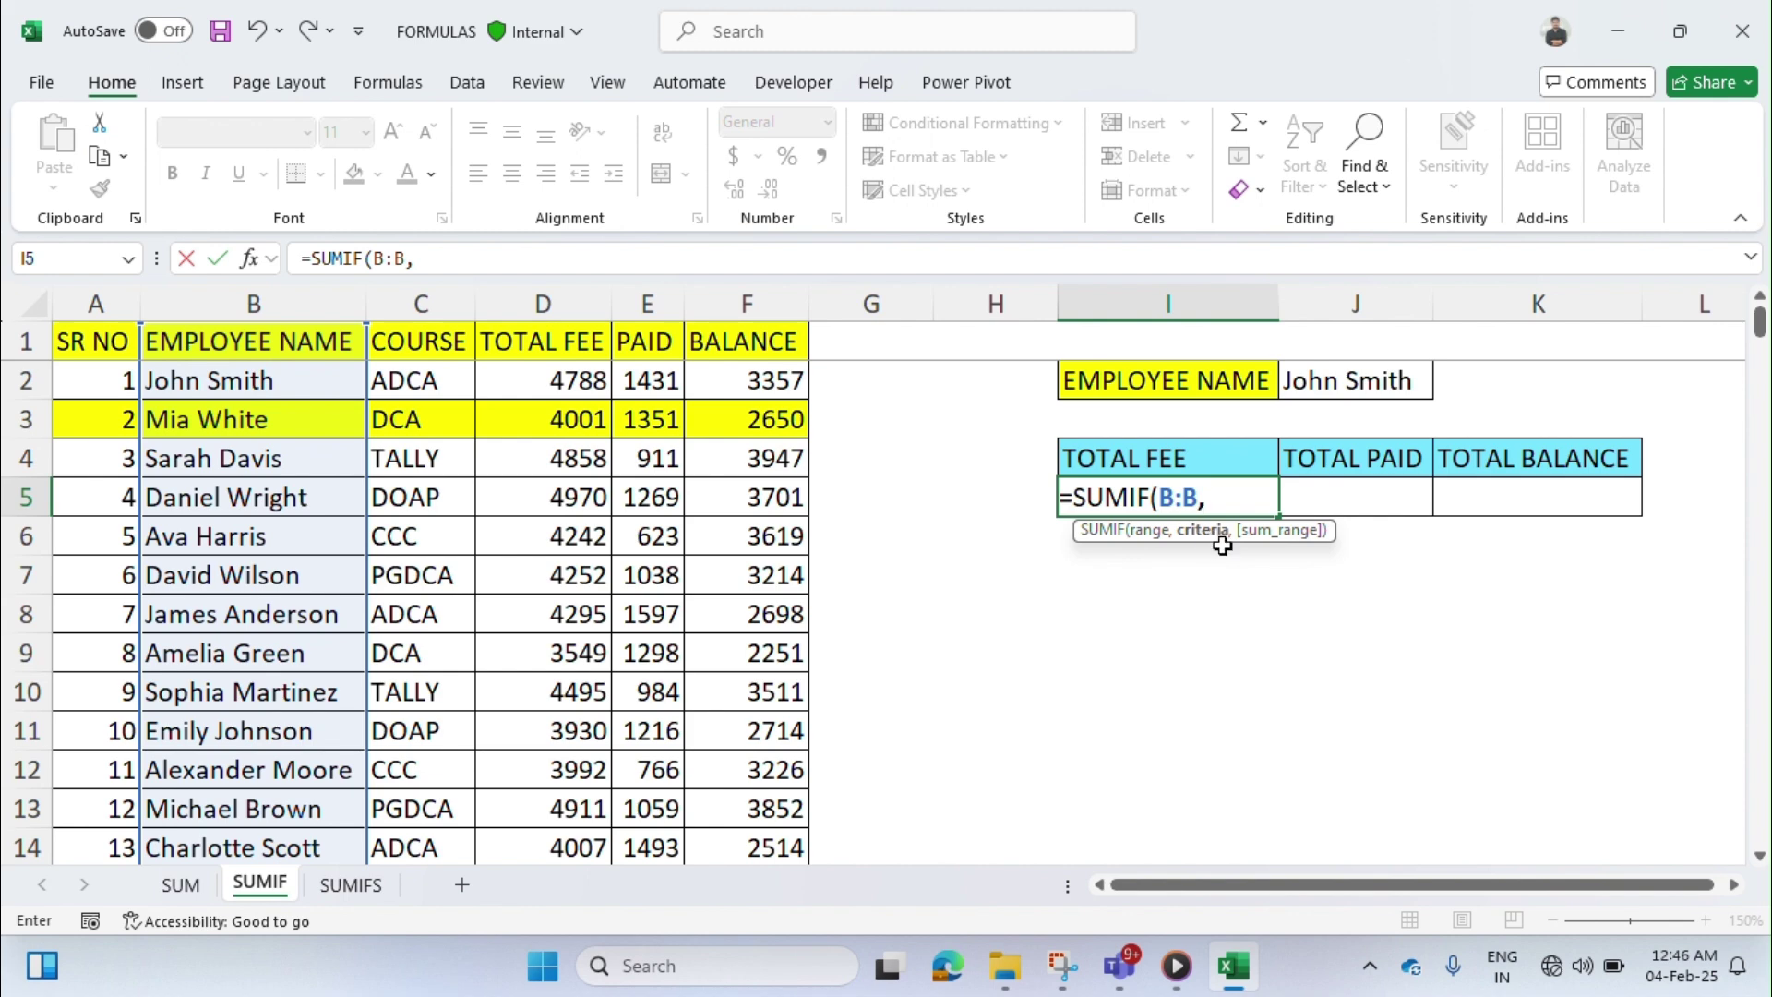
{"action": "left_click", "coordinate": [1358, 380]}
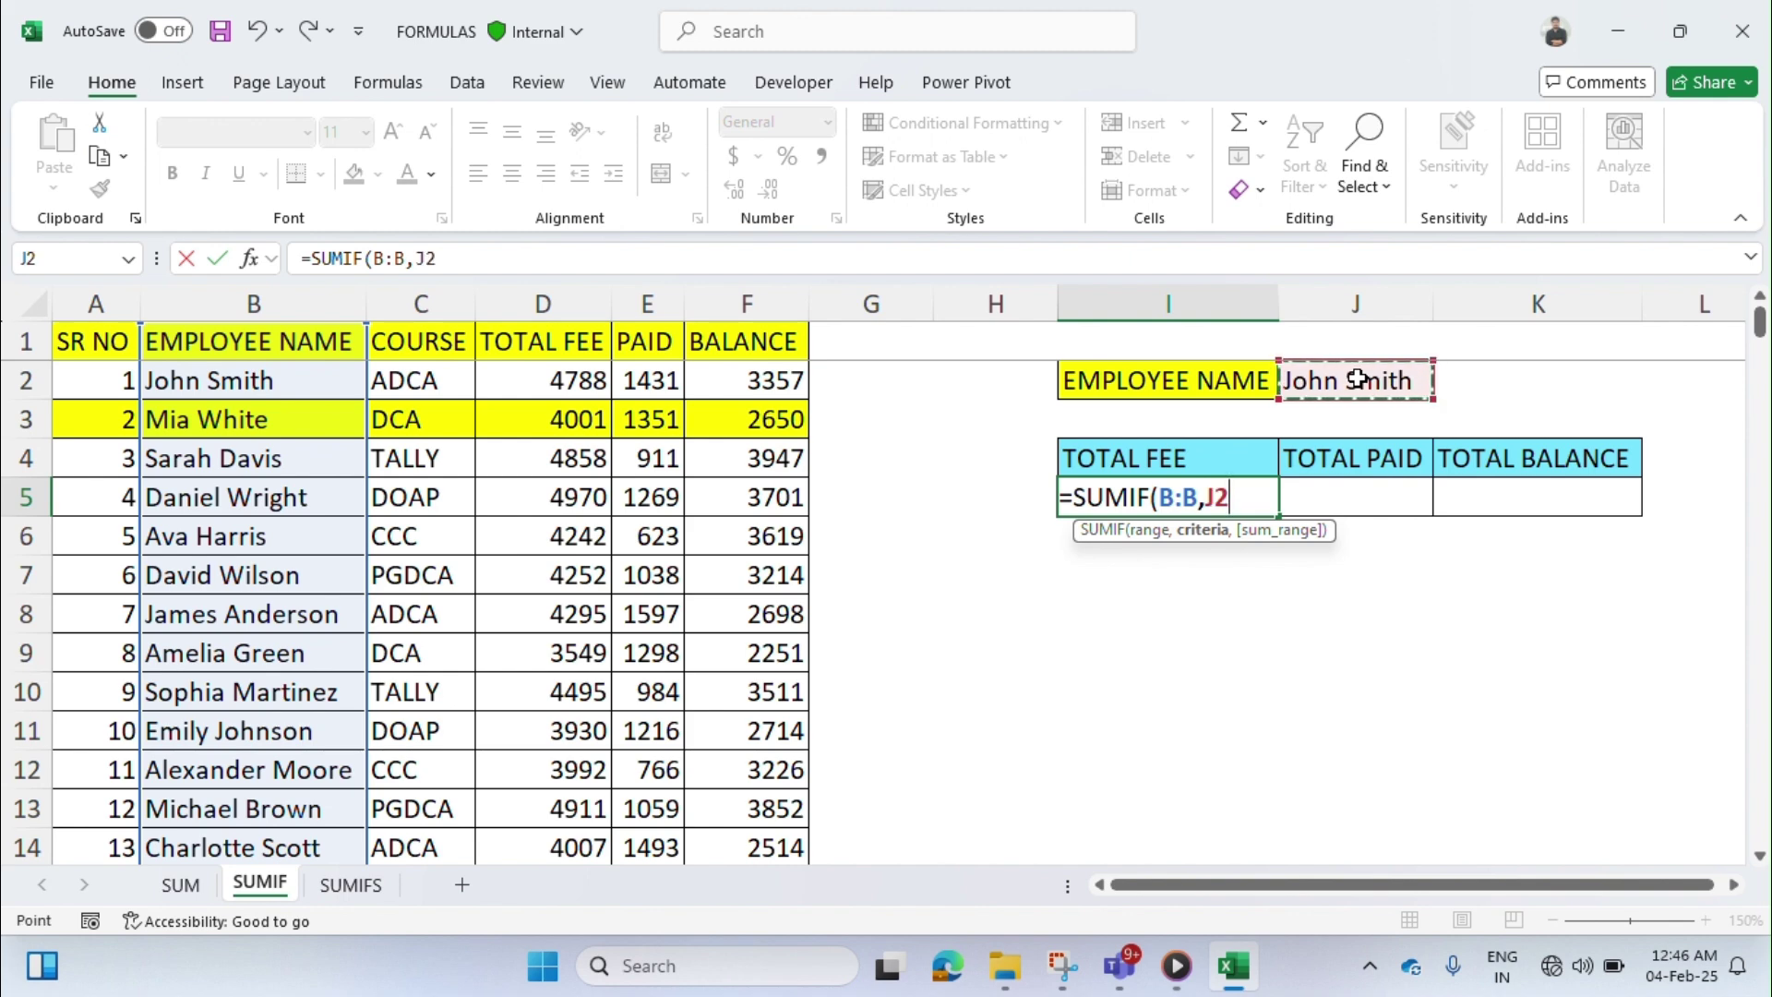
{"action": "type", "text": ","}
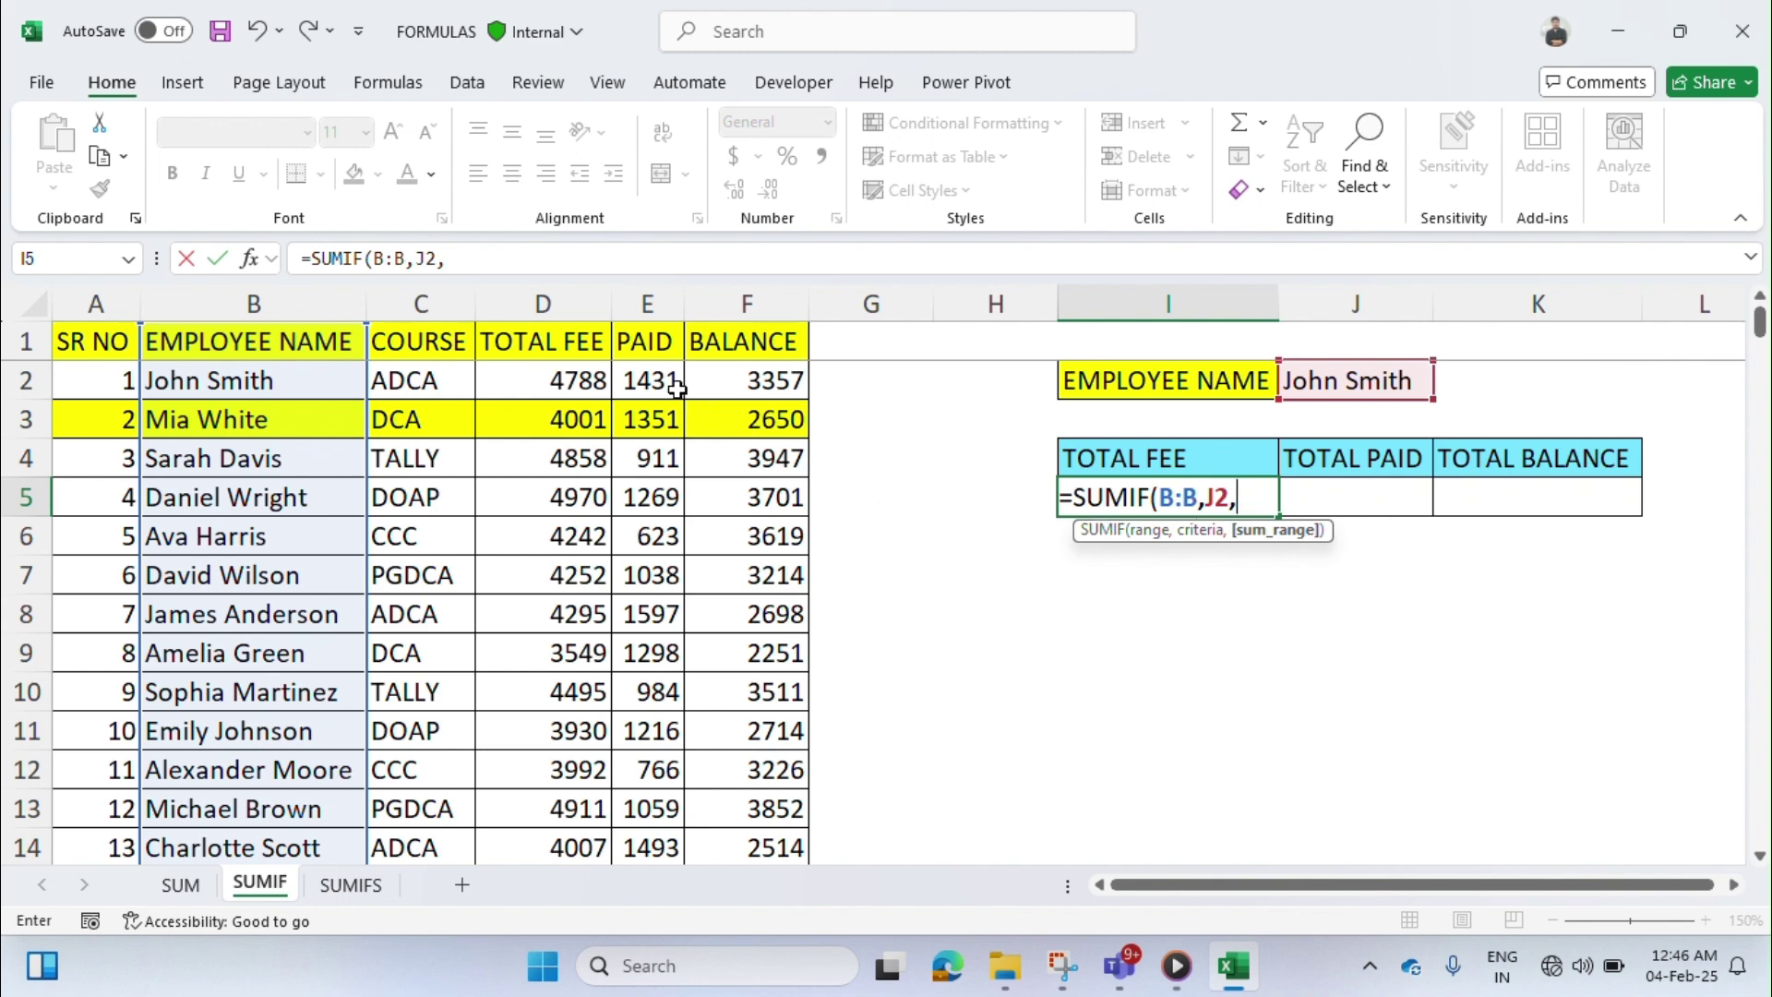
{"action": "left_click", "coordinate": [567, 305]}
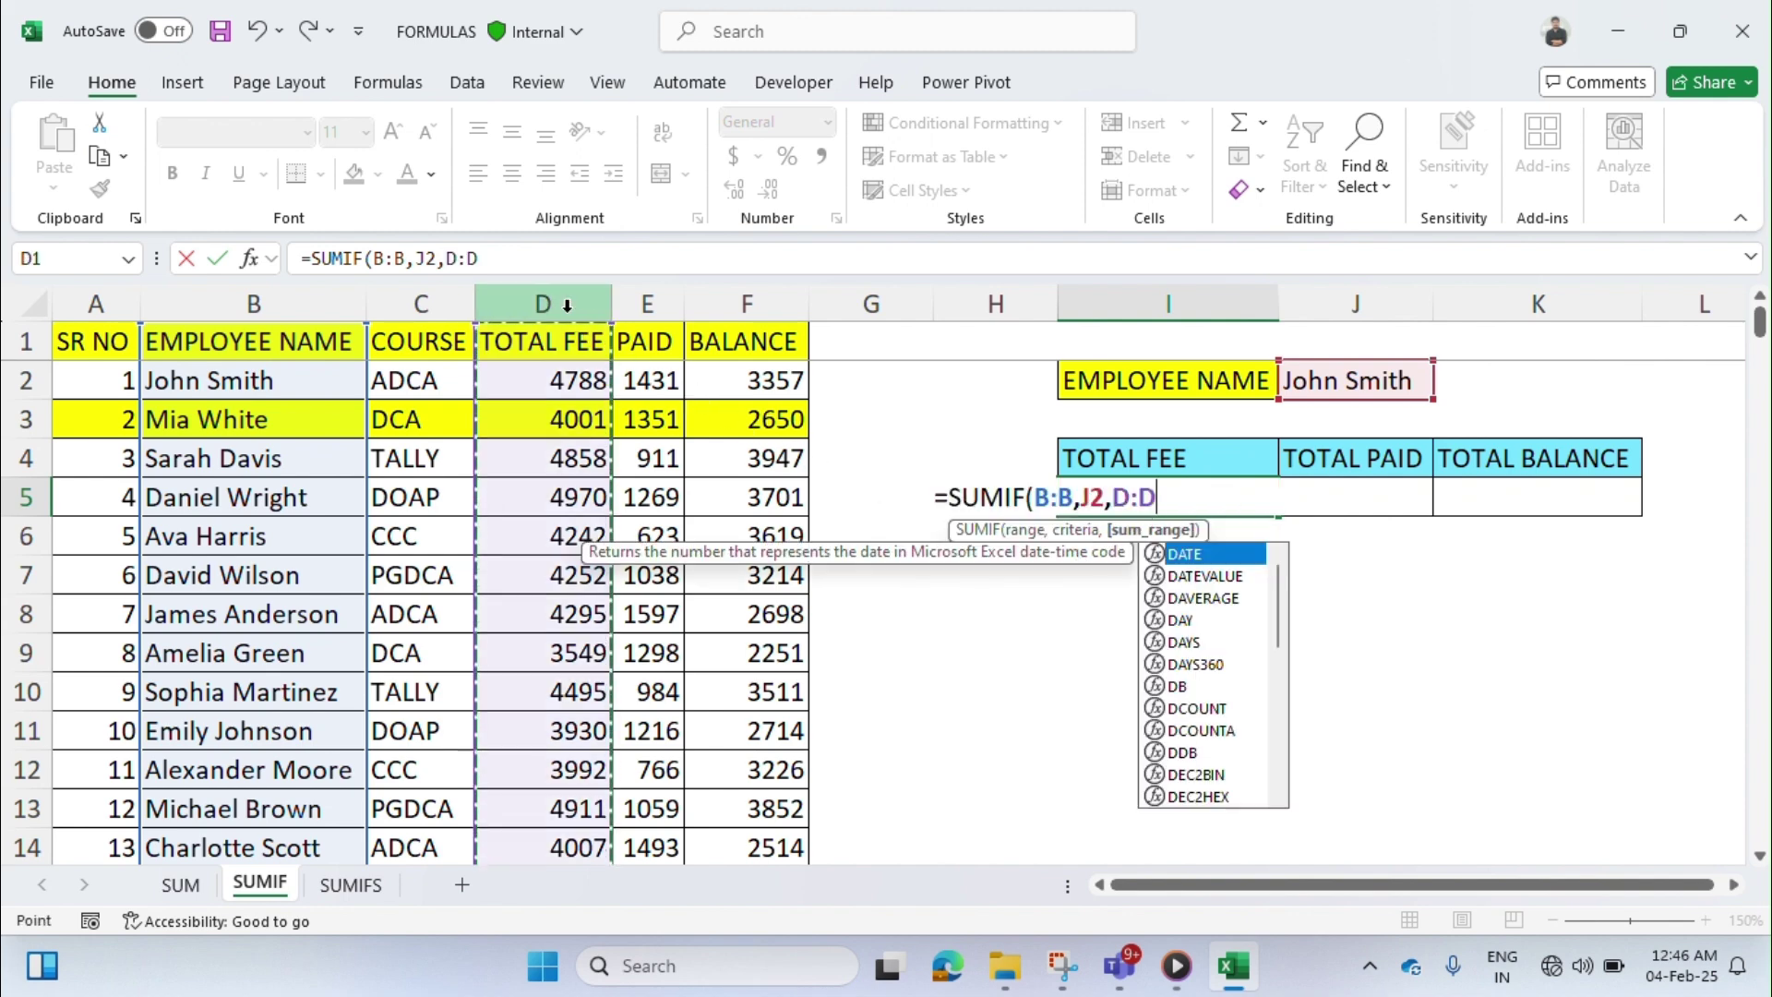
{"action": "key", "text": "Return"}
{"action": "key", "text": "Up"}
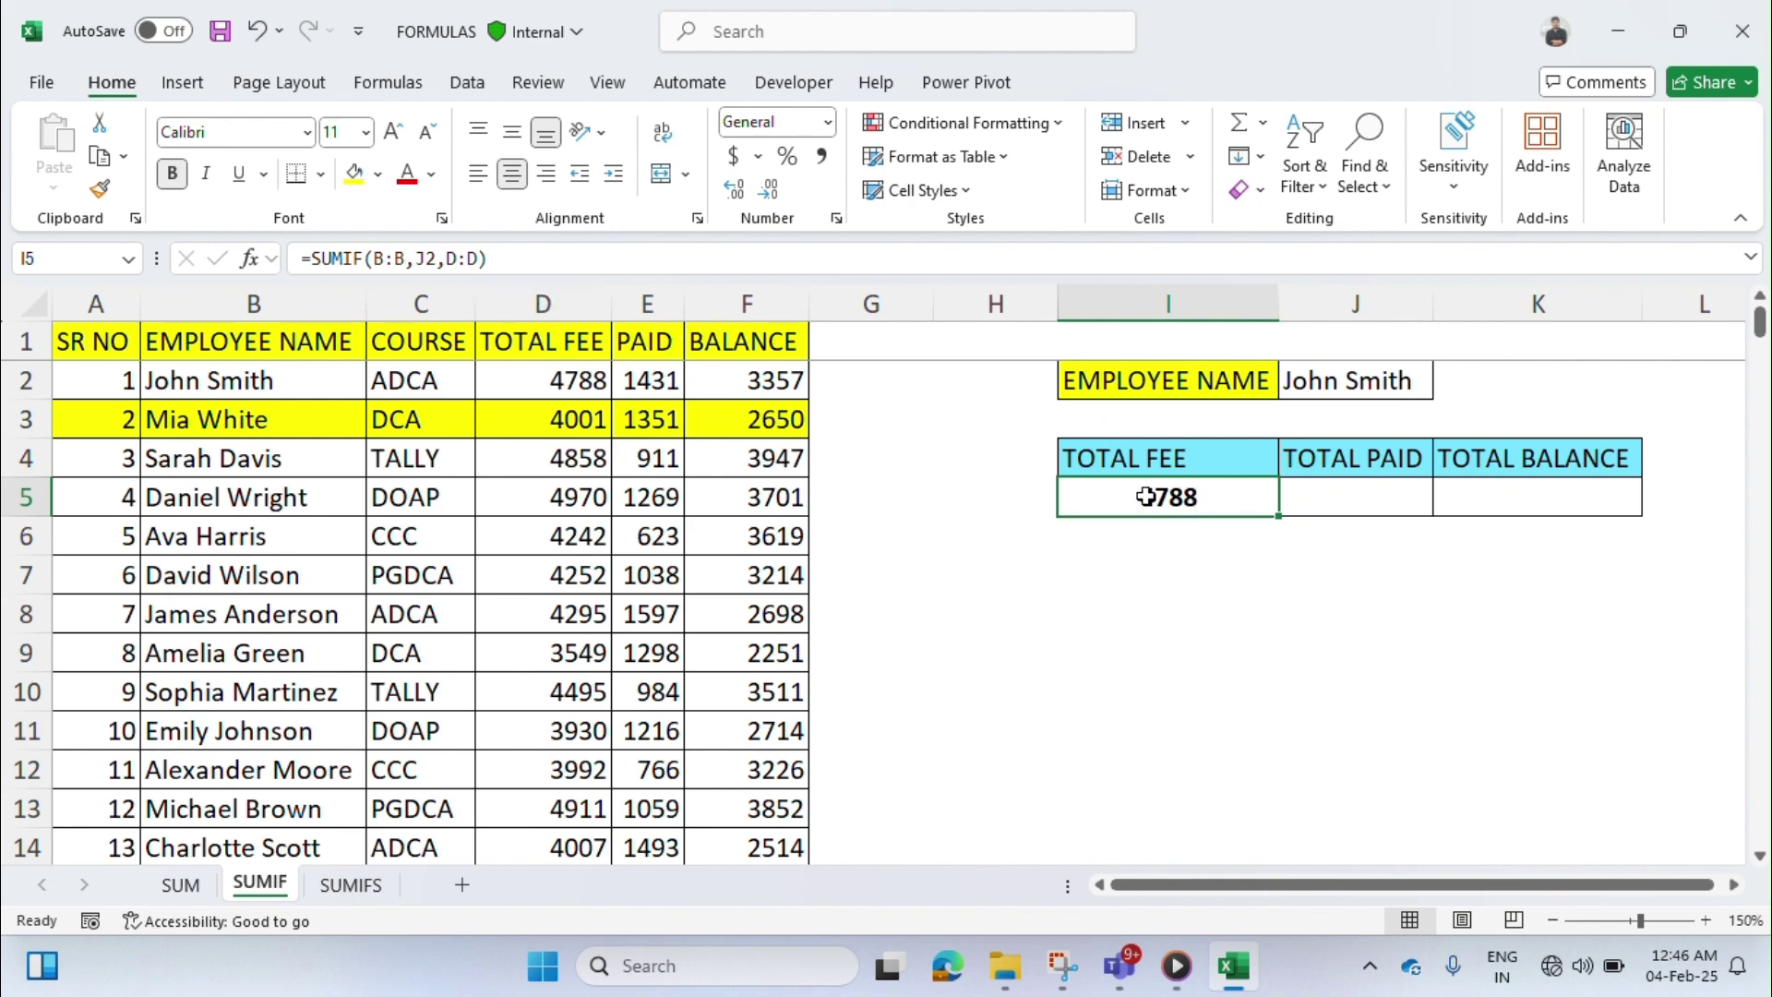
- Highlight the TOTAL FEE cell D2 of the employee under SR NO 1 with a yellow fill
{"action": "left_click", "coordinate": [588, 382]}
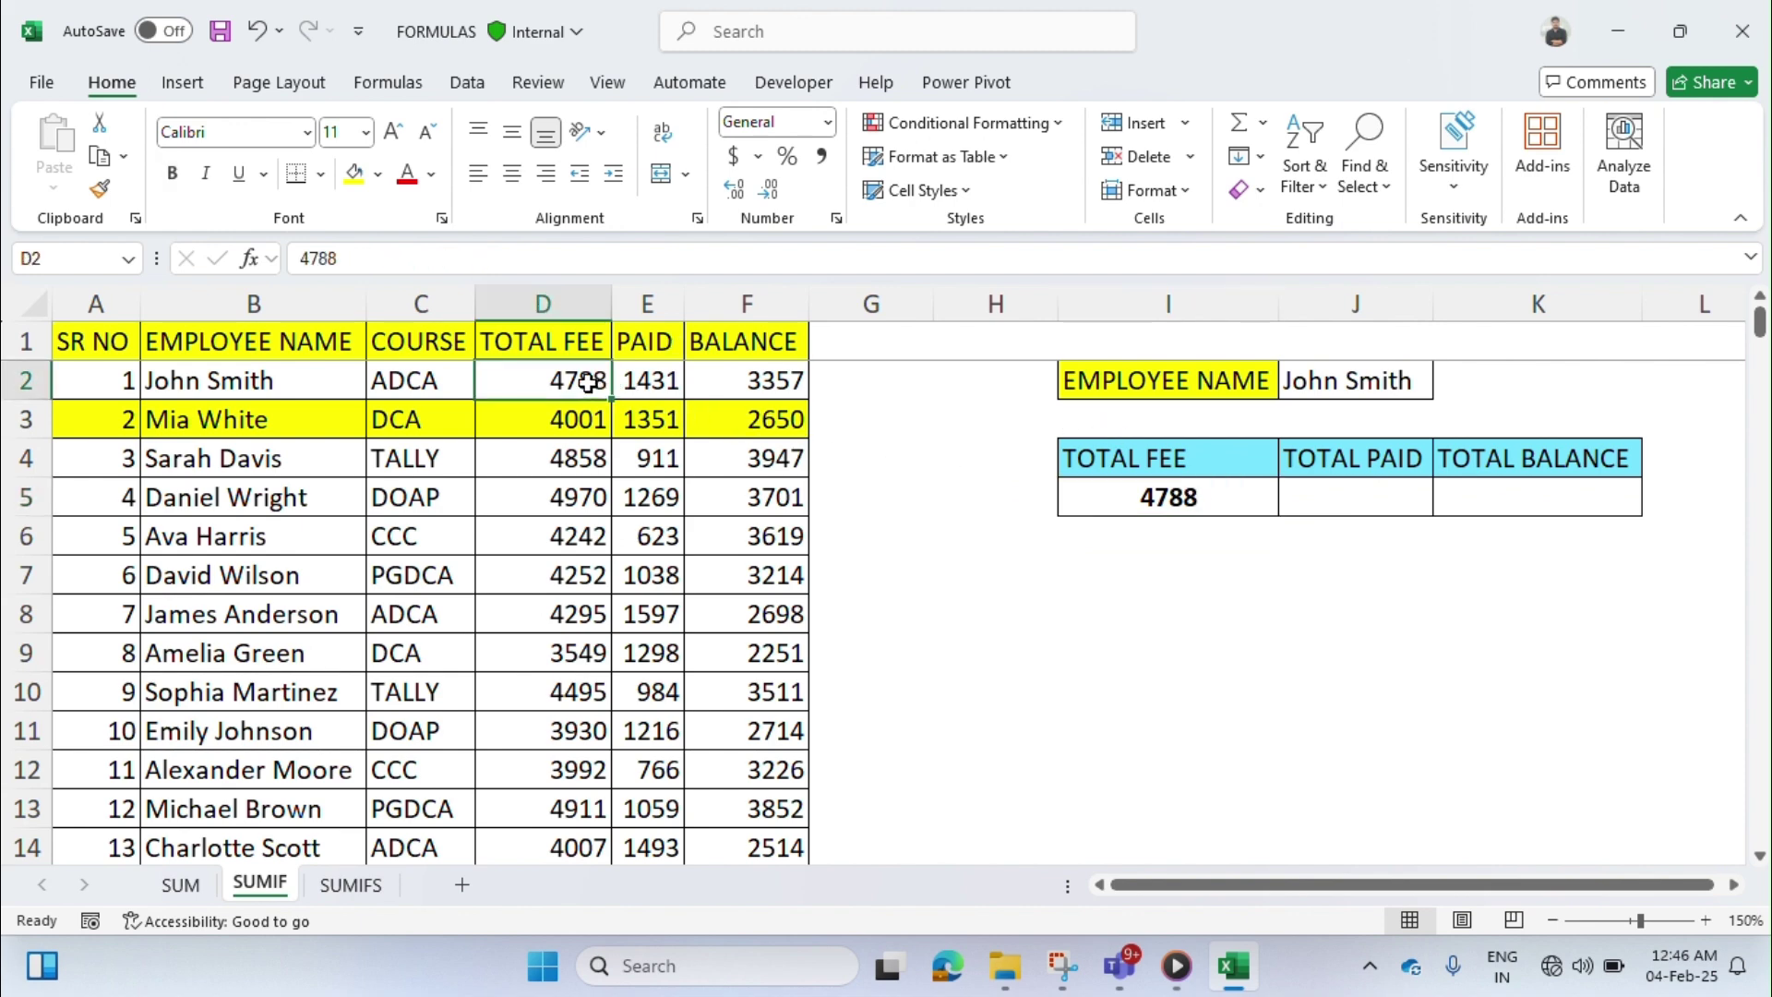
{"action": "key", "text": "Right"}
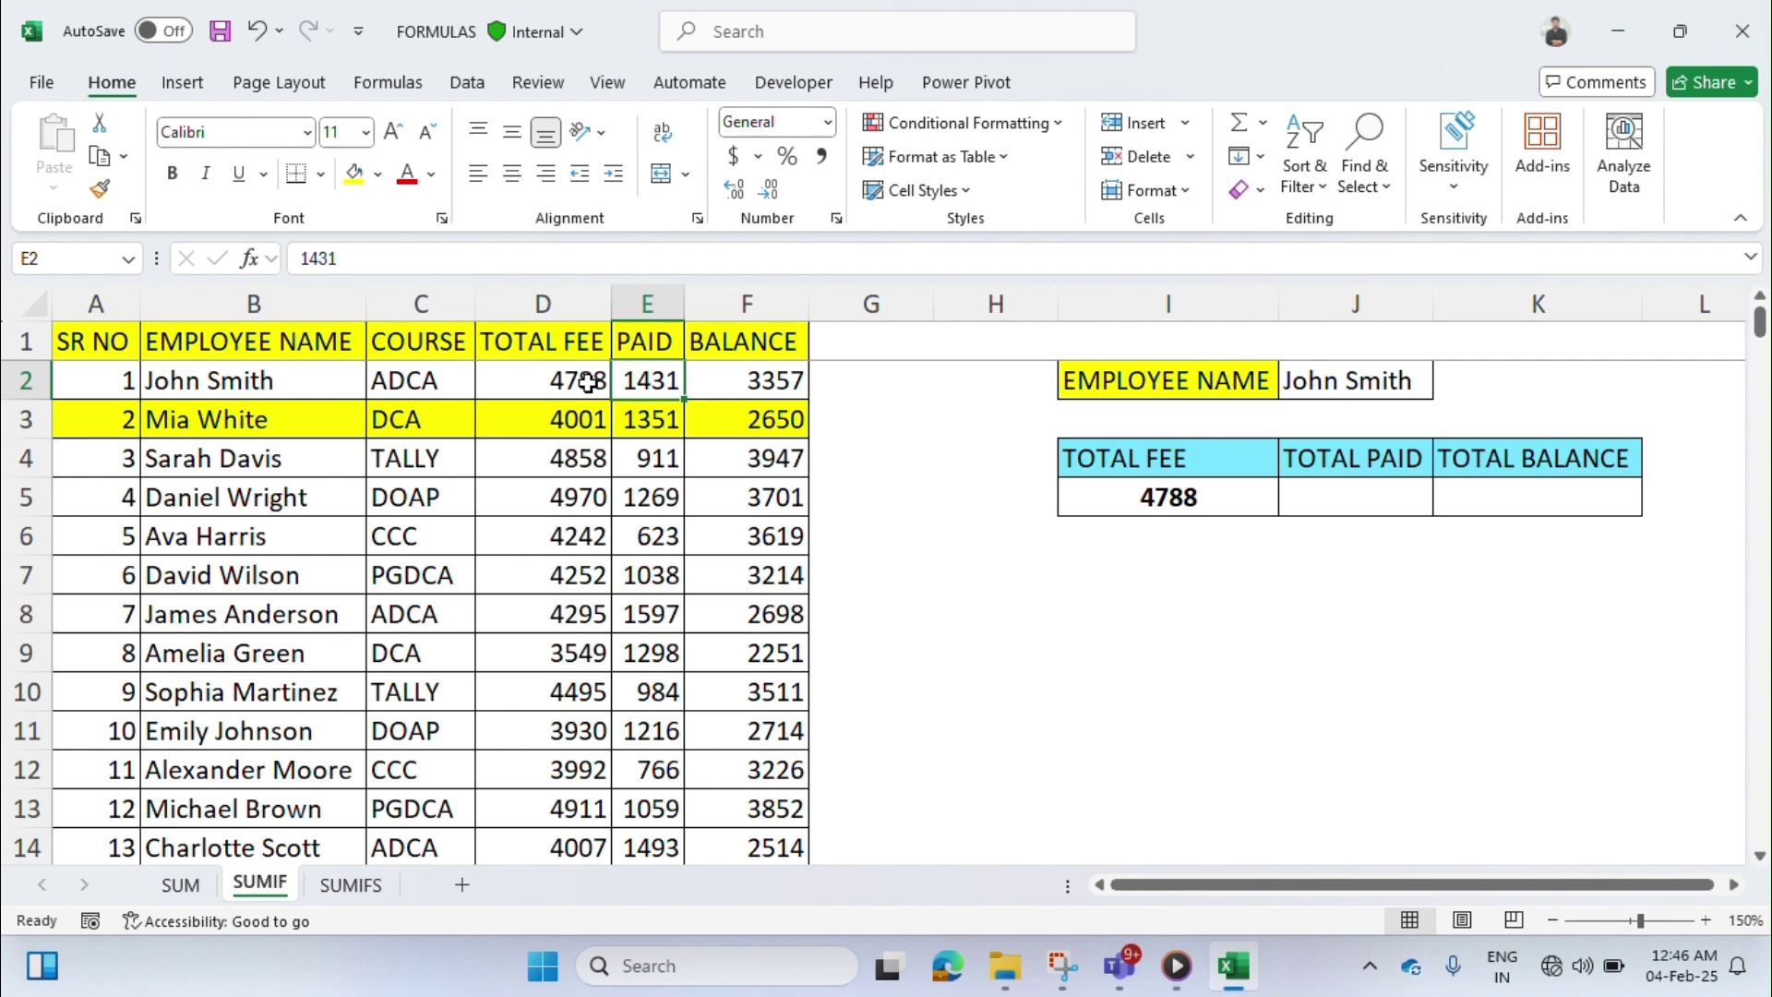
{"action": "key", "text": "Left"}
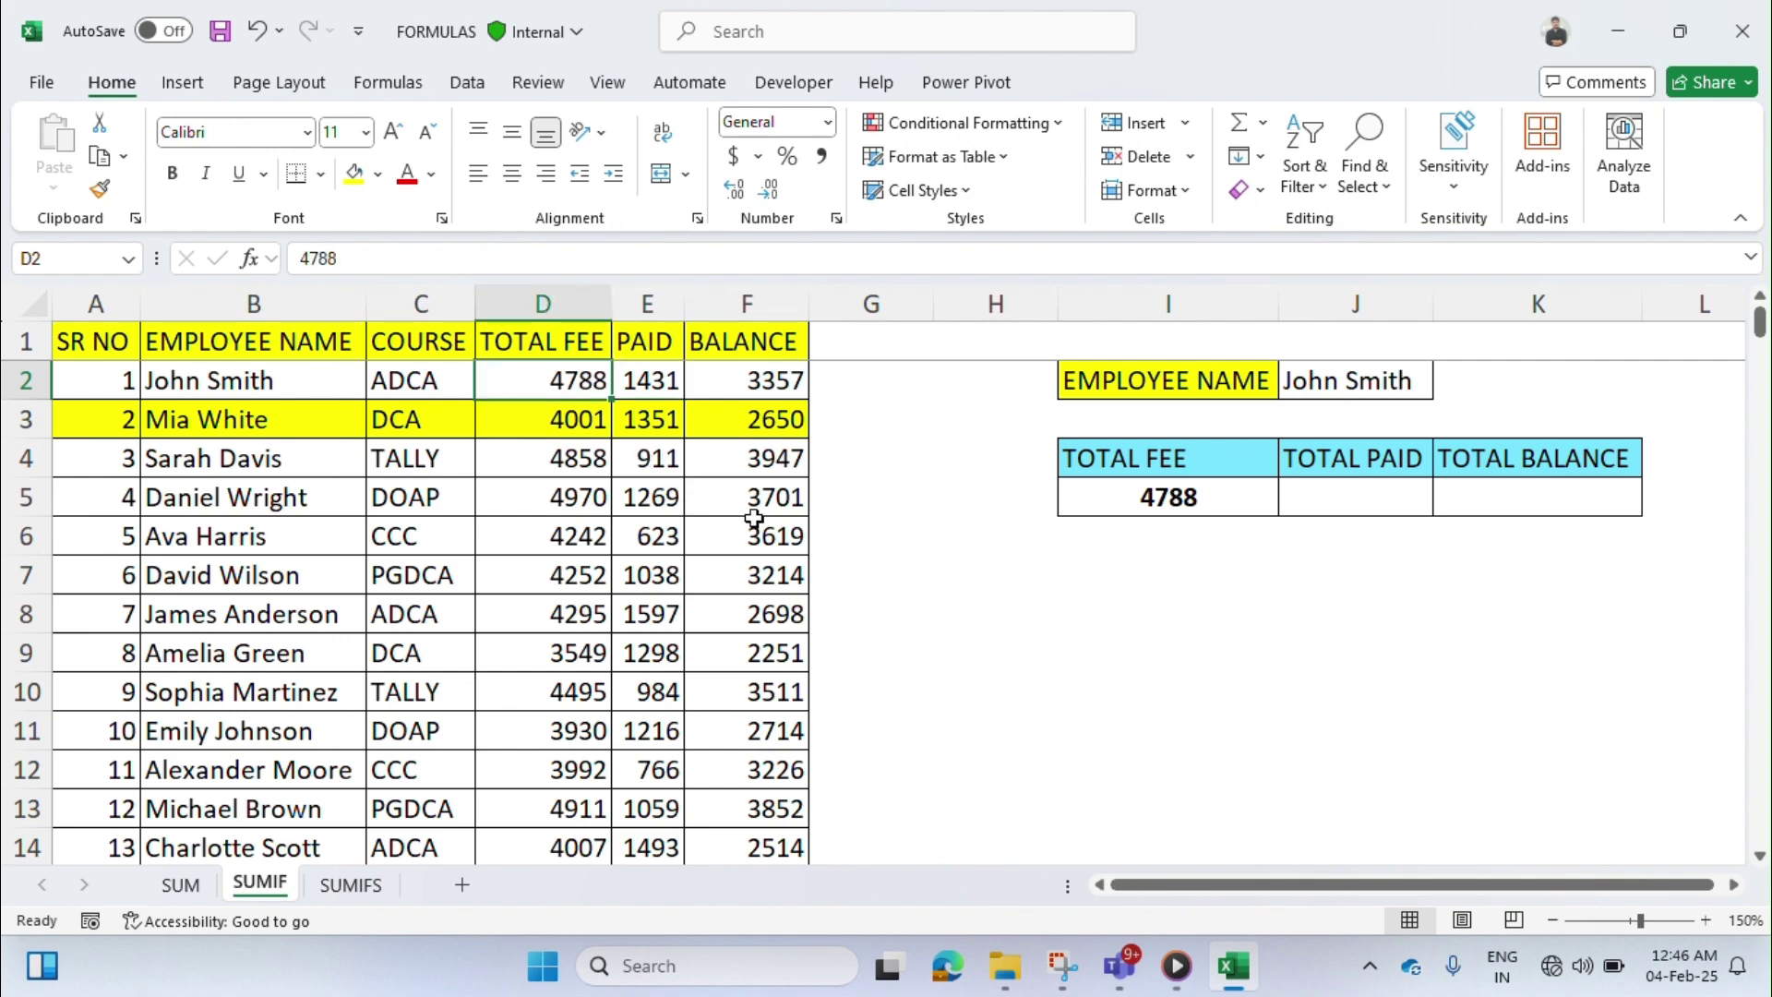
{"action": "left_click", "coordinate": [354, 175]}
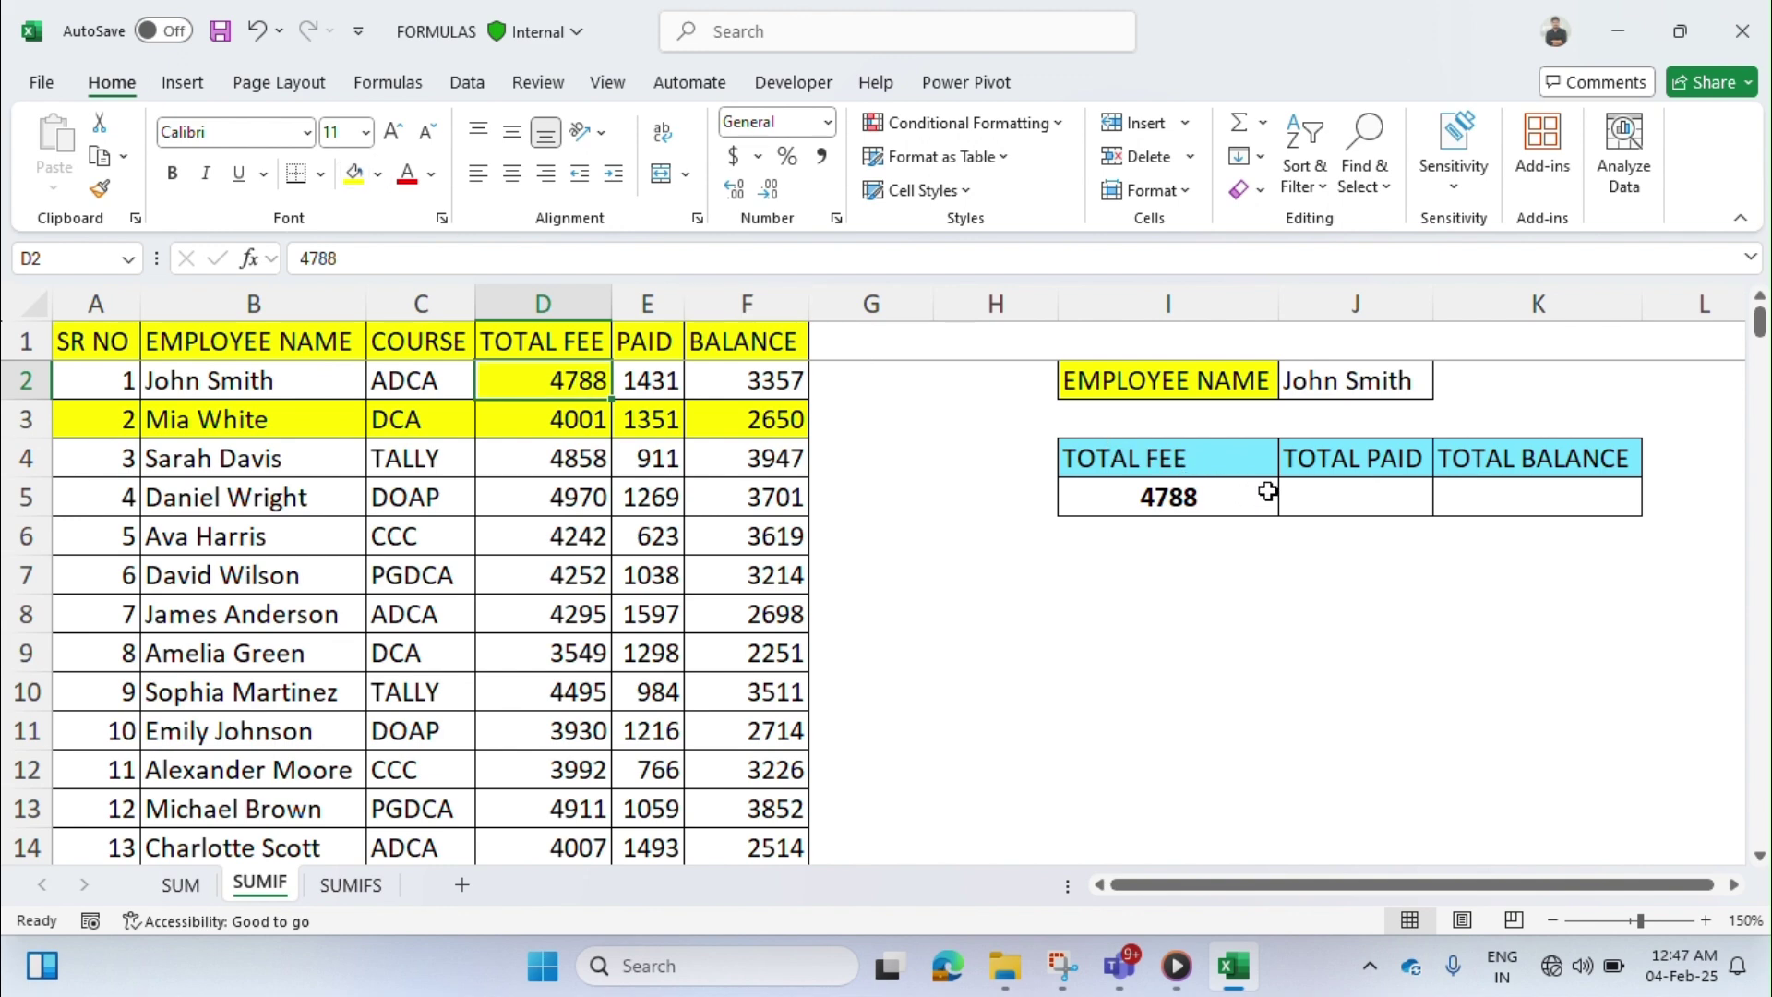
- Set EMPLOYEE NAME in J2 to the employee under SR NO 3 and compare the TOTAL FEE result in I5 with D4
{"action": "left_click", "coordinate": [1366, 383]}
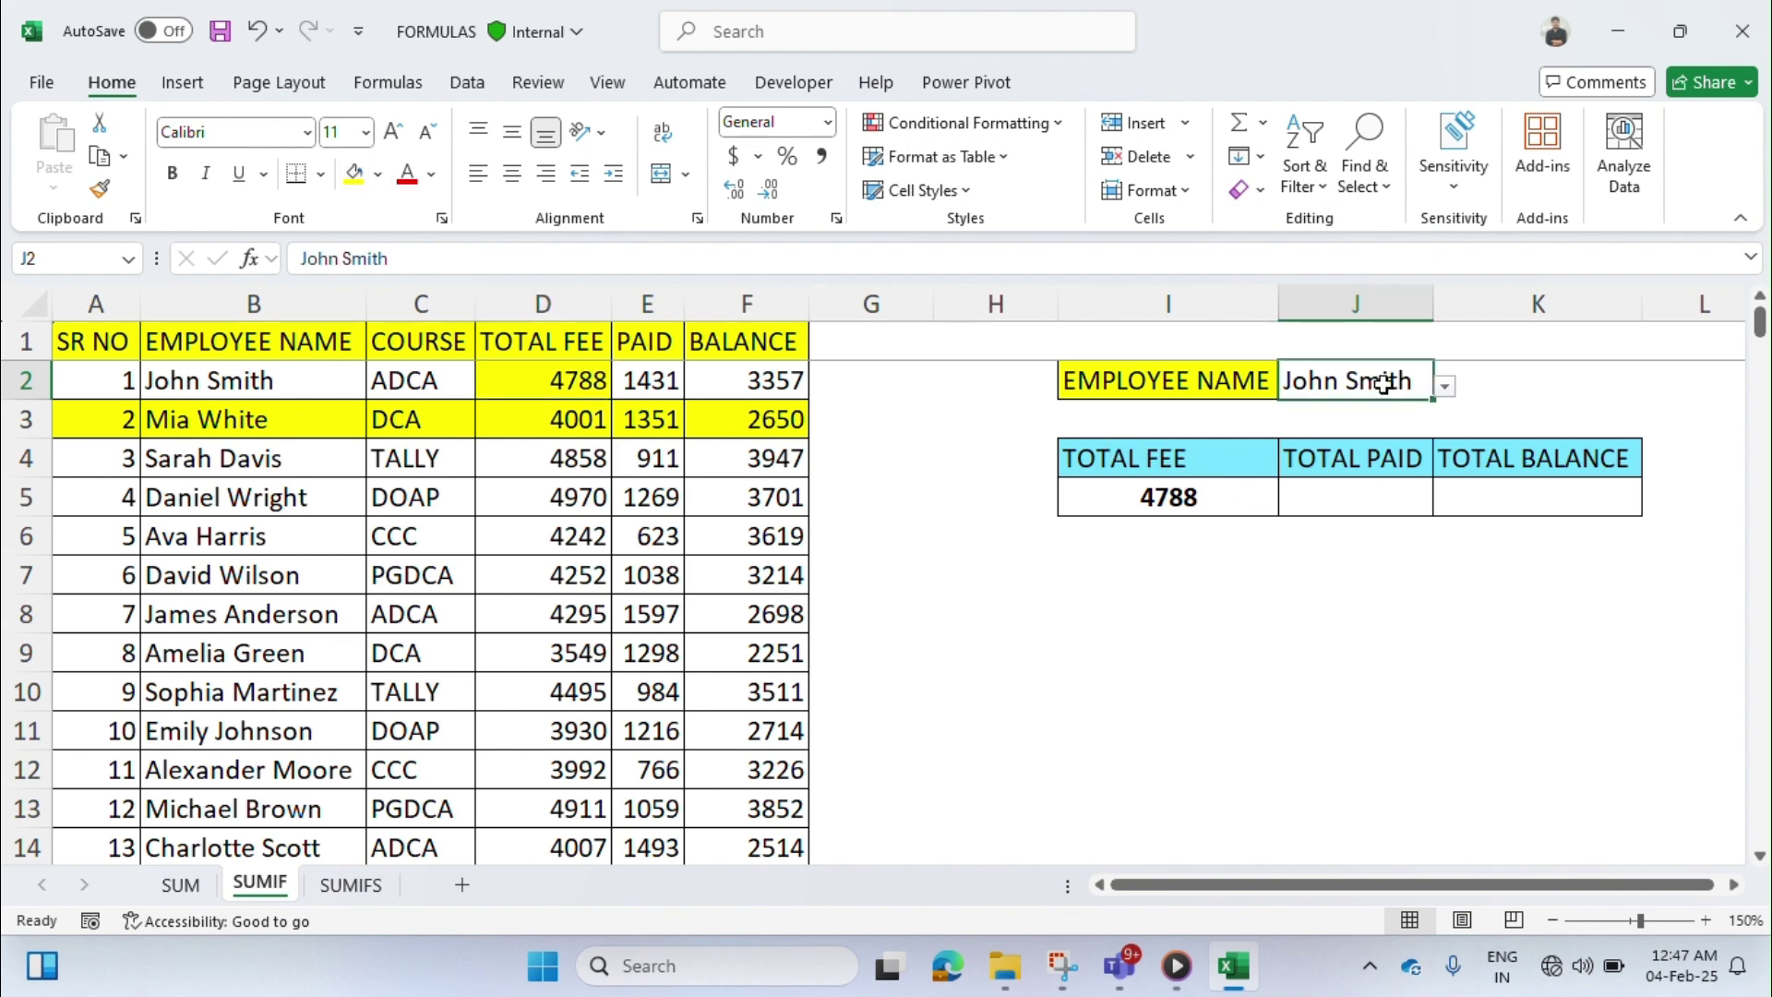
{"action": "left_click", "coordinate": [1447, 386]}
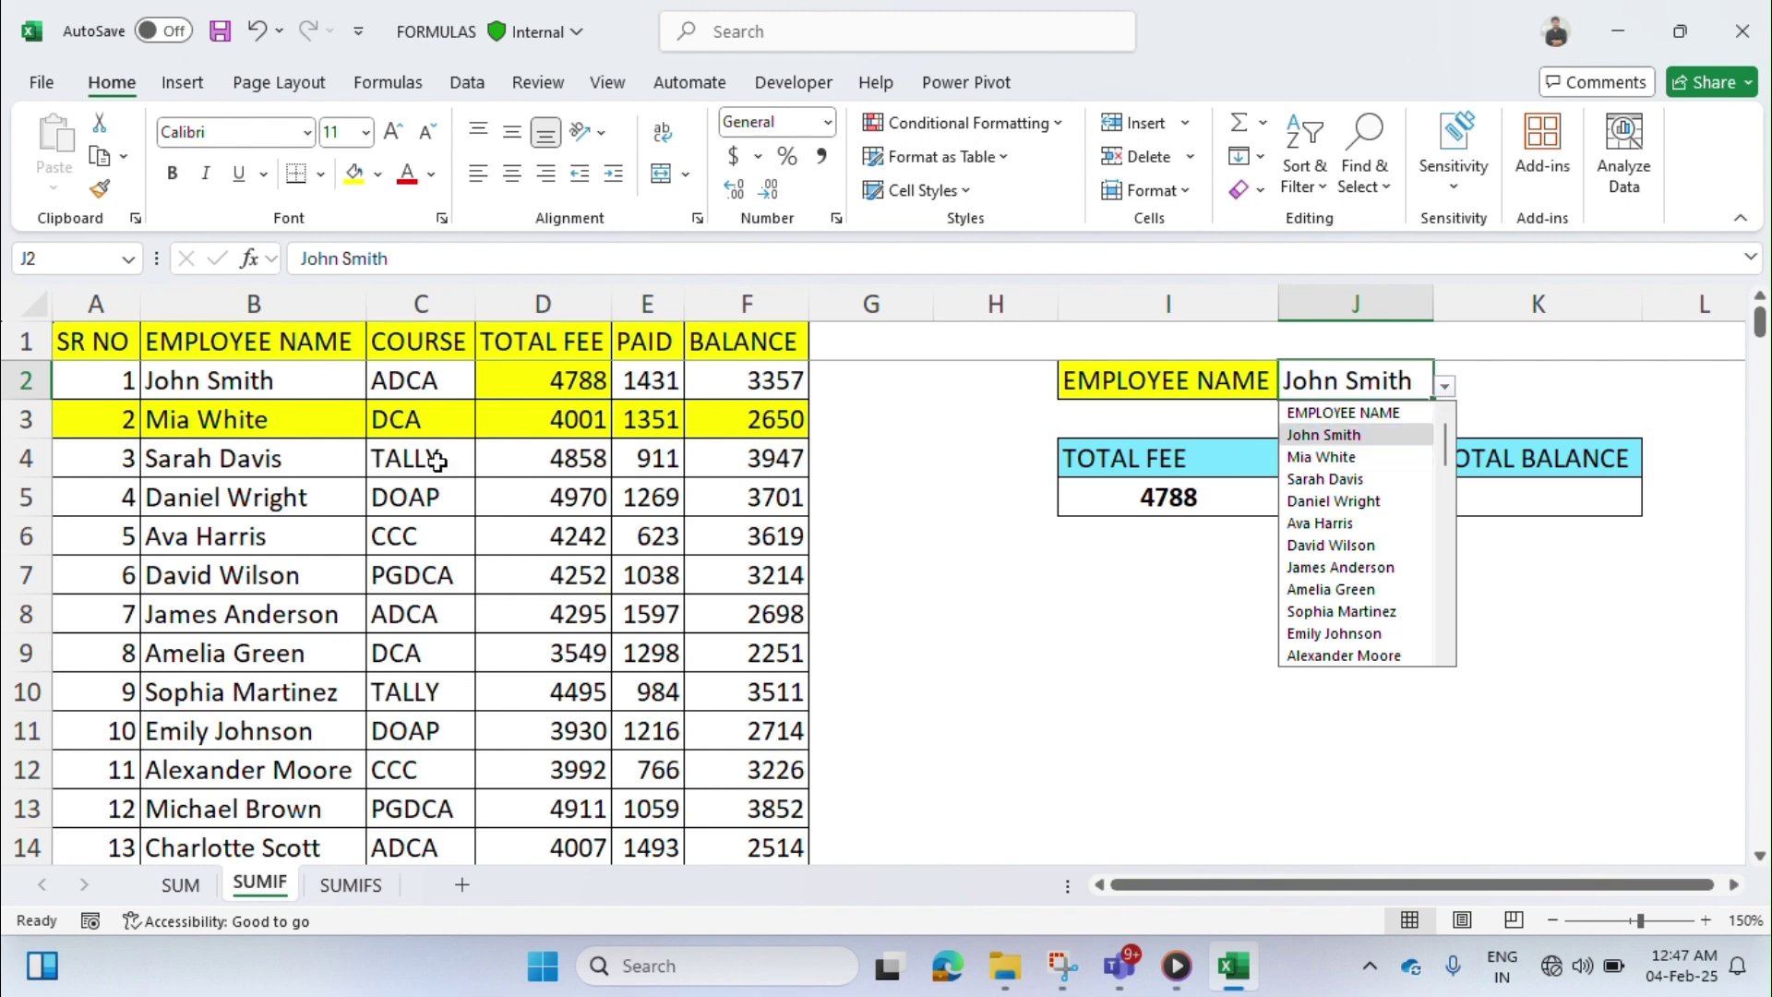
{"action": "left_click", "coordinate": [282, 462]}
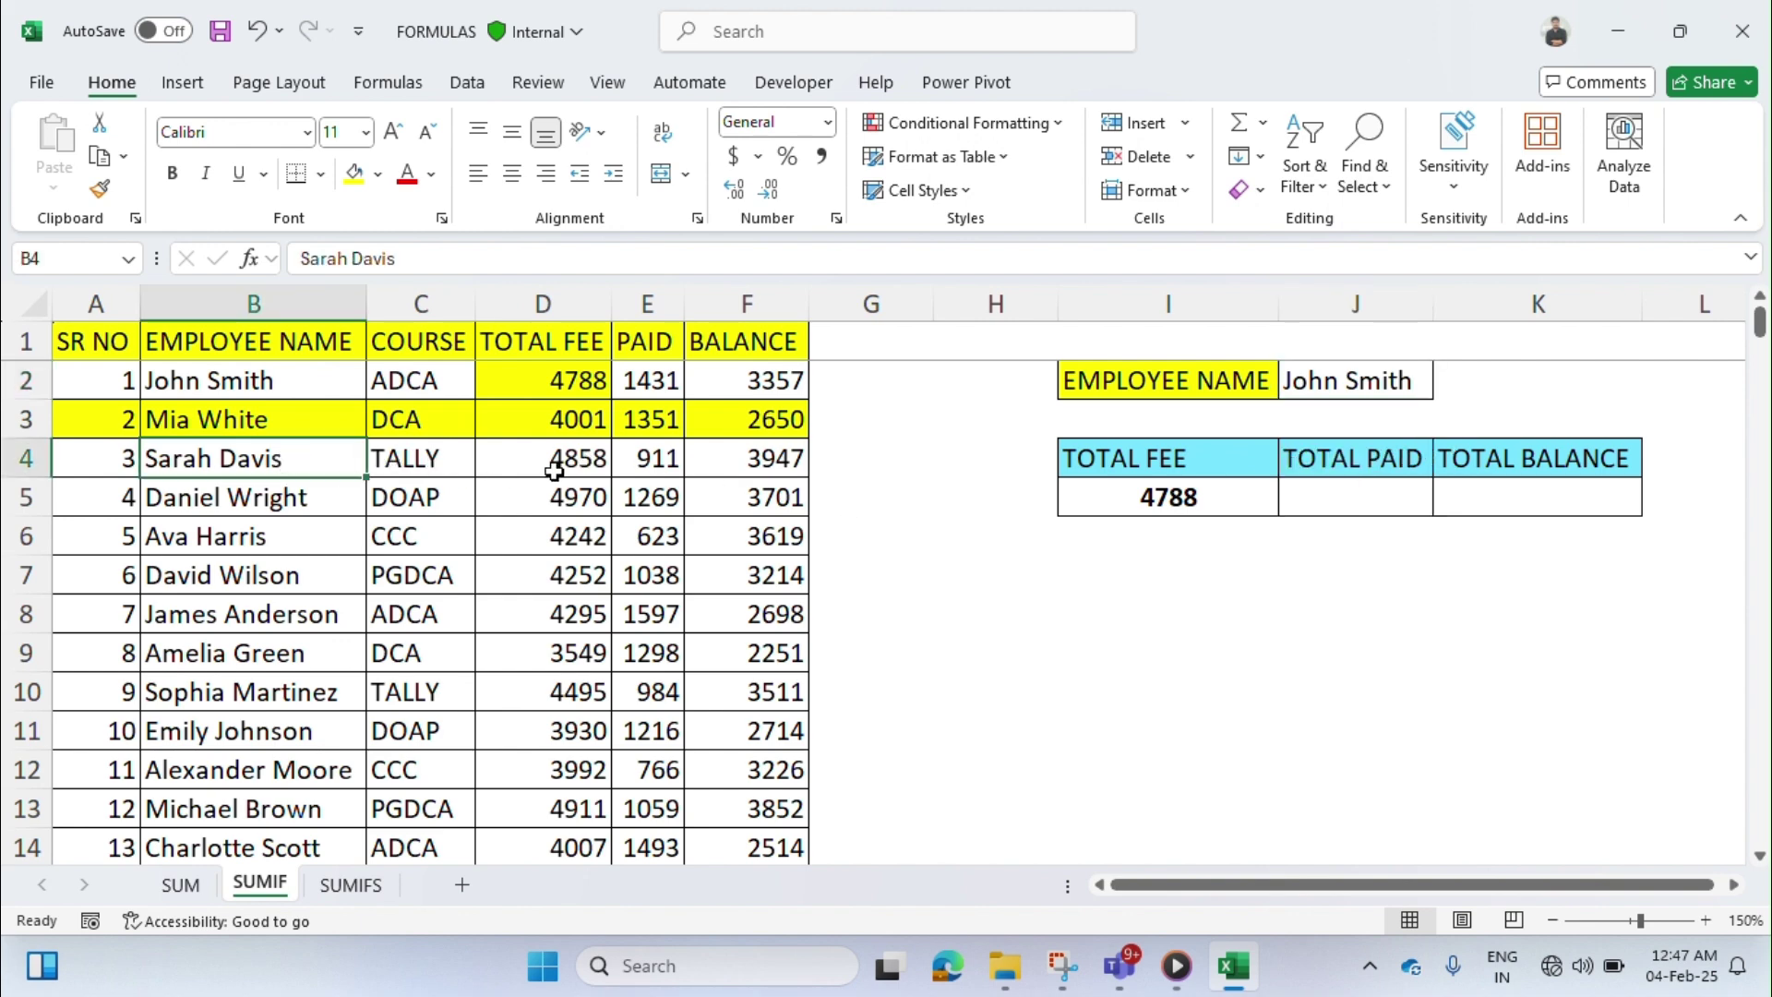
{"action": "left_click", "coordinate": [1375, 373]}
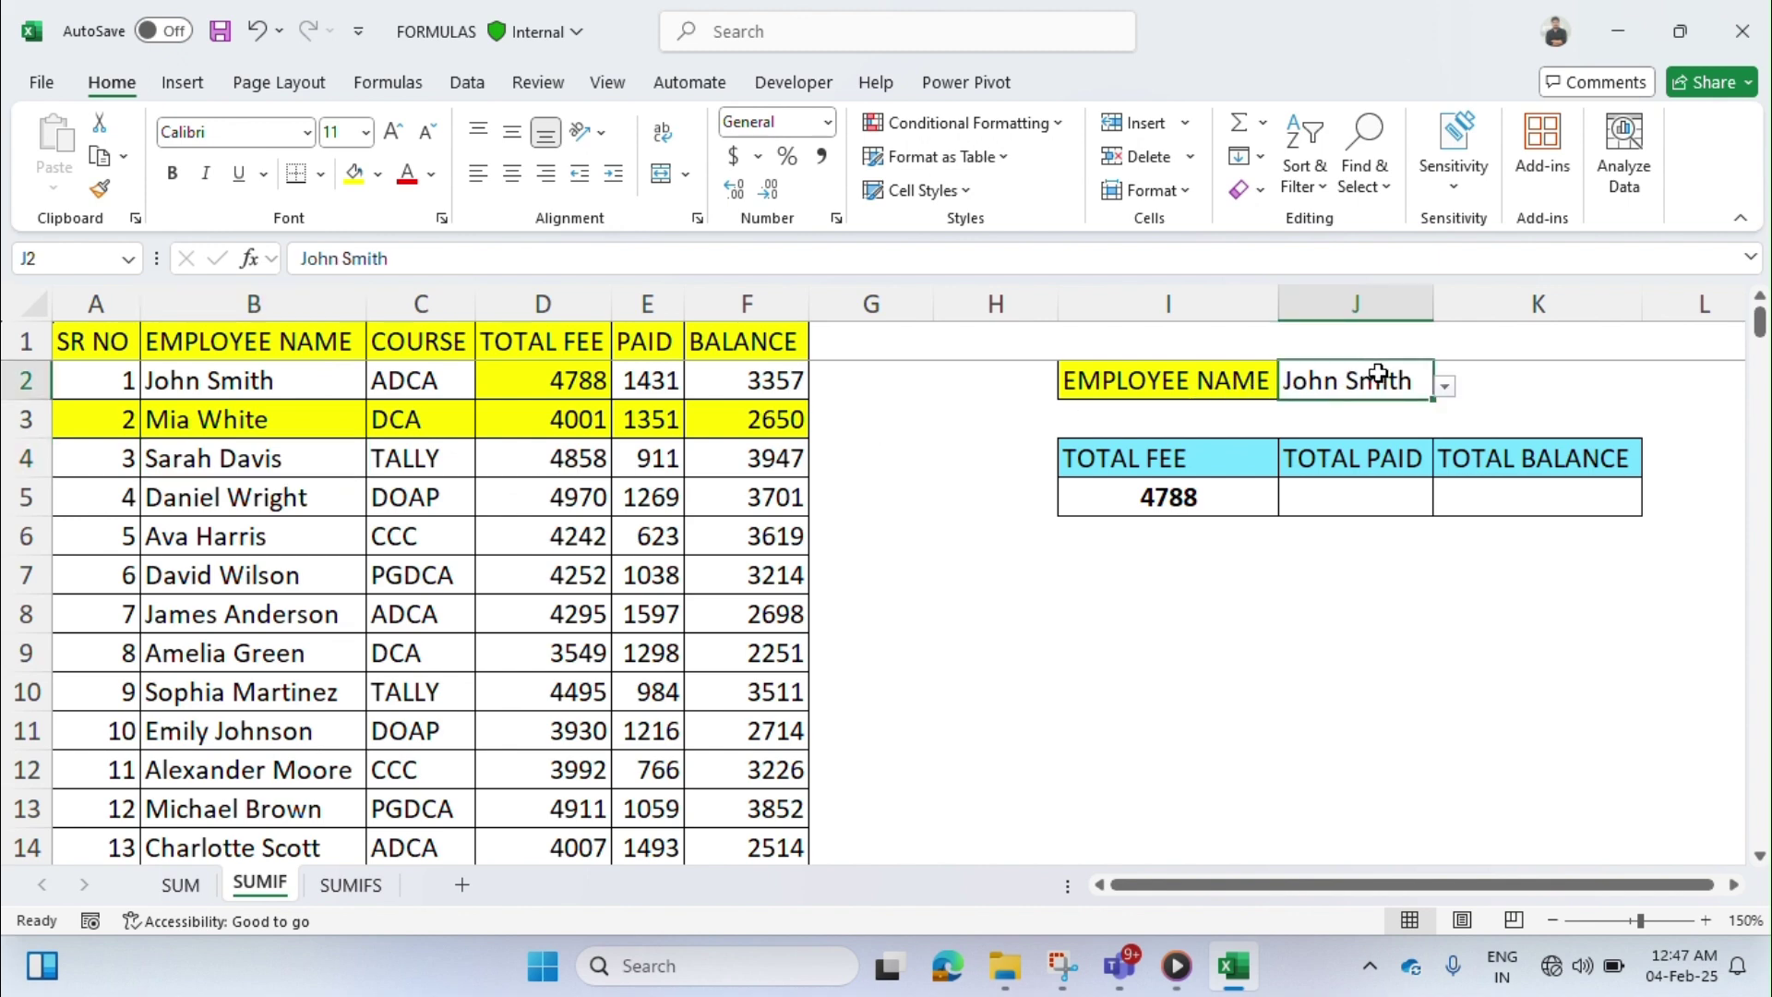
{"action": "left_click", "coordinate": [1446, 387]}
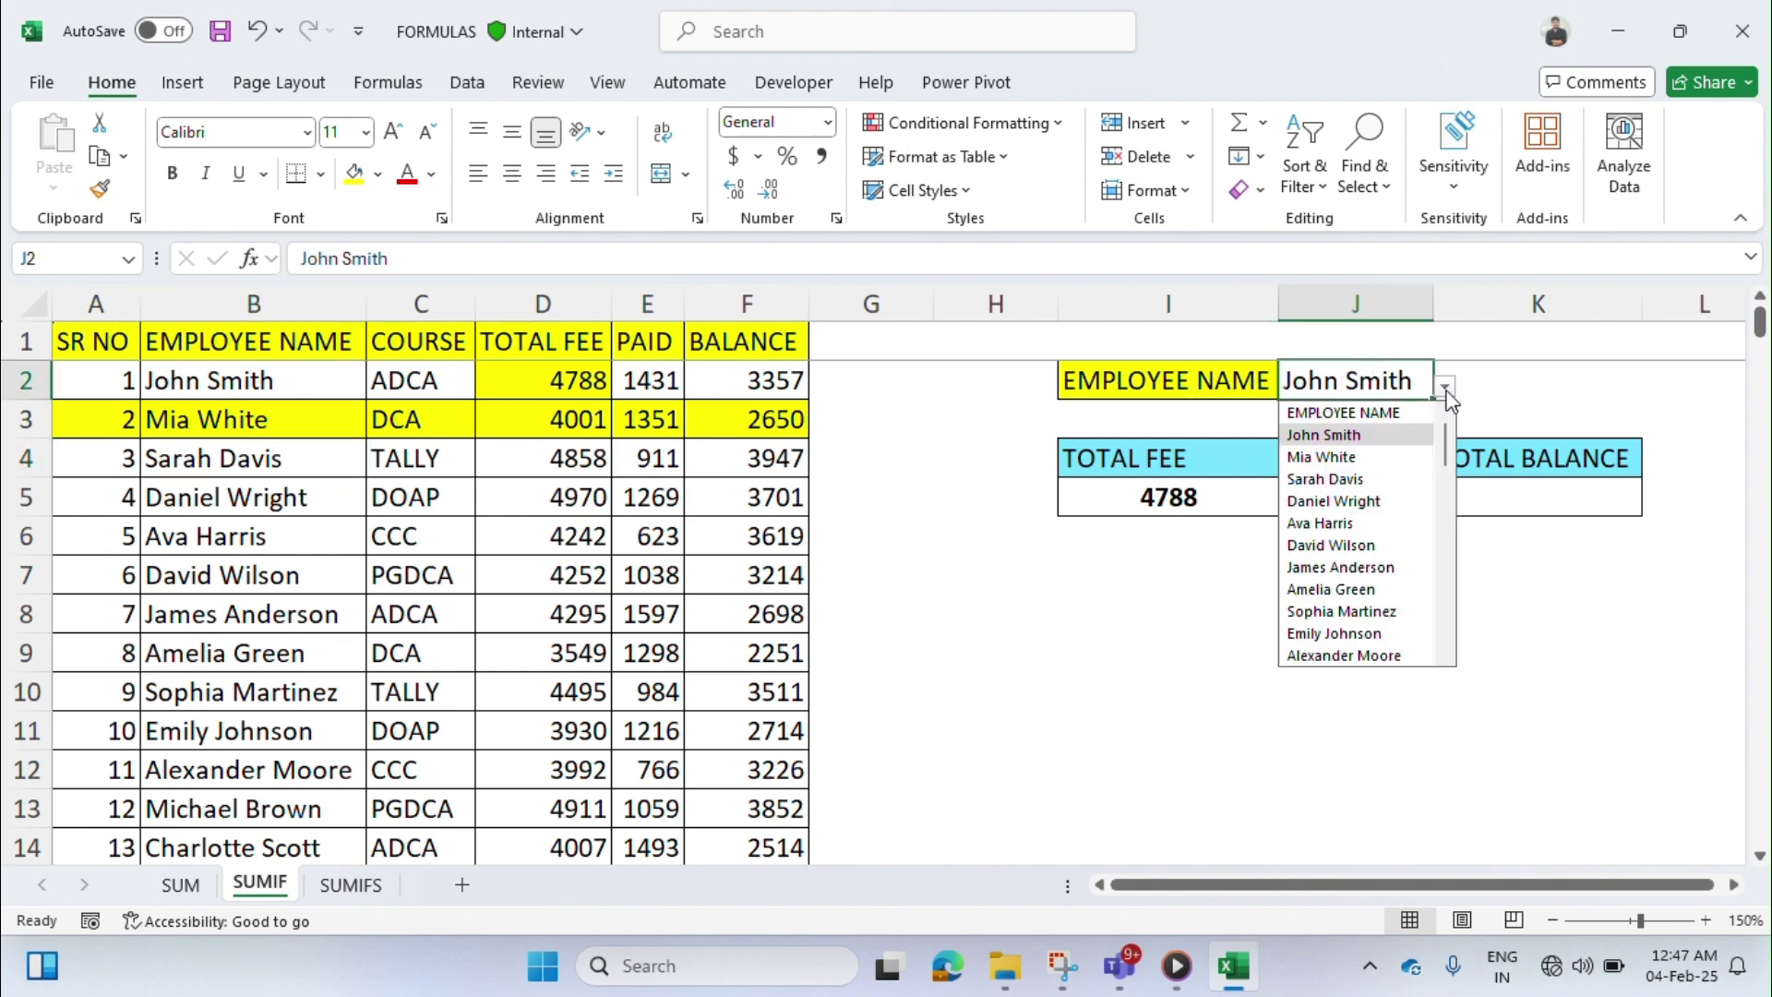
{"action": "left_click", "coordinate": [1360, 479]}
{"action": "left_click", "coordinate": [1236, 499]}
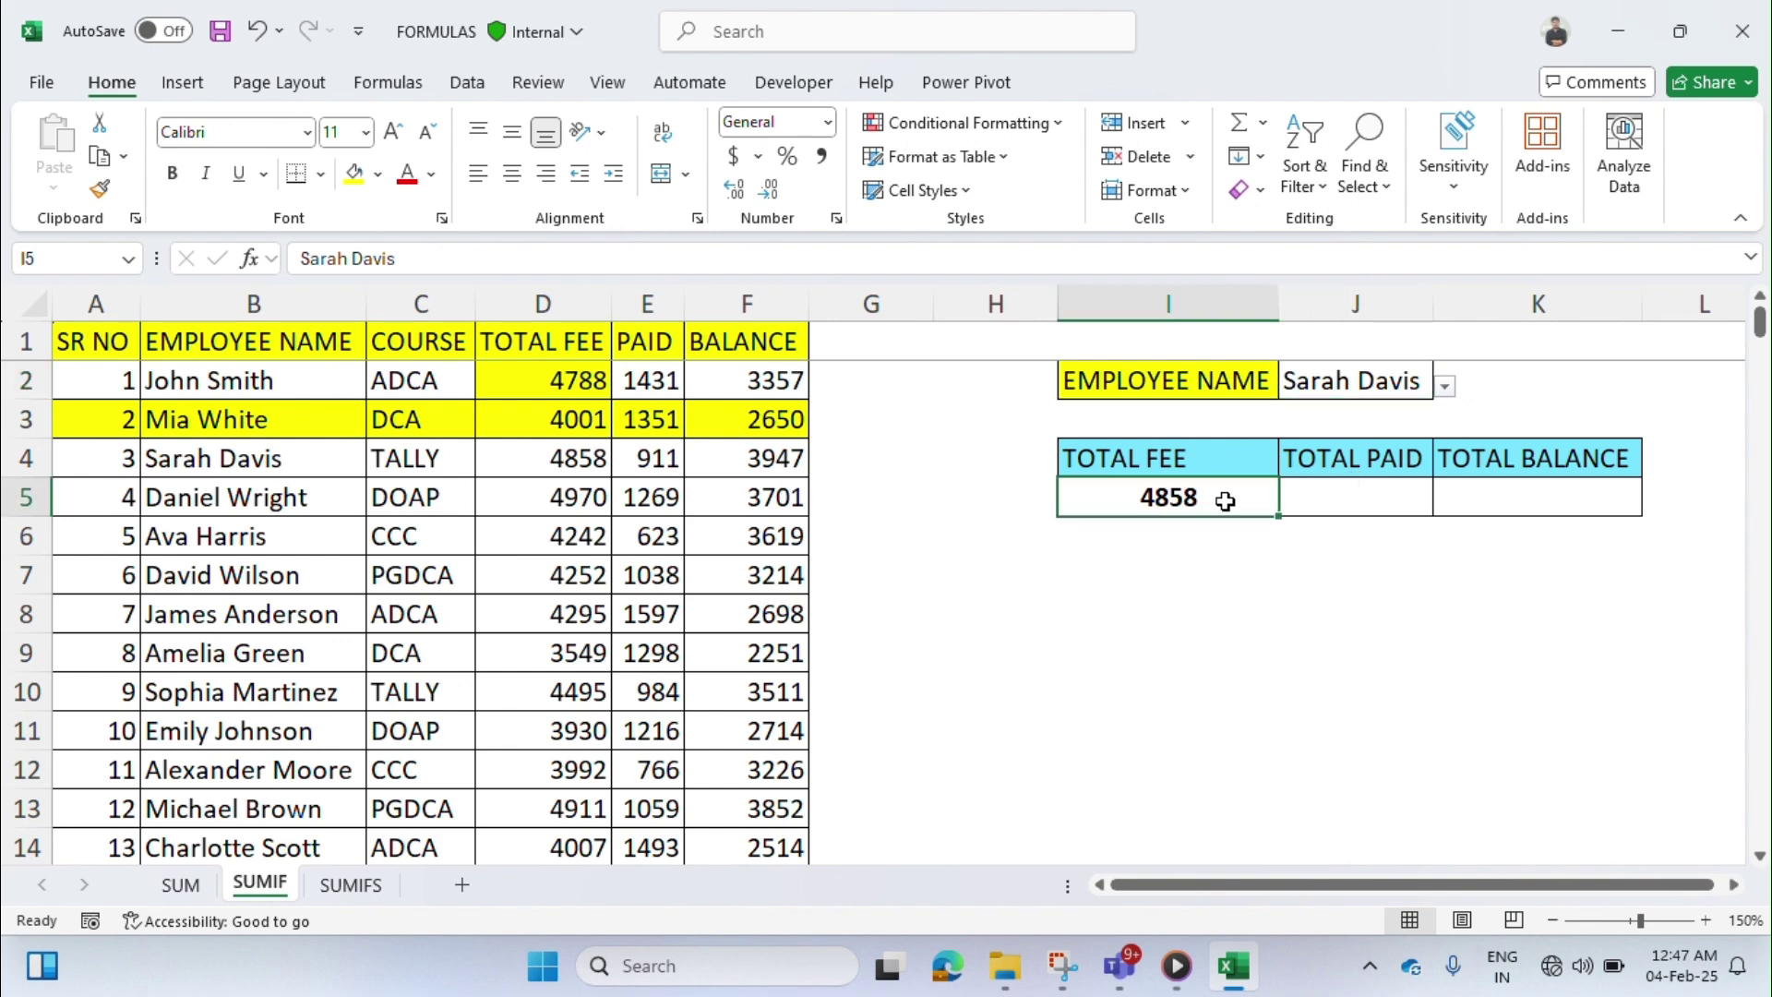
{"action": "left_click", "coordinate": [598, 458]}
- Enter the formula =SUMIF(B:B,J2,E:E) in J5 to calculate the chosen employee's TOTAL PAID
{"action": "left_click", "coordinate": [1332, 496]}
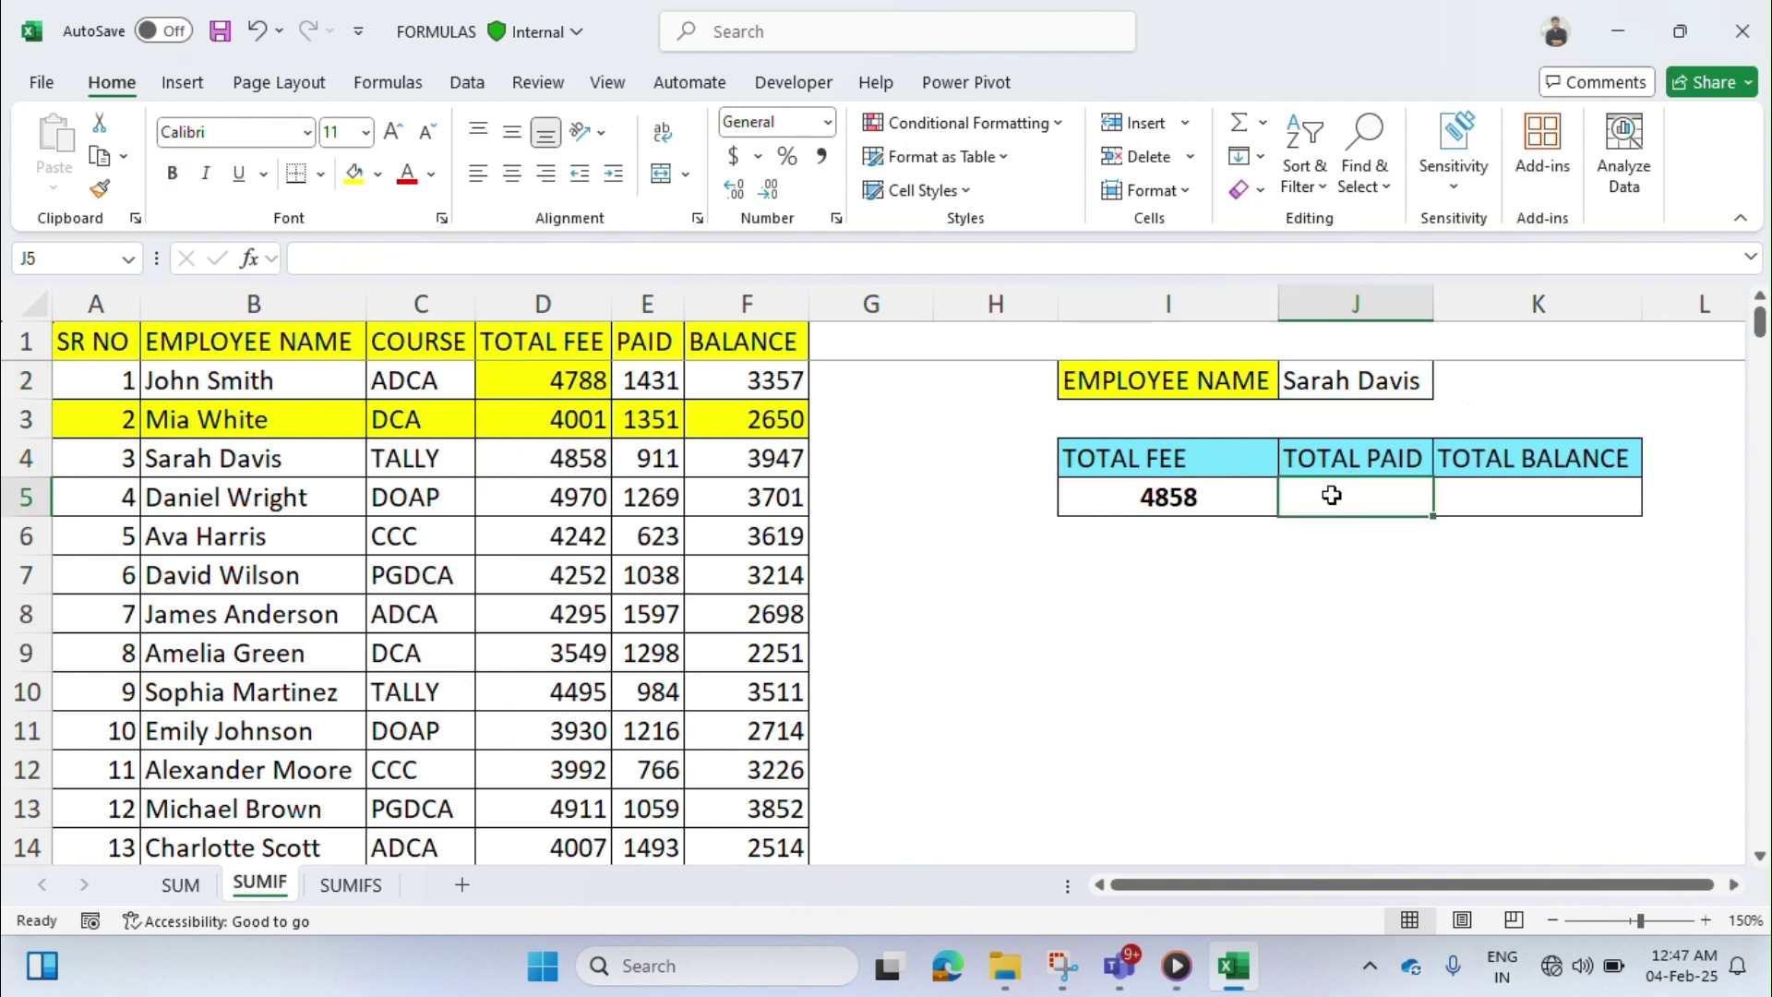
{"action": "type", "text": "=sum"}
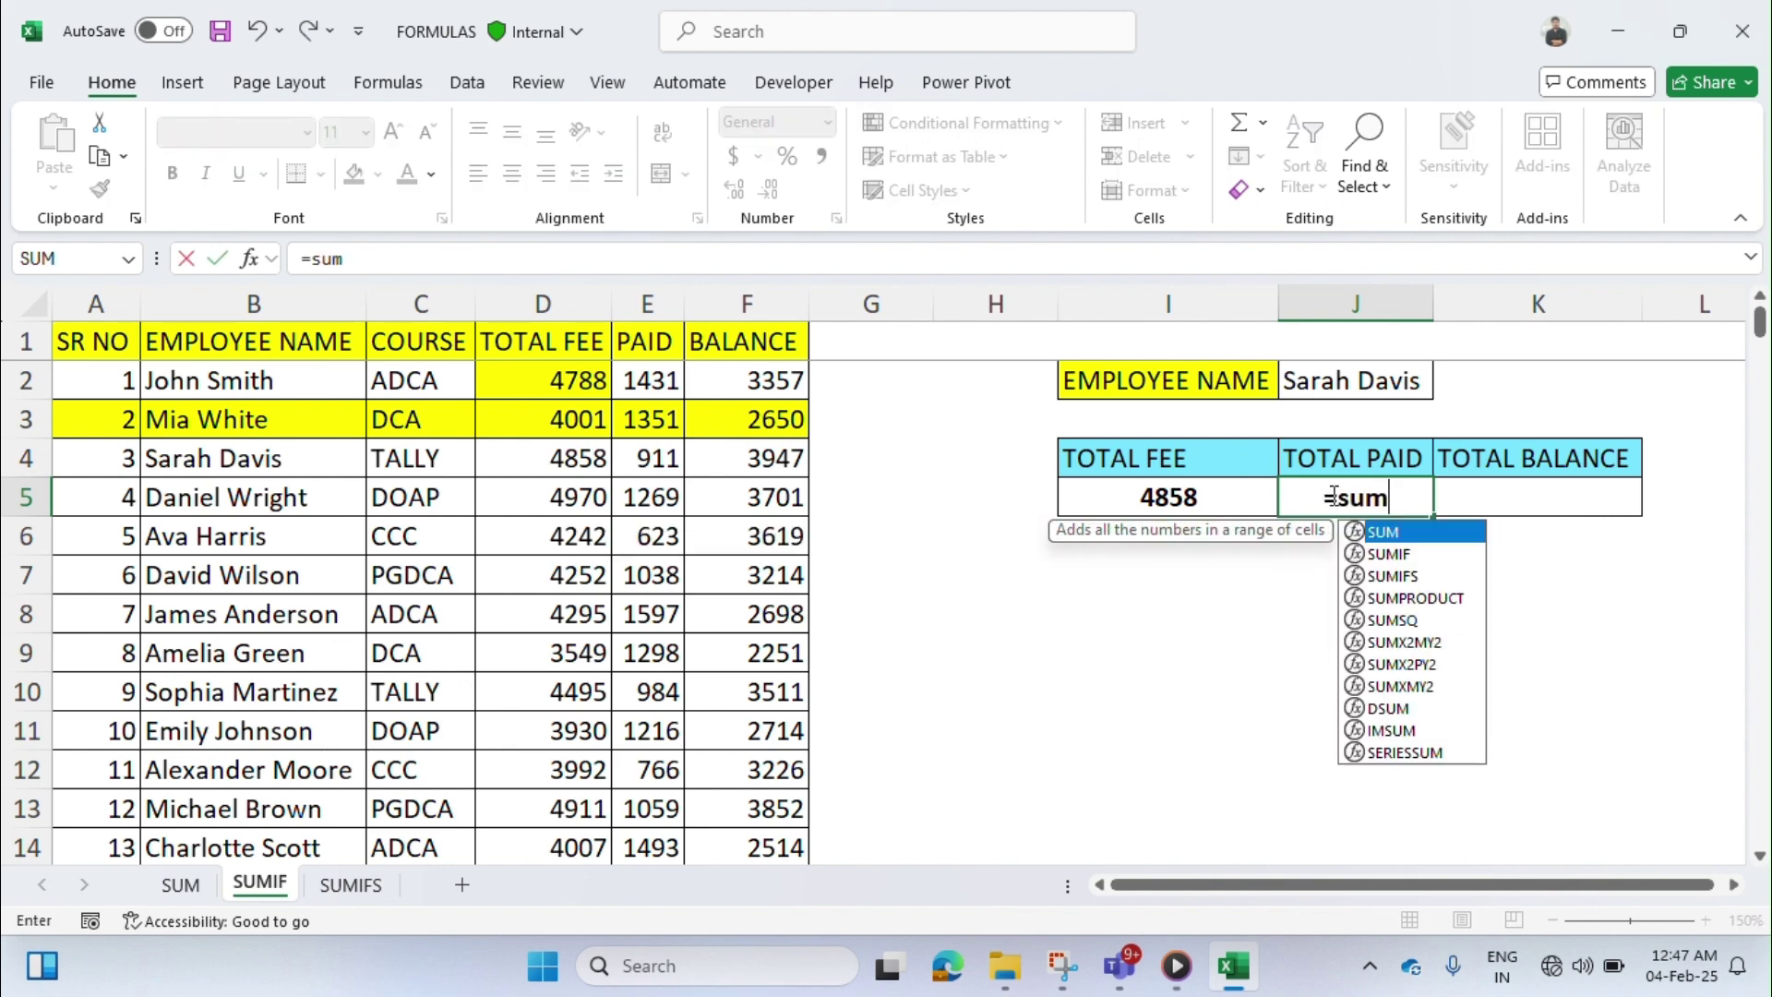
{"action": "key", "text": "Down"}
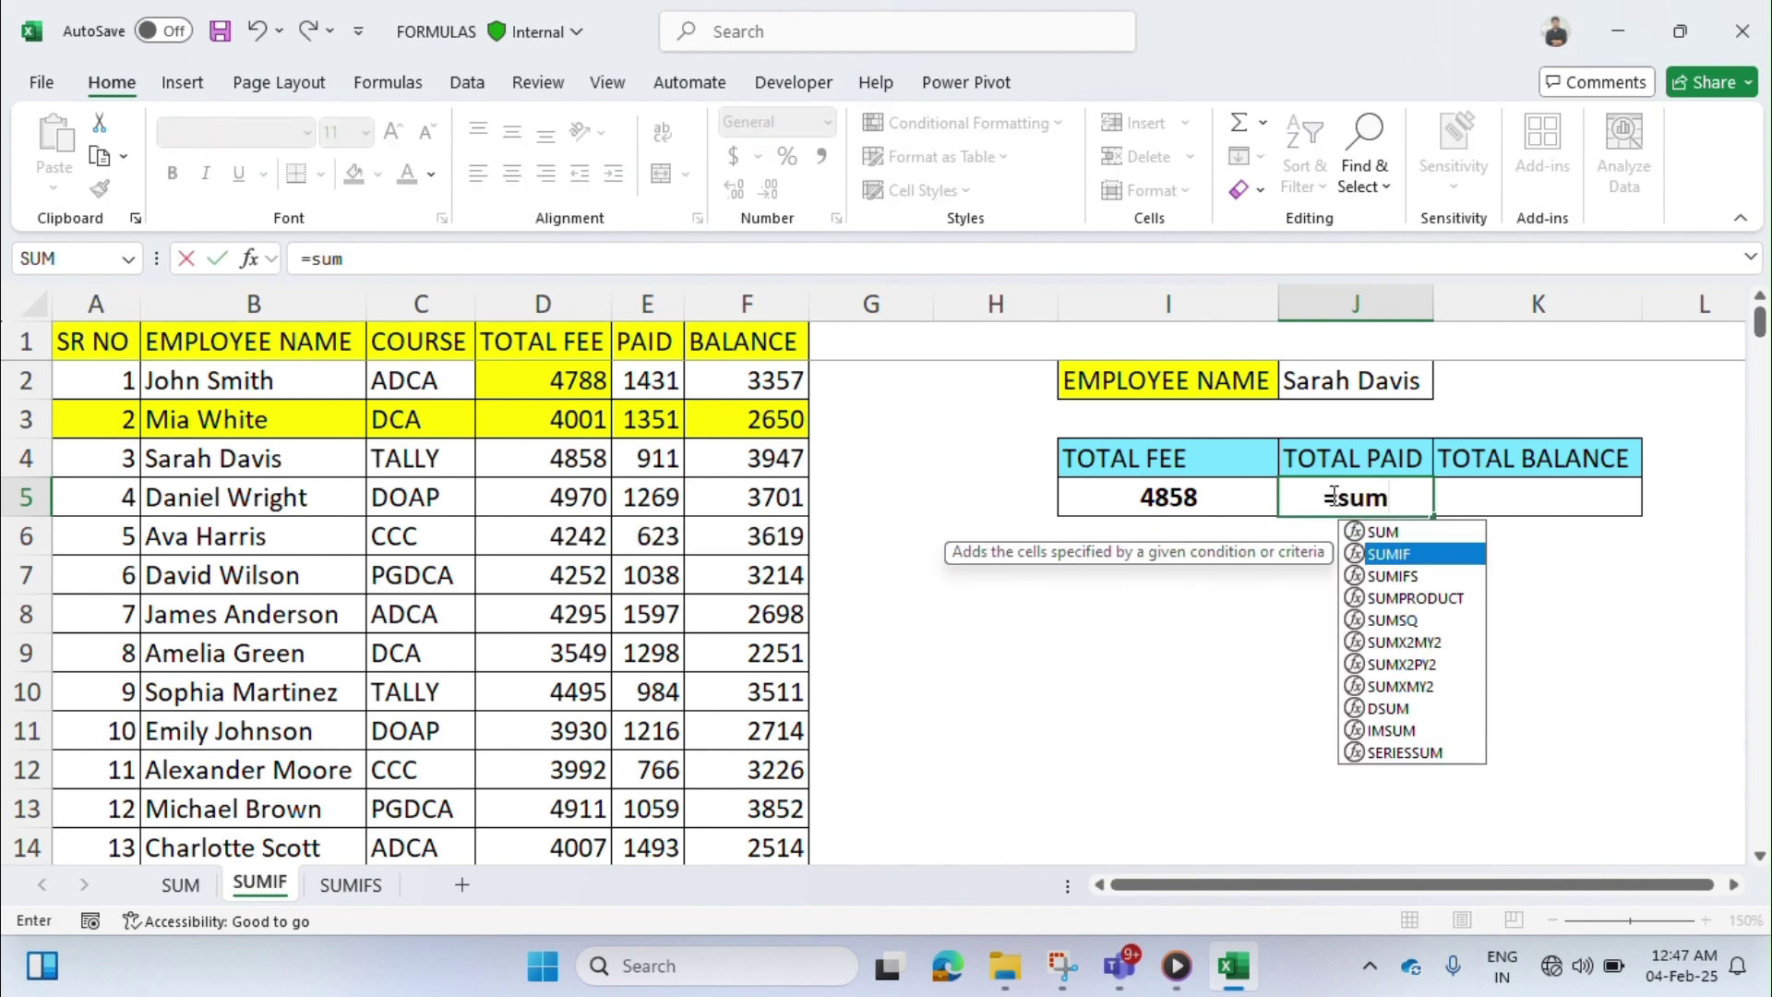
{"action": "key", "text": "Tab"}
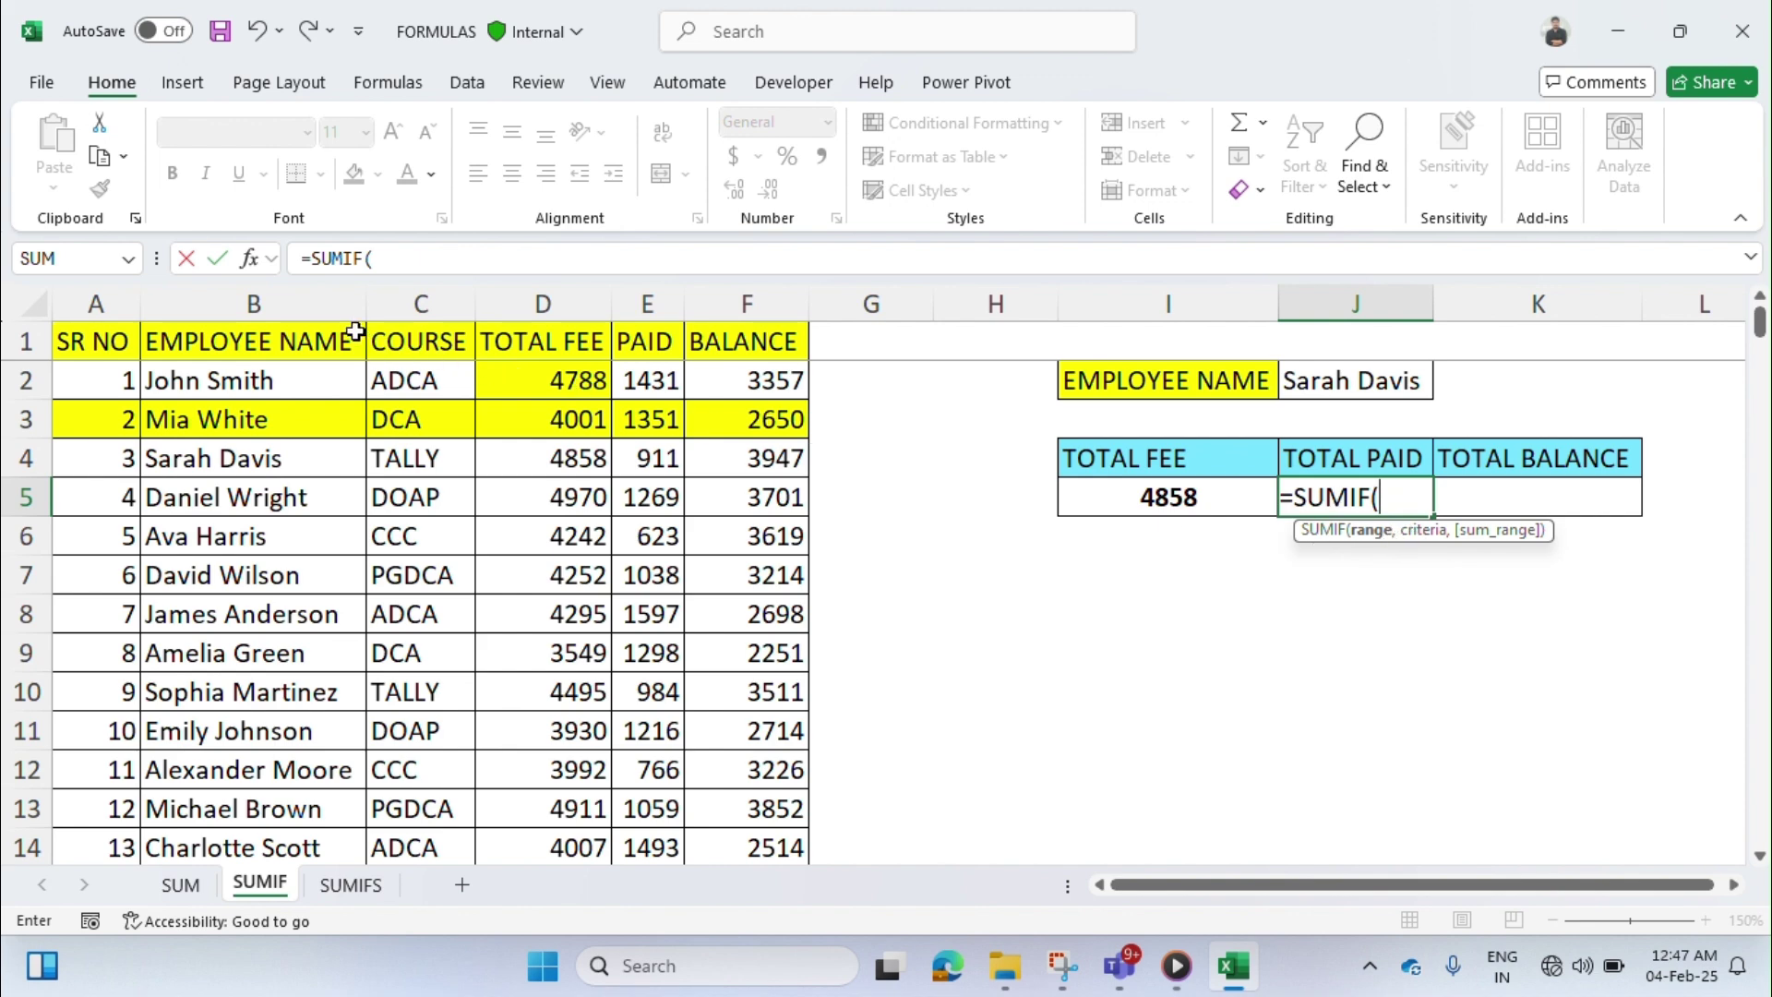
{"action": "left_click", "coordinate": [325, 309]}
{"action": "type", "text": ","}
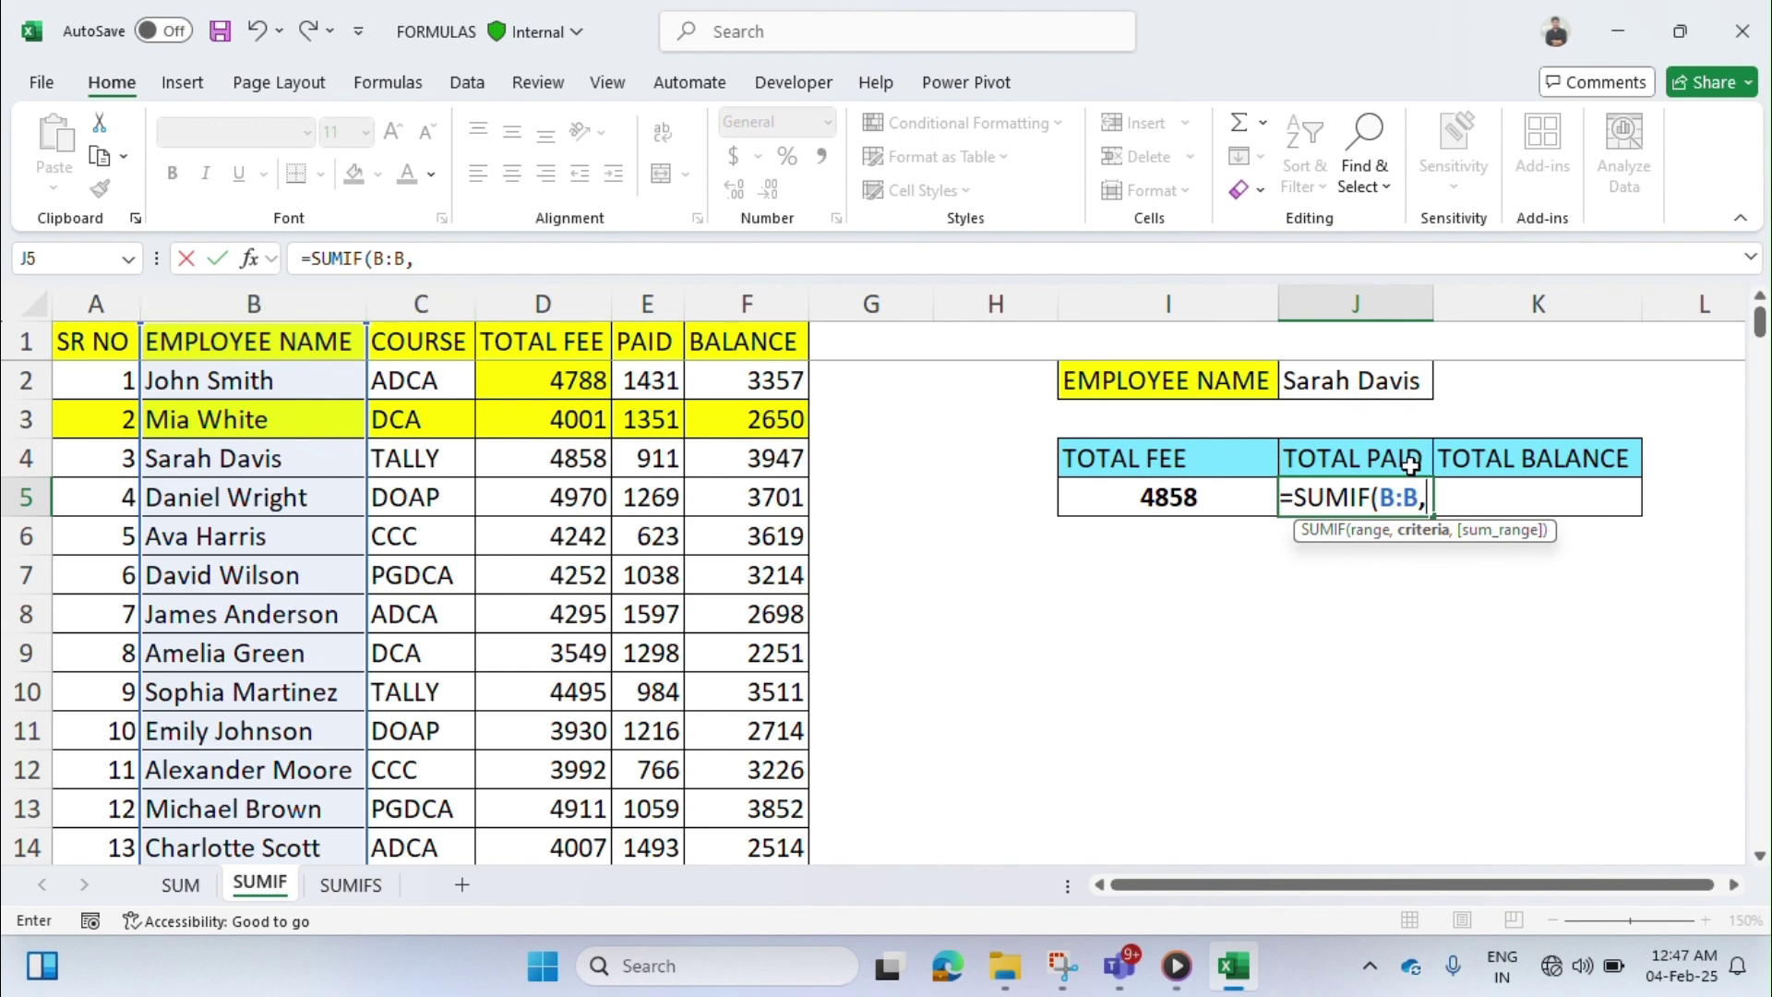
{"action": "left_click", "coordinate": [1348, 383]}
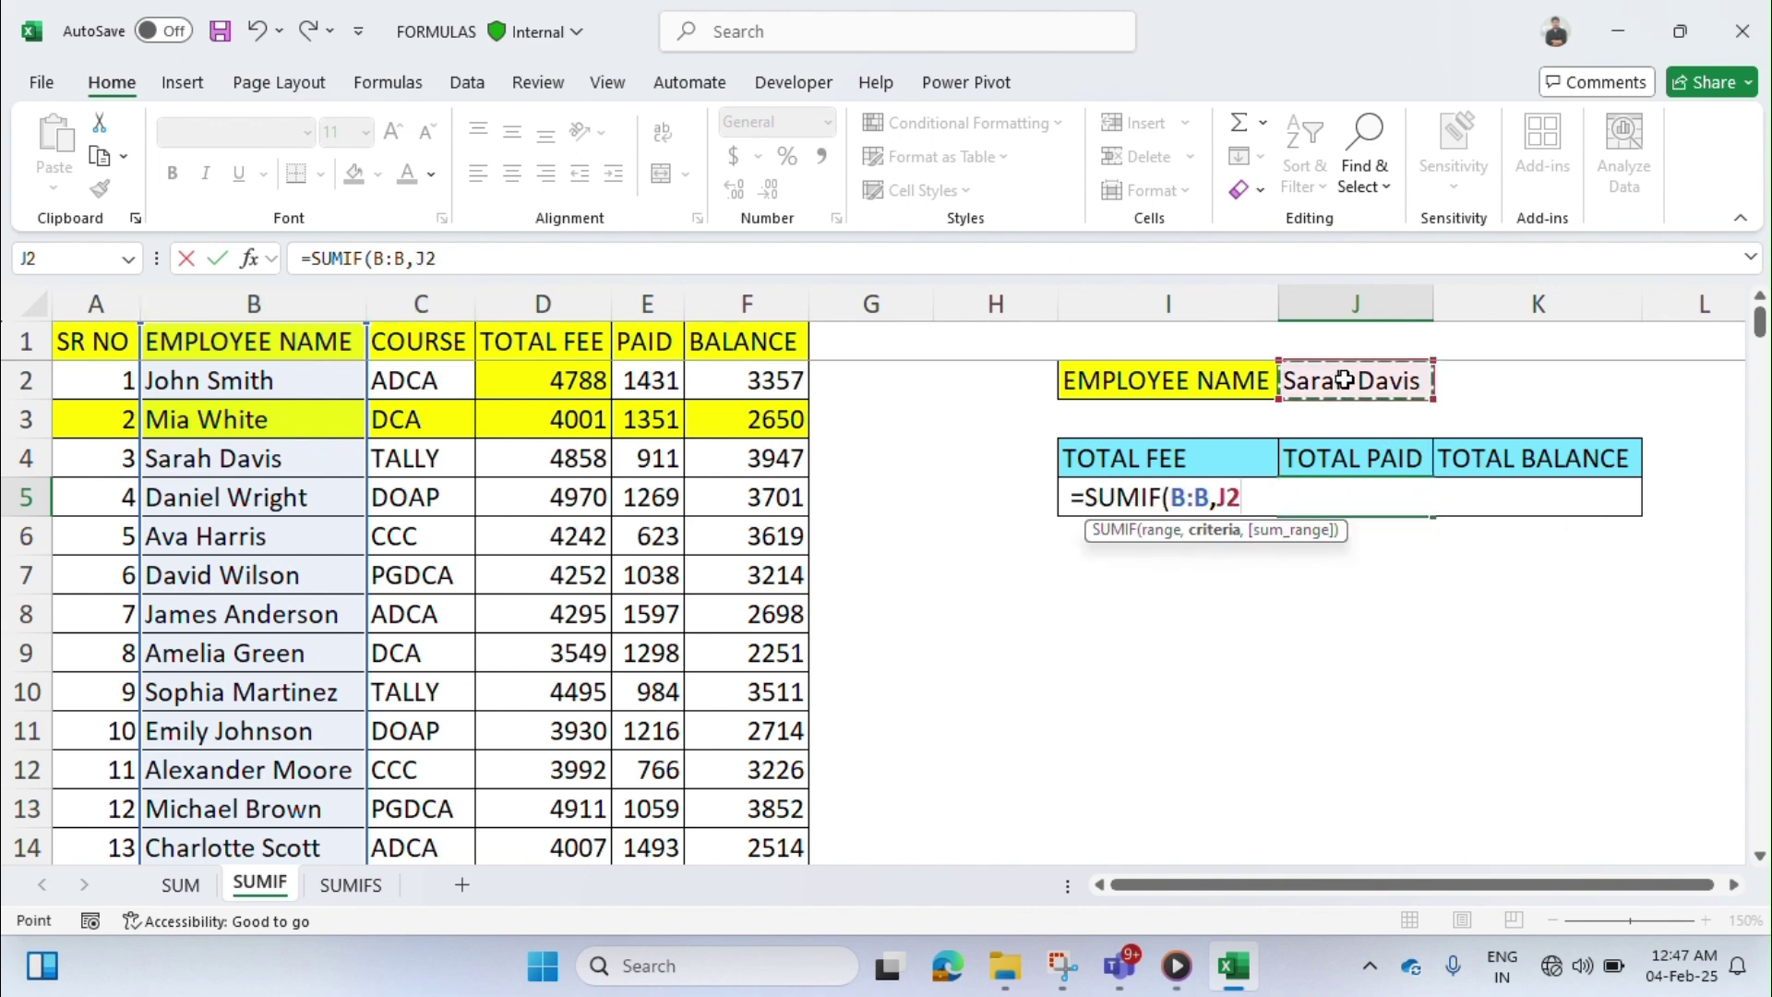
{"action": "type", "text": ","}
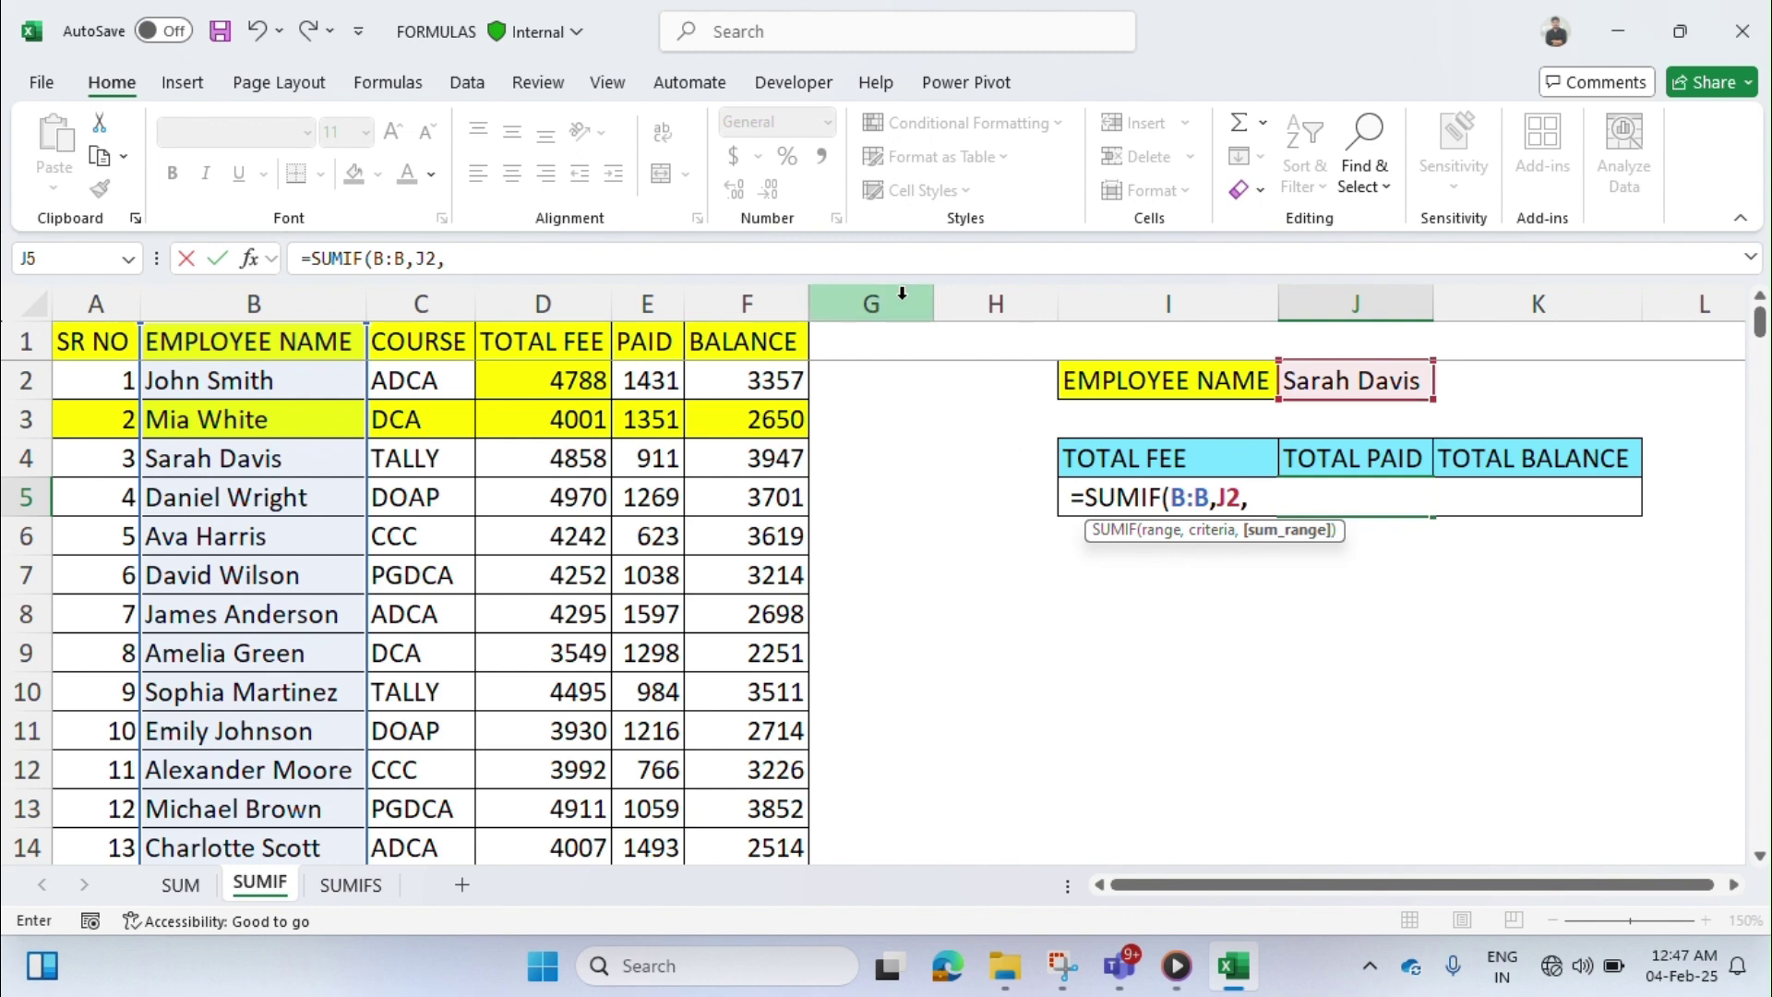
{"action": "left_click", "coordinate": [649, 302]}
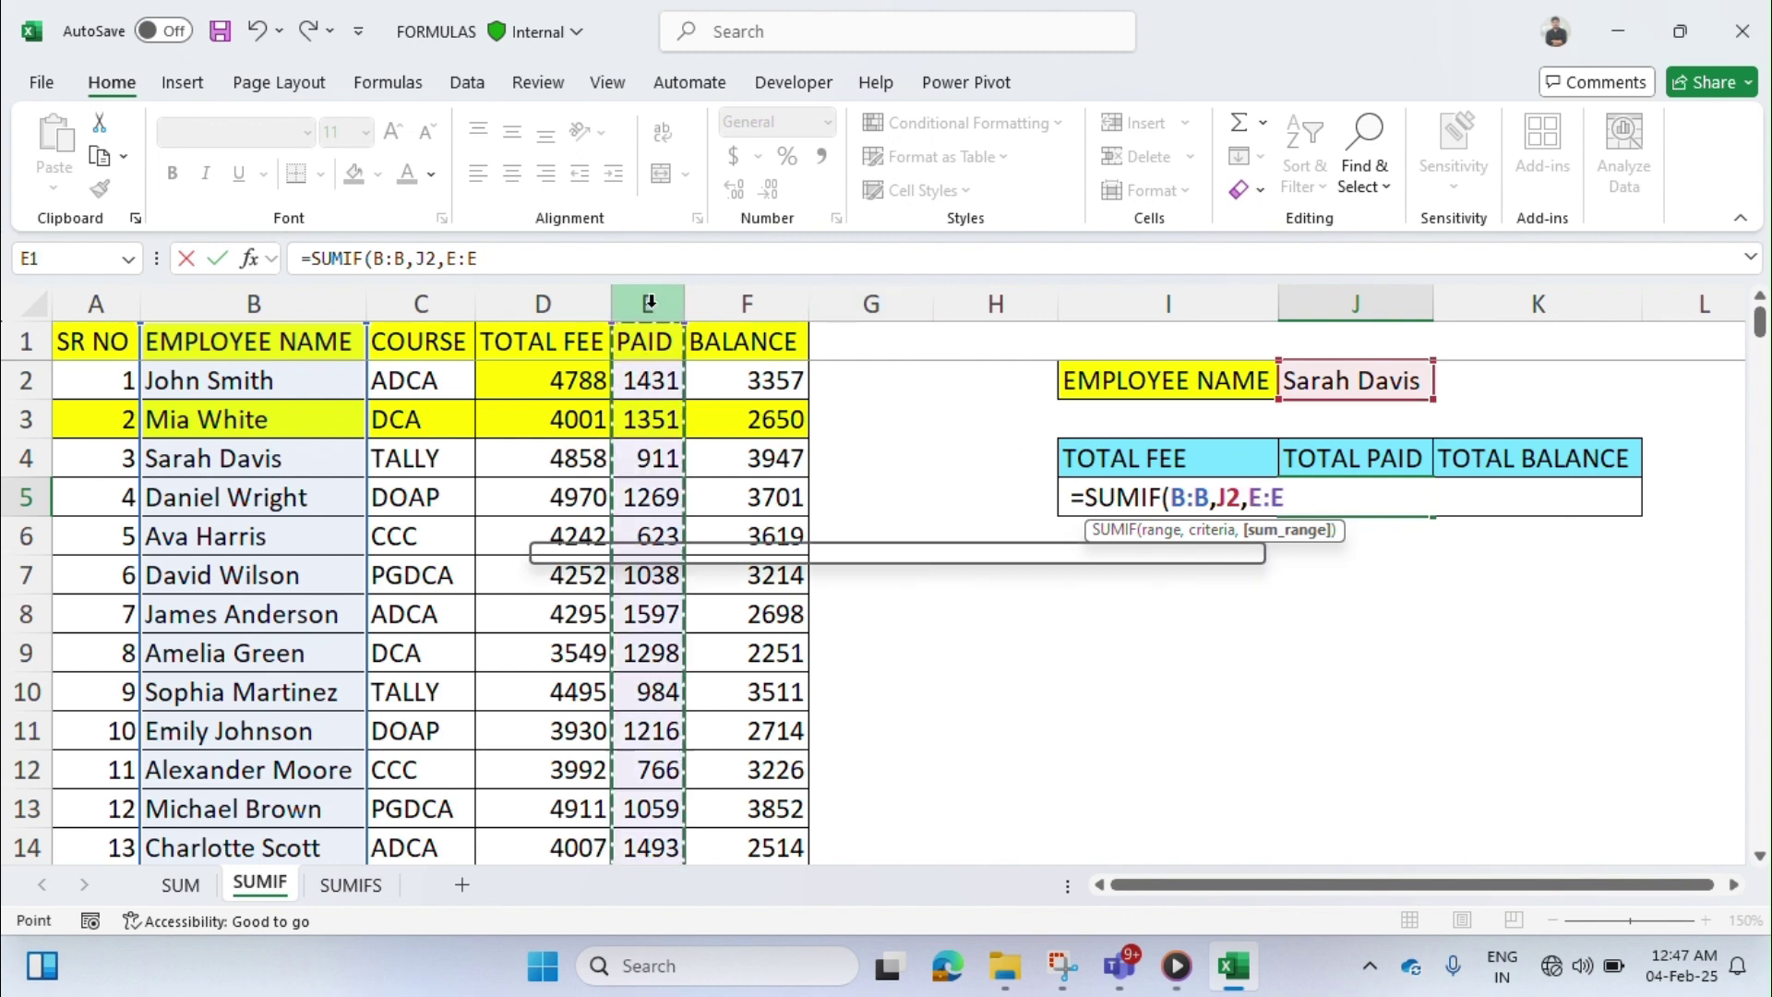
{"action": "key", "text": "Return"}
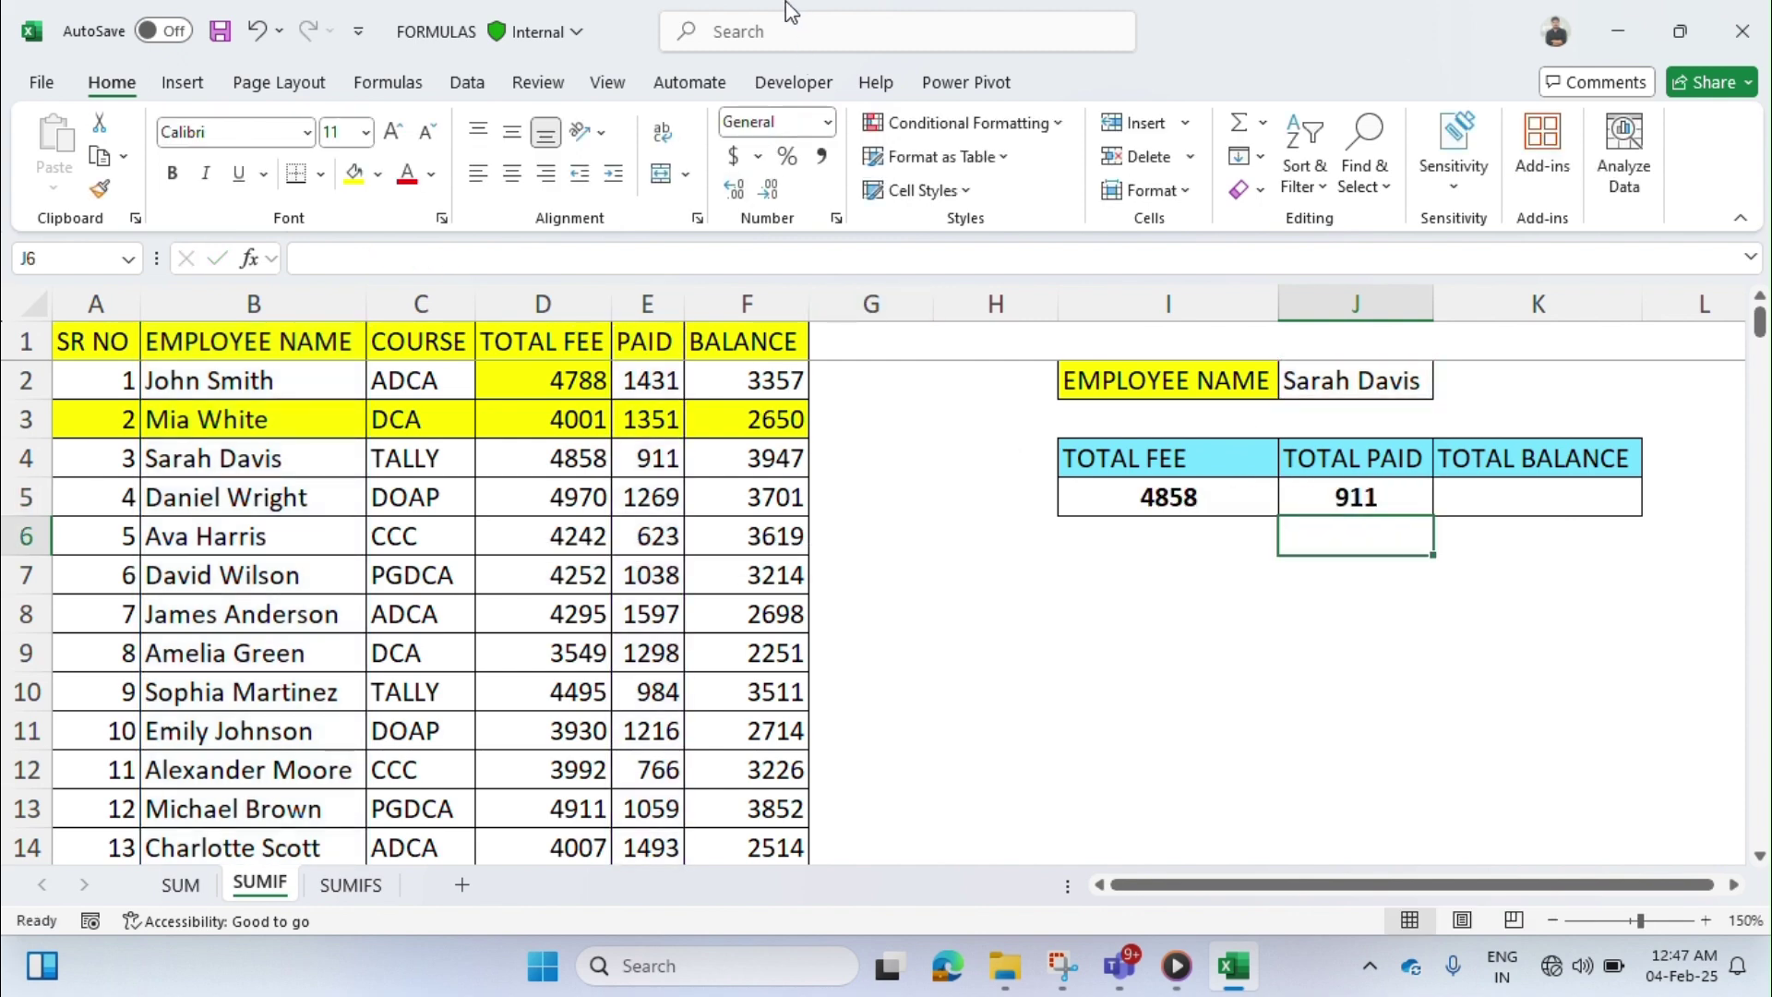
- Highlight the empty TOTAL BALANCE result cell K5 with a yellow fill
{"action": "left_click", "coordinate": [753, 39]}
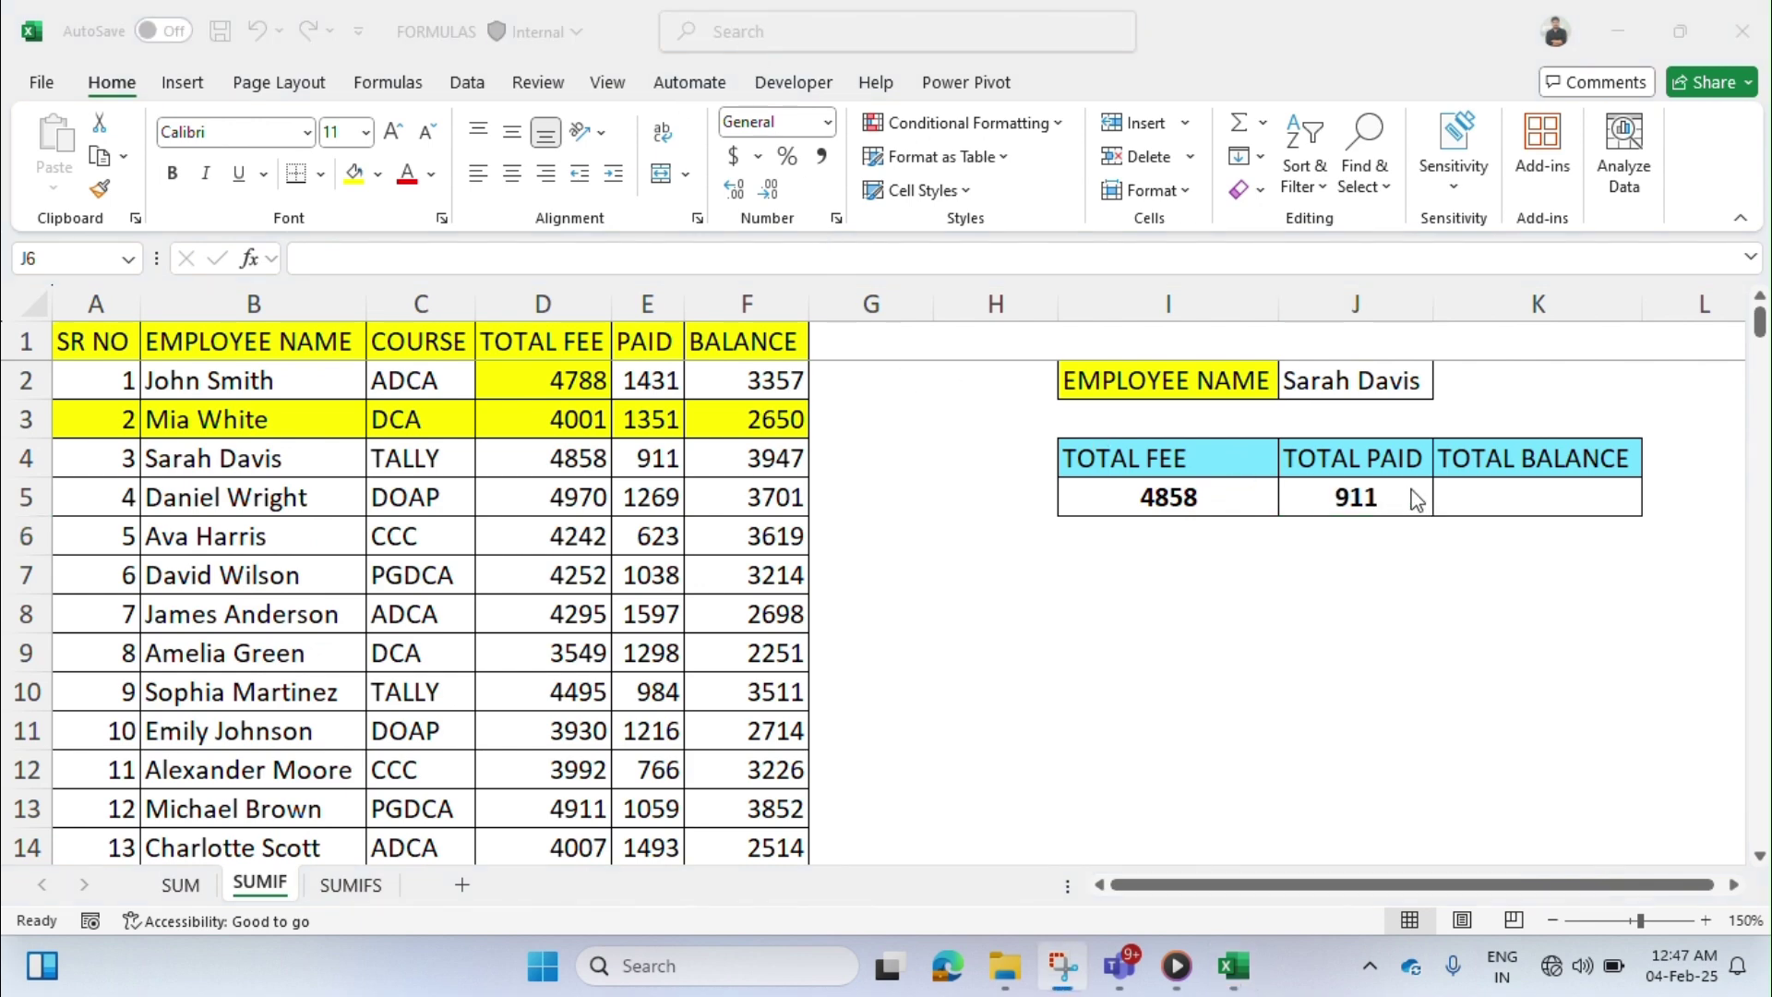
{"action": "left_click", "coordinate": [1463, 497]}
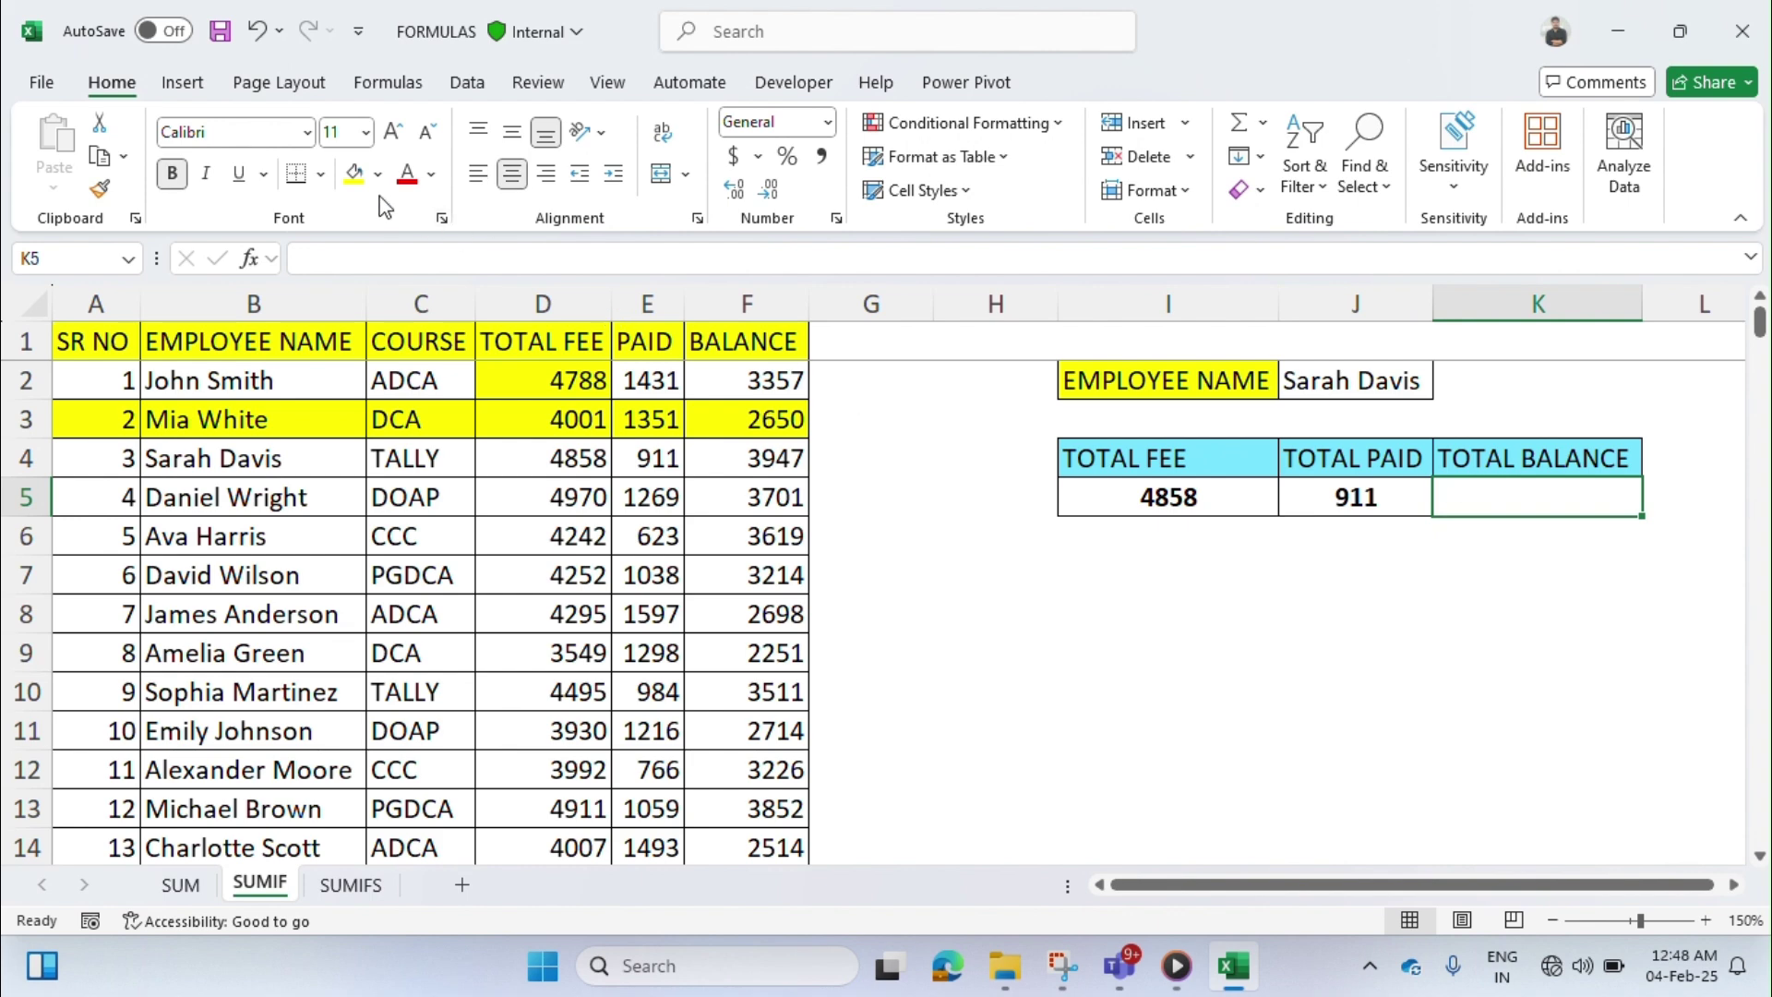
{"action": "left_click", "coordinate": [355, 176]}
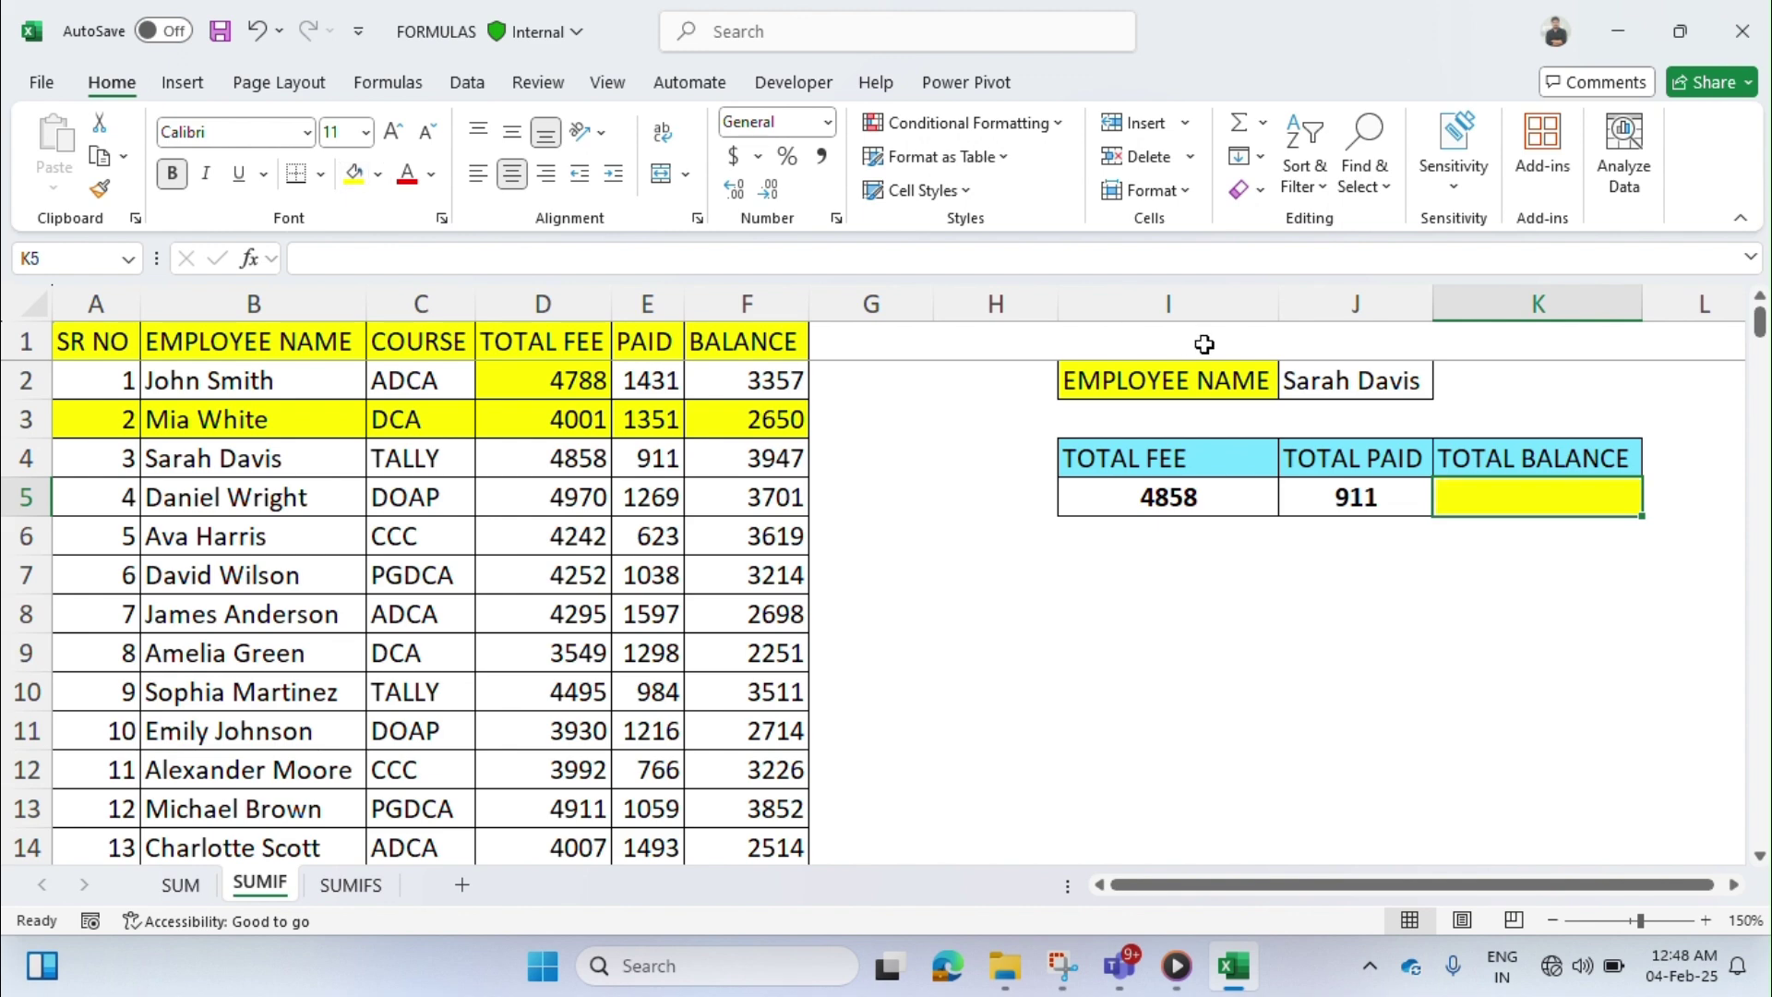
- Set the PAID amount in E4 for the employee under SR NO 3 to 2000 and check the TOTAL PAID result in J5
{"action": "left_click", "coordinate": [1359, 382]}
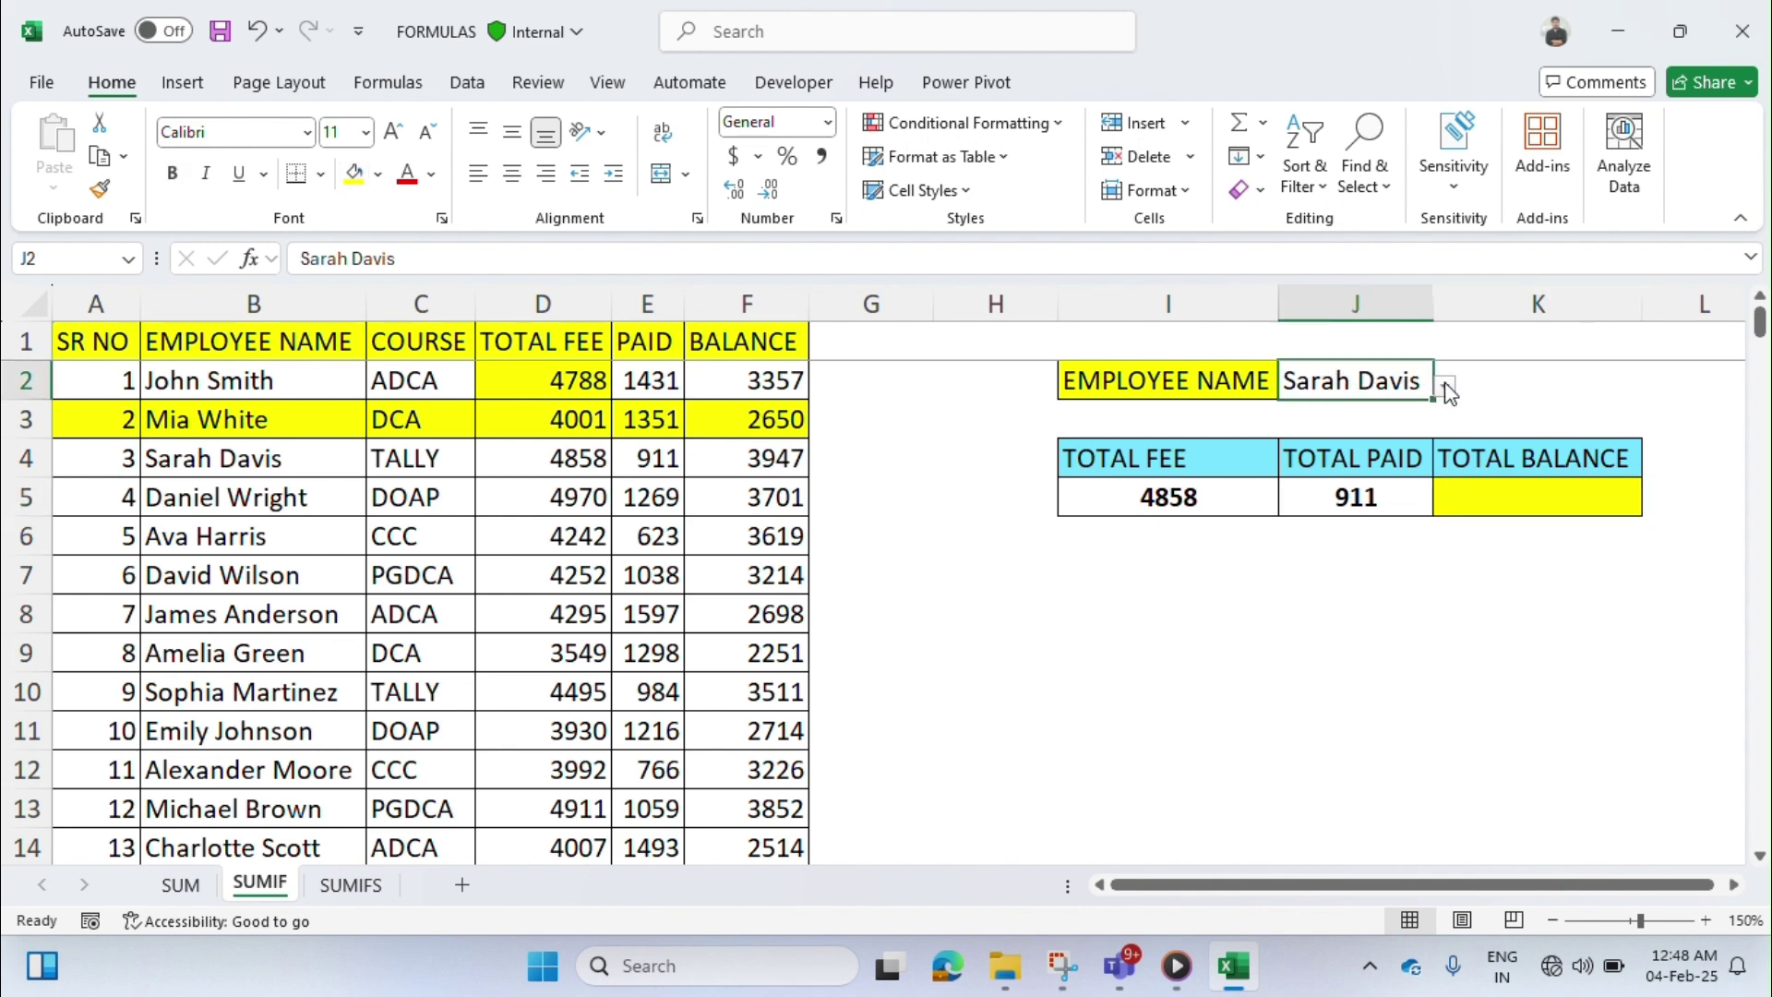
{"action": "left_click", "coordinate": [1446, 388]}
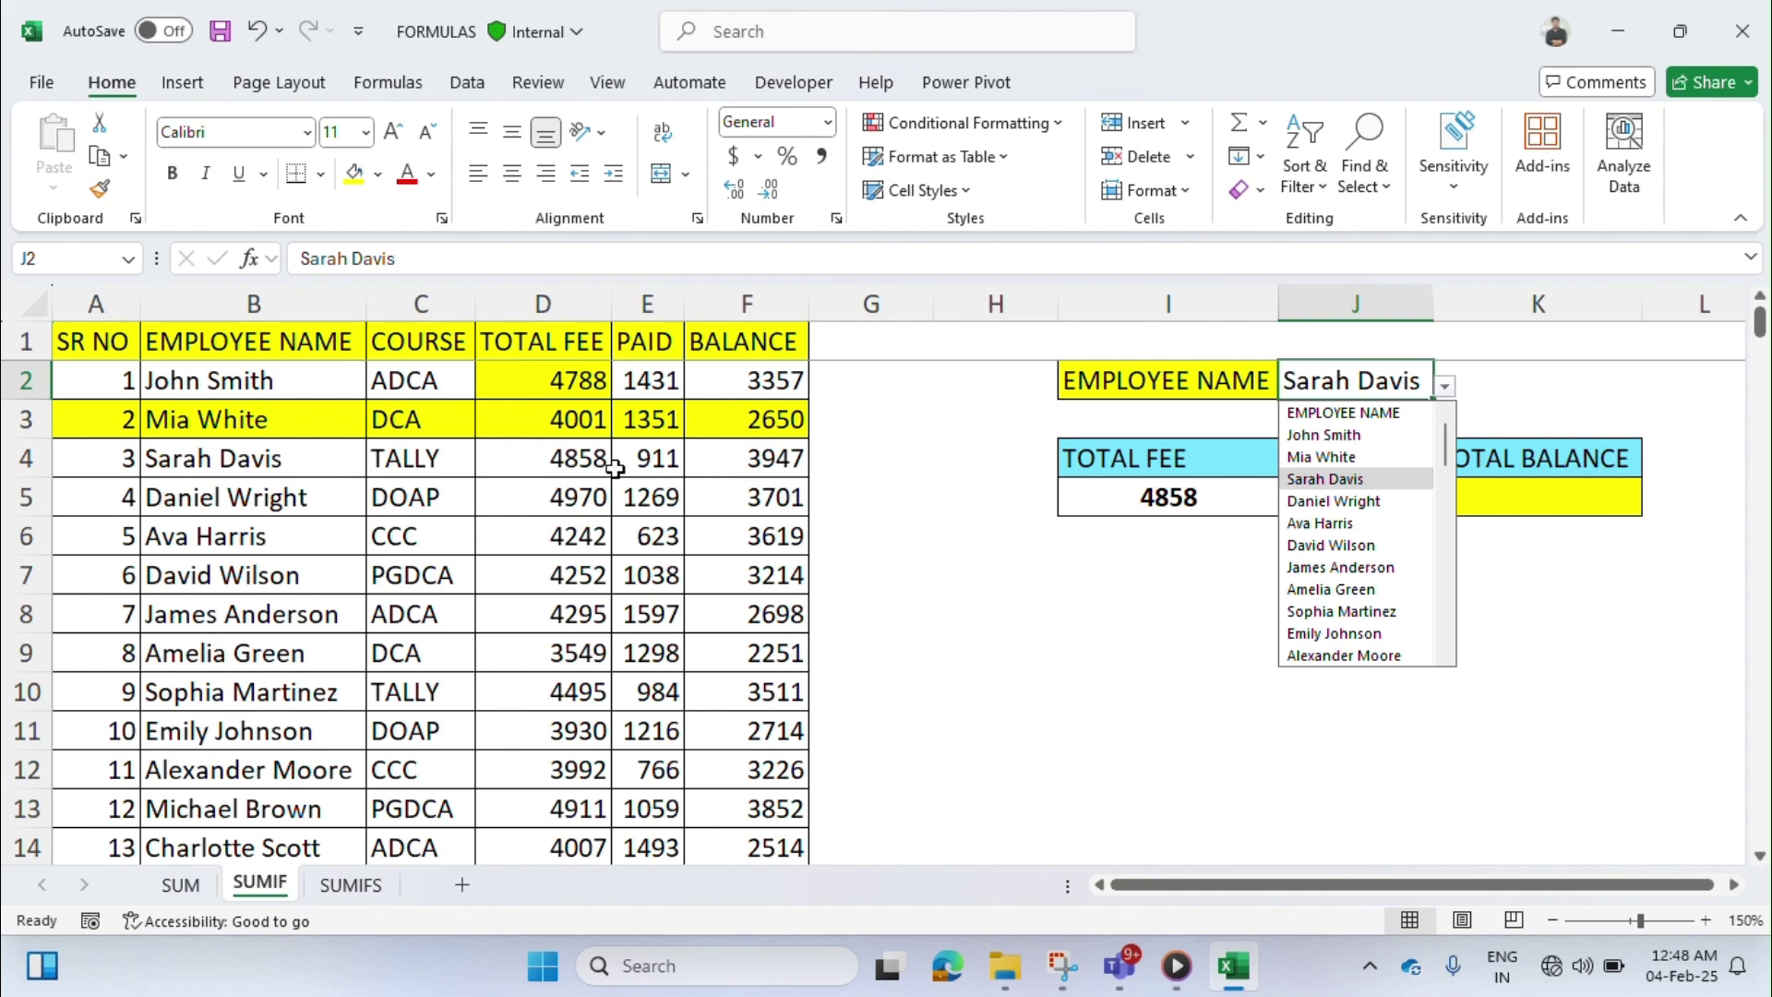
{"action": "left_click", "coordinate": [560, 379]}
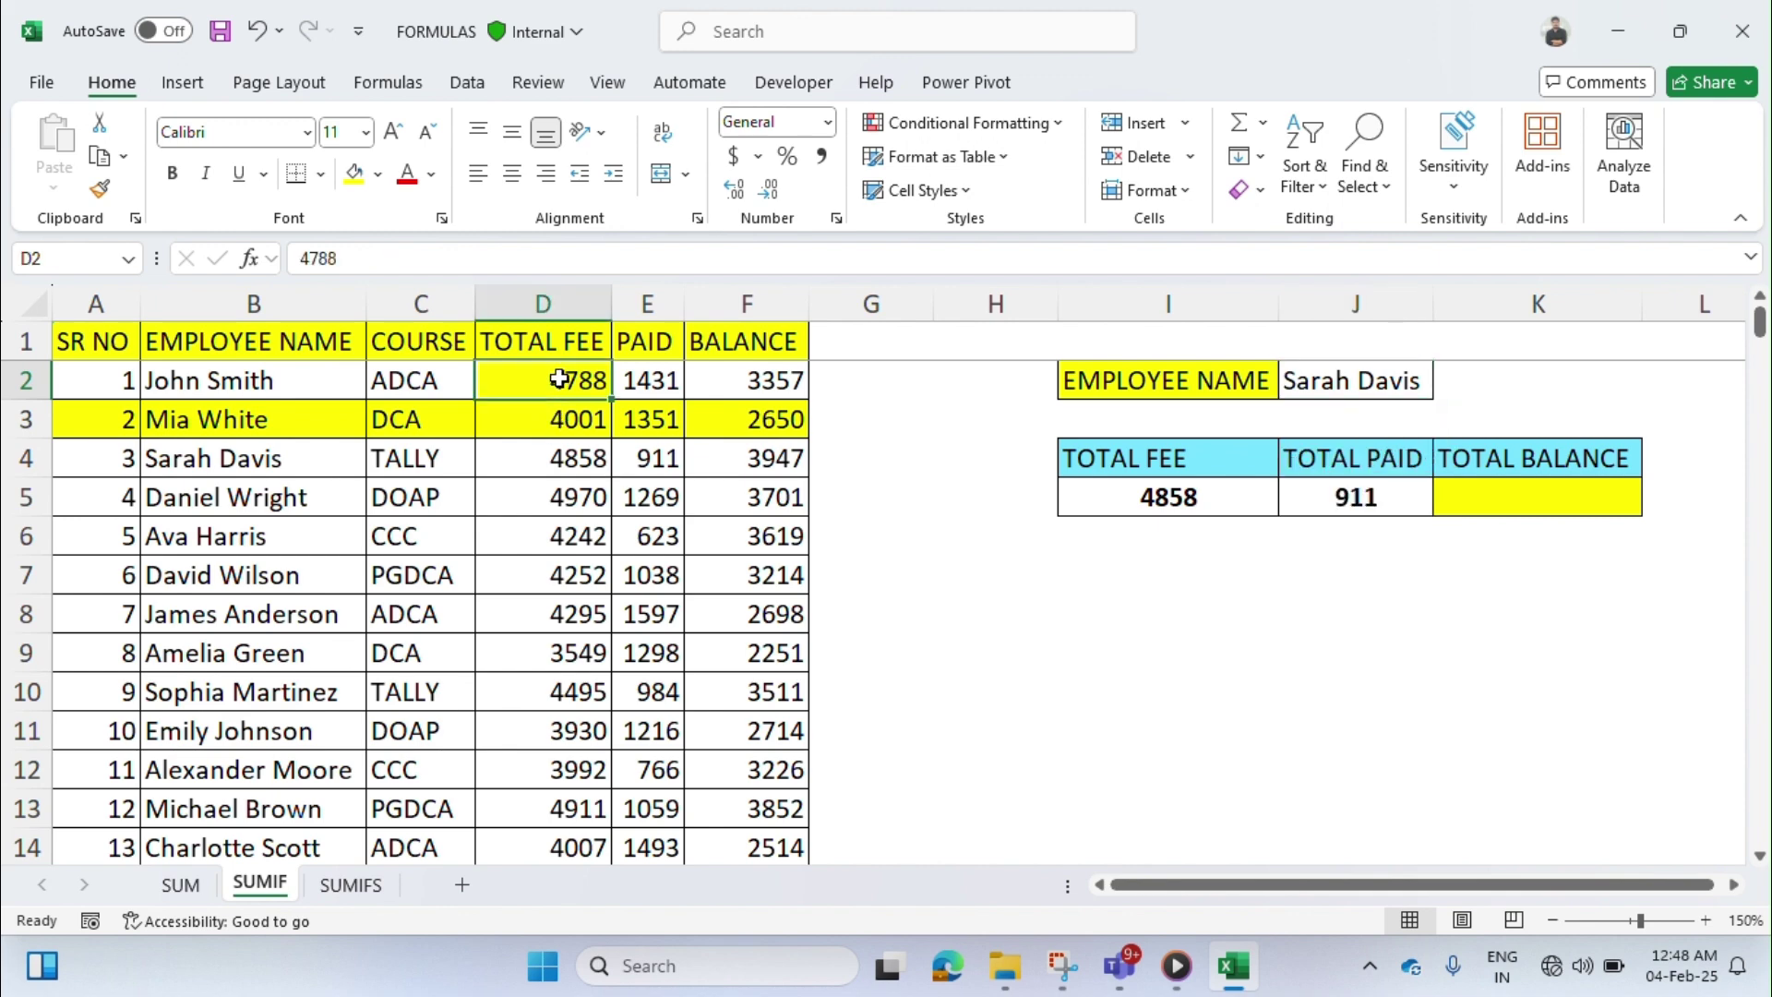
{"action": "left_click", "coordinate": [563, 420]}
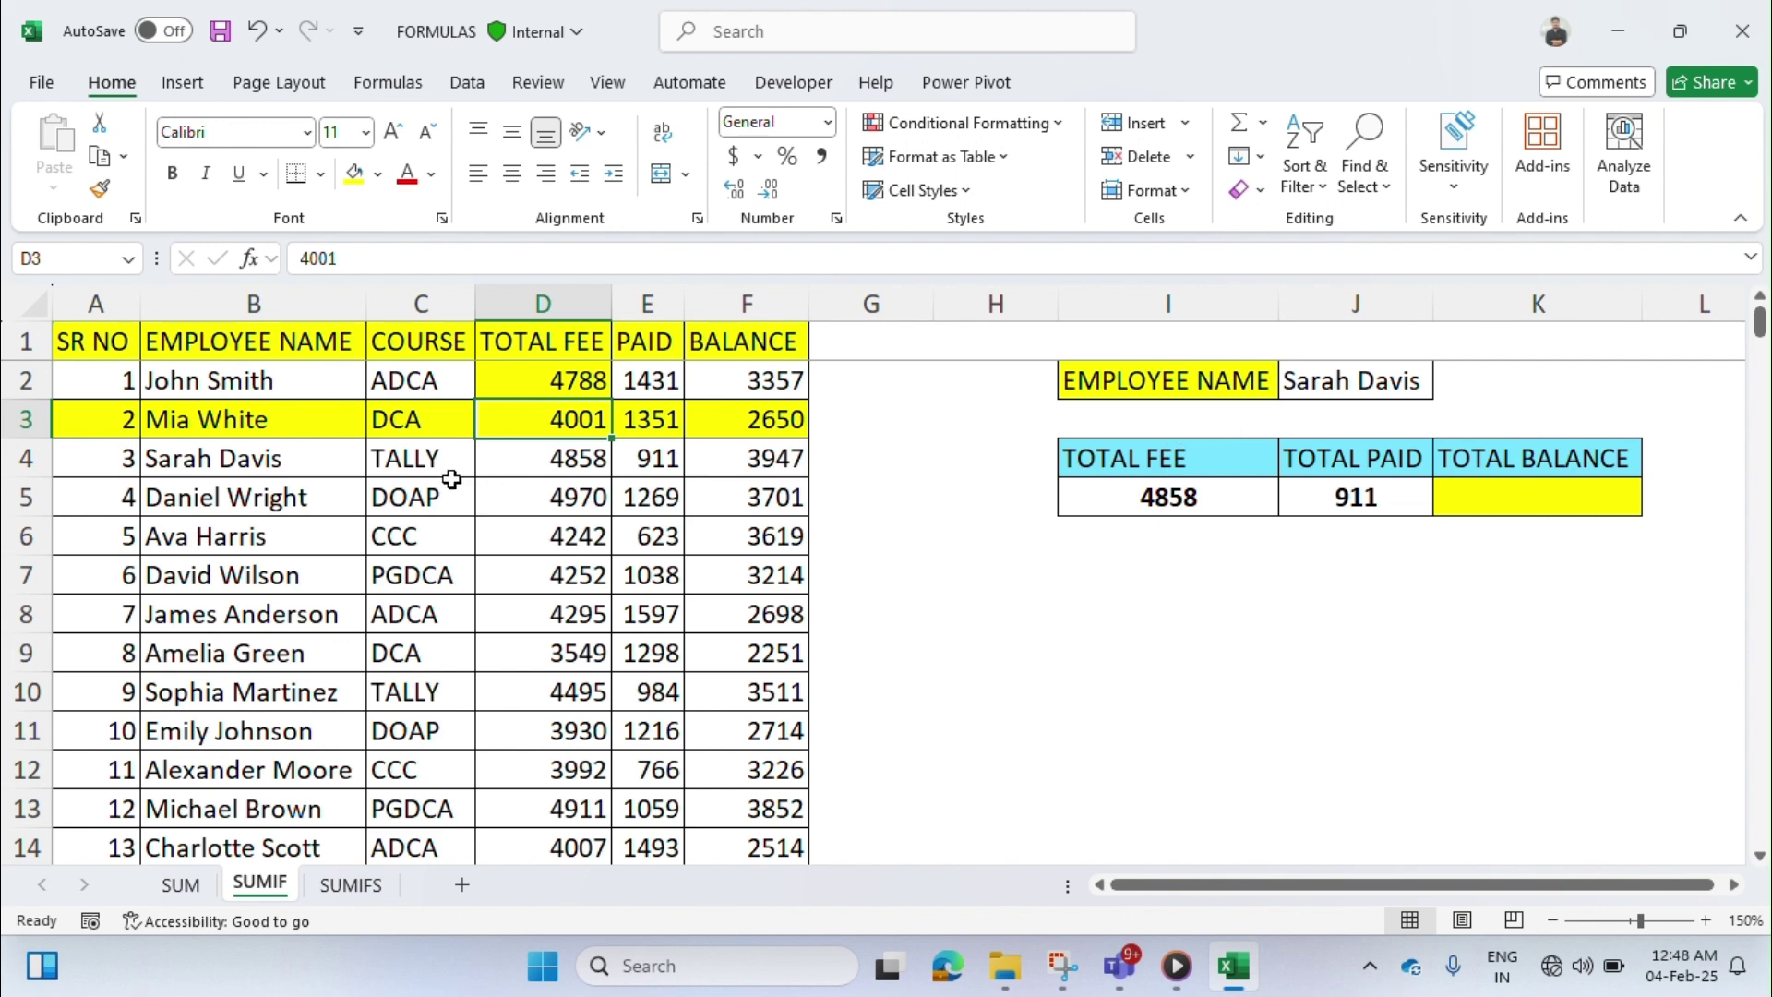
{"action": "left_click", "coordinate": [526, 466]}
{"action": "key", "text": "Right"}
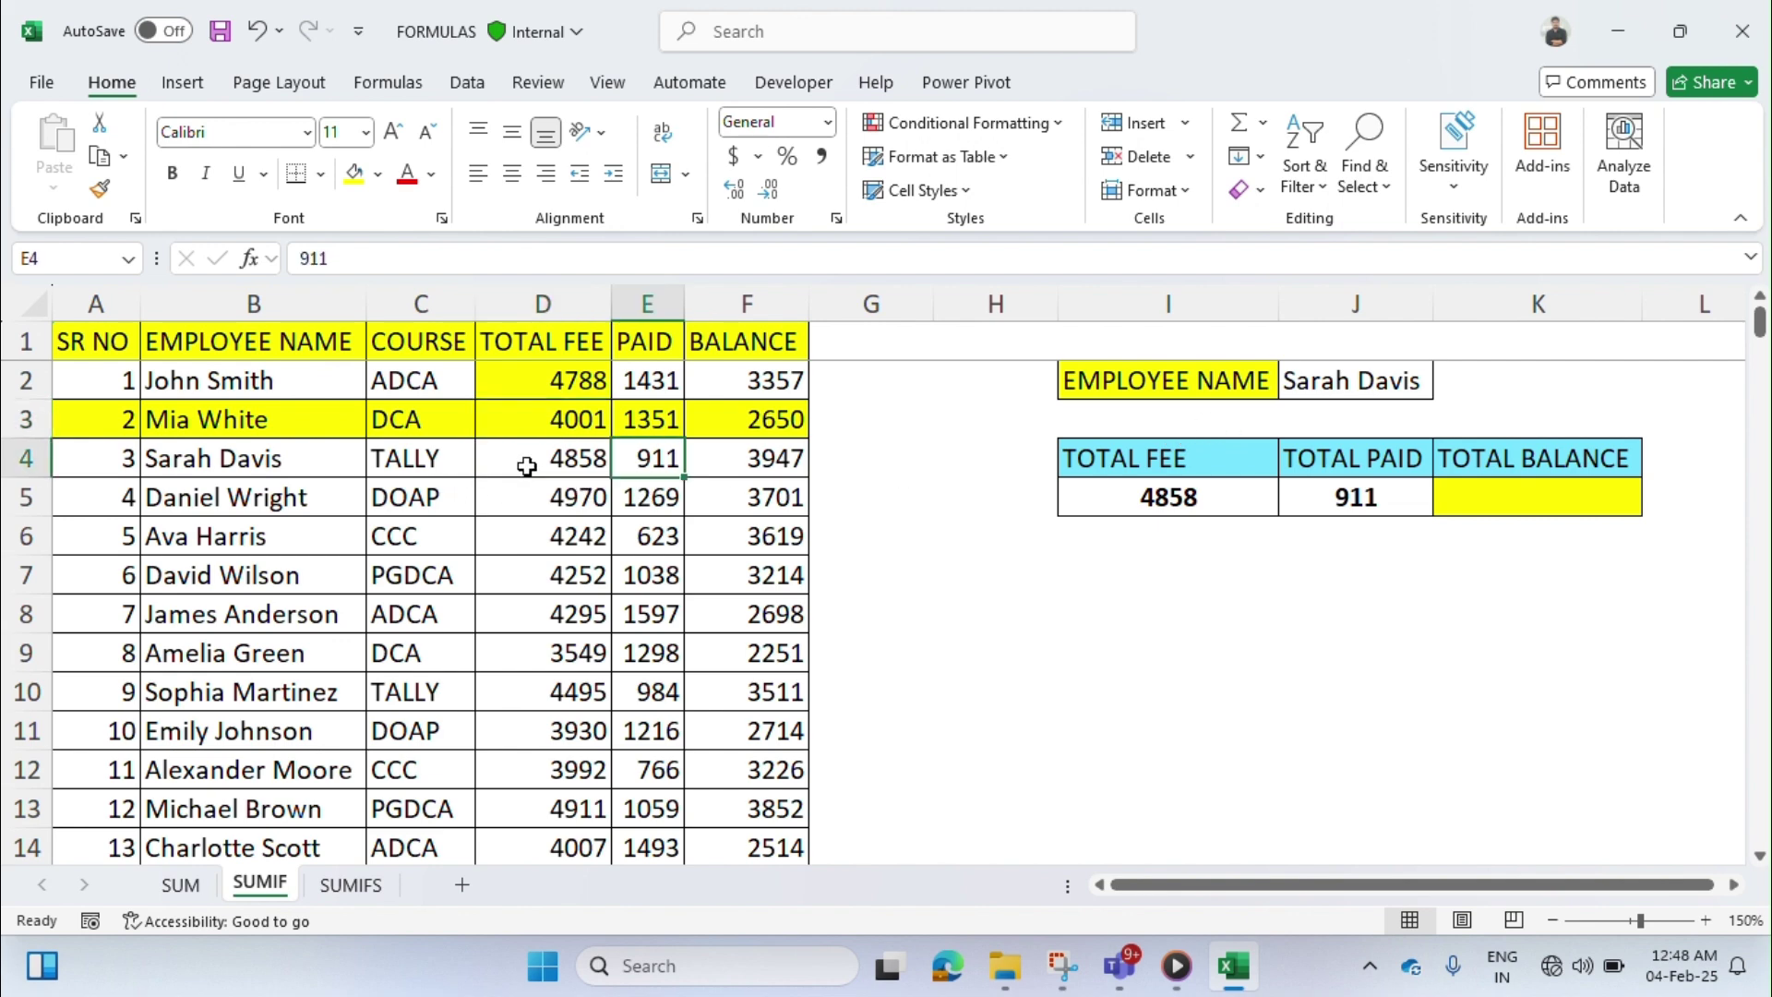
{"action": "type", "text": "2"}
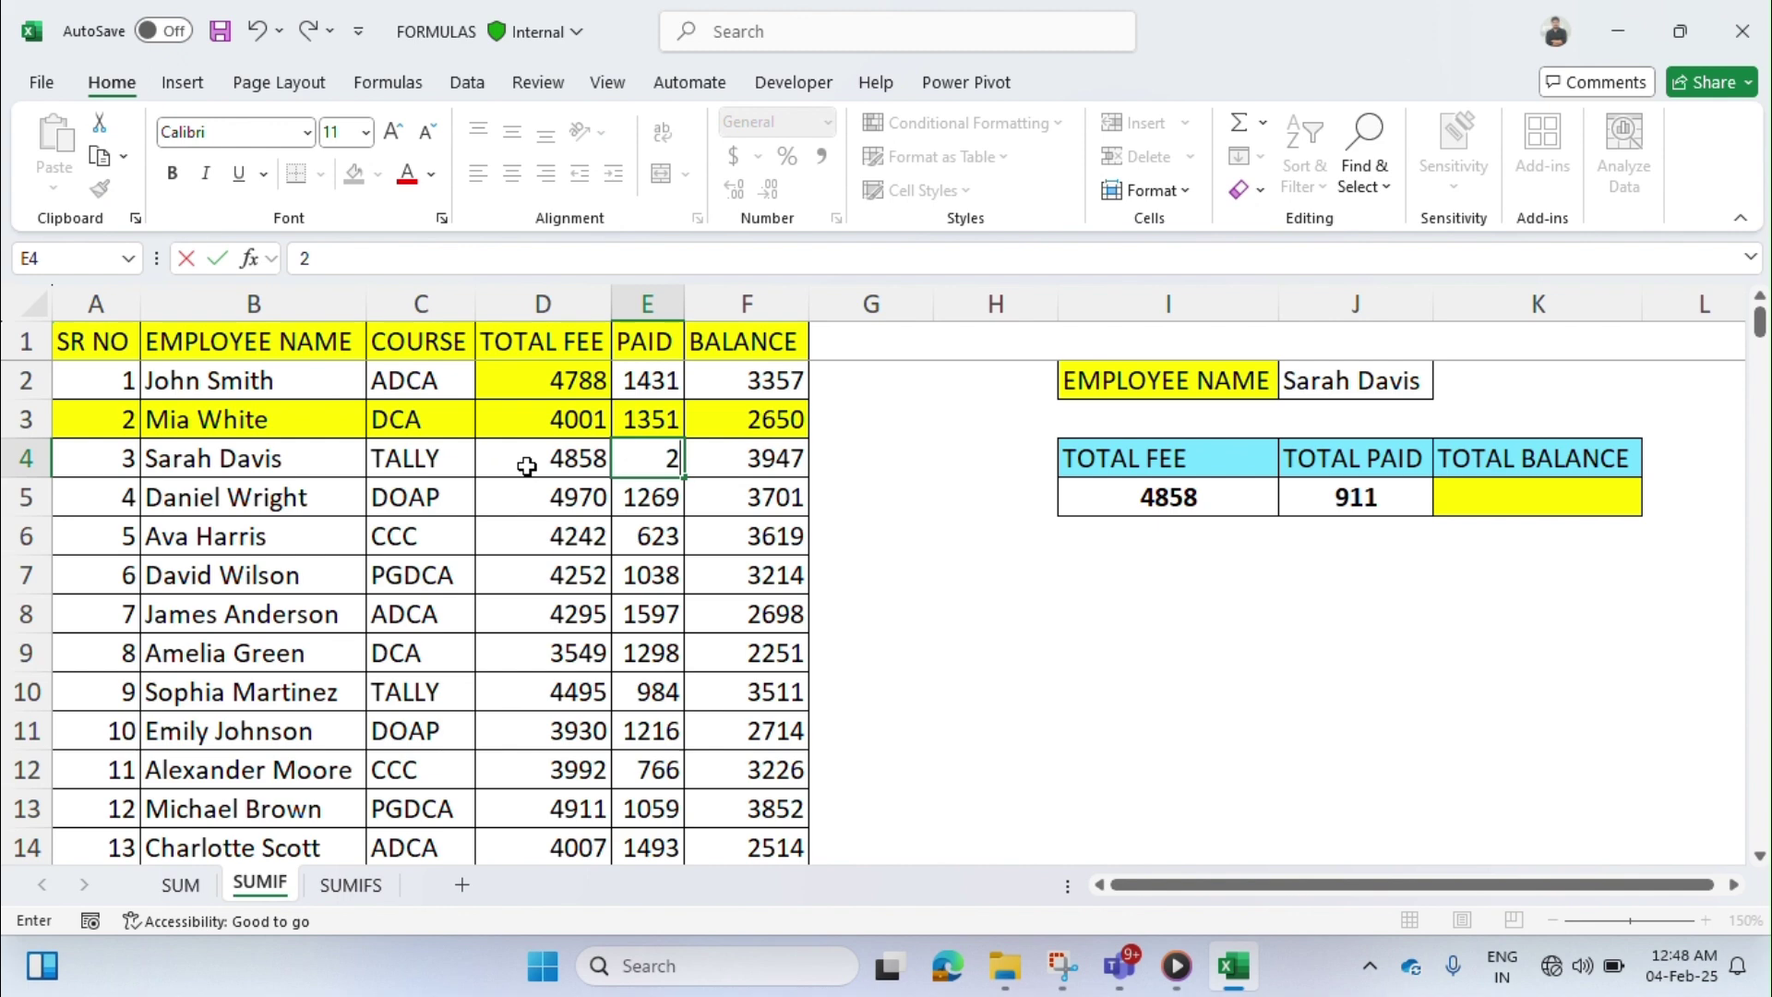
{"action": "type", "text": "000\\"}
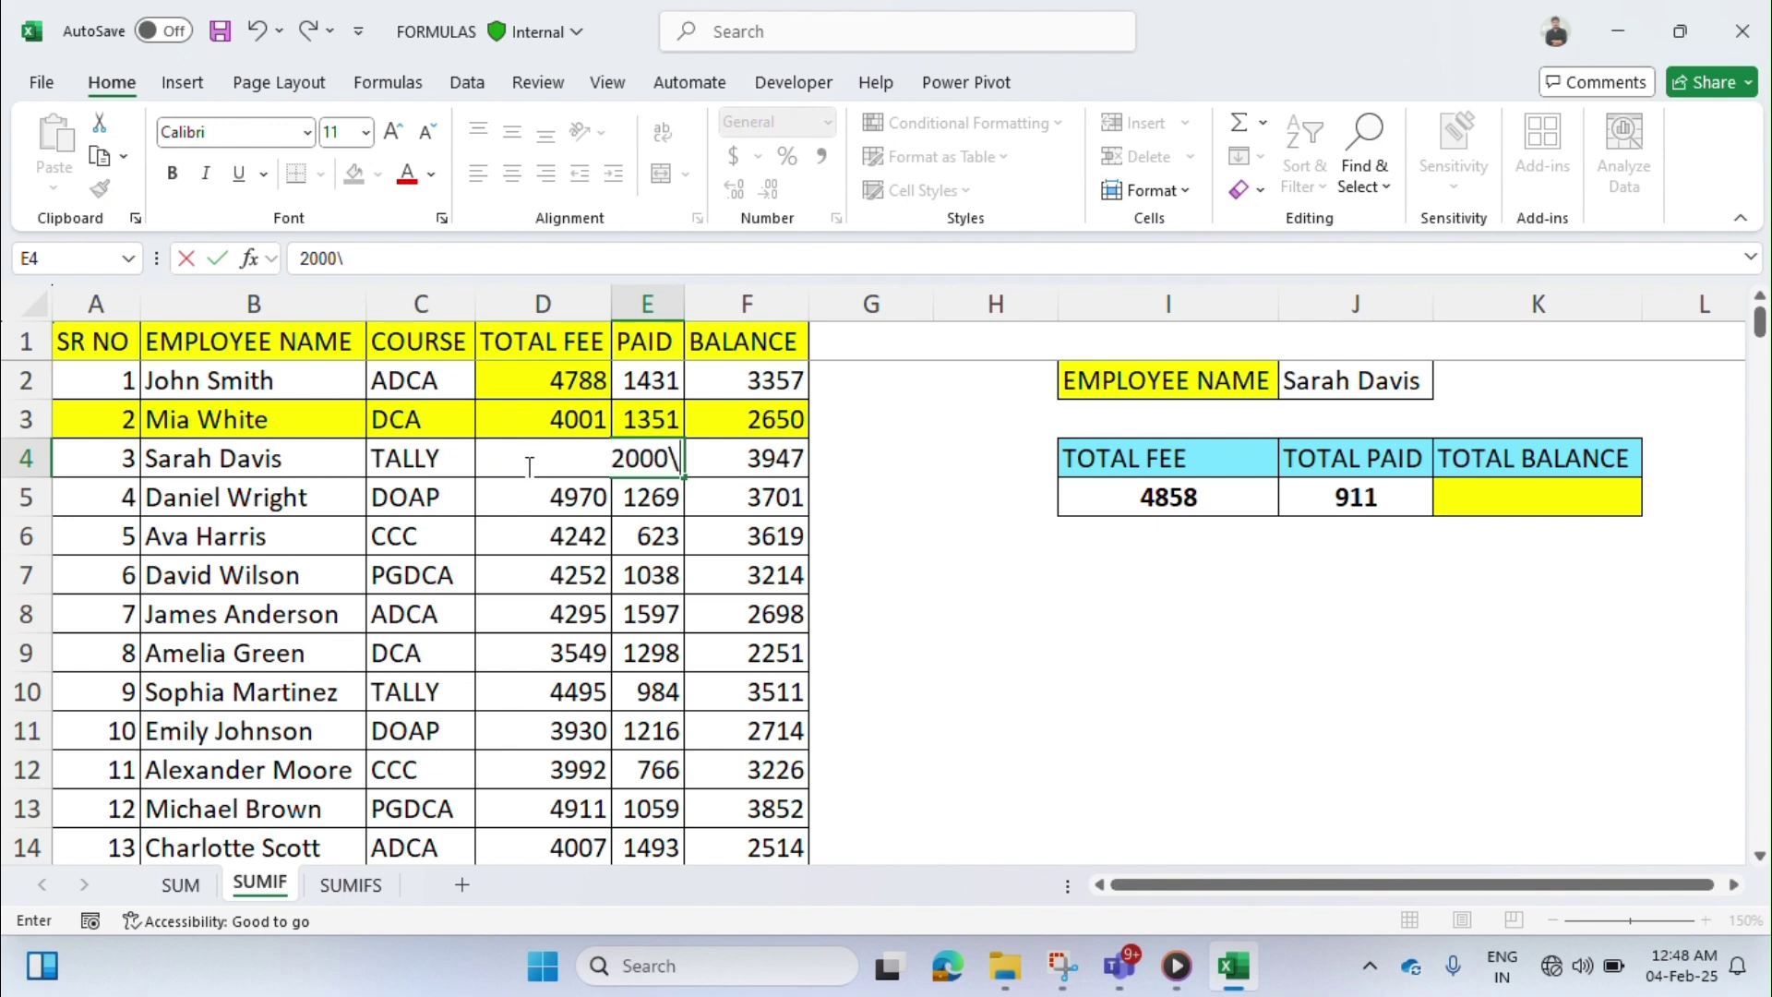
{"action": "key", "text": "BackSpace"}
{"action": "key", "text": "Return"}
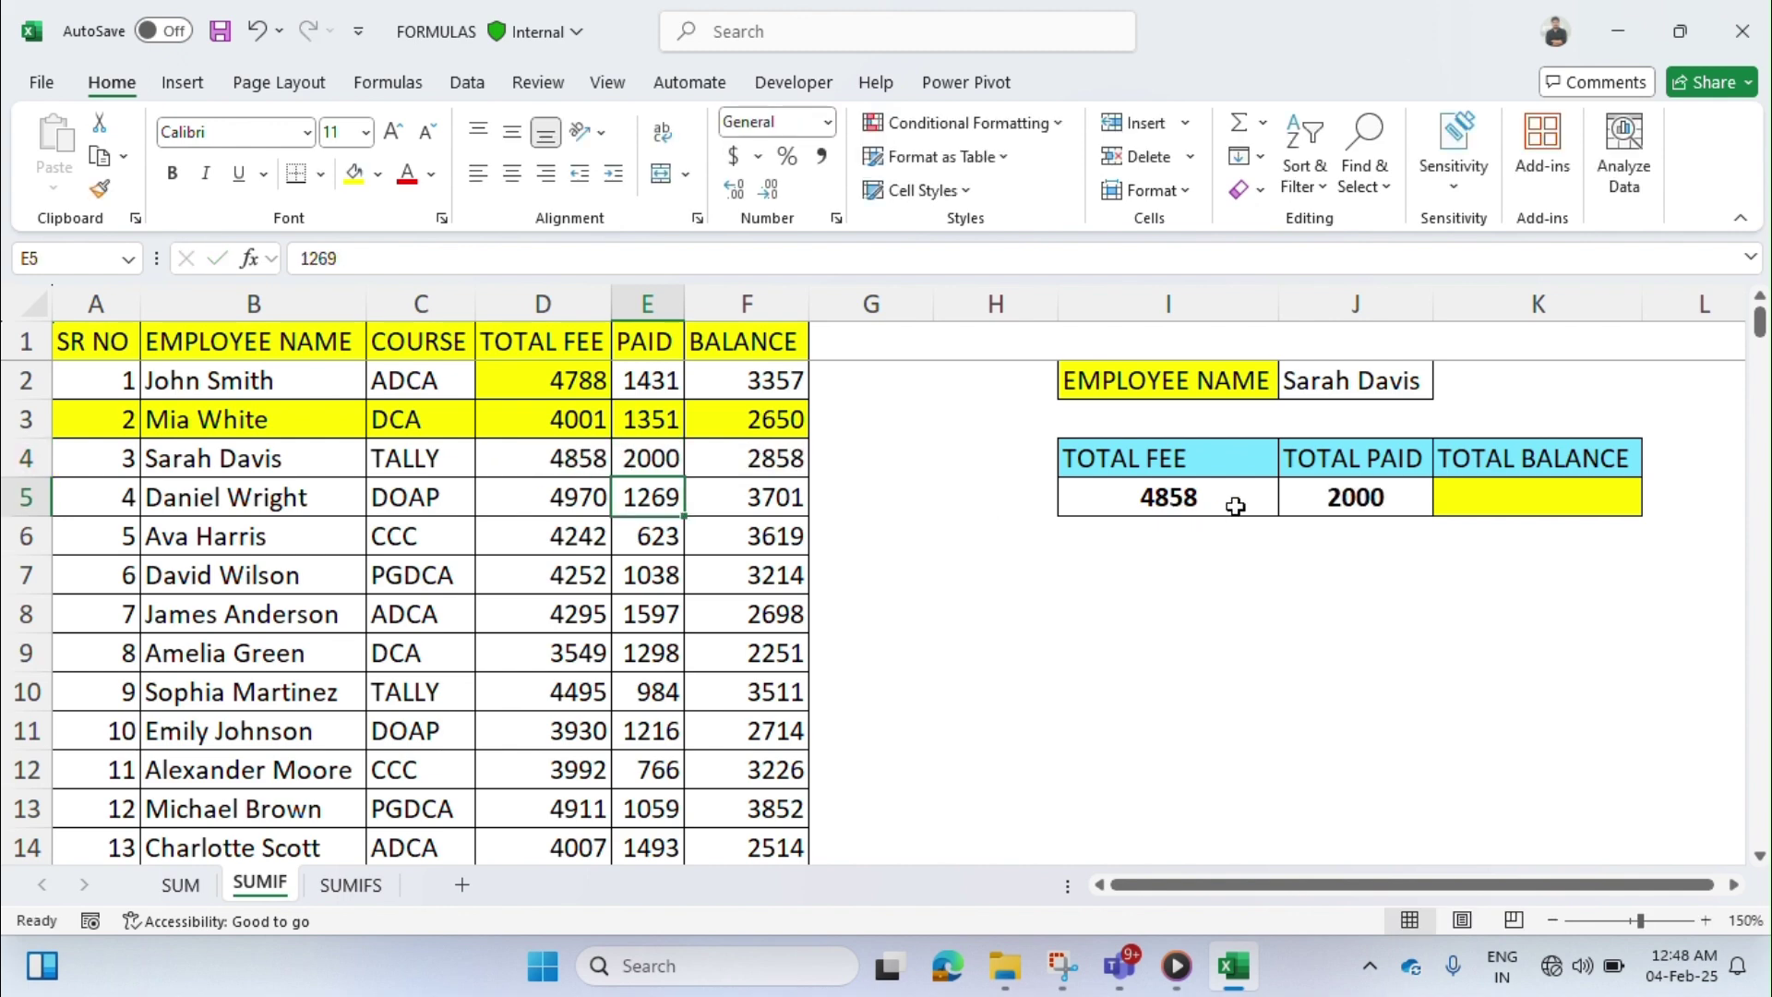
{"action": "left_click", "coordinate": [1355, 491]}
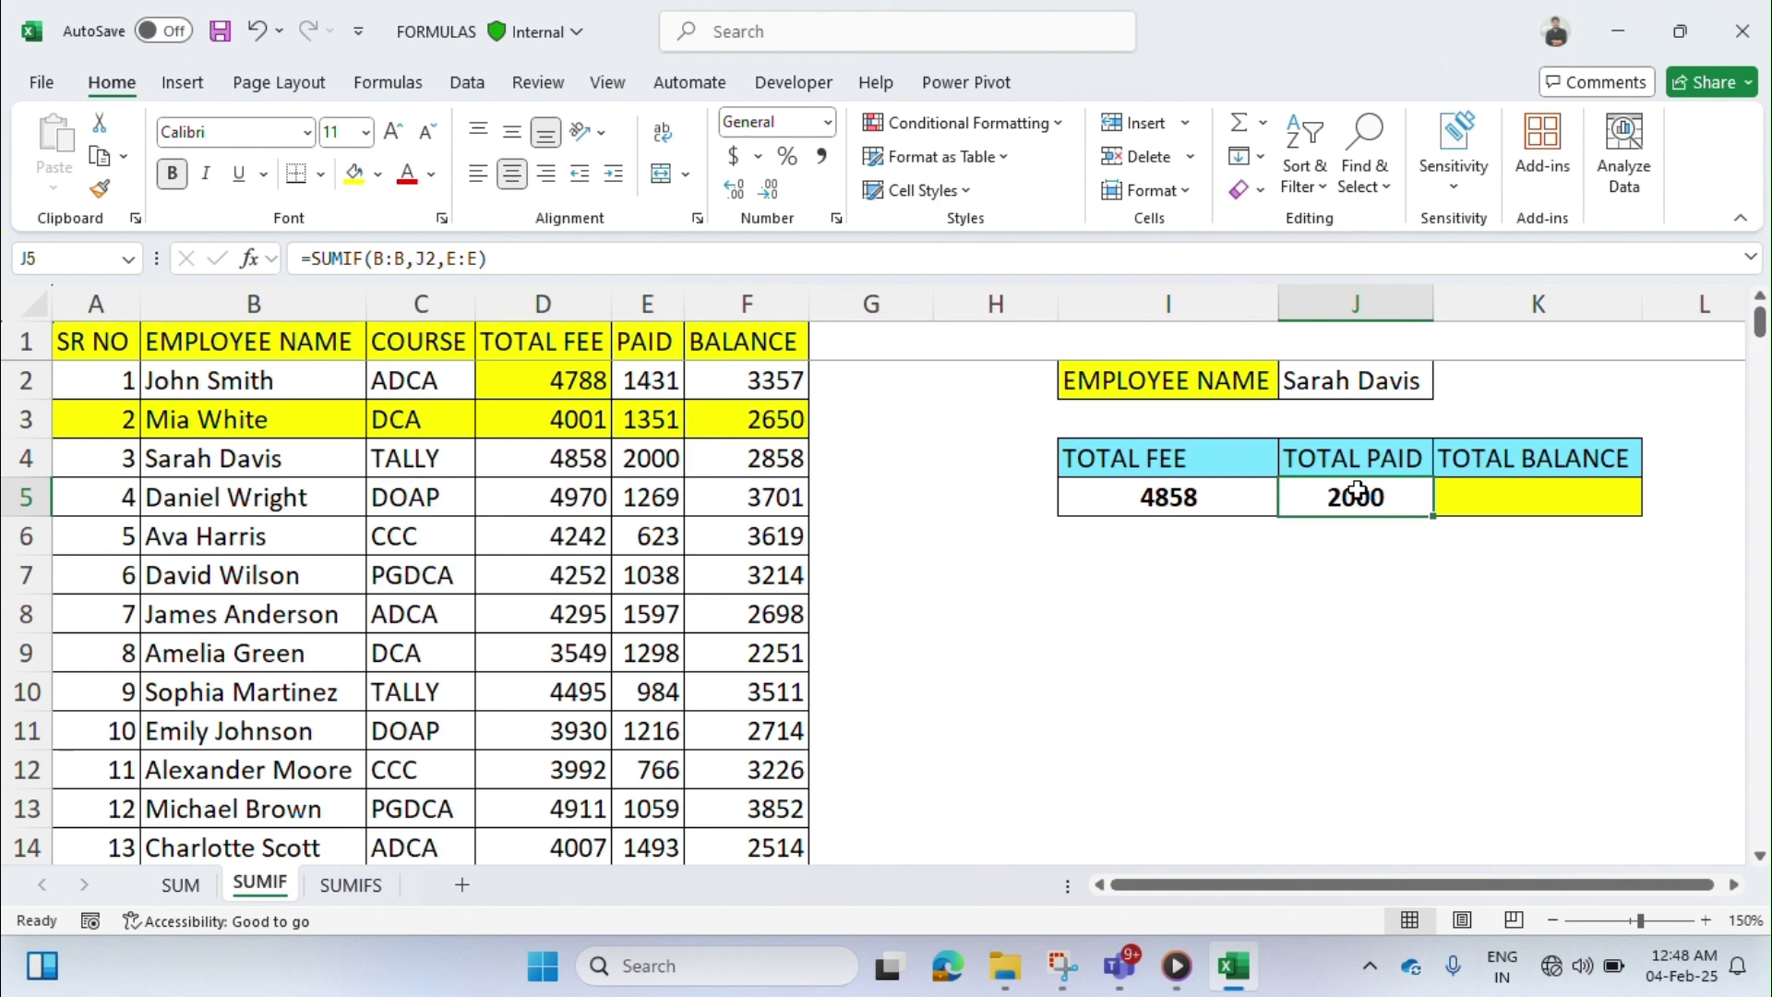
- Look through the selectable employees for EMPLOYEE NAME in J2 without choosing another one
{"action": "left_click", "coordinate": [1392, 366]}
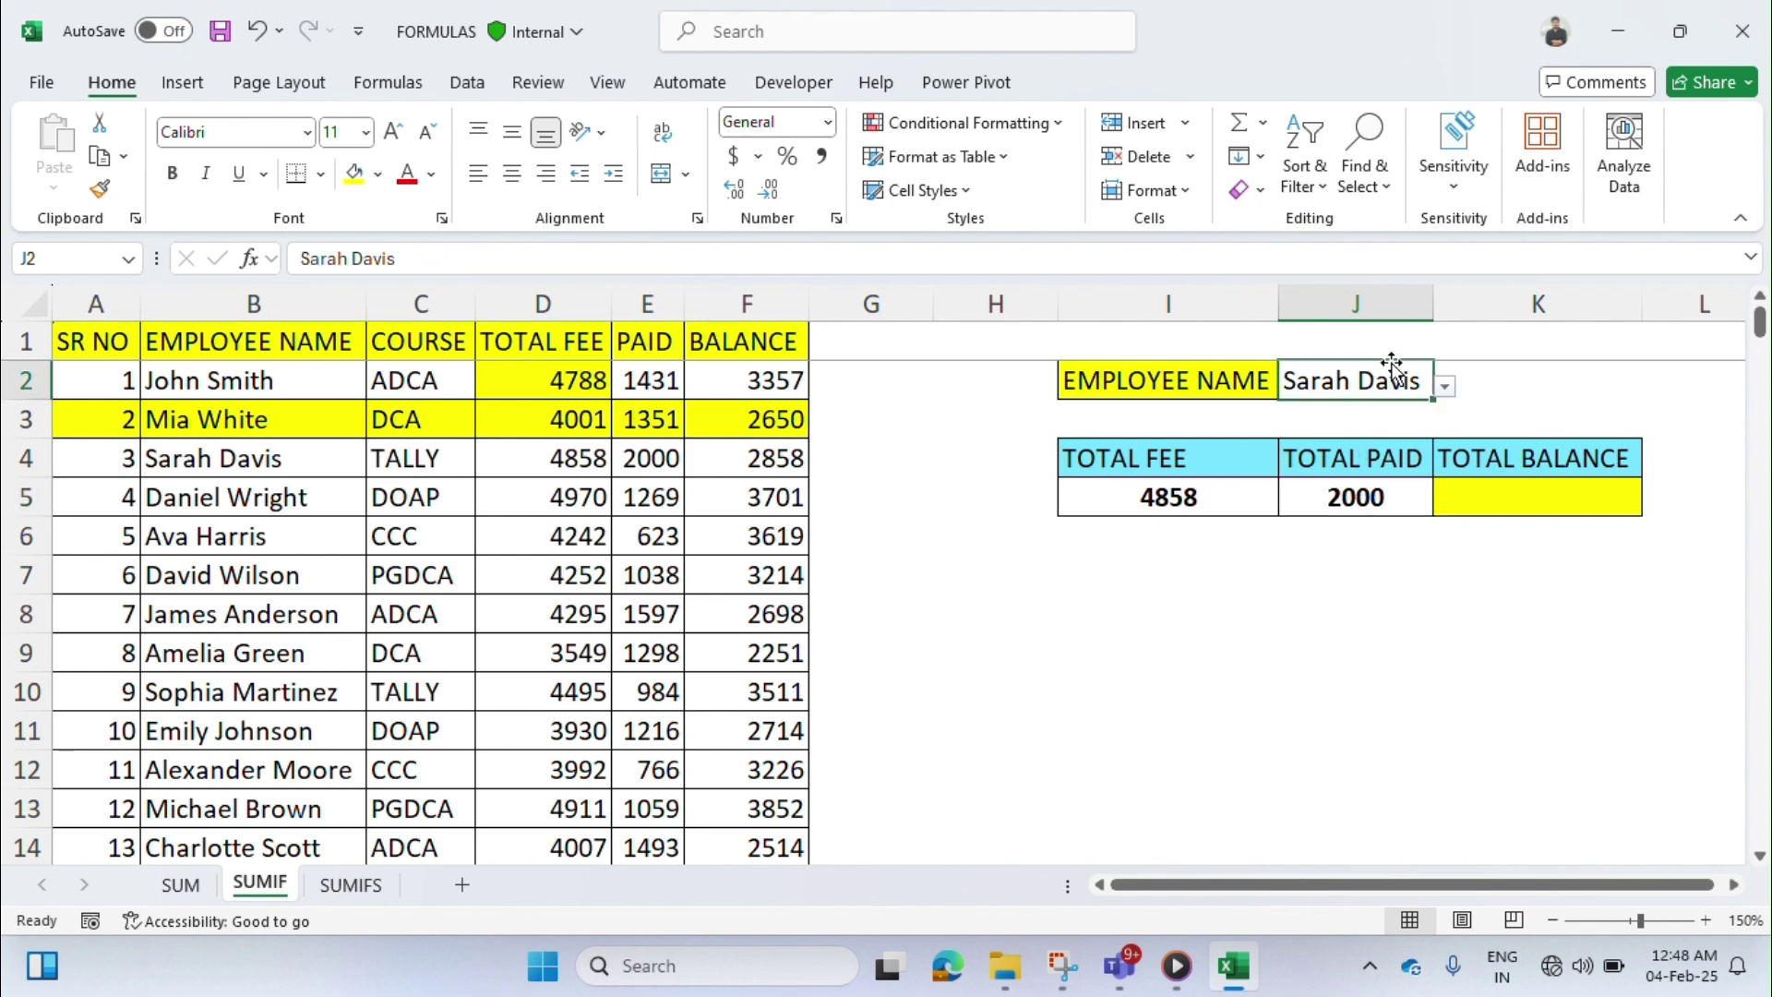
{"action": "left_click", "coordinate": [1457, 389]}
{"action": "left_click", "coordinate": [1404, 380]}
{"action": "left_click", "coordinate": [1445, 388]}
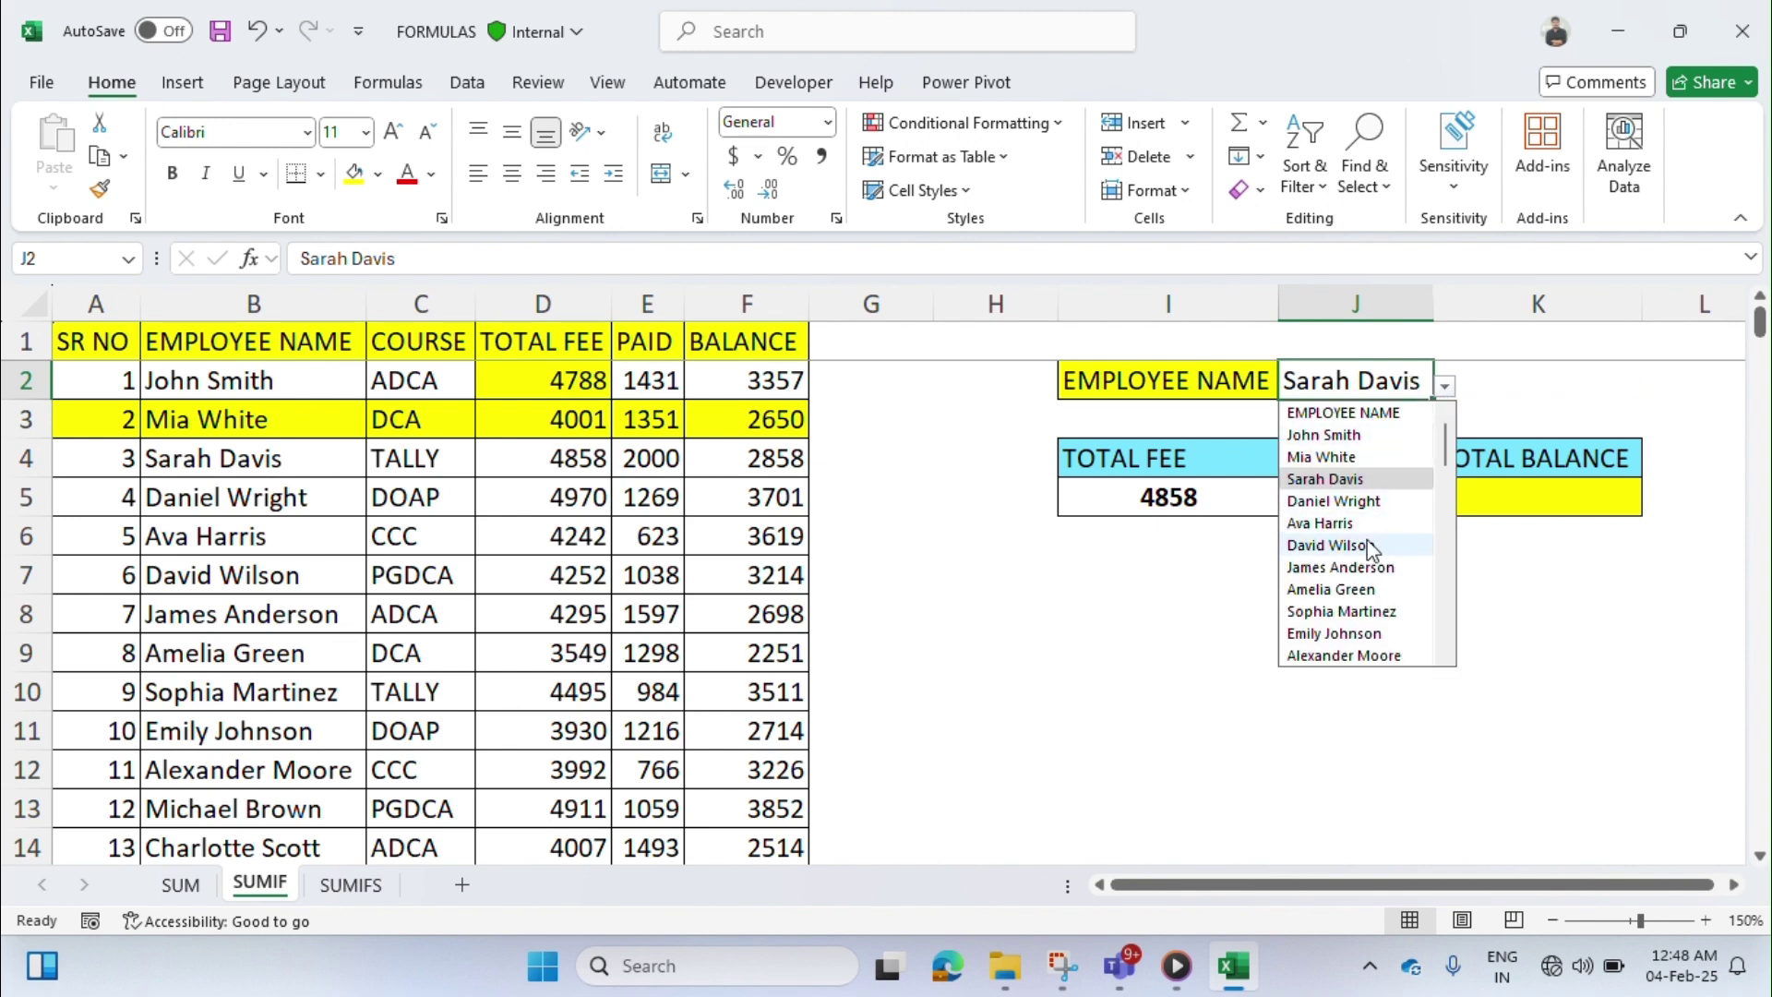
{"action": "scroll", "coordinate": [1372, 551], "scroll_direction": "down", "scroll_amount": 2}
{"action": "scroll", "coordinate": [1372, 551], "scroll_direction": "down", "scroll_amount": 5}
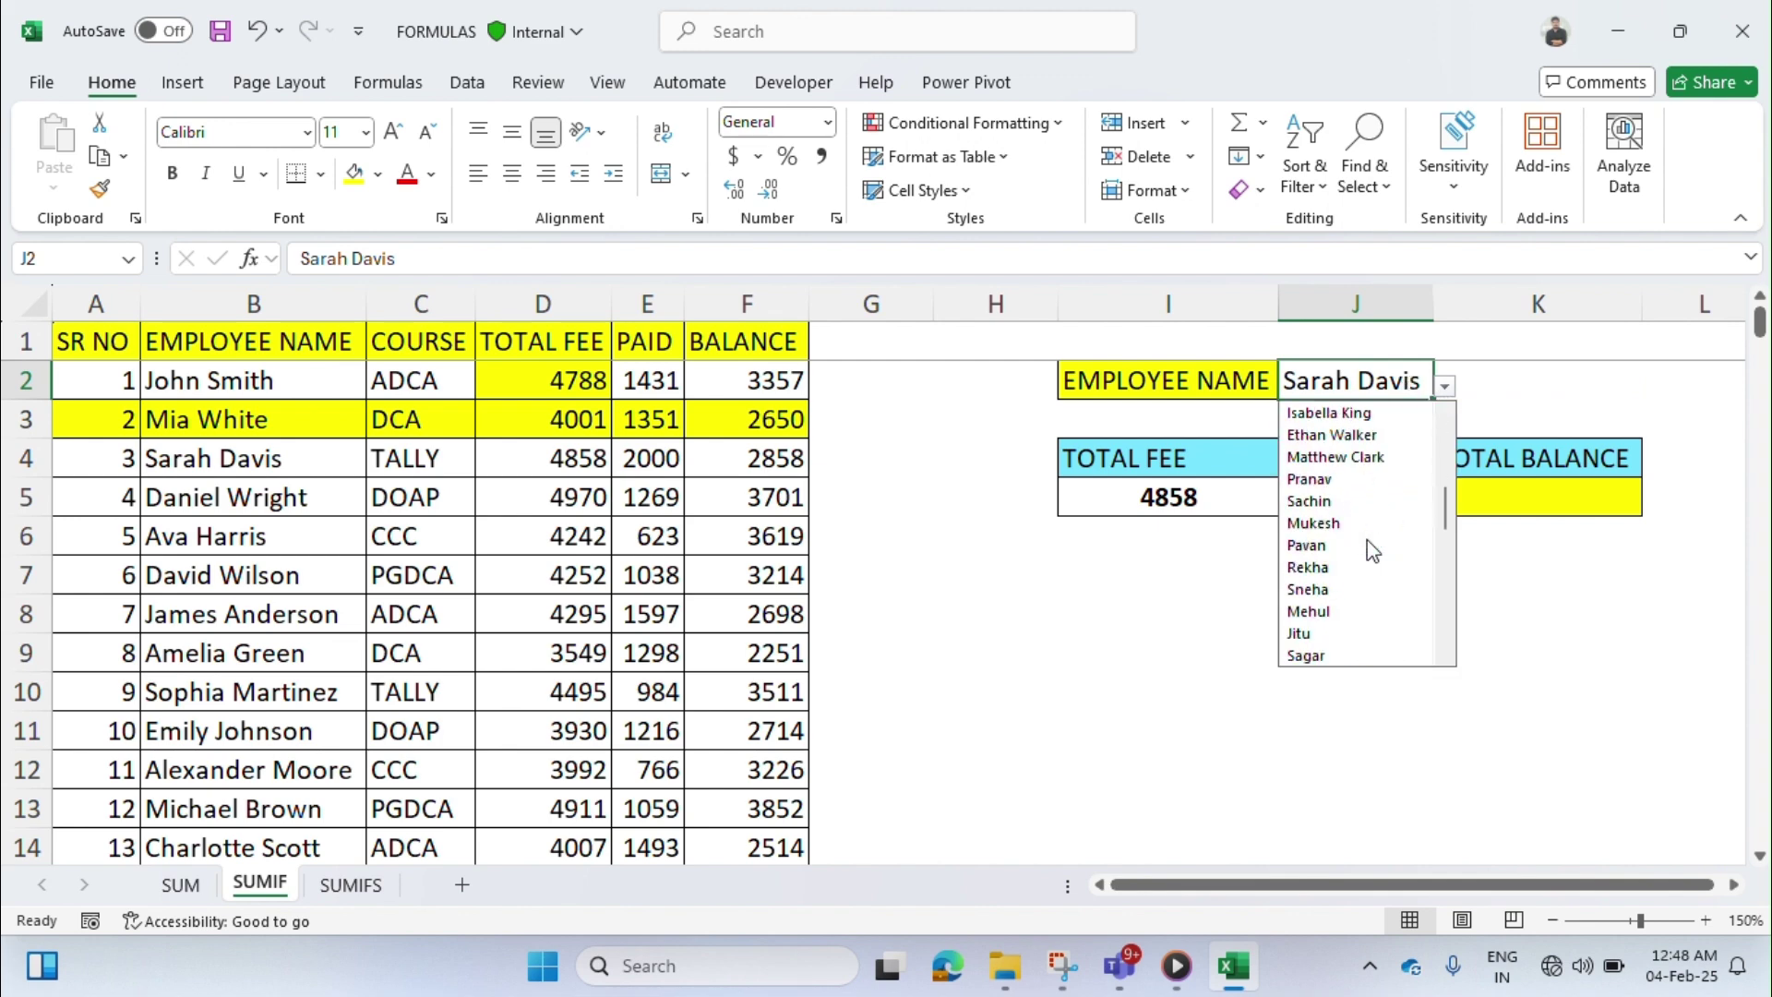
{"action": "scroll", "coordinate": [1373, 551], "scroll_direction": "up", "scroll_amount": 5}
{"action": "left_click", "coordinate": [1147, 565]}
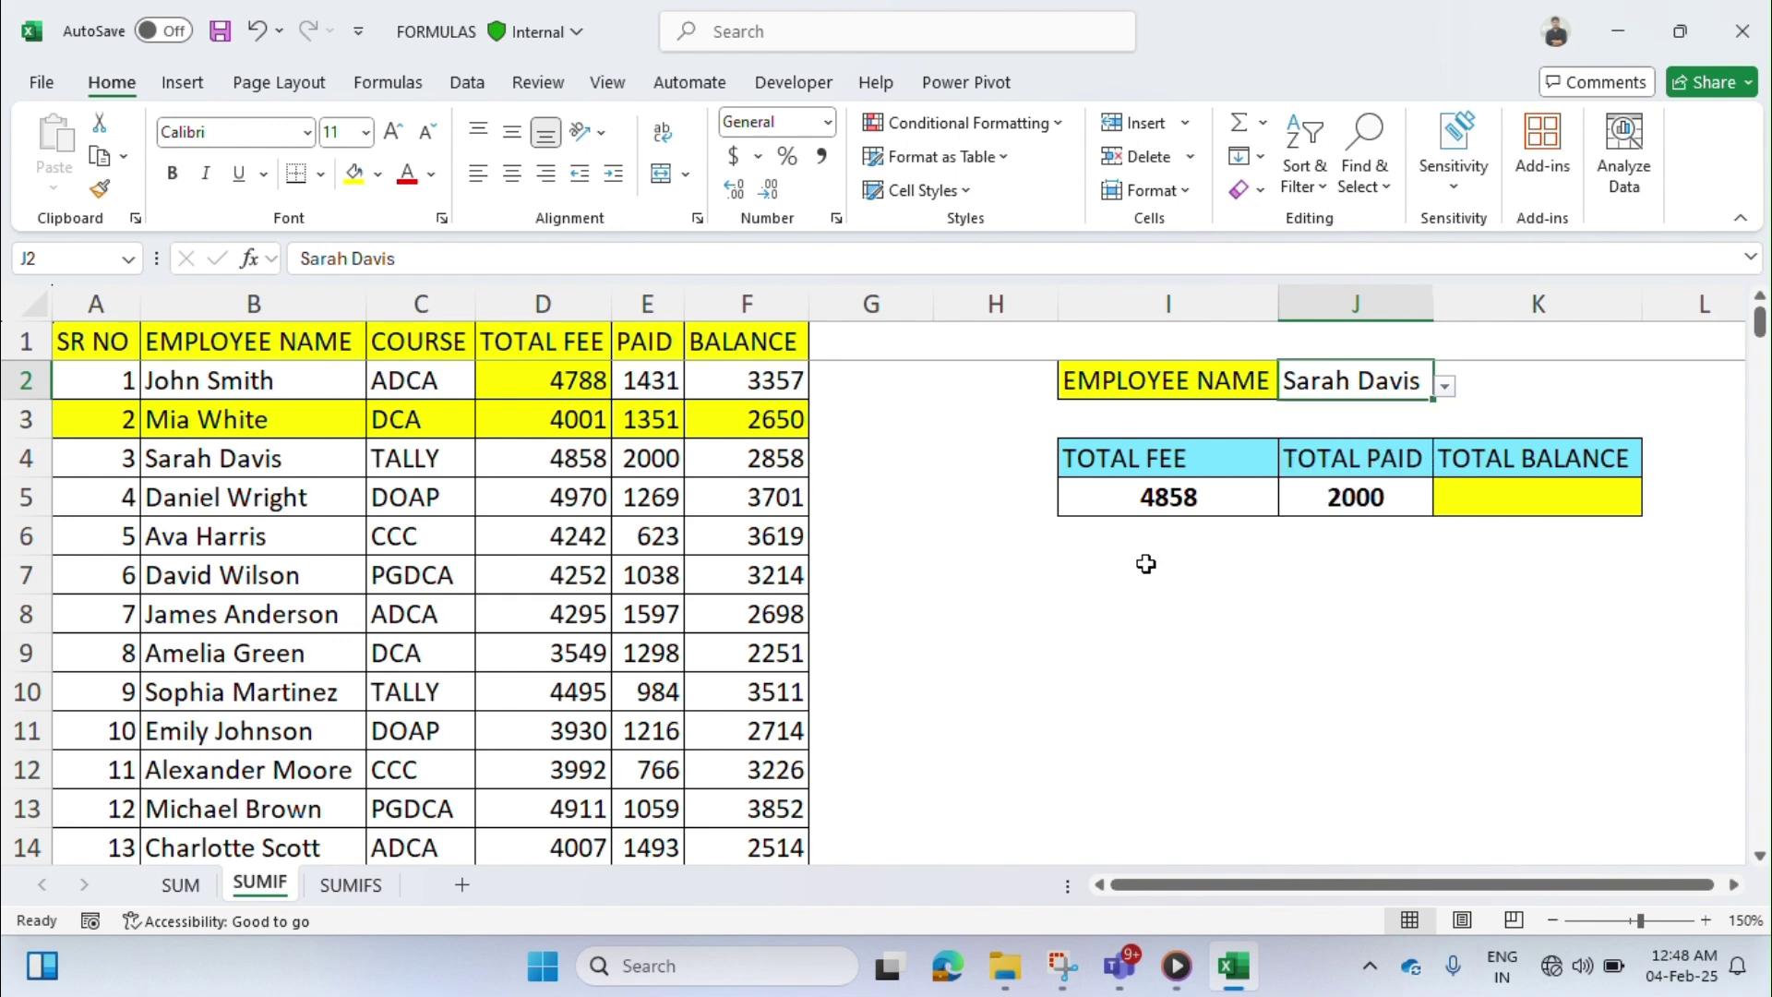
{"action": "left_click", "coordinate": [1146, 564]}
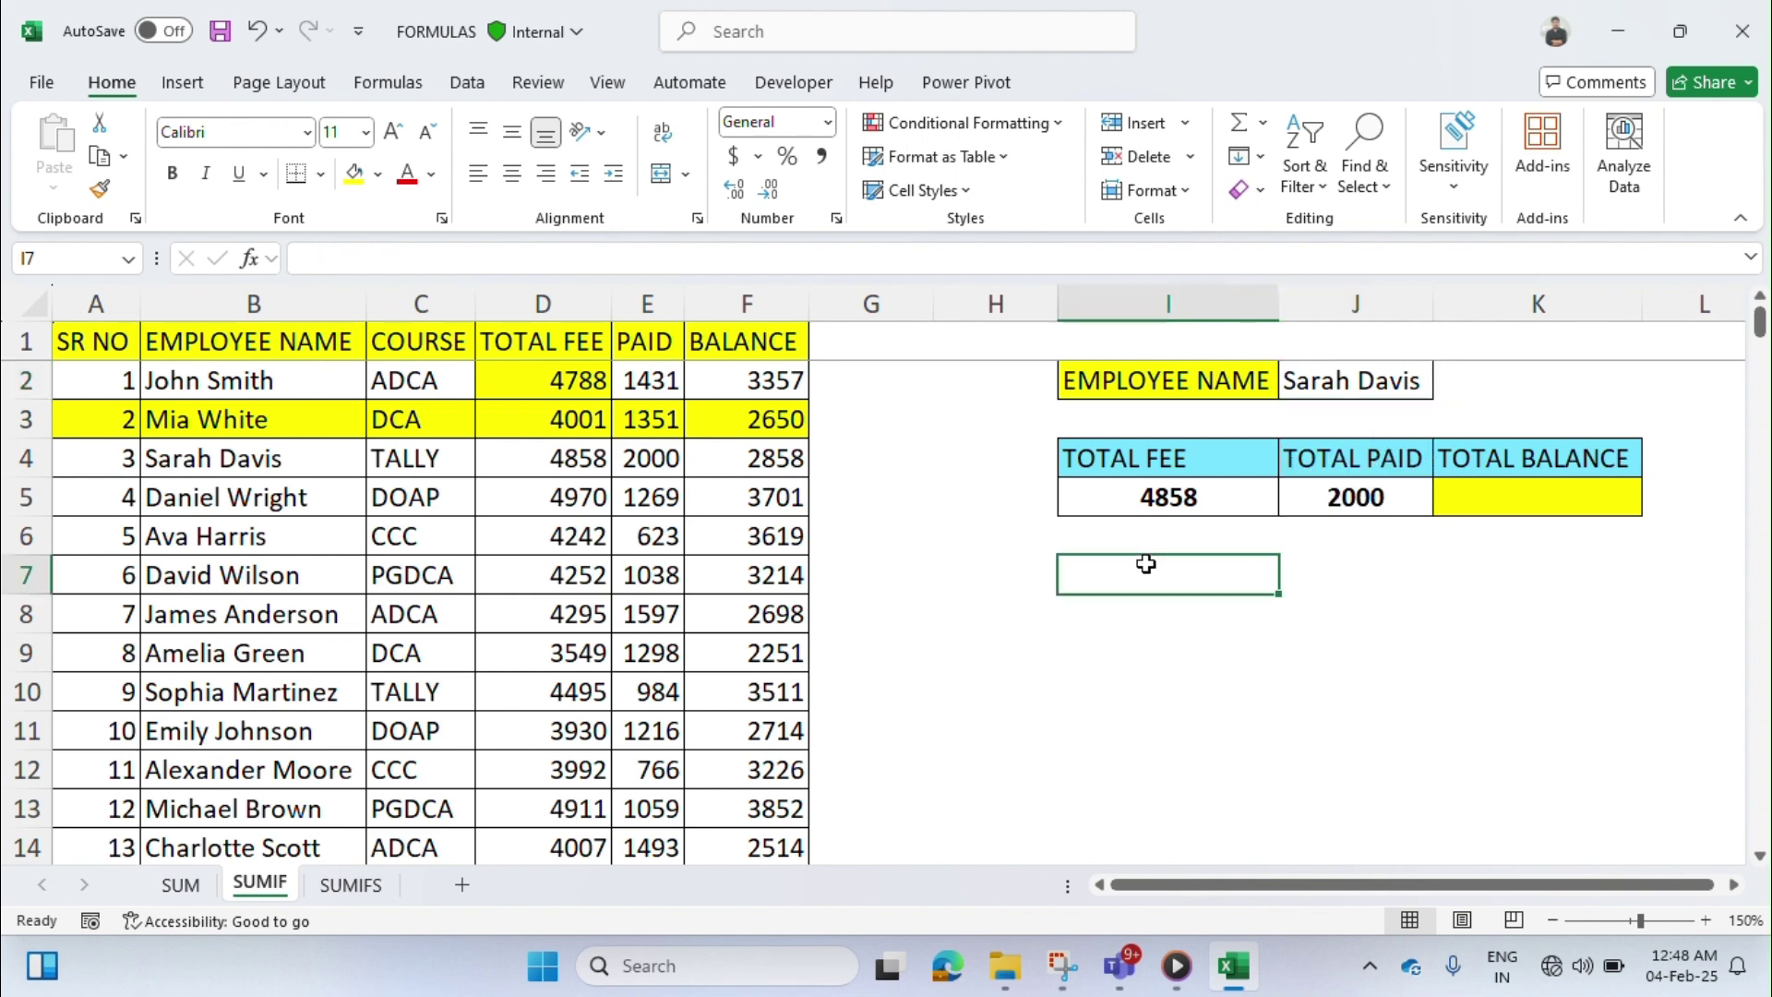
- Open the SUMIFS worksheet
{"action": "left_click", "coordinate": [372, 886]}
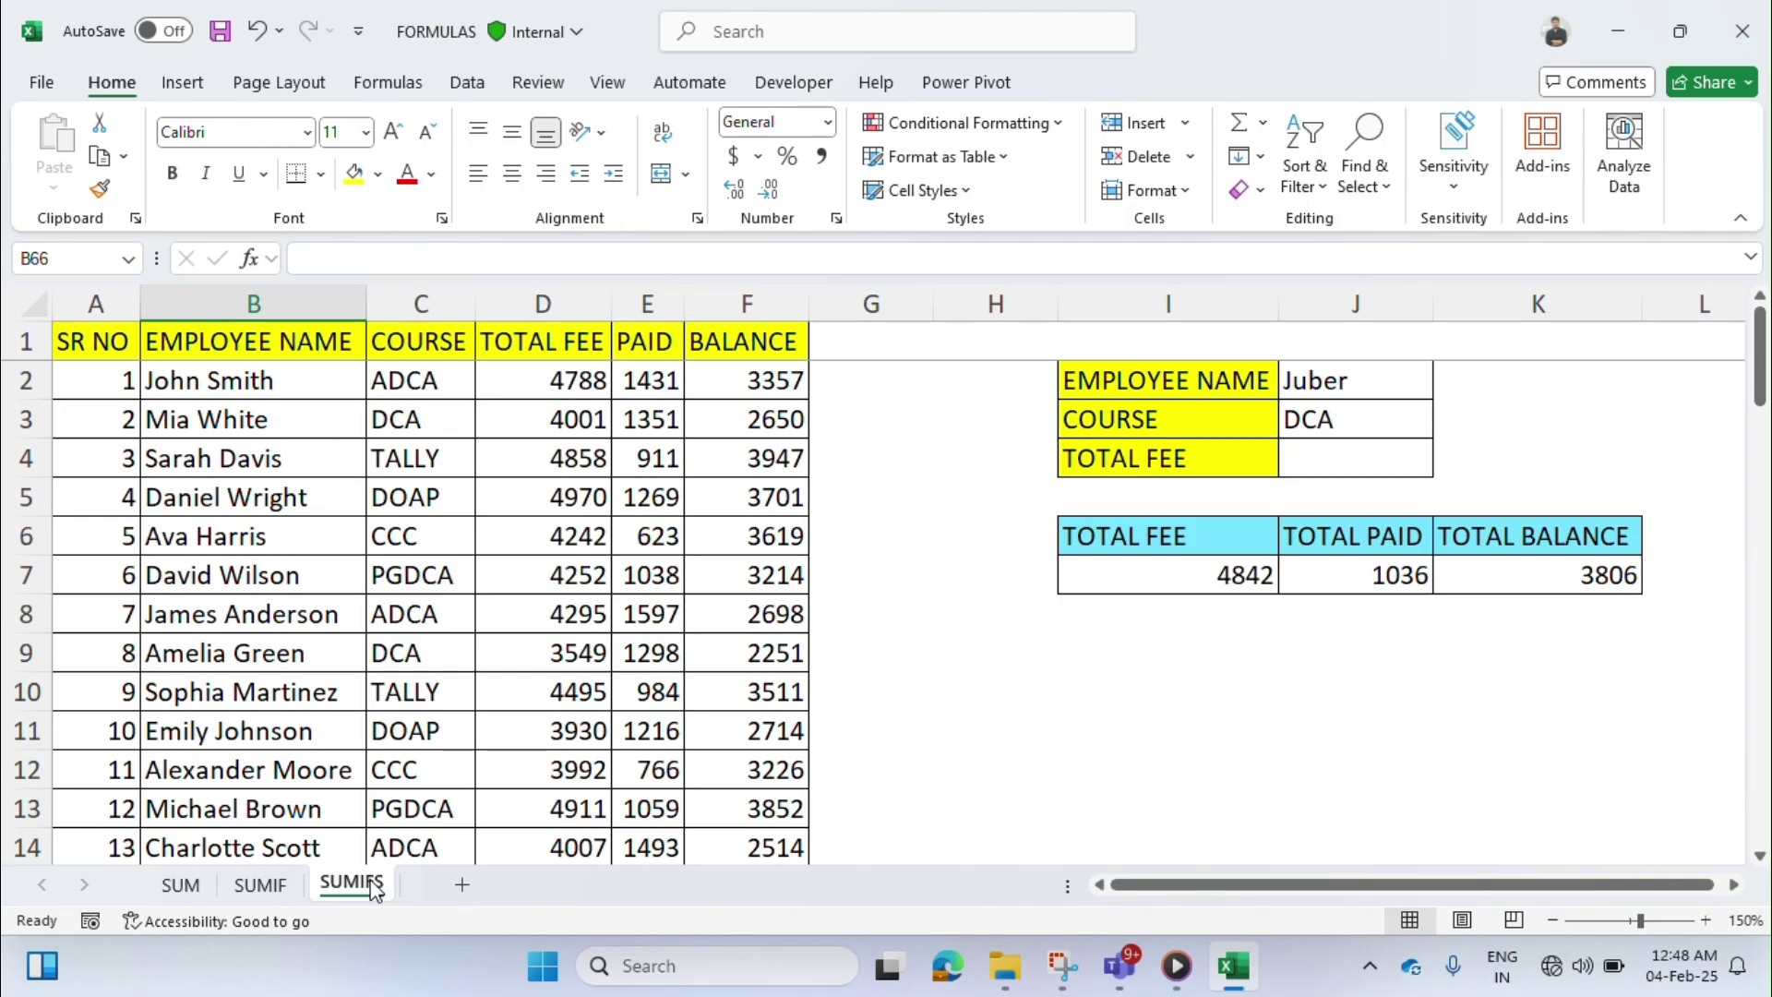
{"action": "left_click", "coordinate": [279, 888]}
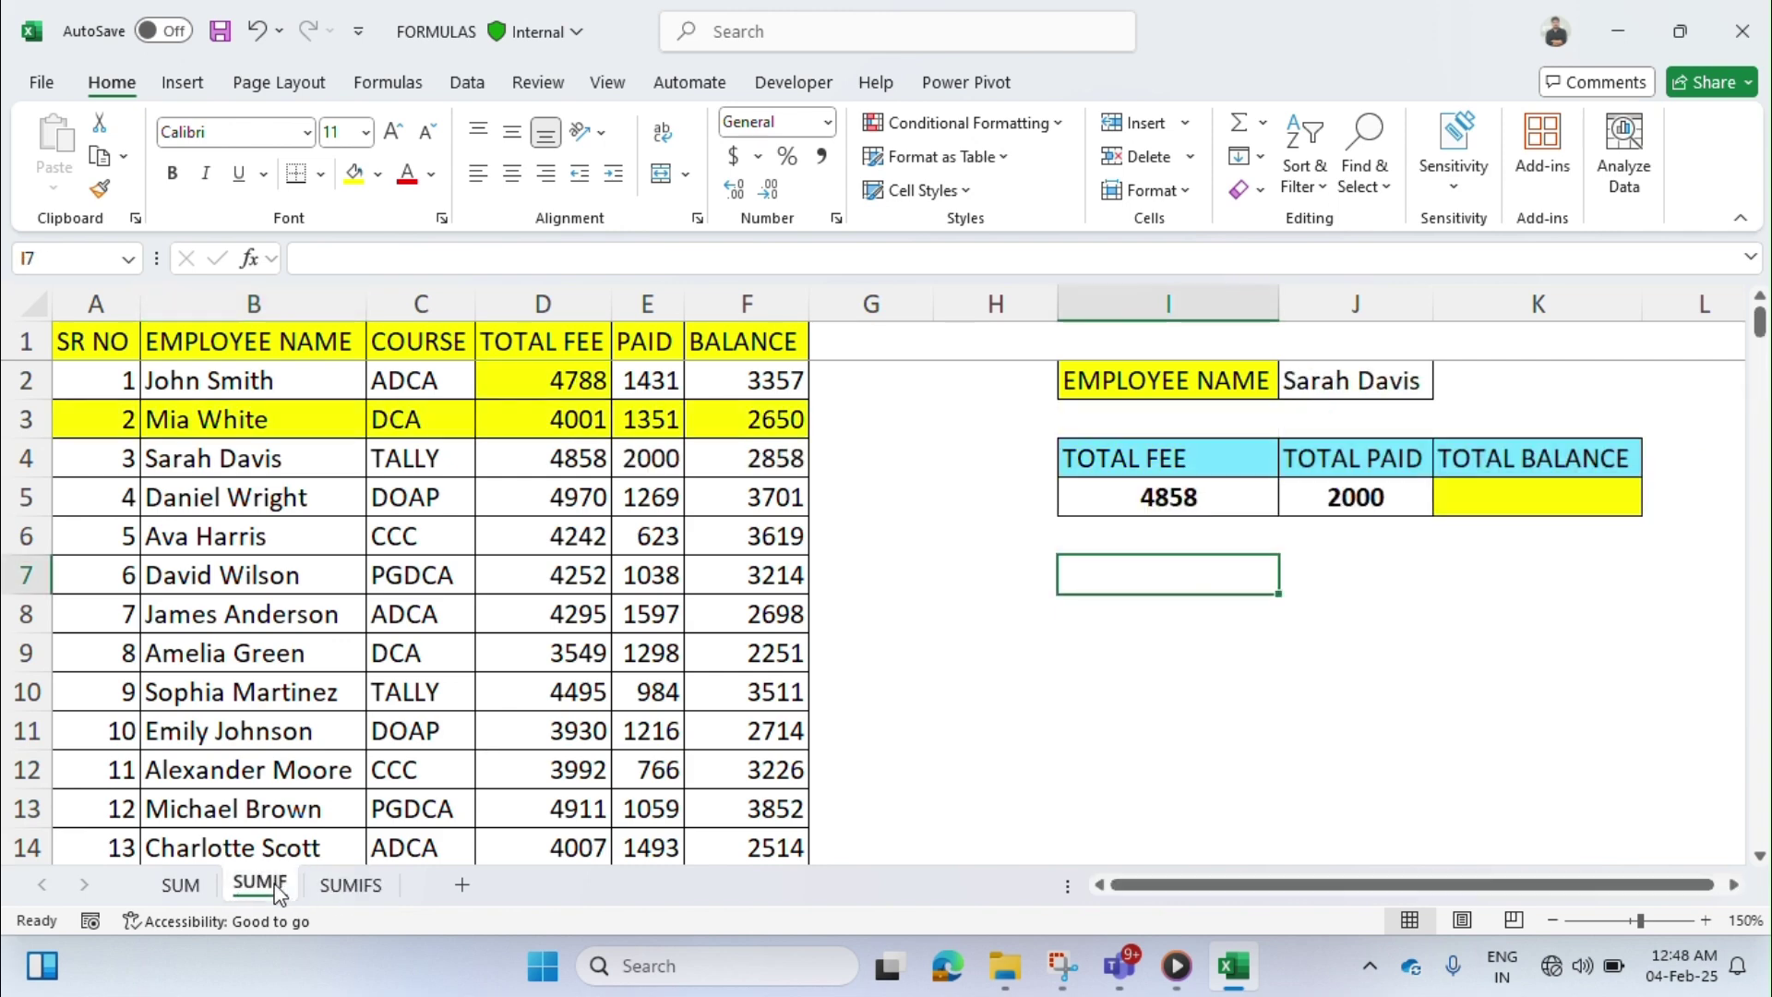
{"action": "left_click", "coordinate": [352, 888]}
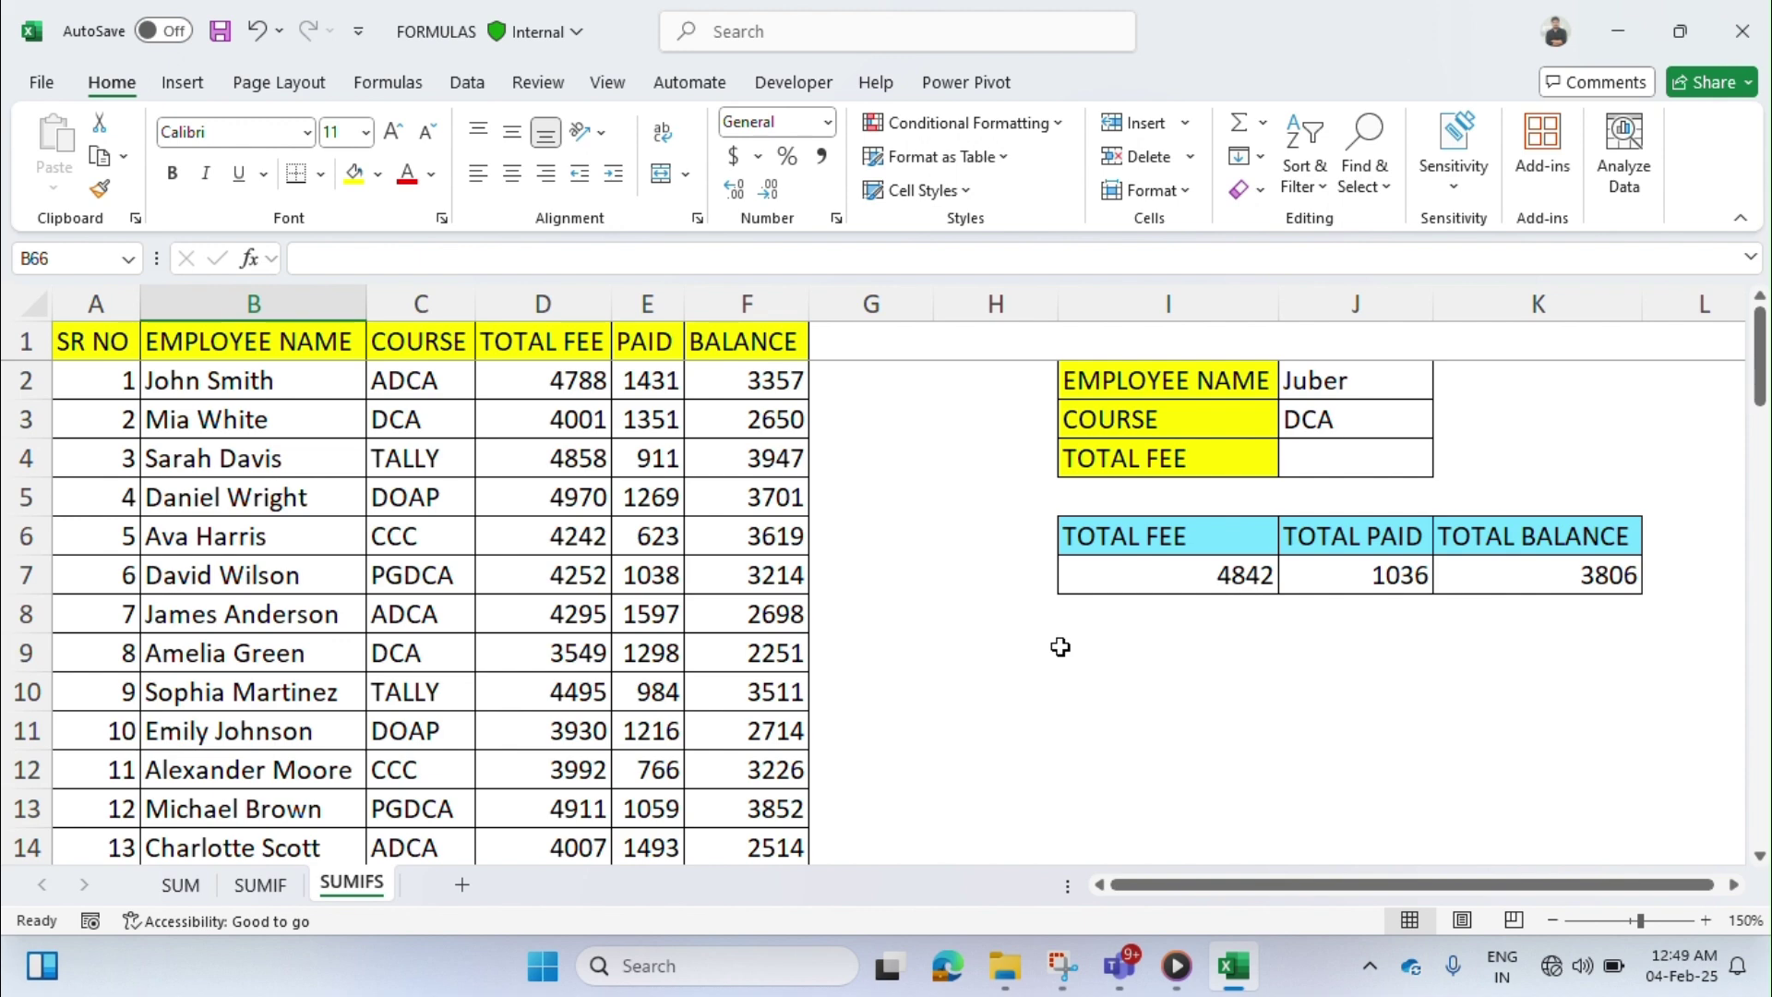
- Set EMPLOYEE NAME in J2 to the first employee shown in its opened list, COURSE in J3 to TALLY, and check the TOTAL FEE formula in I7
{"action": "left_click", "coordinate": [1359, 382]}
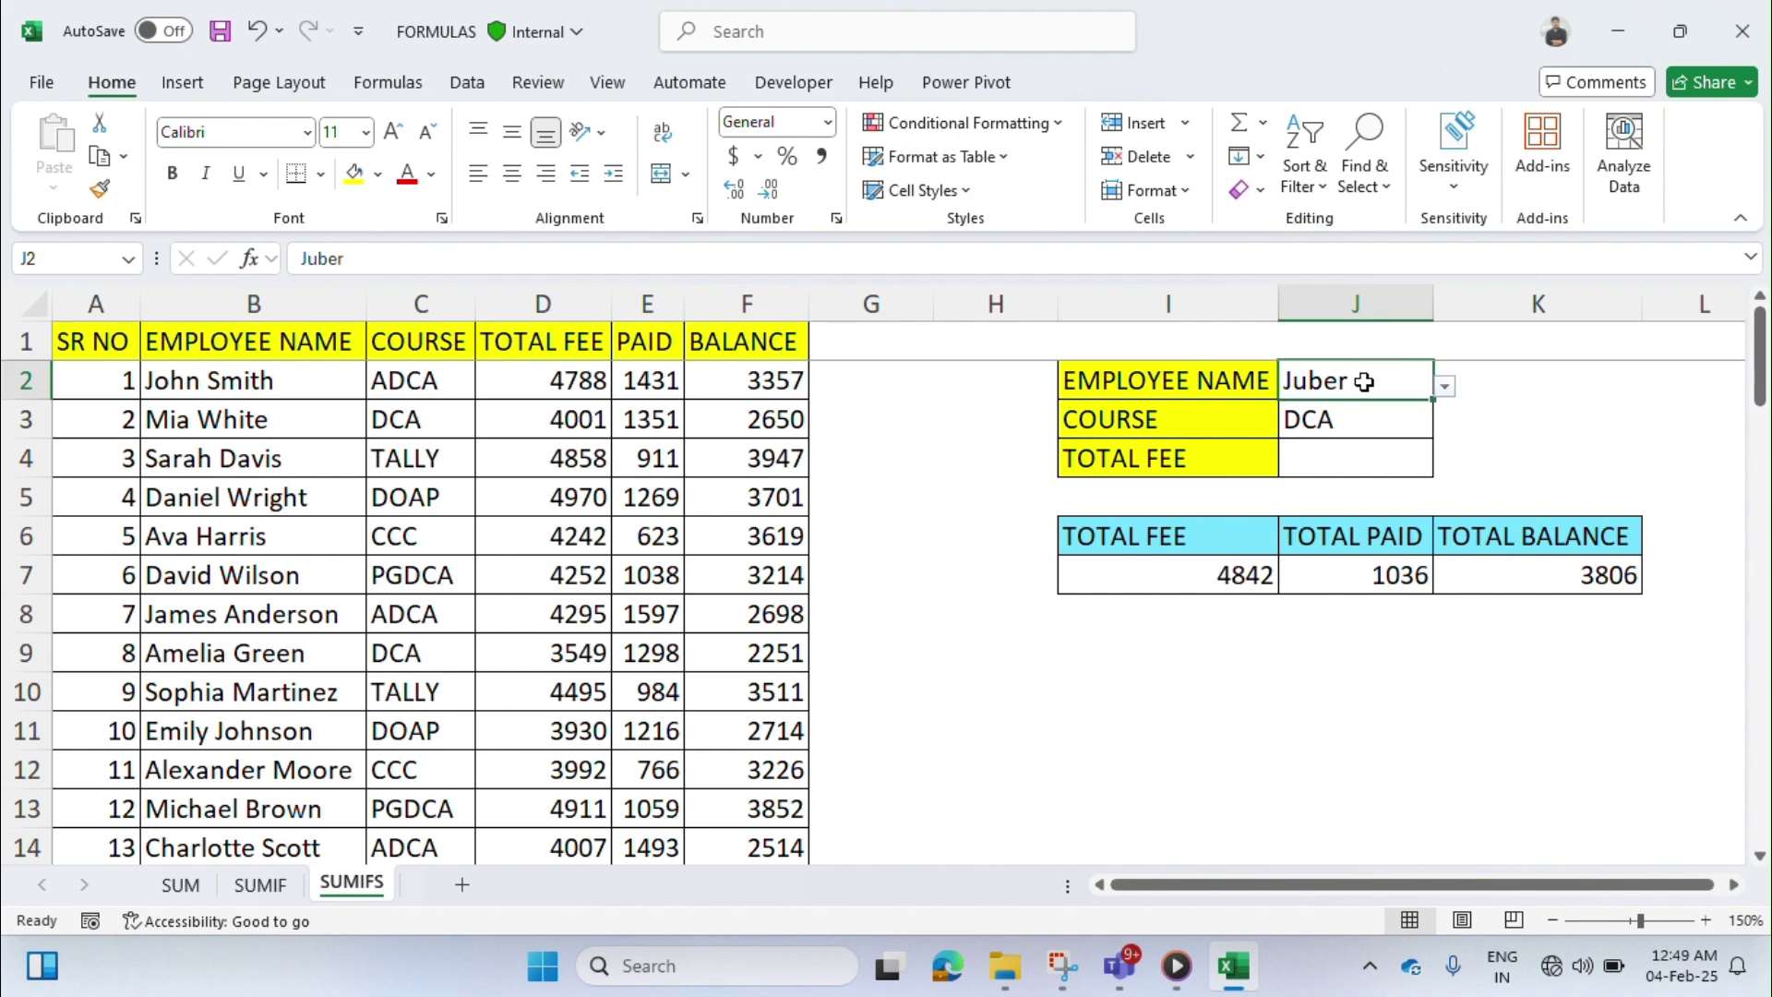
{"action": "left_click", "coordinate": [1447, 388]}
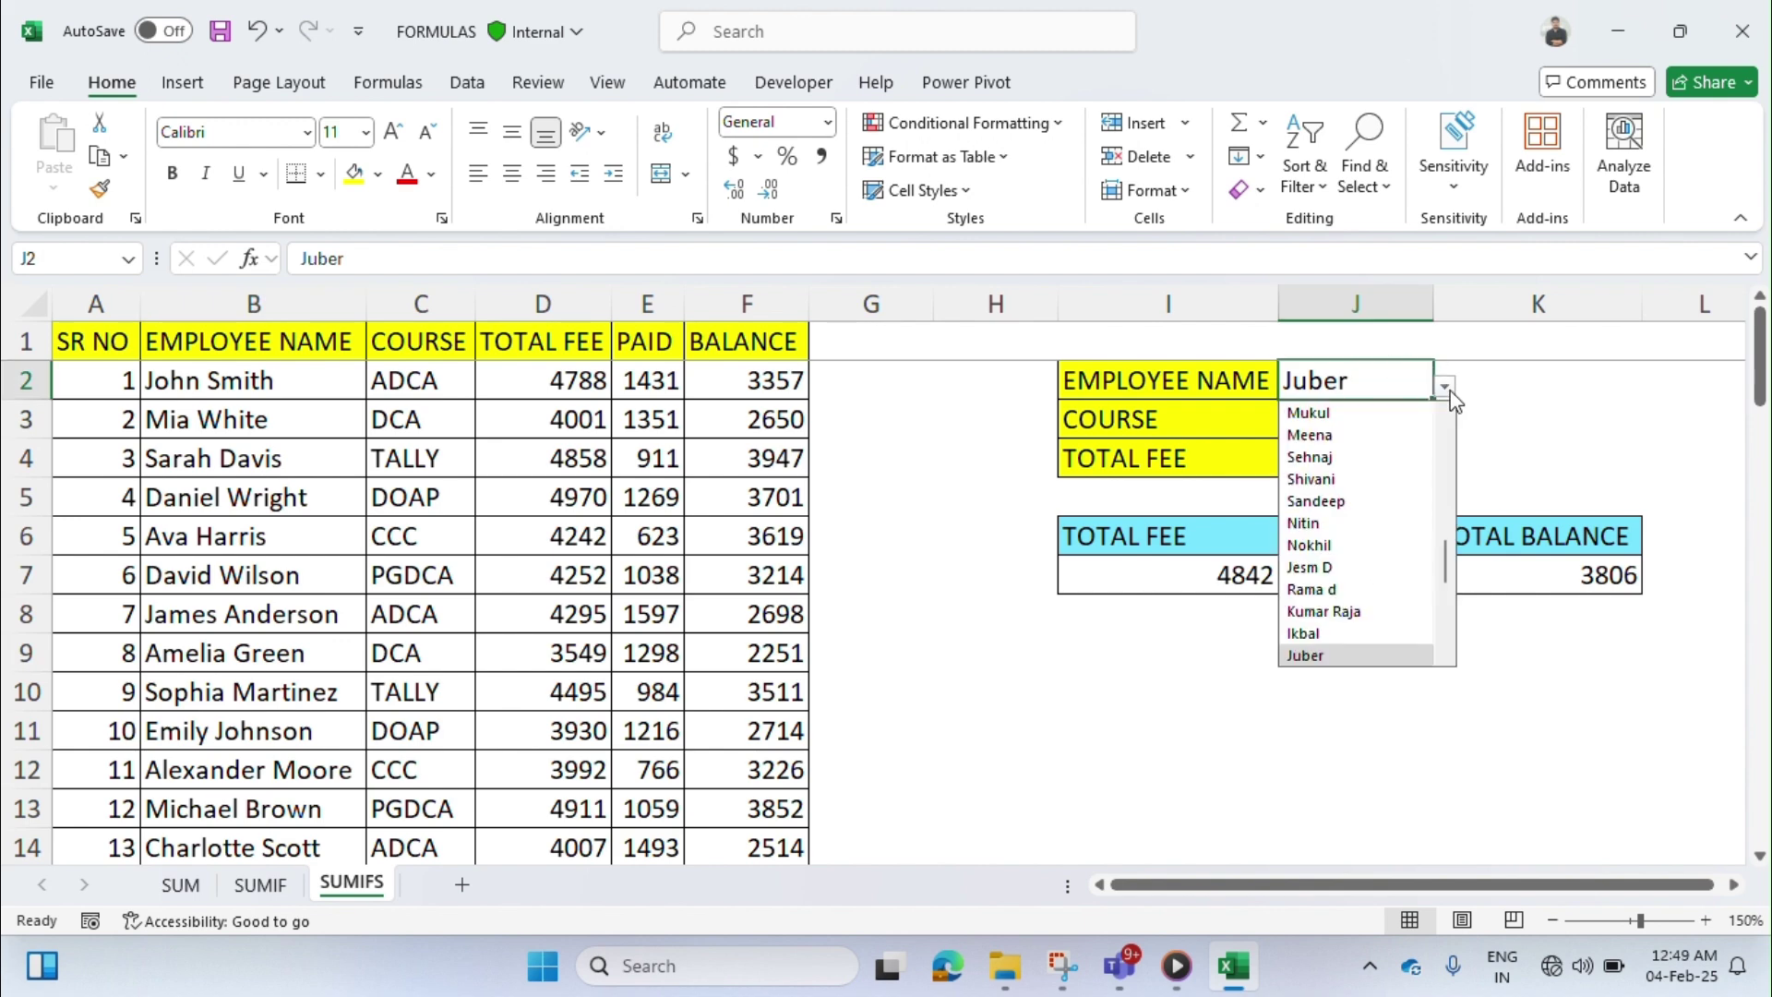
{"action": "left_click", "coordinate": [1351, 419]}
{"action": "left_click", "coordinate": [1389, 420]}
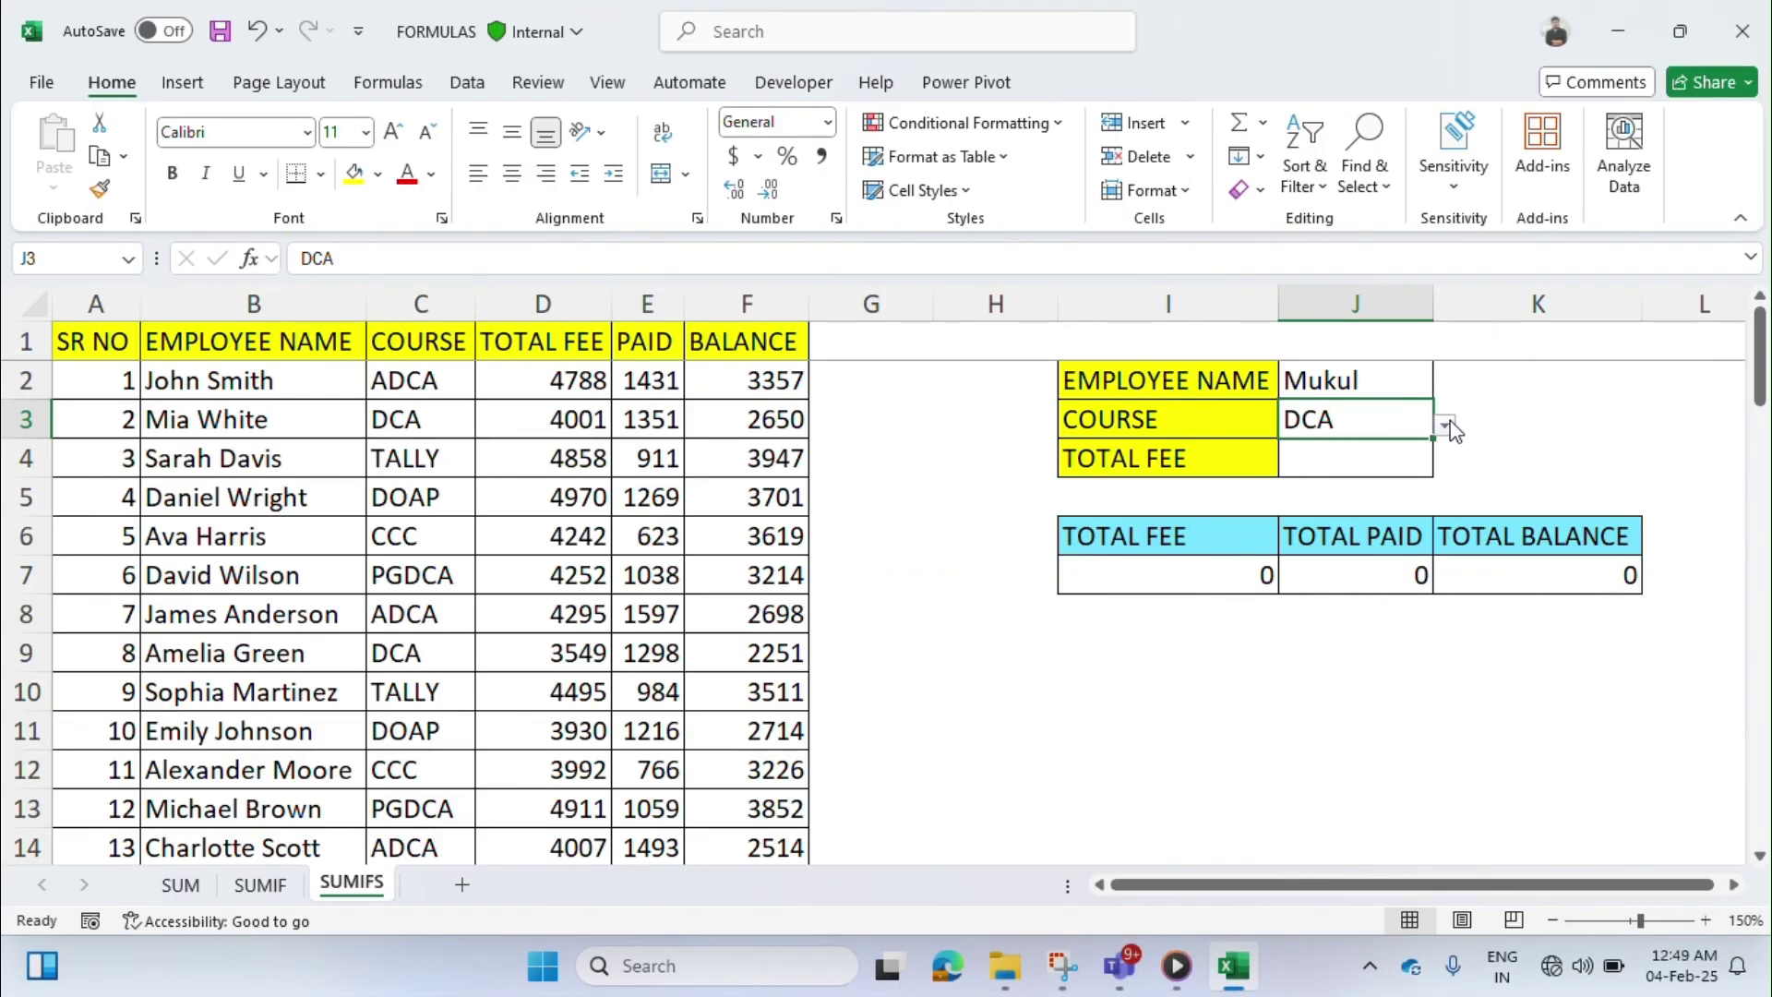
{"action": "left_click", "coordinate": [1446, 425]}
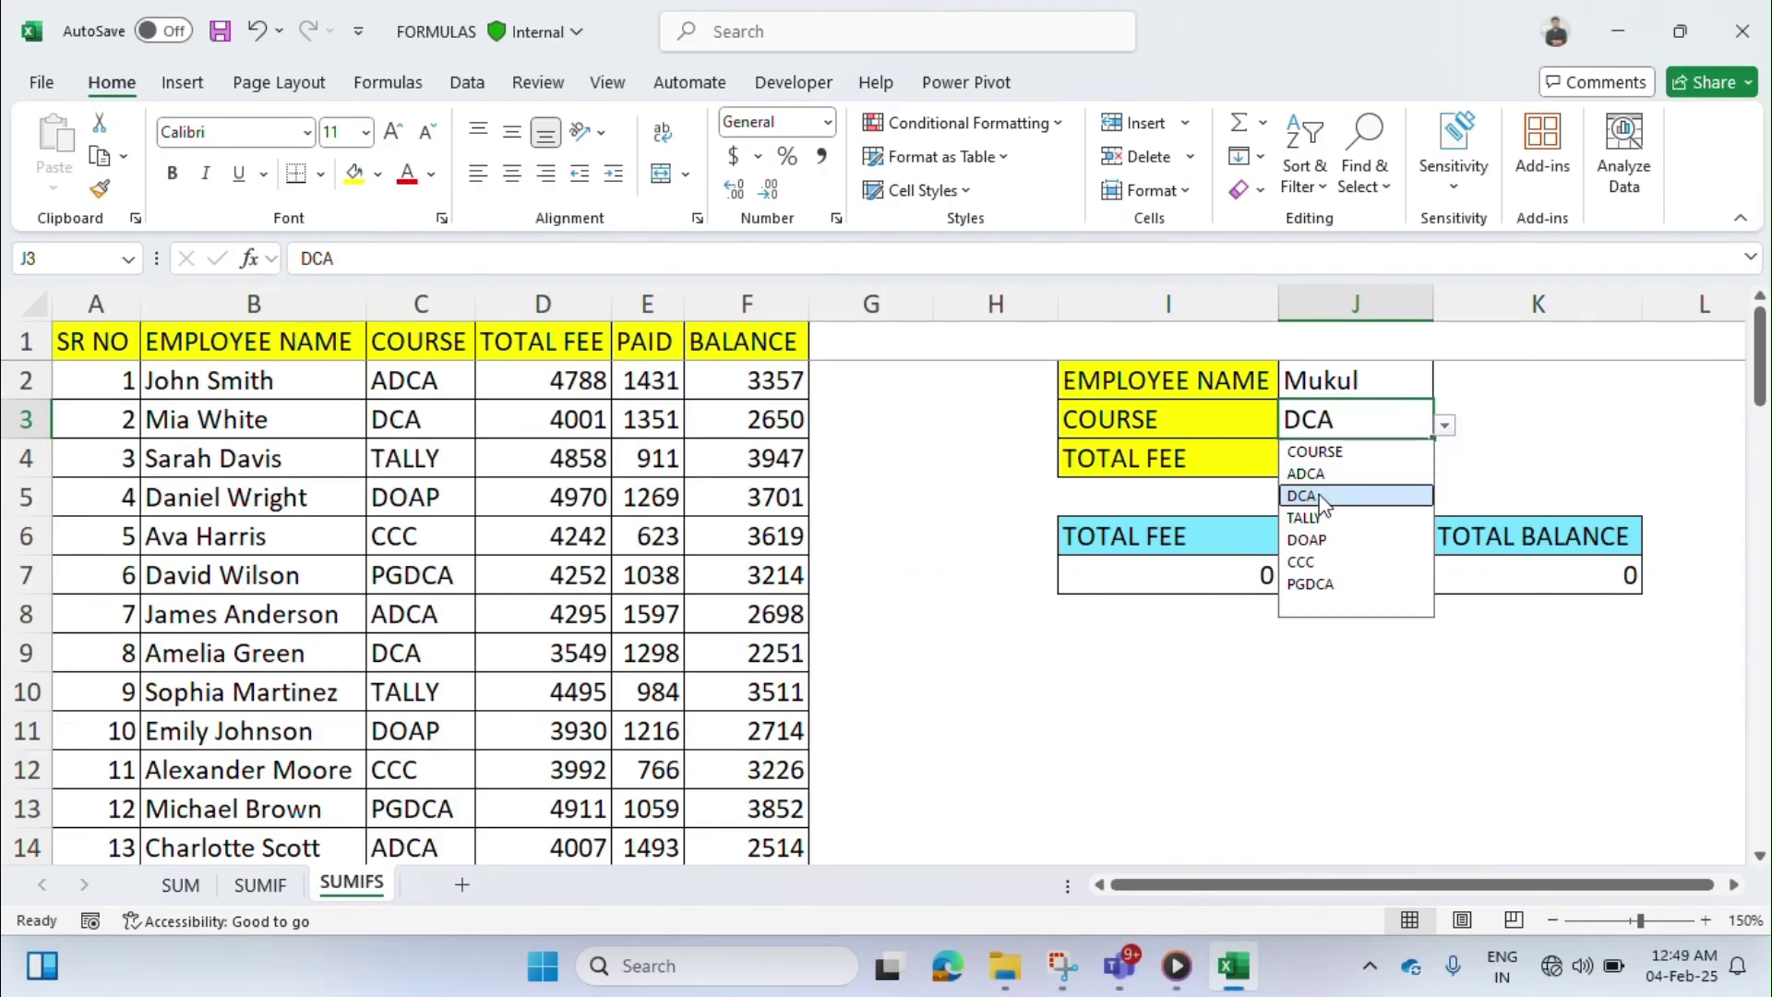
{"action": "left_click", "coordinate": [1326, 520]}
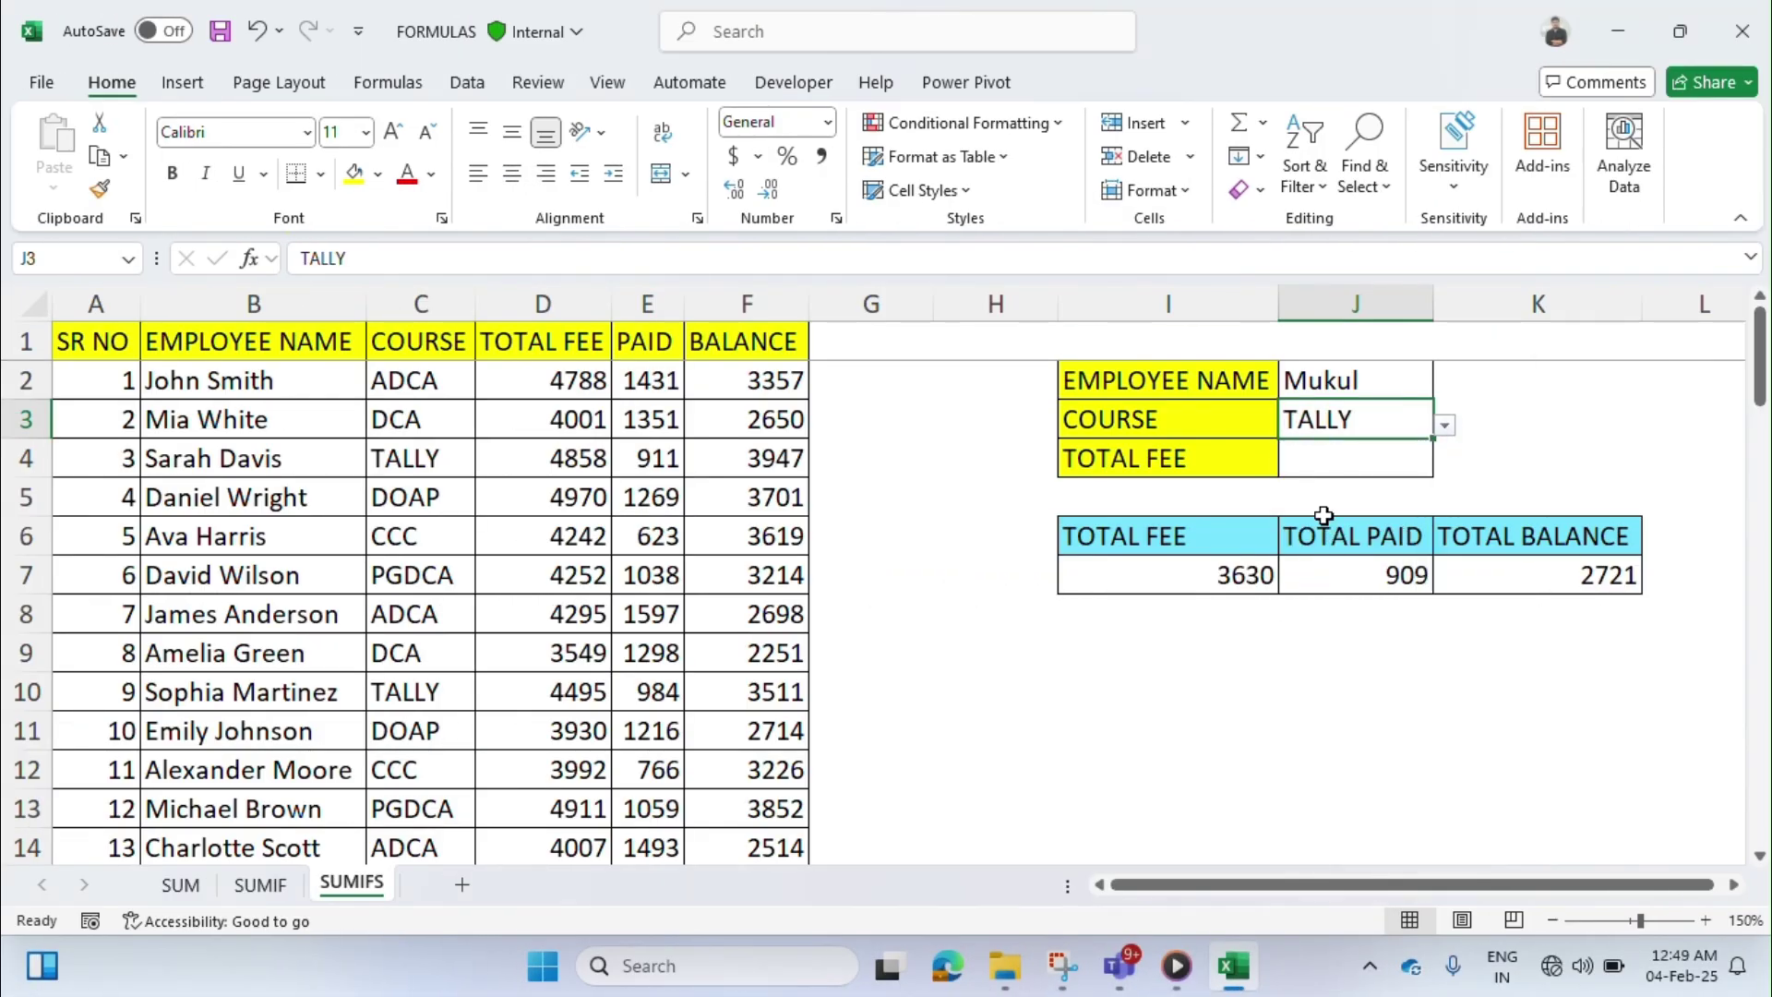
{"action": "left_click", "coordinate": [1243, 577]}
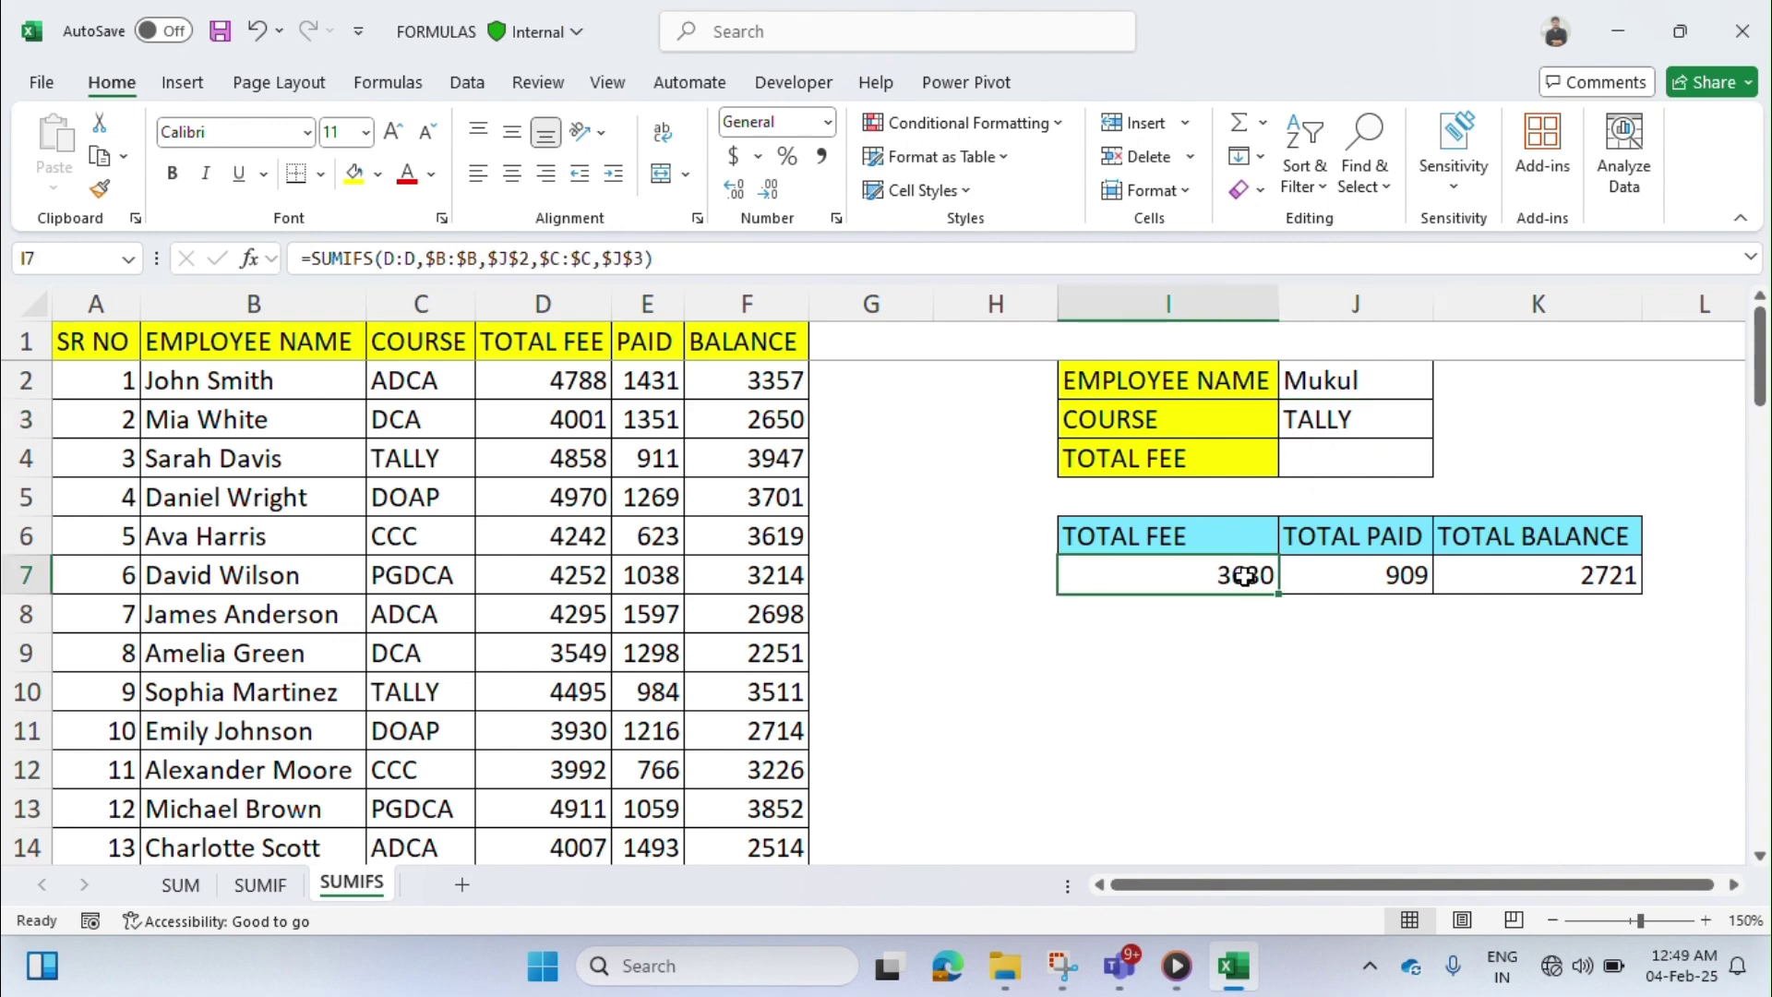
- Review the name and course criteria in J2 and J3, and compare the same employee's two course entries in rows 64 and 65
{"action": "left_click", "coordinate": [1418, 387]}
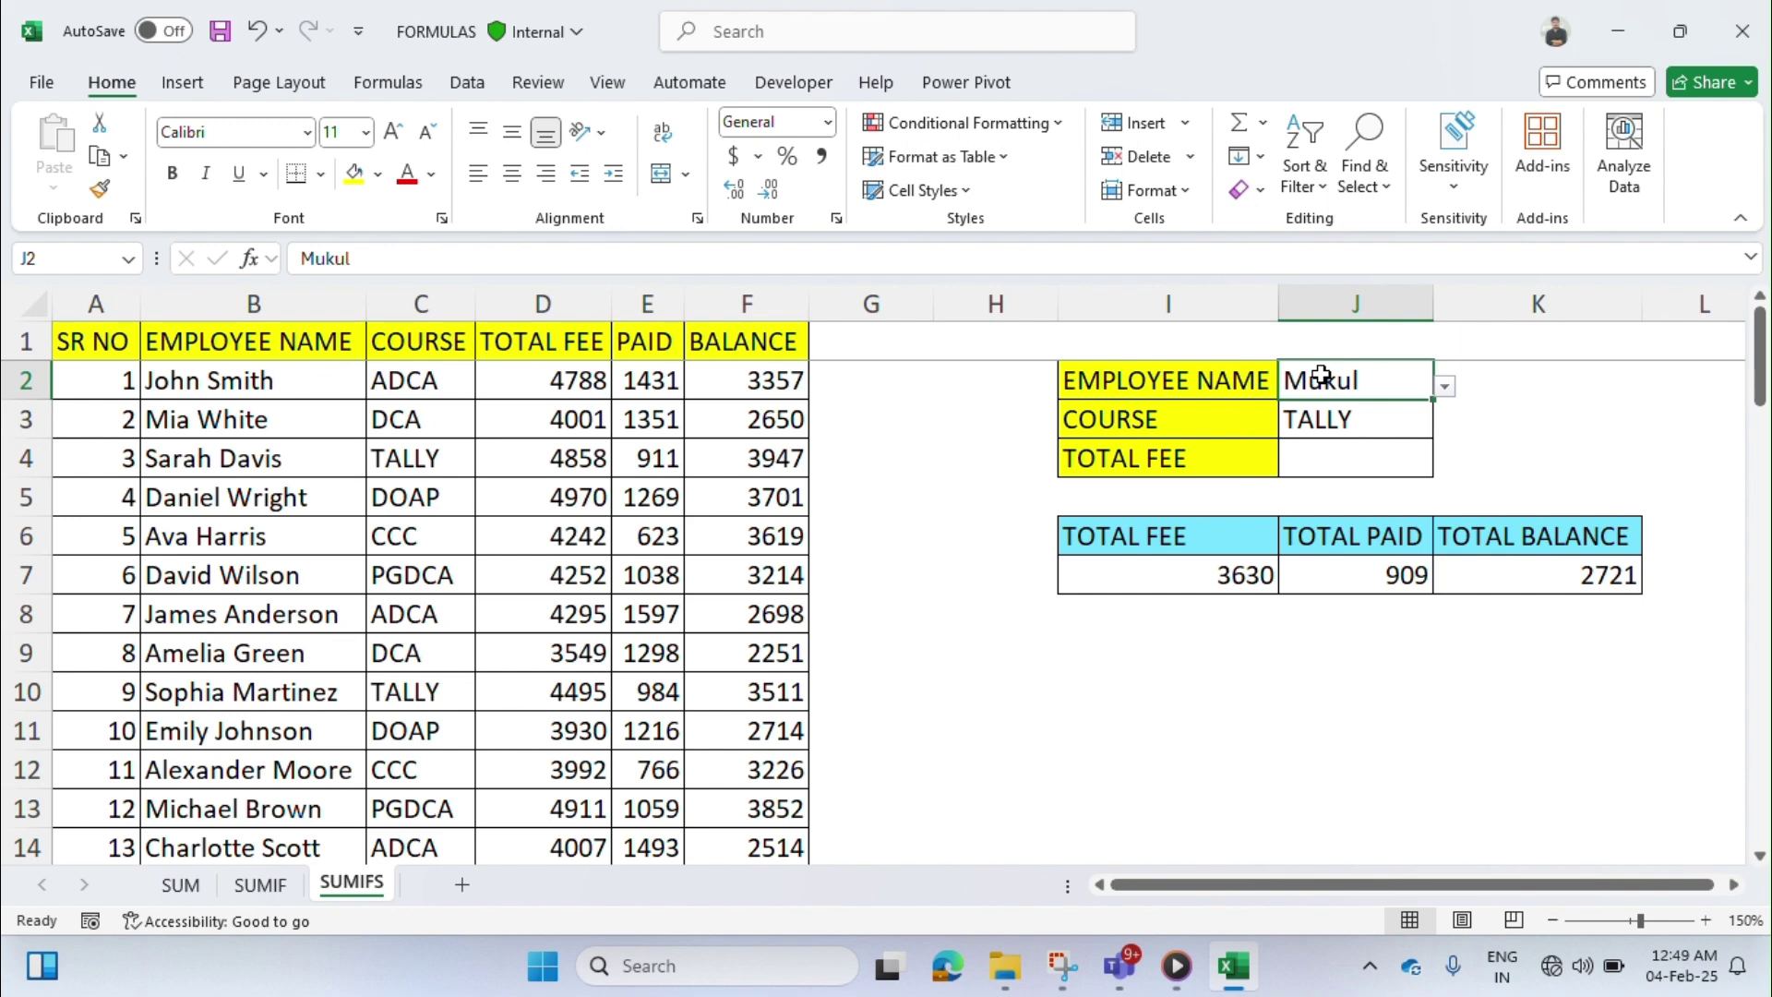
{"action": "key", "text": "Down"}
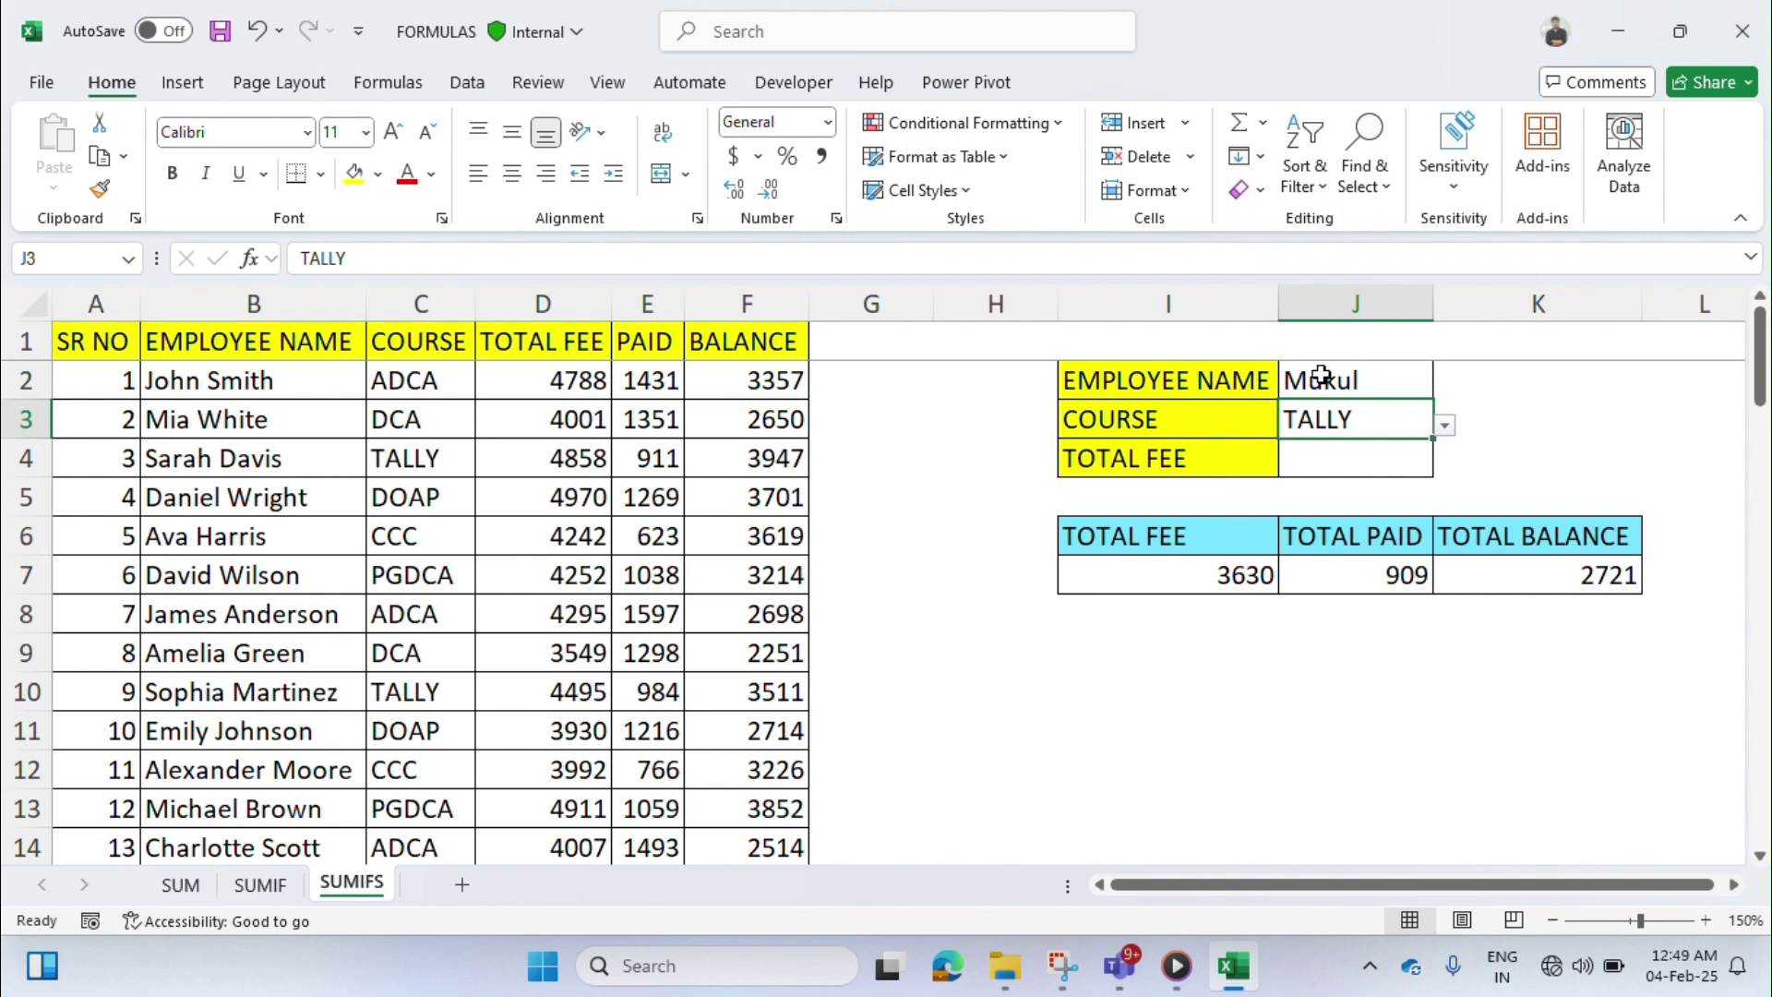
{"action": "left_click", "coordinate": [436, 517]}
{"action": "key", "text": "ctrl+Down"}
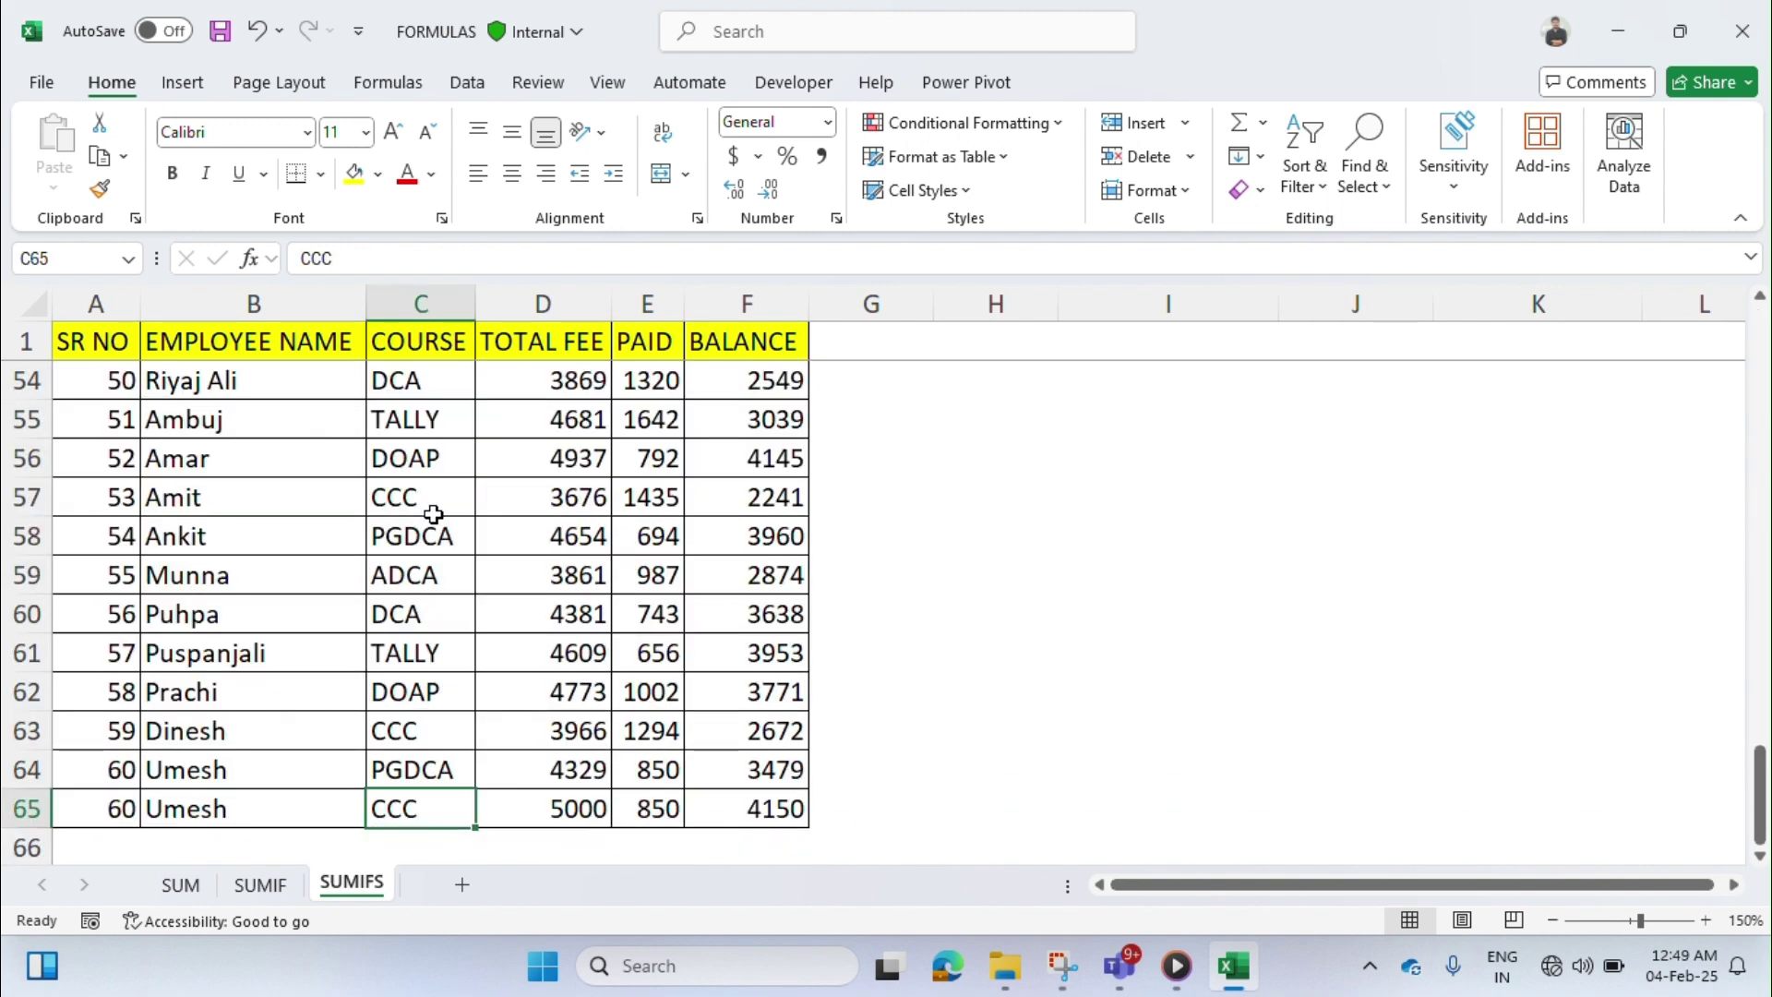
{"action": "left_click", "coordinate": [255, 776]}
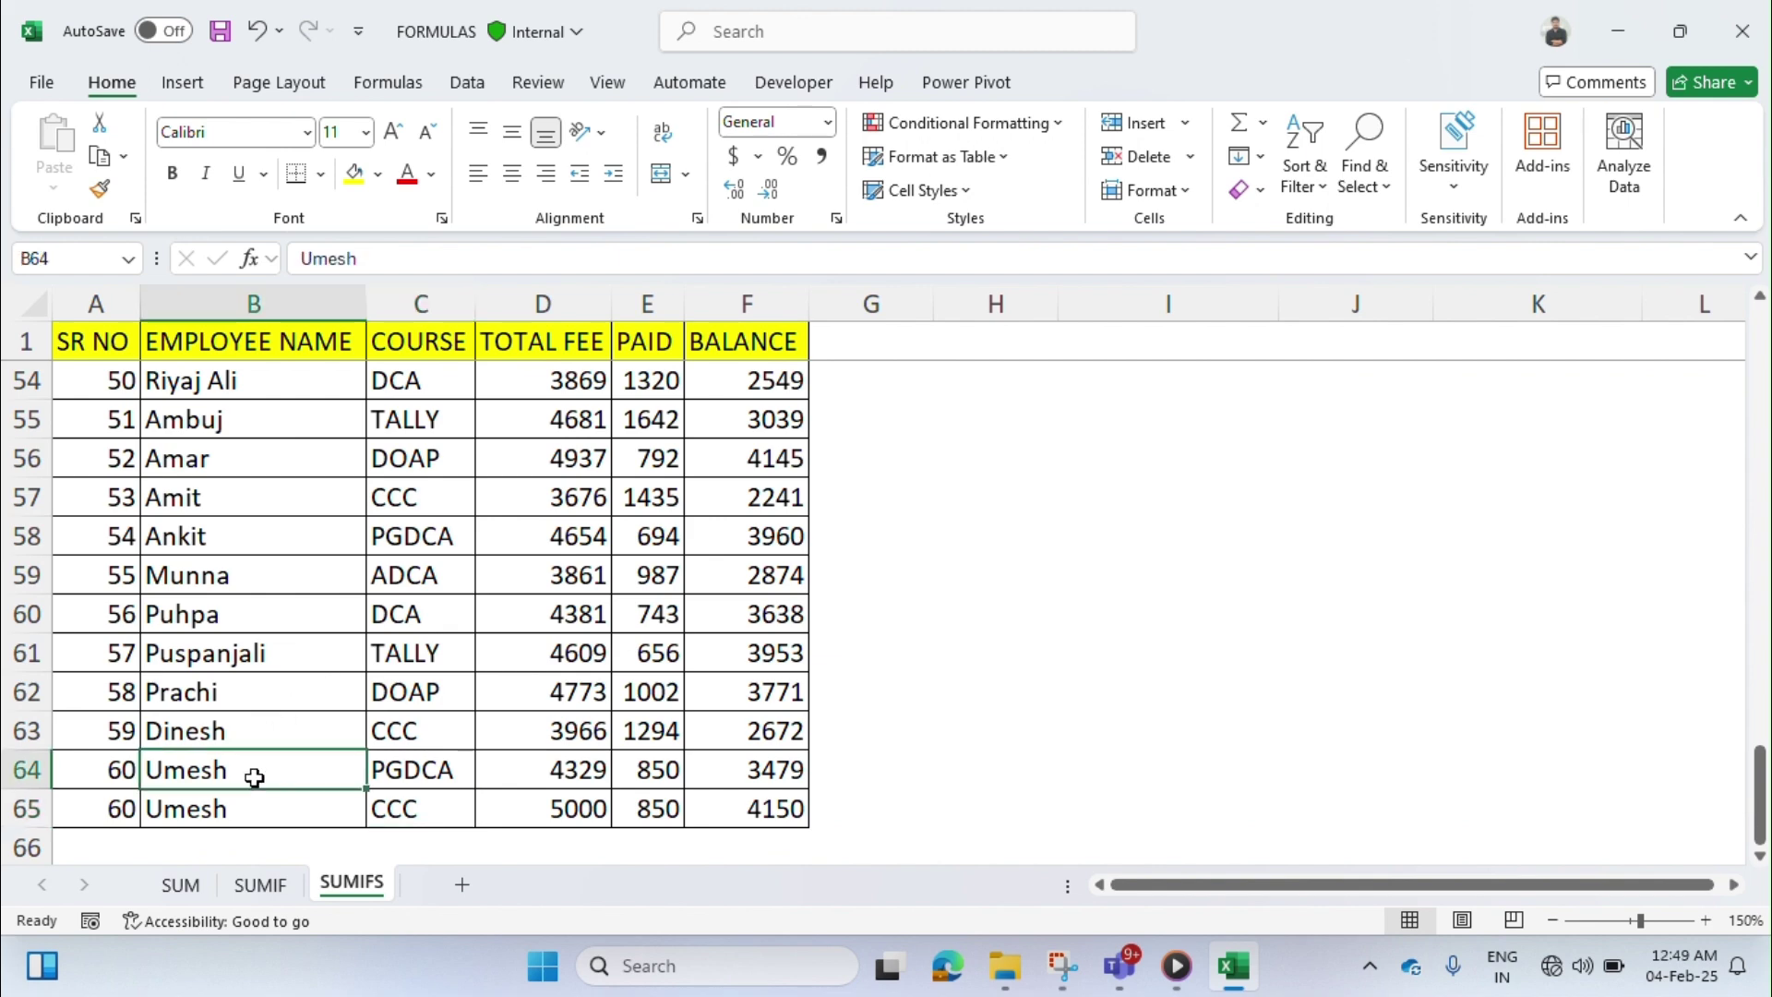
{"action": "key", "text": "shift+Down"}
{"action": "key", "text": "shift+Right"}
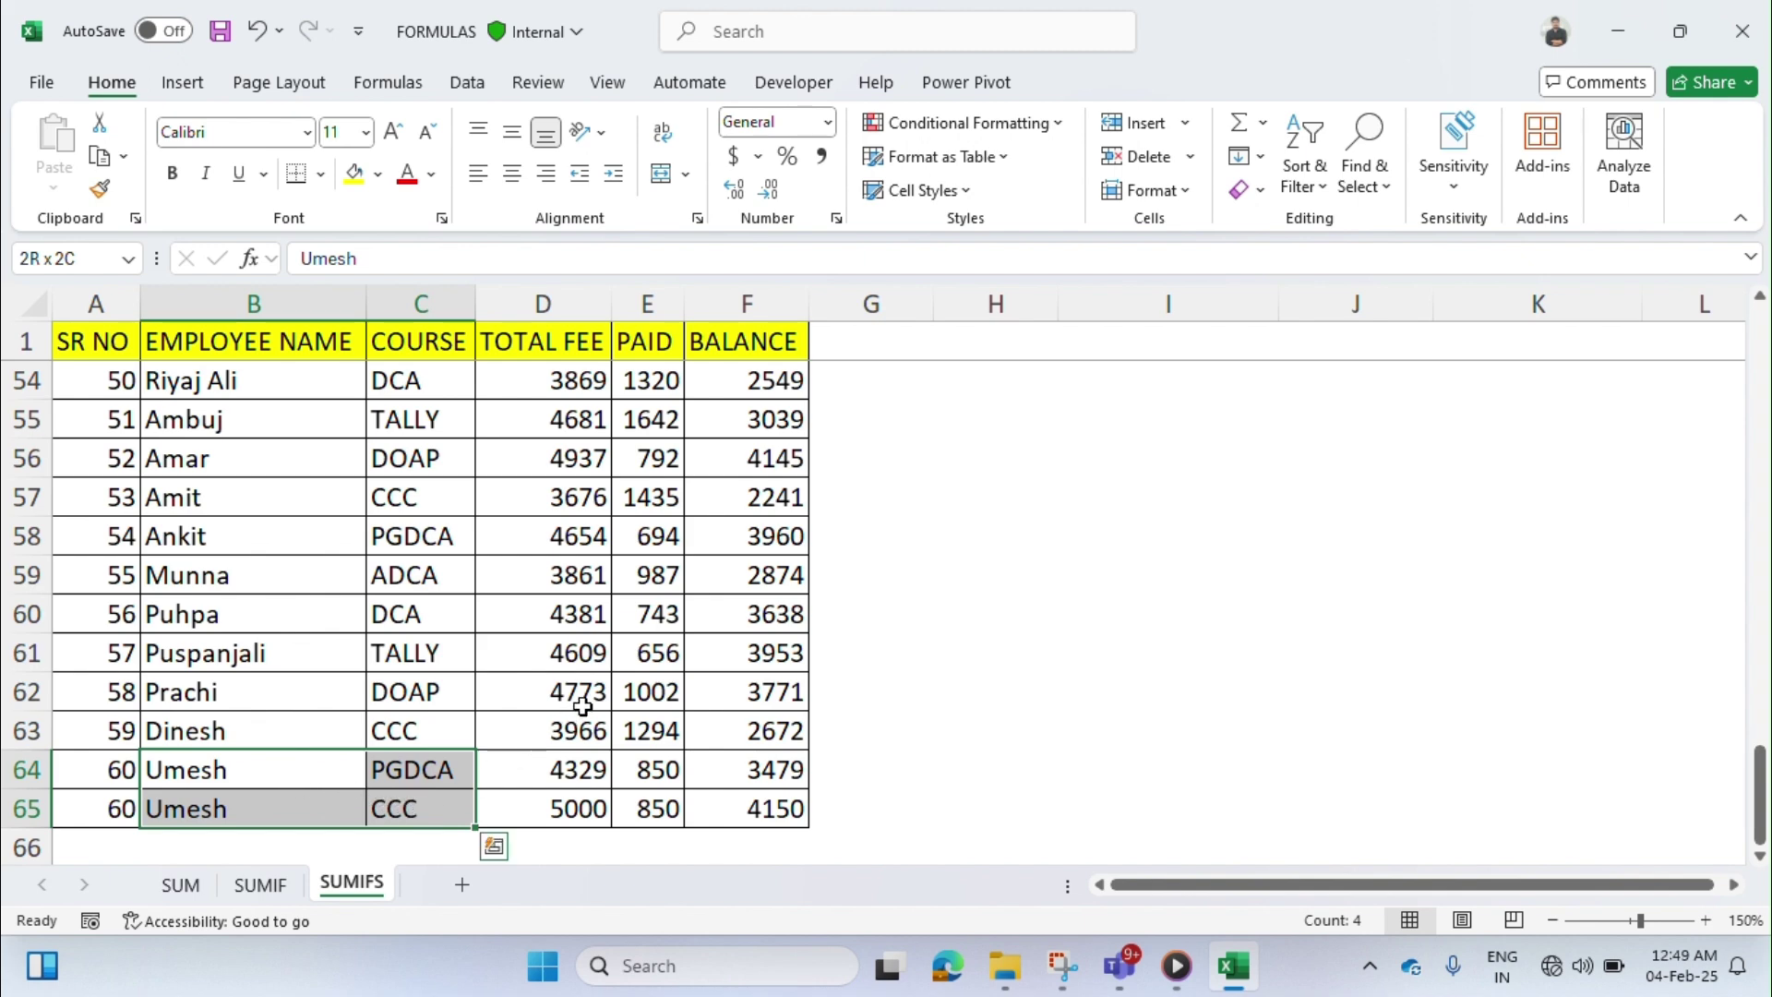
{"action": "left_click", "coordinate": [287, 771]}
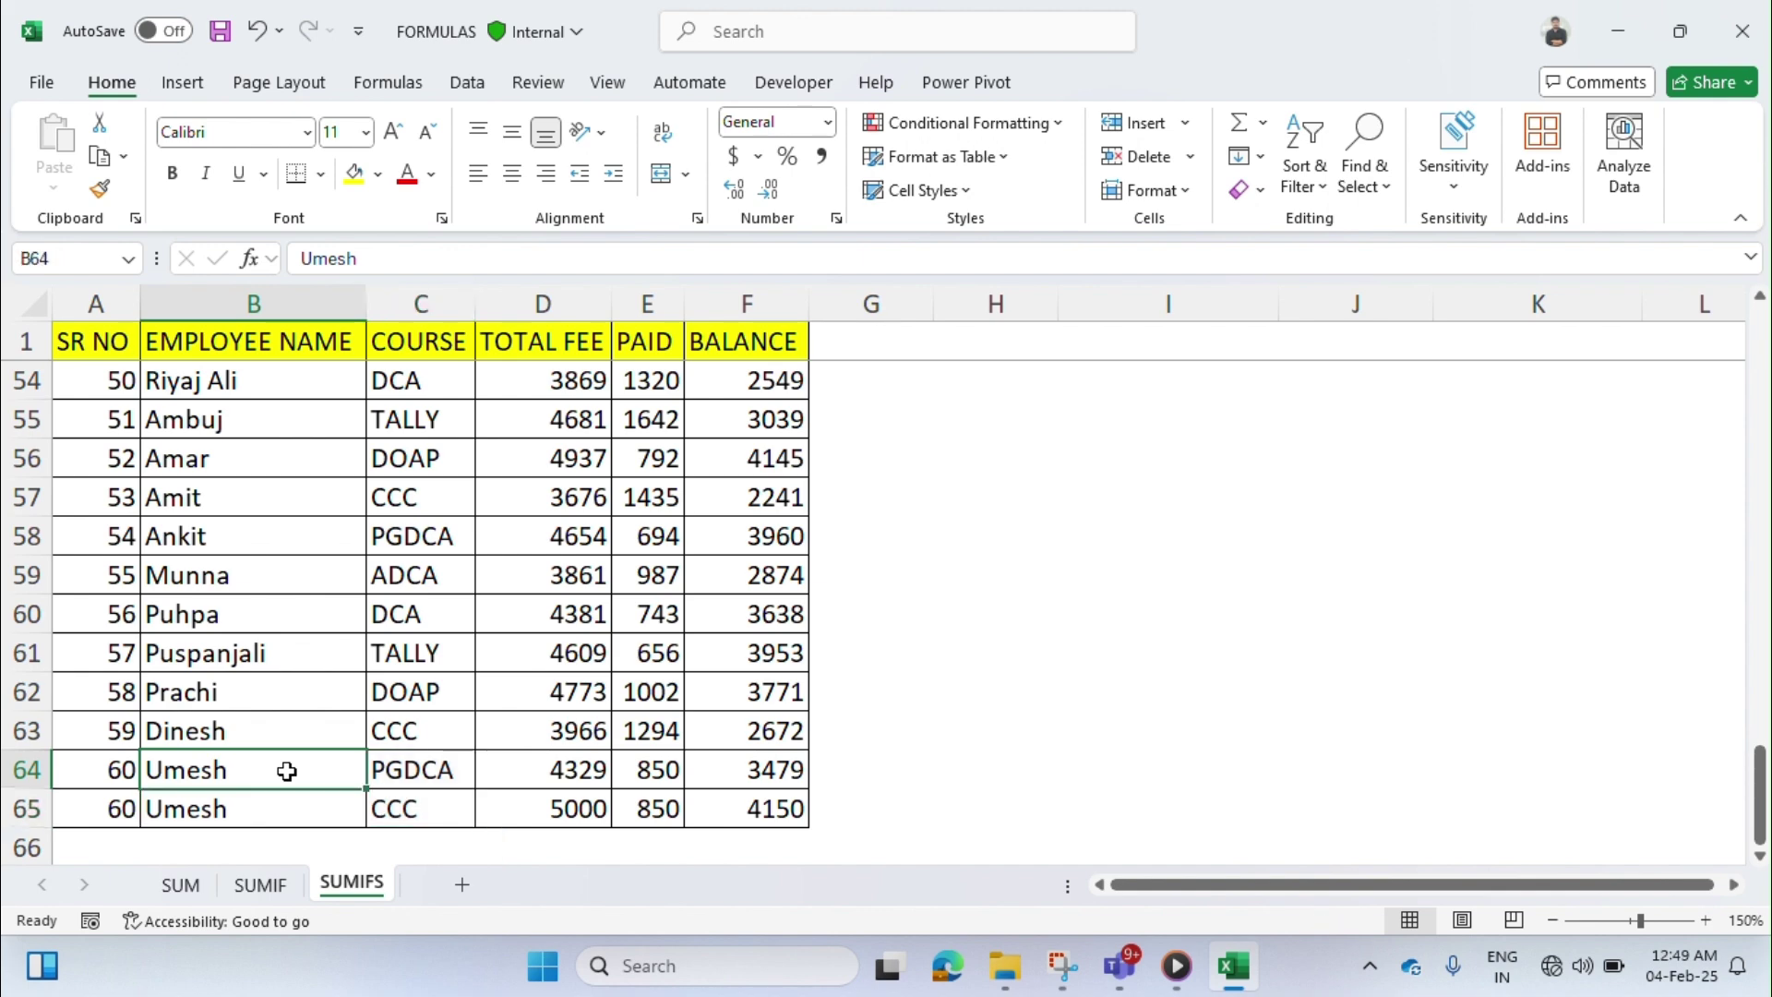
{"action": "left_click", "coordinate": [409, 768]}
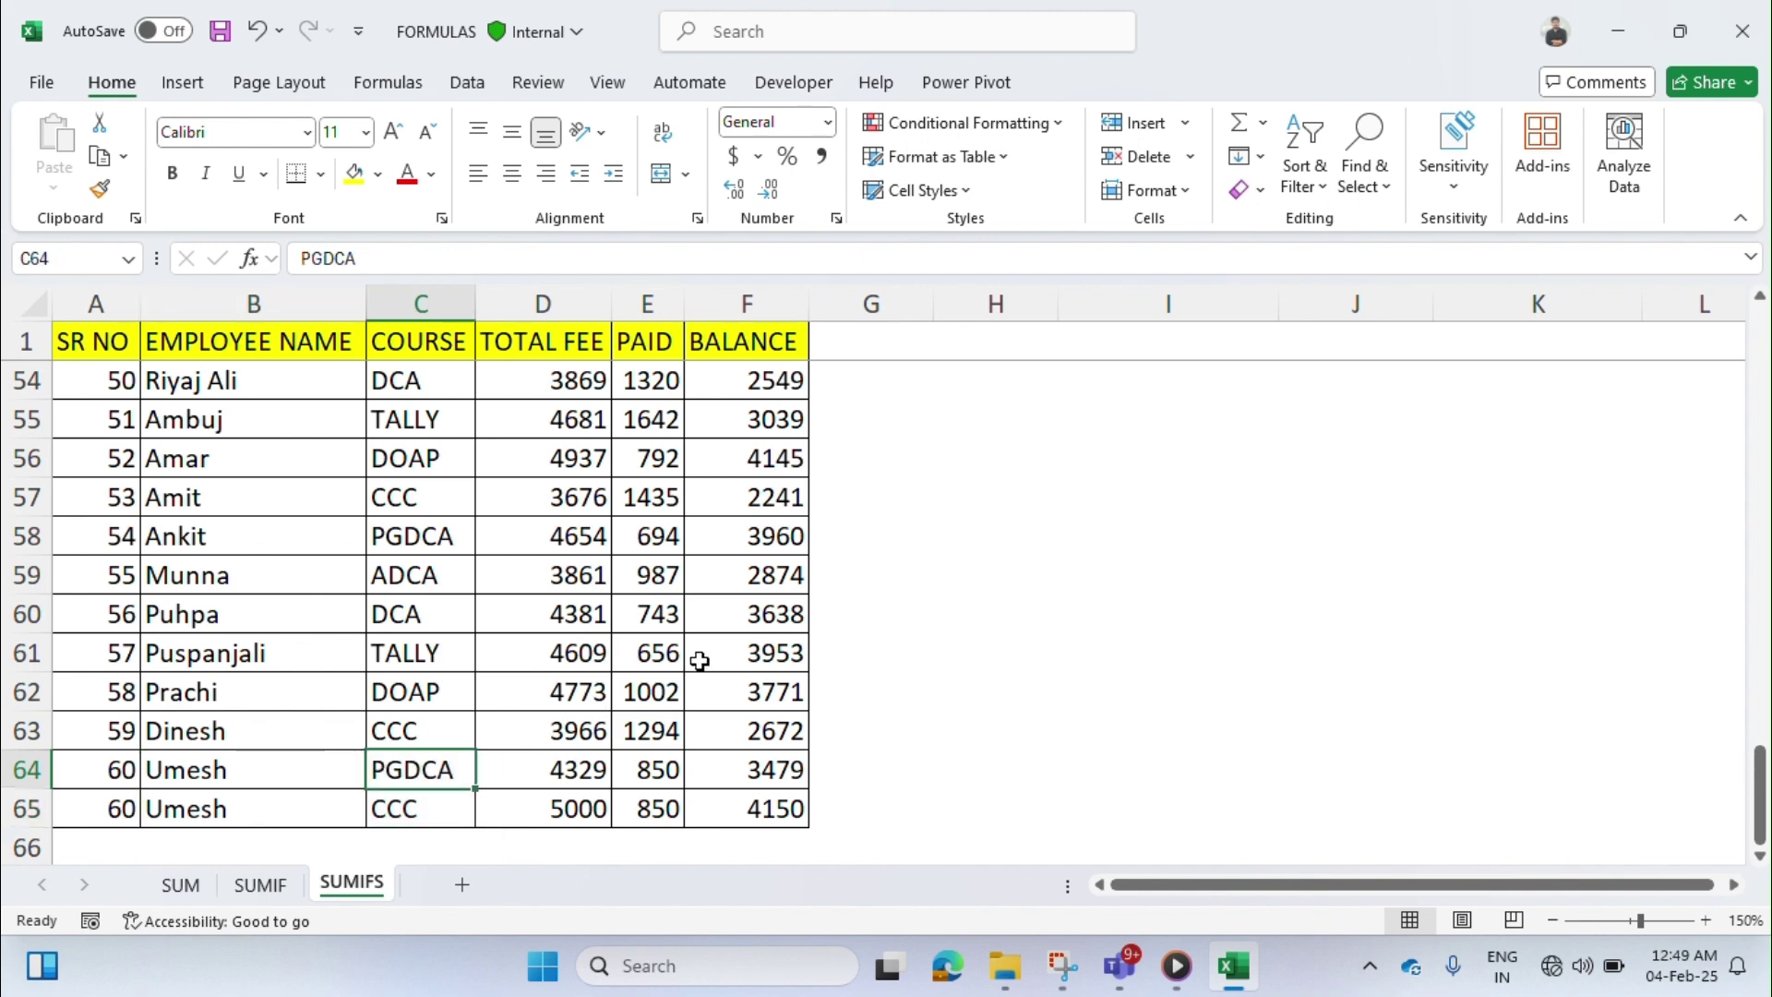
- Set EMPLOYEE NAME in J2 to the last employee in its selection list
{"action": "scroll", "coordinate": [700, 661], "scroll_direction": "up", "scroll_amount": 10}
{"action": "scroll", "coordinate": [700, 661], "scroll_direction": "up", "scroll_amount": 8}
{"action": "scroll", "coordinate": [699, 661], "scroll_direction": "down", "scroll_amount": 1}
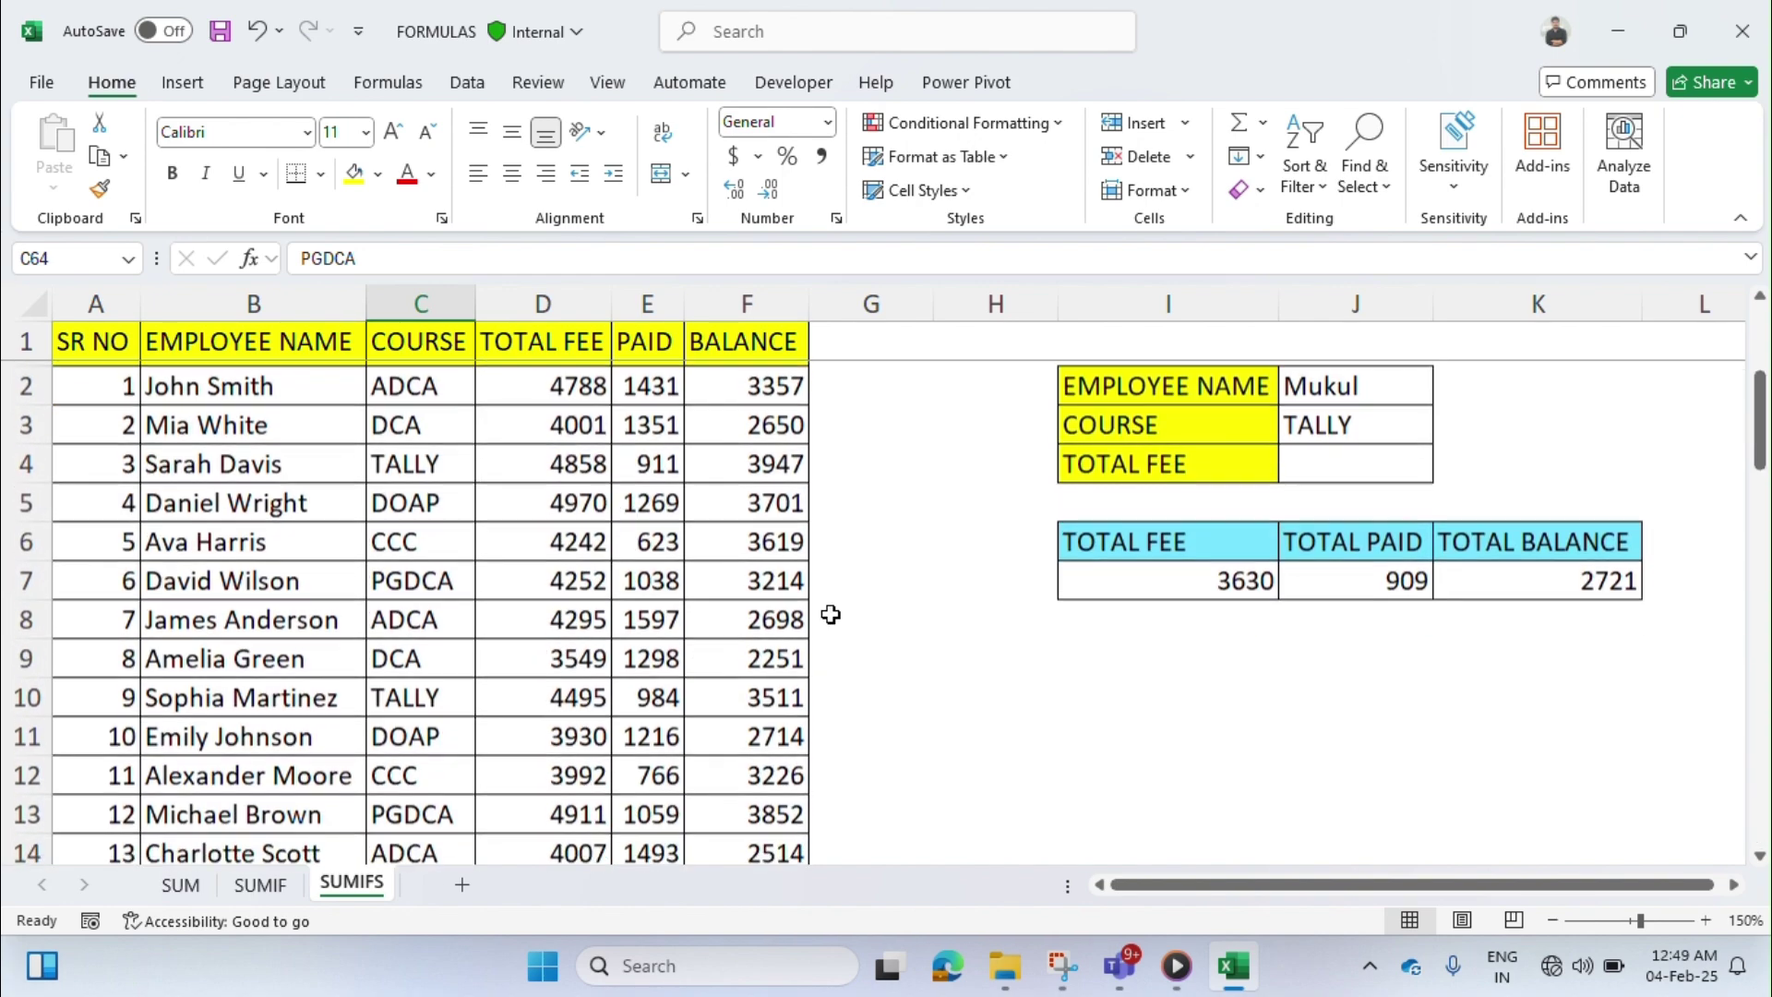
{"action": "left_click", "coordinate": [1378, 381]}
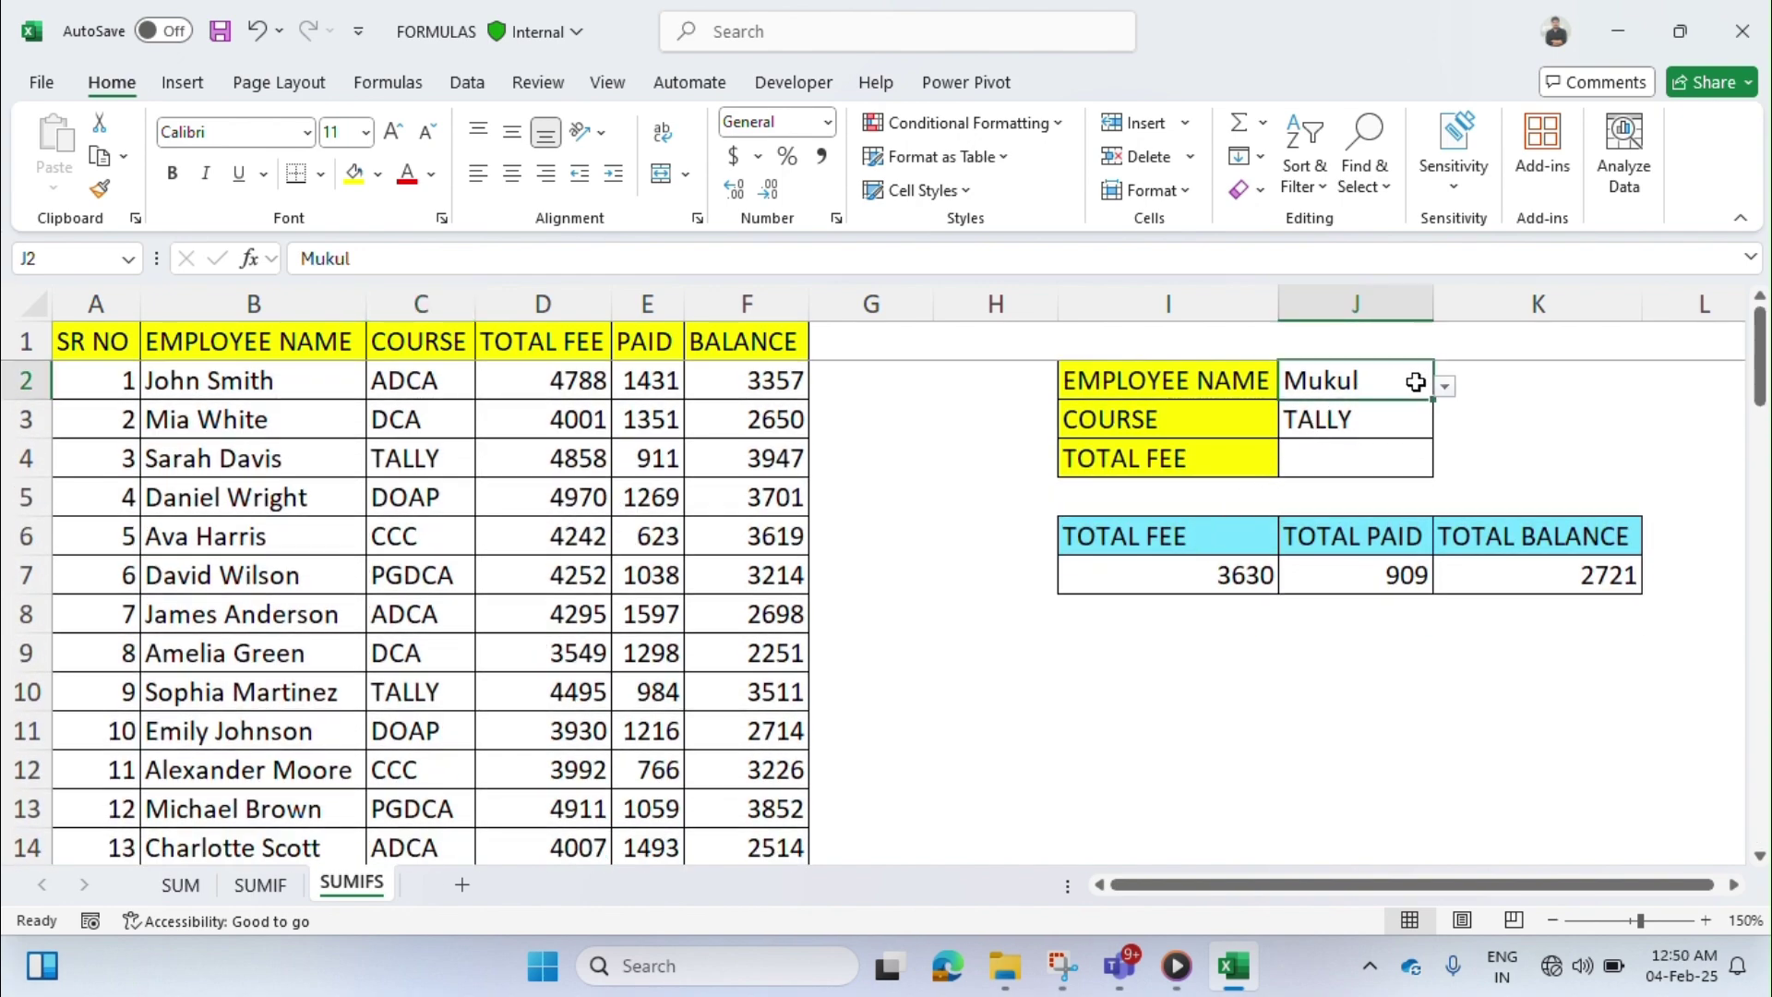
{"action": "left_click", "coordinate": [1453, 385]}
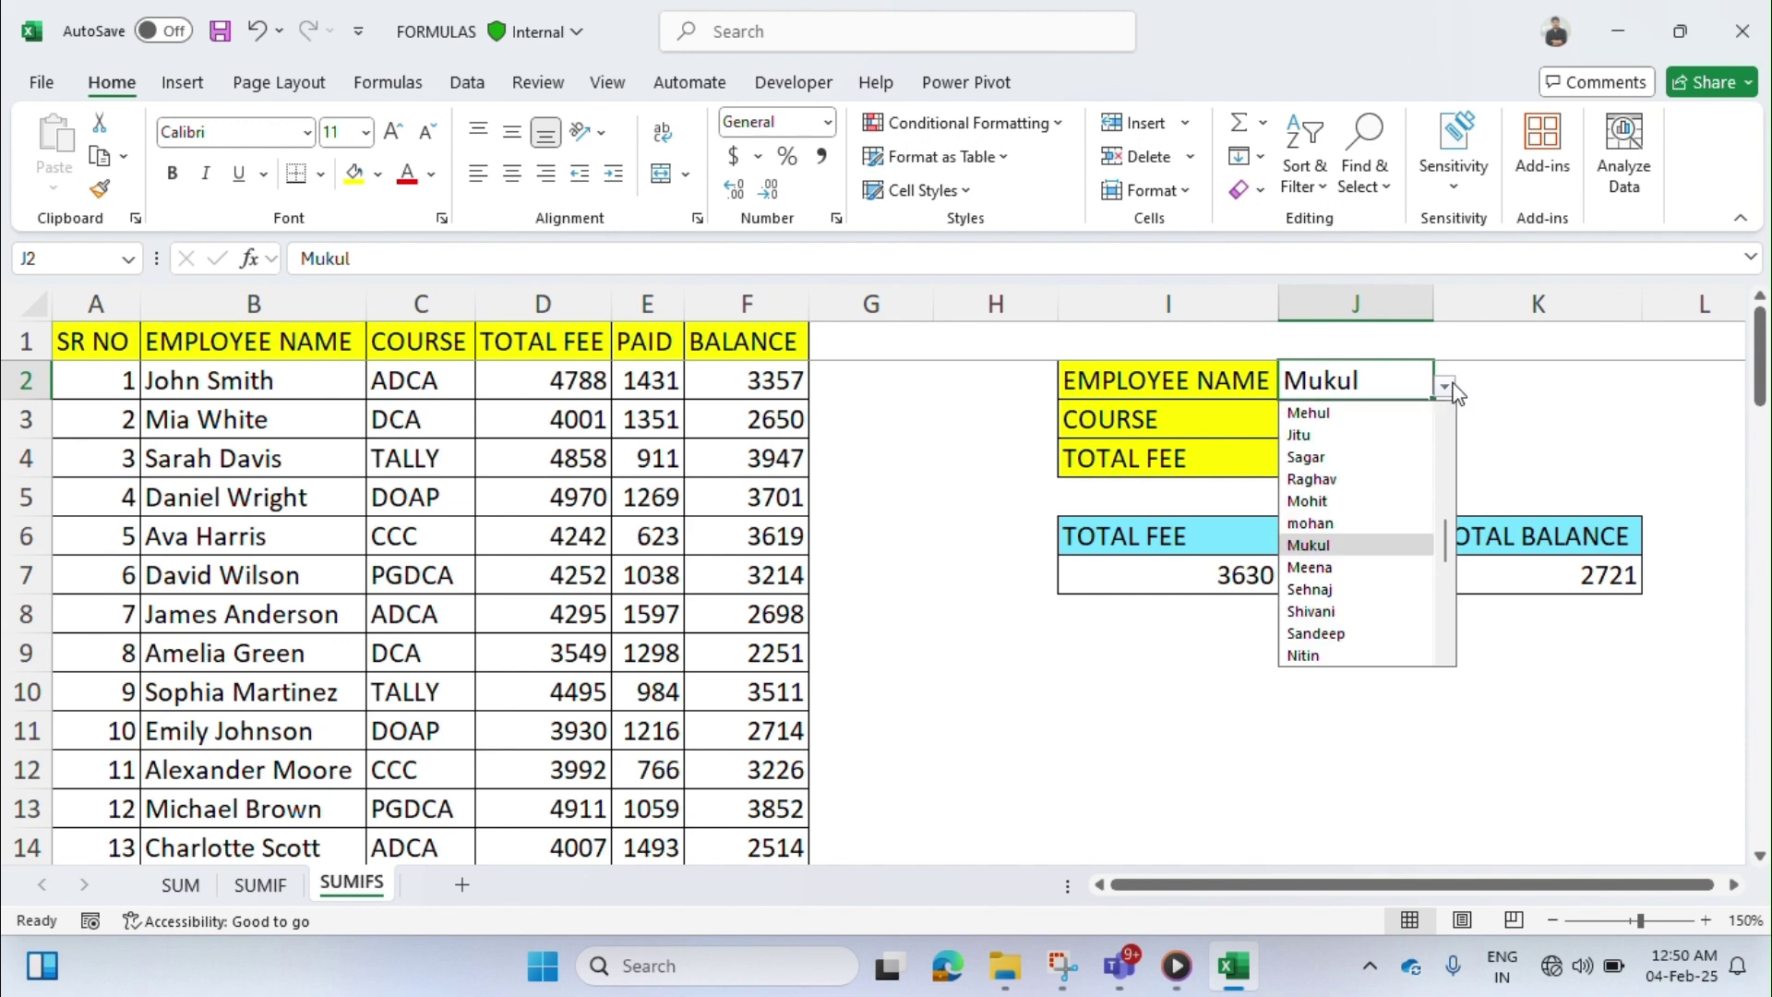
{"action": "scroll", "coordinate": [1369, 525], "scroll_direction": "down", "scroll_amount": 6}
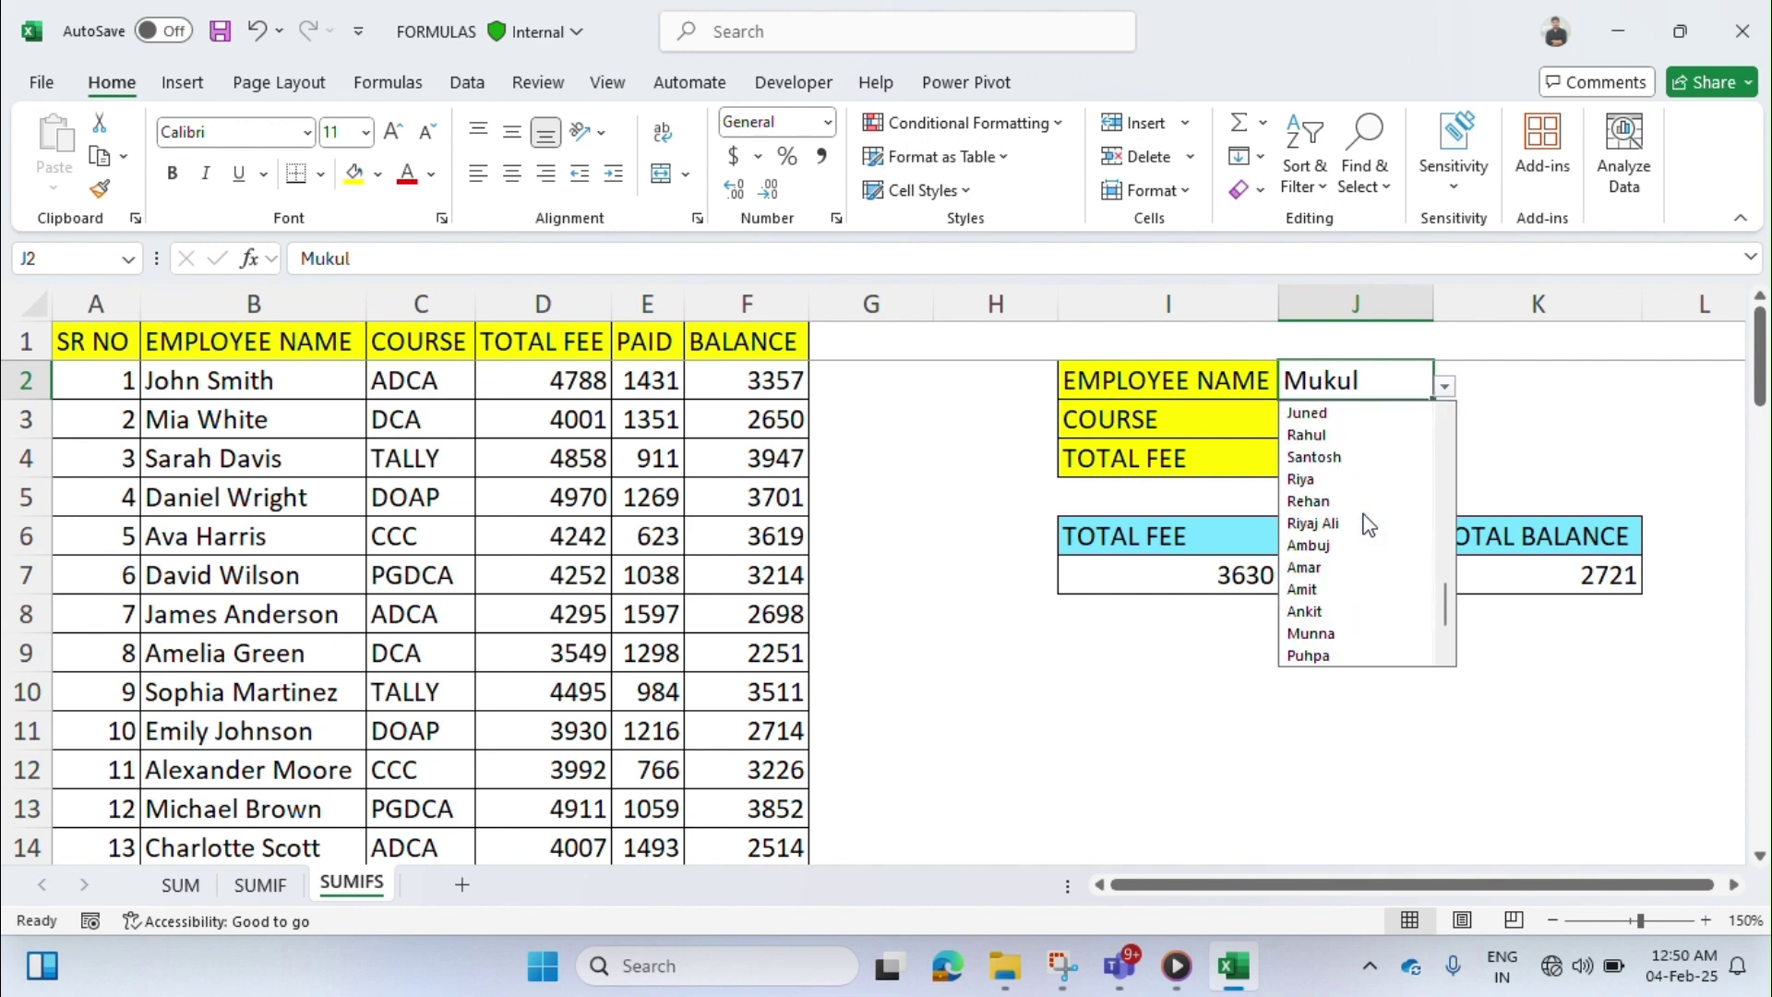
{"action": "scroll", "coordinate": [1369, 524], "scroll_direction": "down", "scroll_amount": 2}
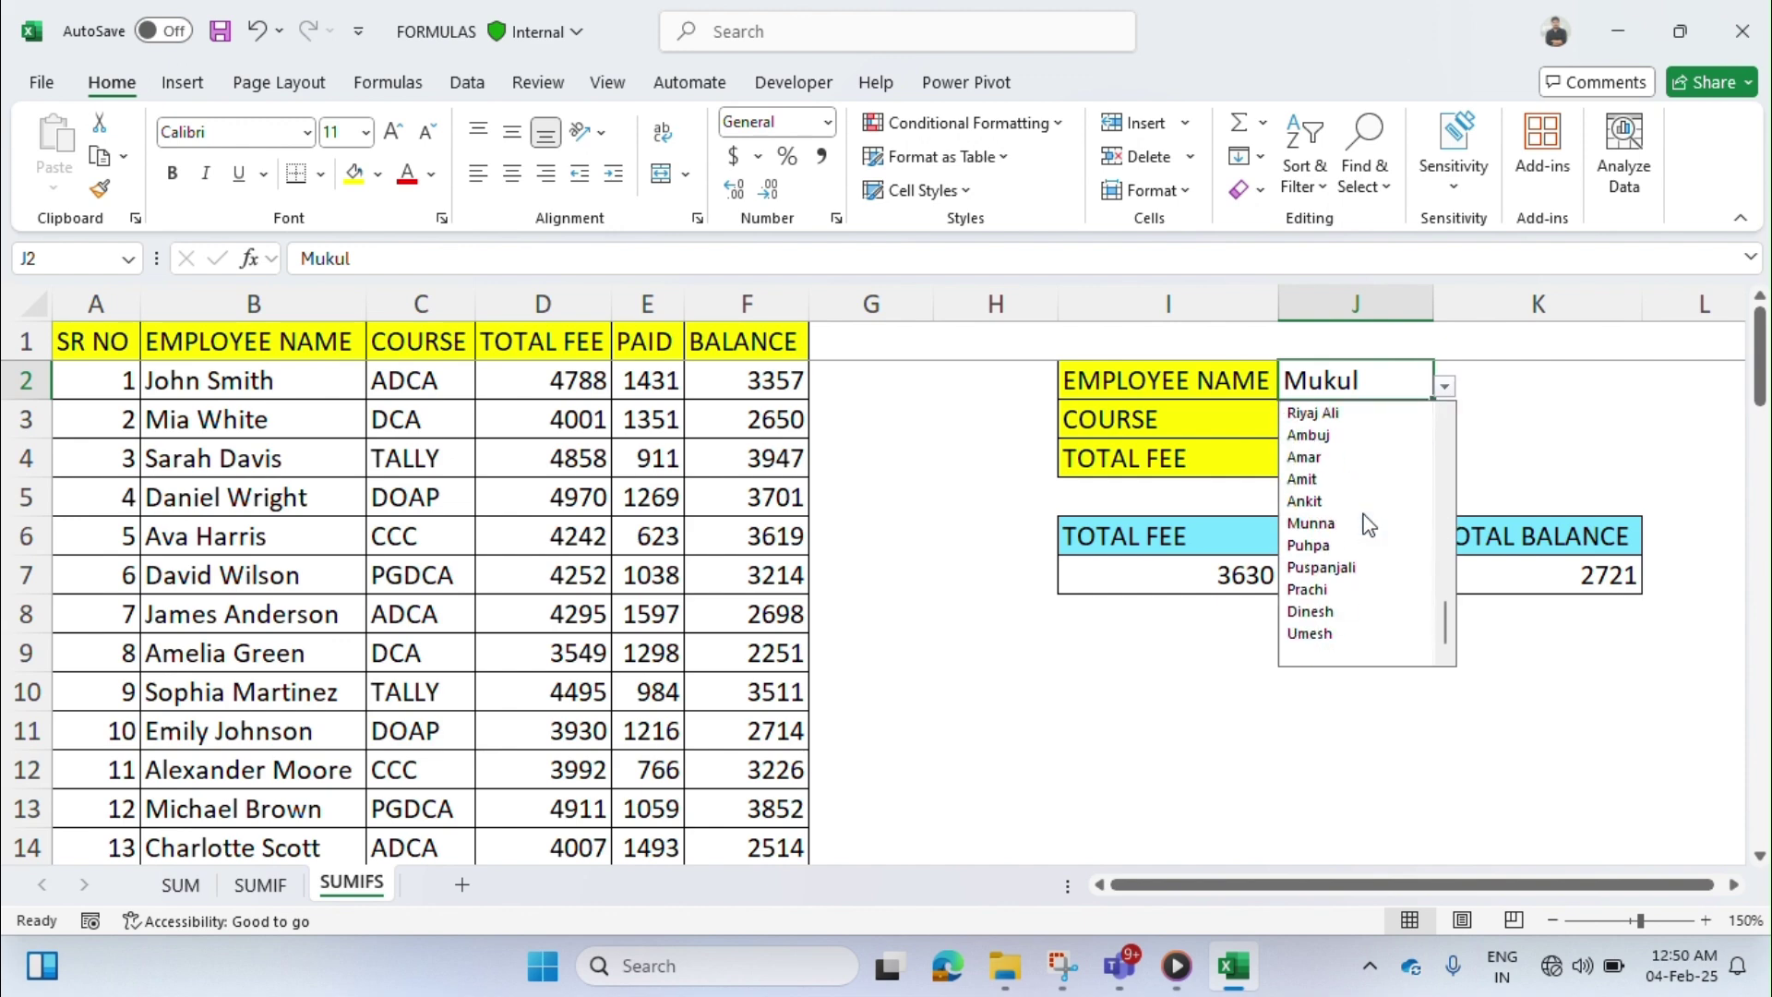
{"action": "left_click", "coordinate": [1351, 634]}
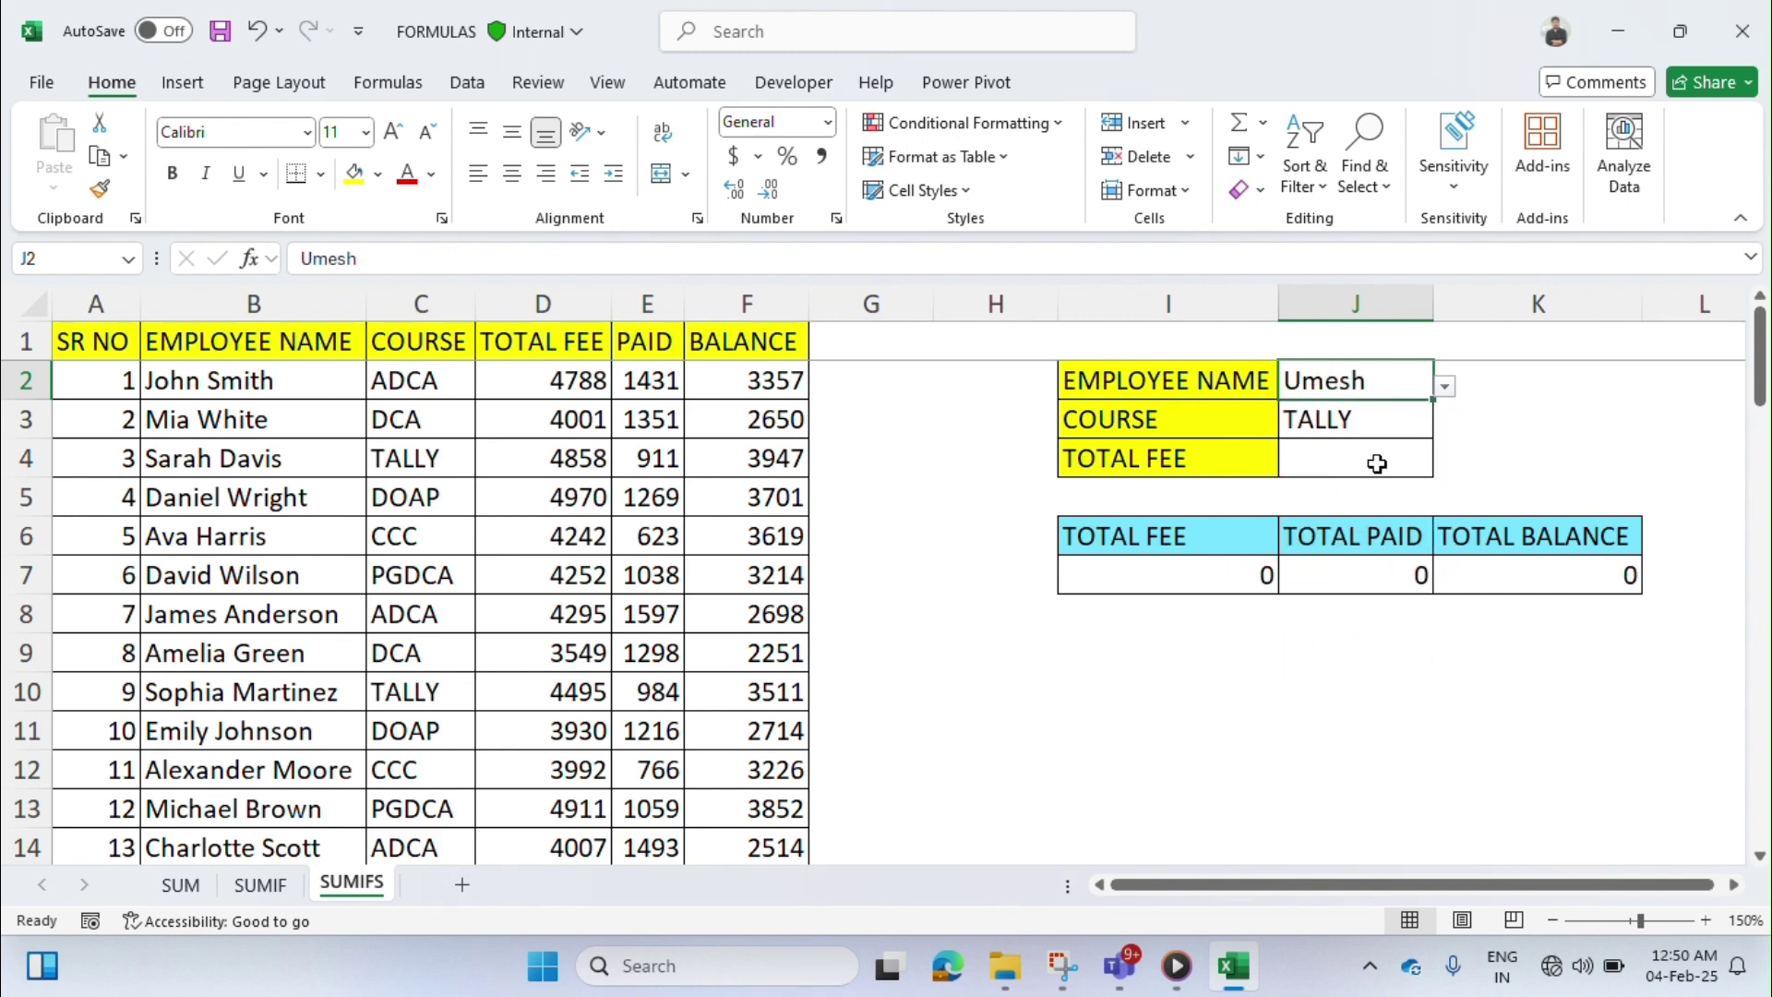
- Set COURSE in J3 to PGDCA
{"action": "left_click", "coordinate": [1405, 412]}
{"action": "left_click", "coordinate": [1446, 429]}
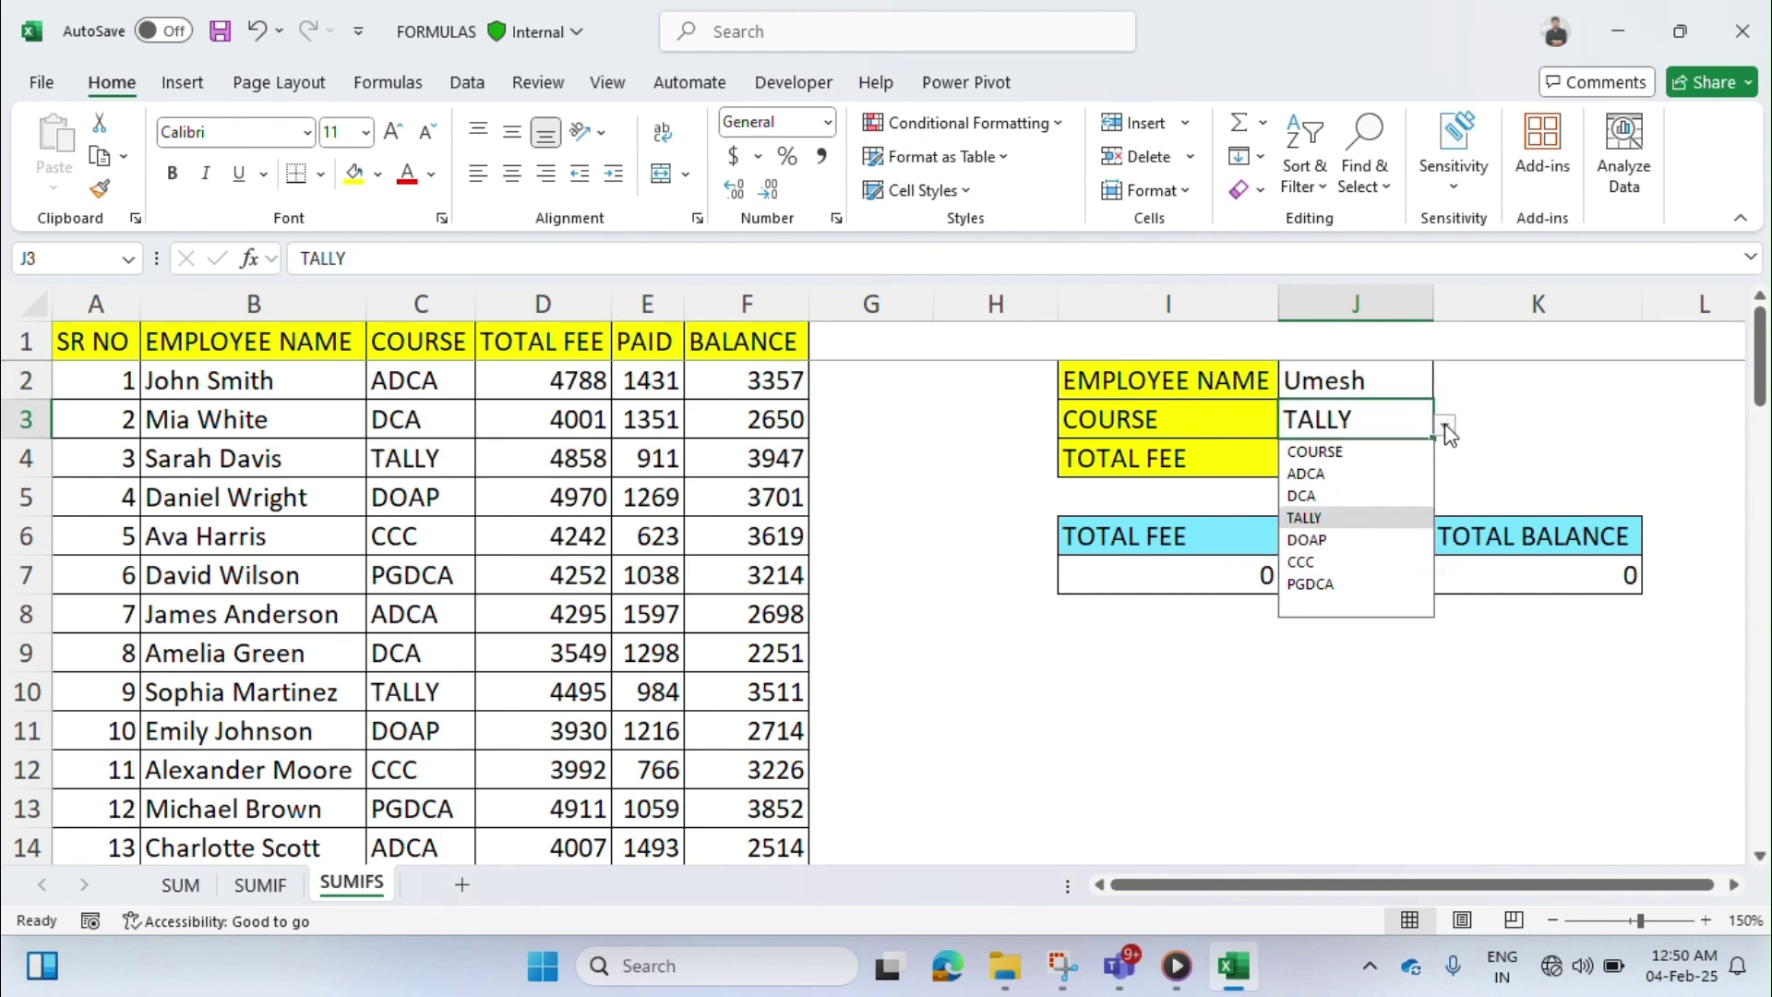
{"action": "left_click", "coordinate": [1342, 585]}
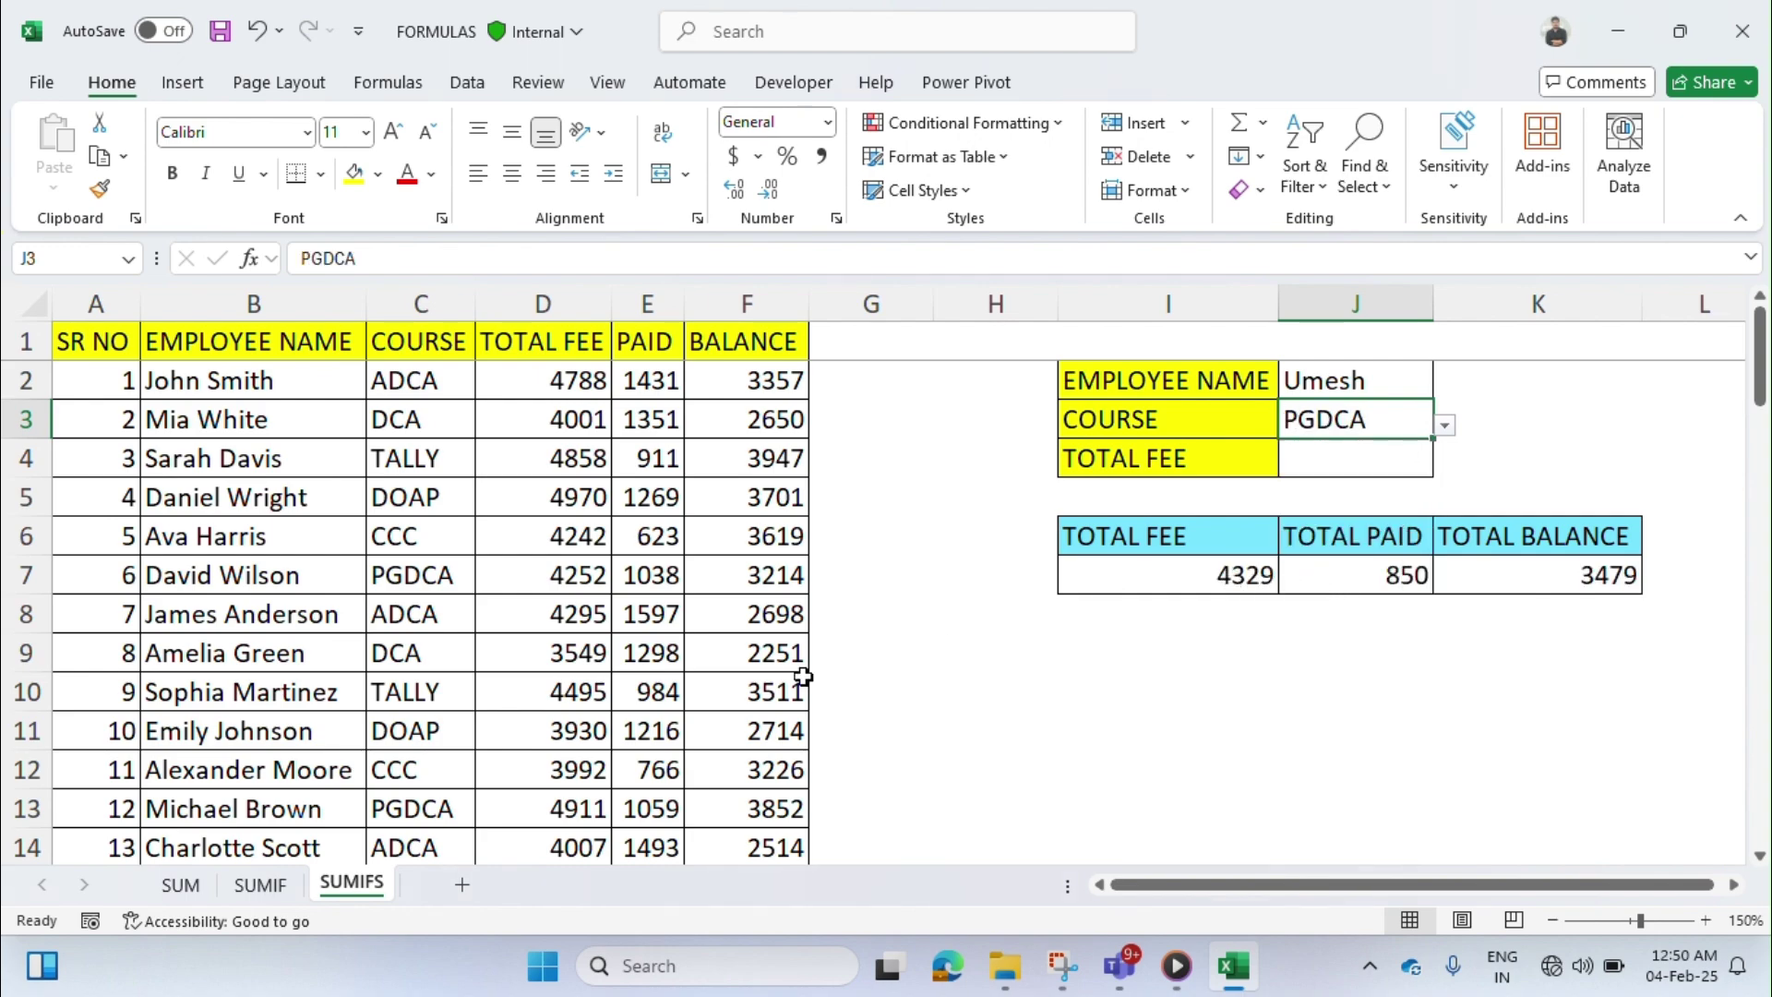
- Check the chosen employee's PGDCA course and TOTAL FEE in row 64, and the CCC fee in row 65
{"action": "scroll", "coordinate": [789, 684], "scroll_direction": "down", "scroll_amount": 5}
{"action": "scroll", "coordinate": [787, 686], "scroll_direction": "down", "scroll_amount": 7}
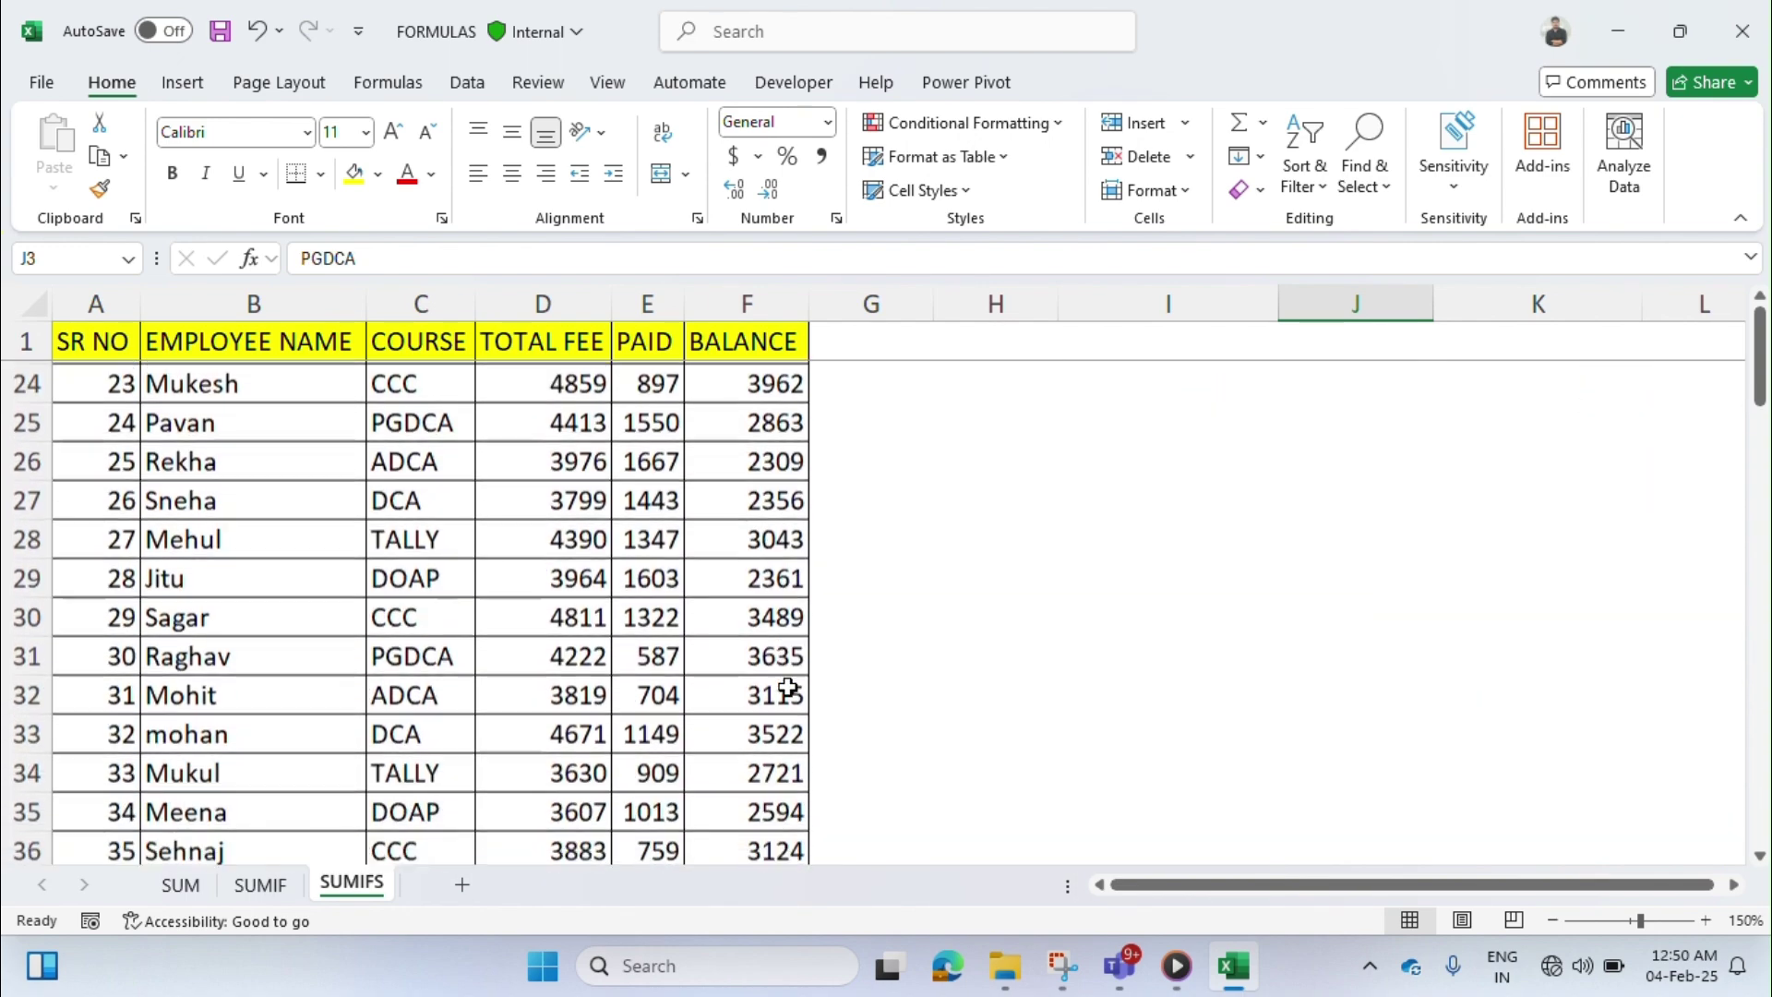
{"action": "scroll", "coordinate": [787, 685], "scroll_direction": "right", "scroll_amount": 1}
{"action": "scroll", "coordinate": [408, 784], "scroll_direction": "down", "scroll_amount": 8}
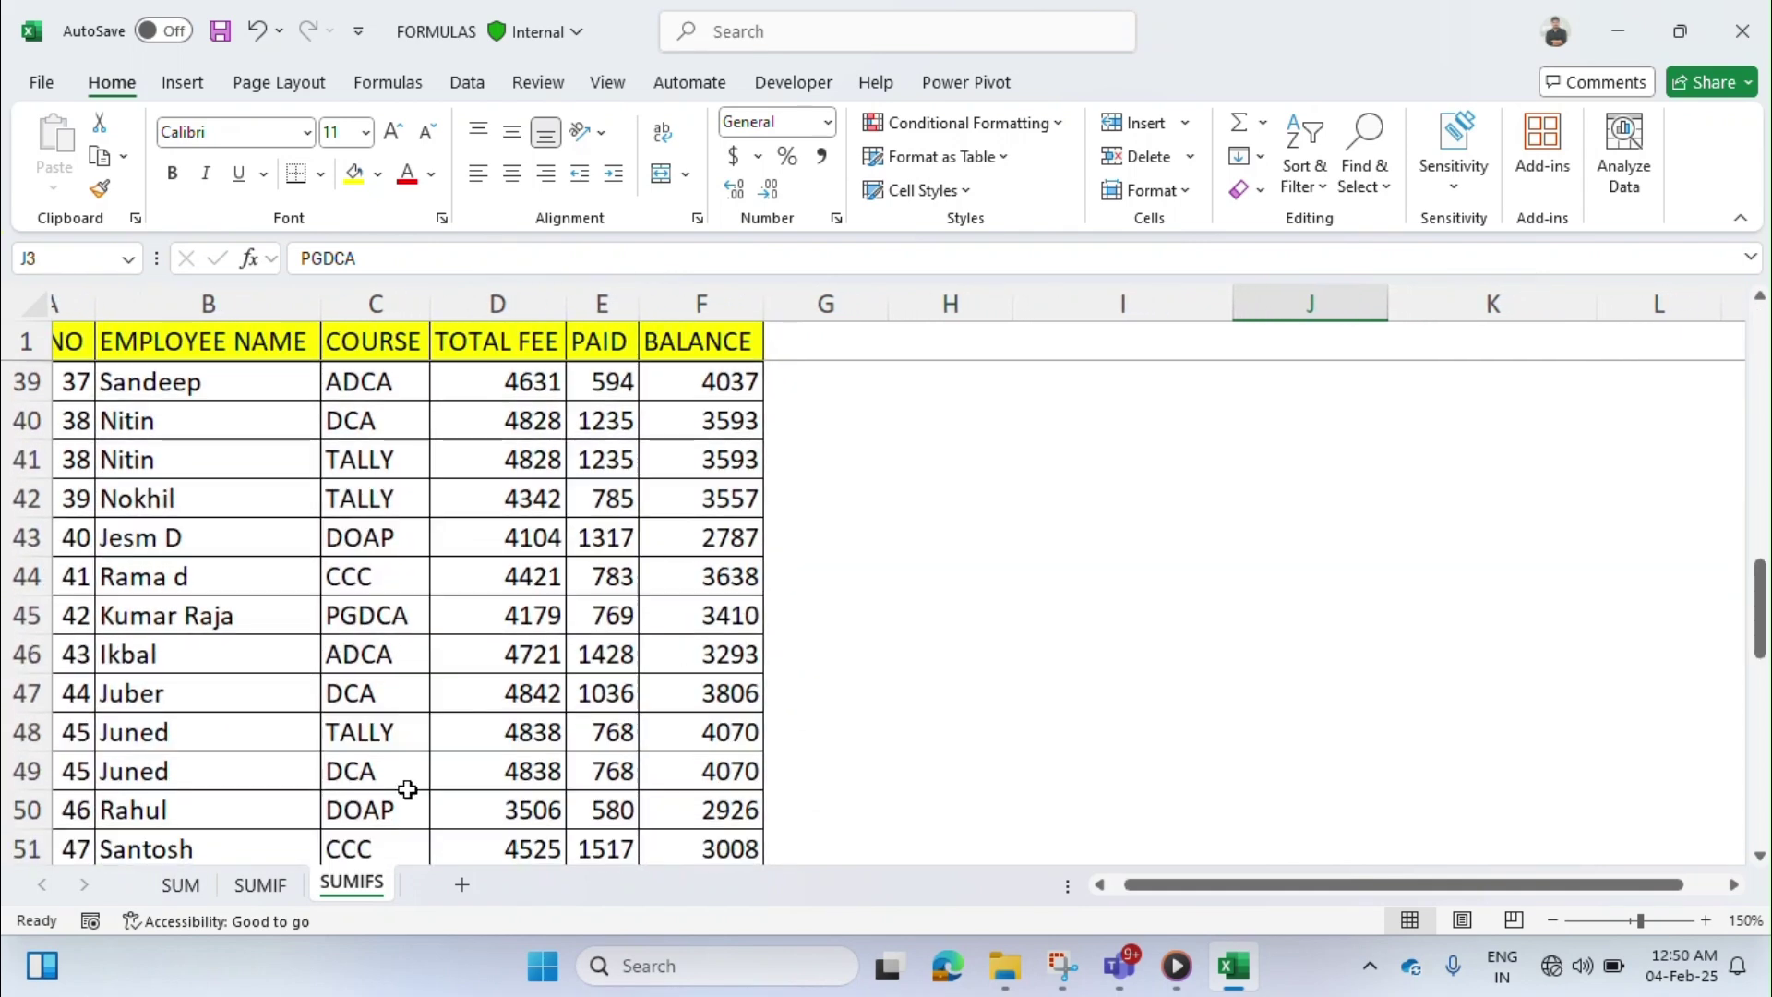
{"action": "scroll", "coordinate": [407, 789], "scroll_direction": "down", "scroll_amount": 1}
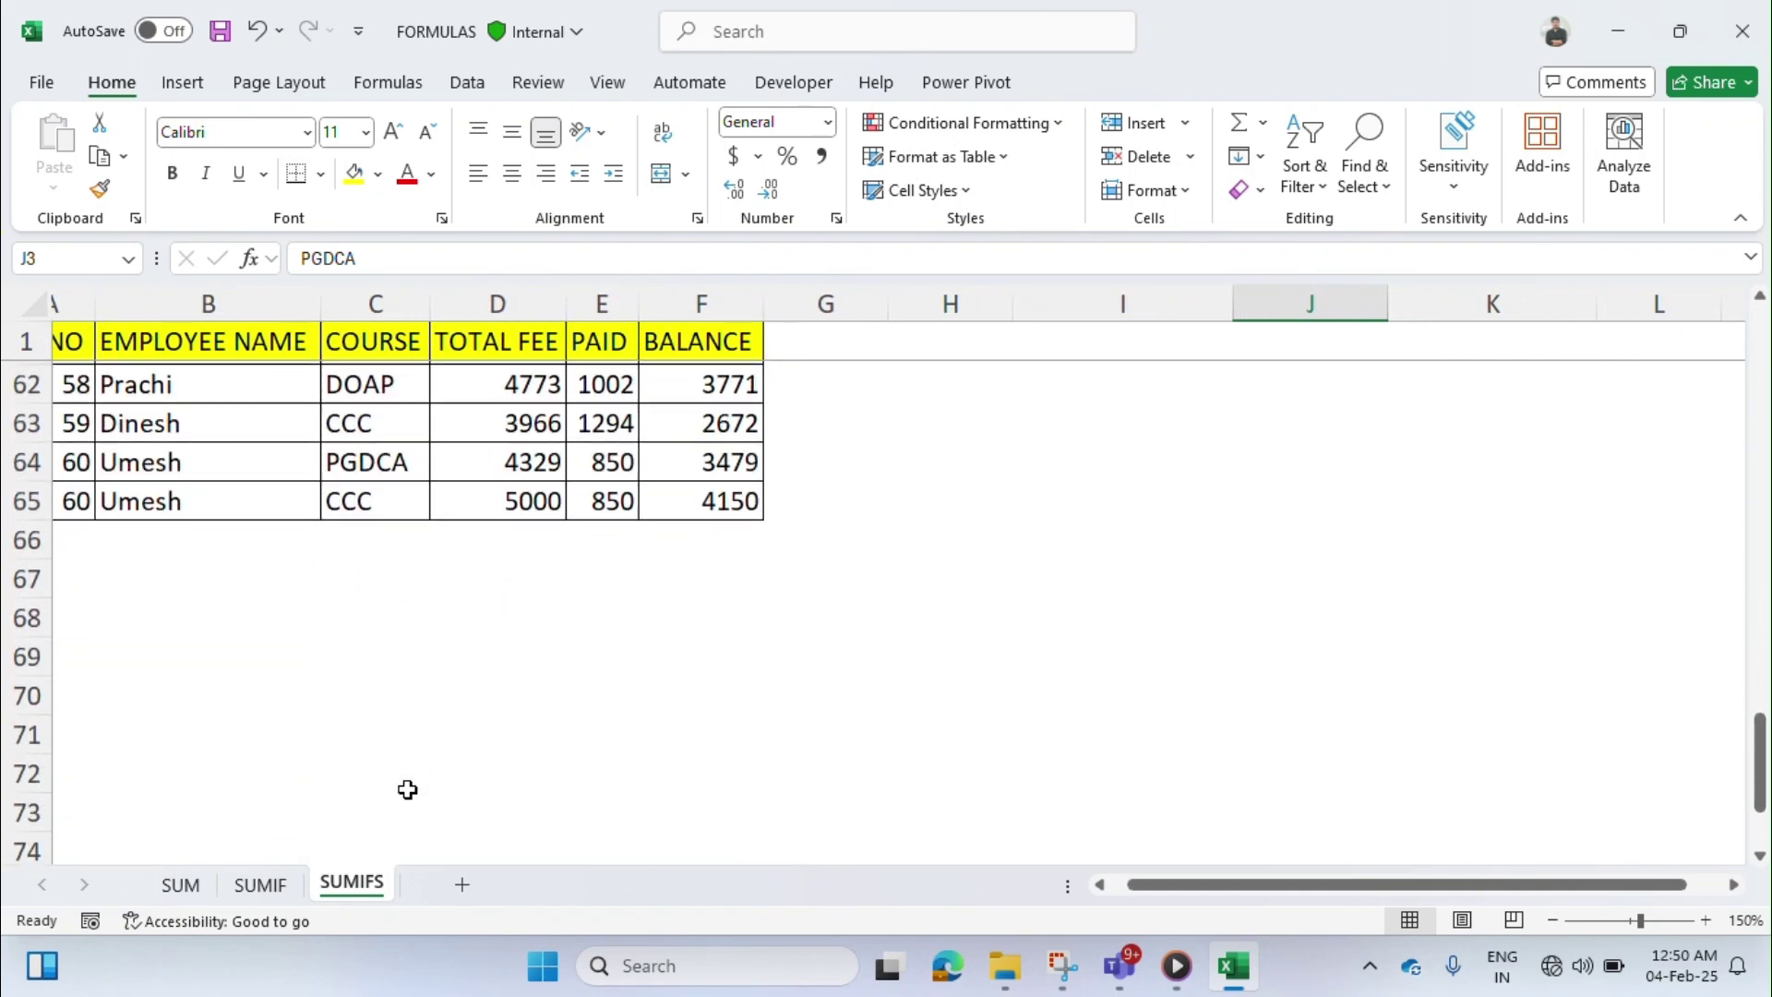
{"action": "left_click", "coordinate": [399, 466]}
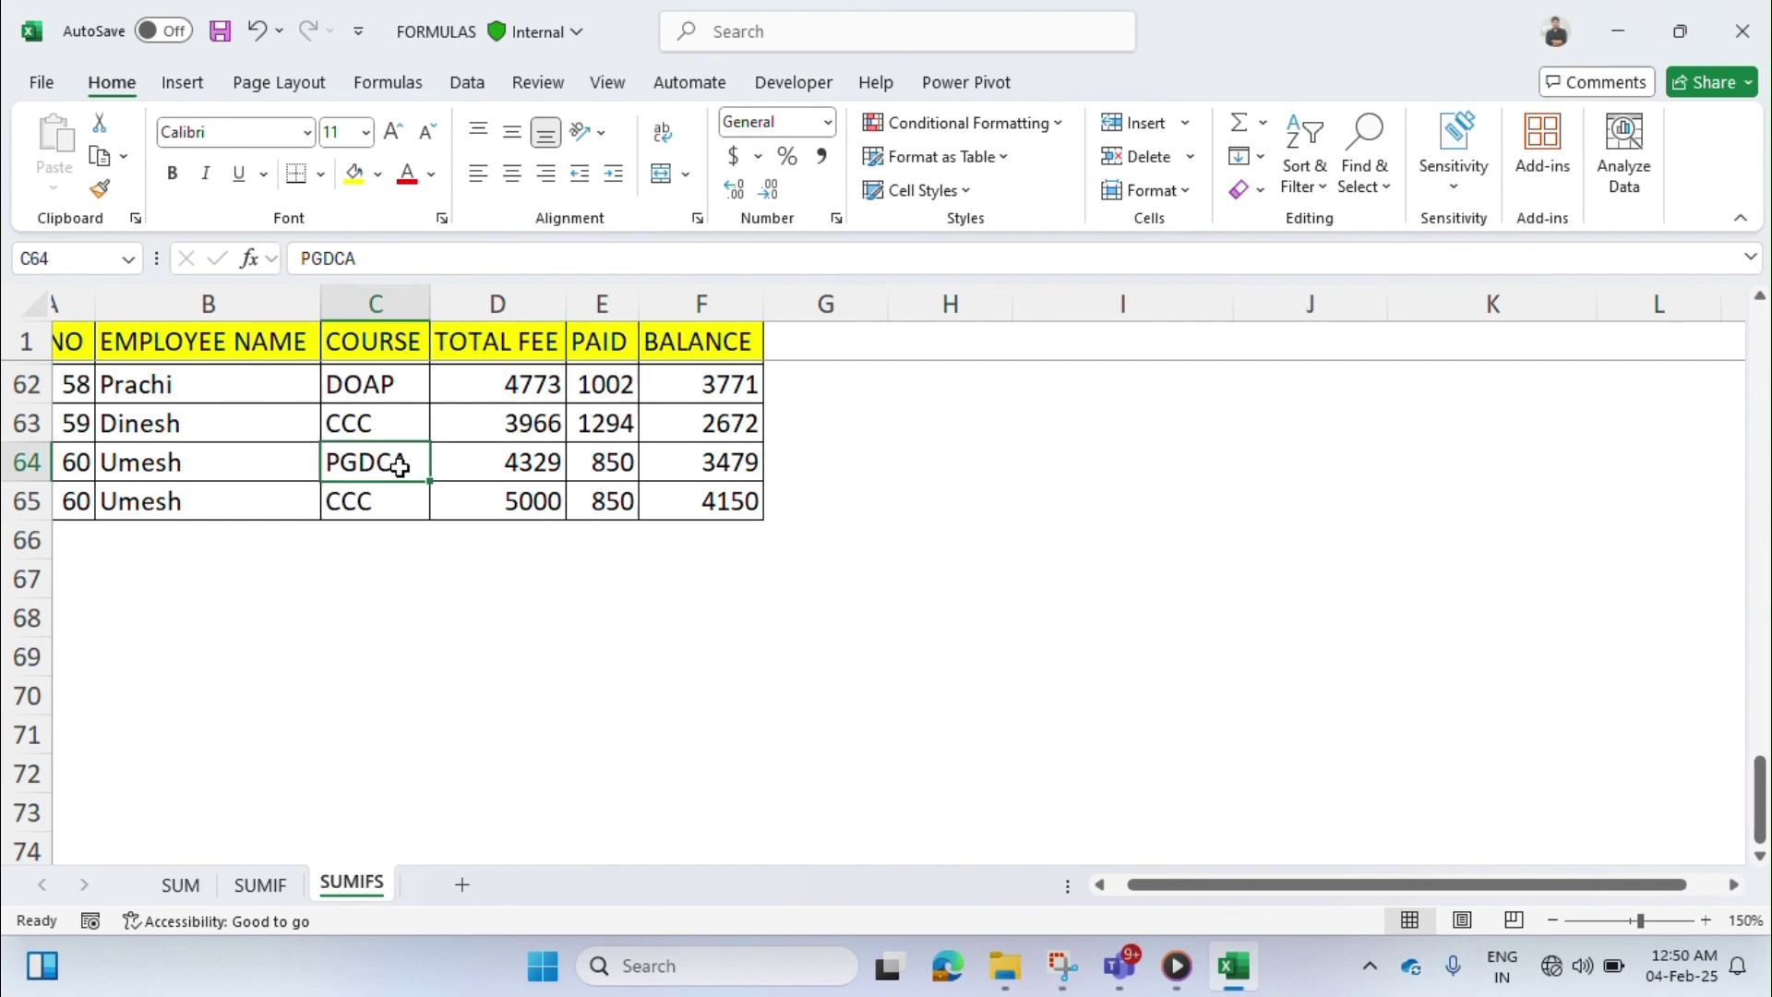
{"action": "key", "text": "Right"}
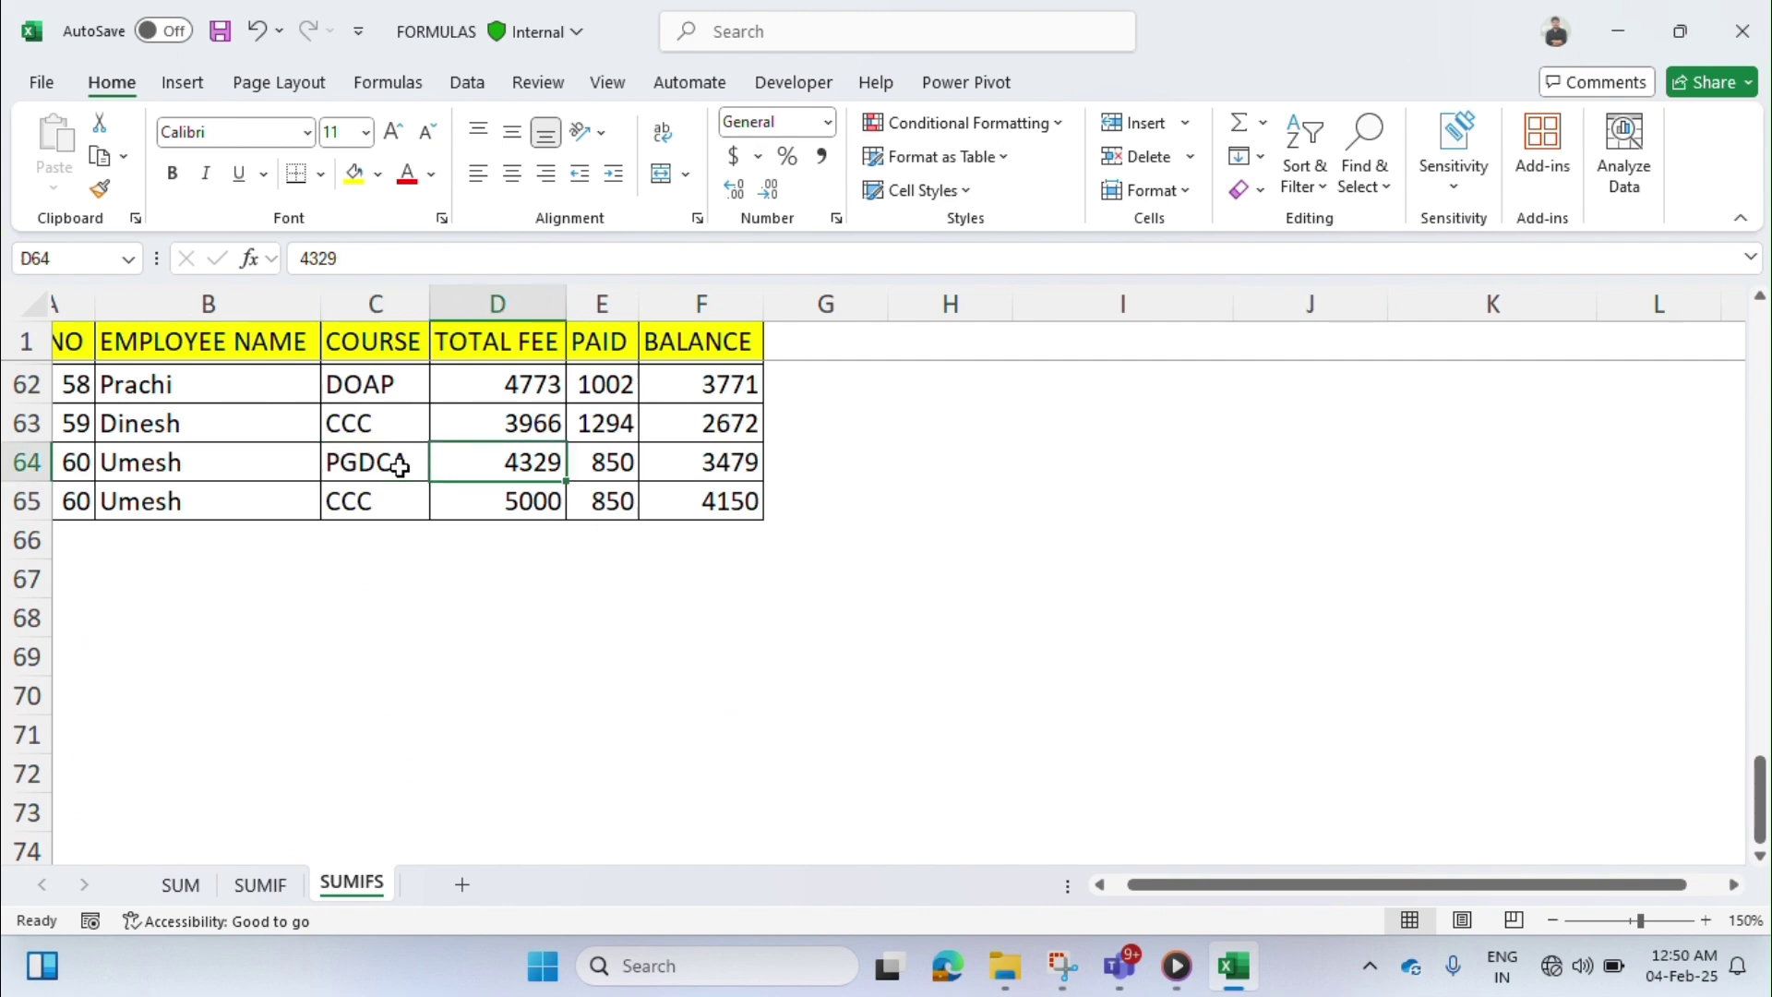
{"action": "left_click", "coordinate": [470, 503]}
- Set COURSE in J3 to CCC
{"action": "scroll", "coordinate": [774, 594], "scroll_direction": "up", "scroll_amount": 20}
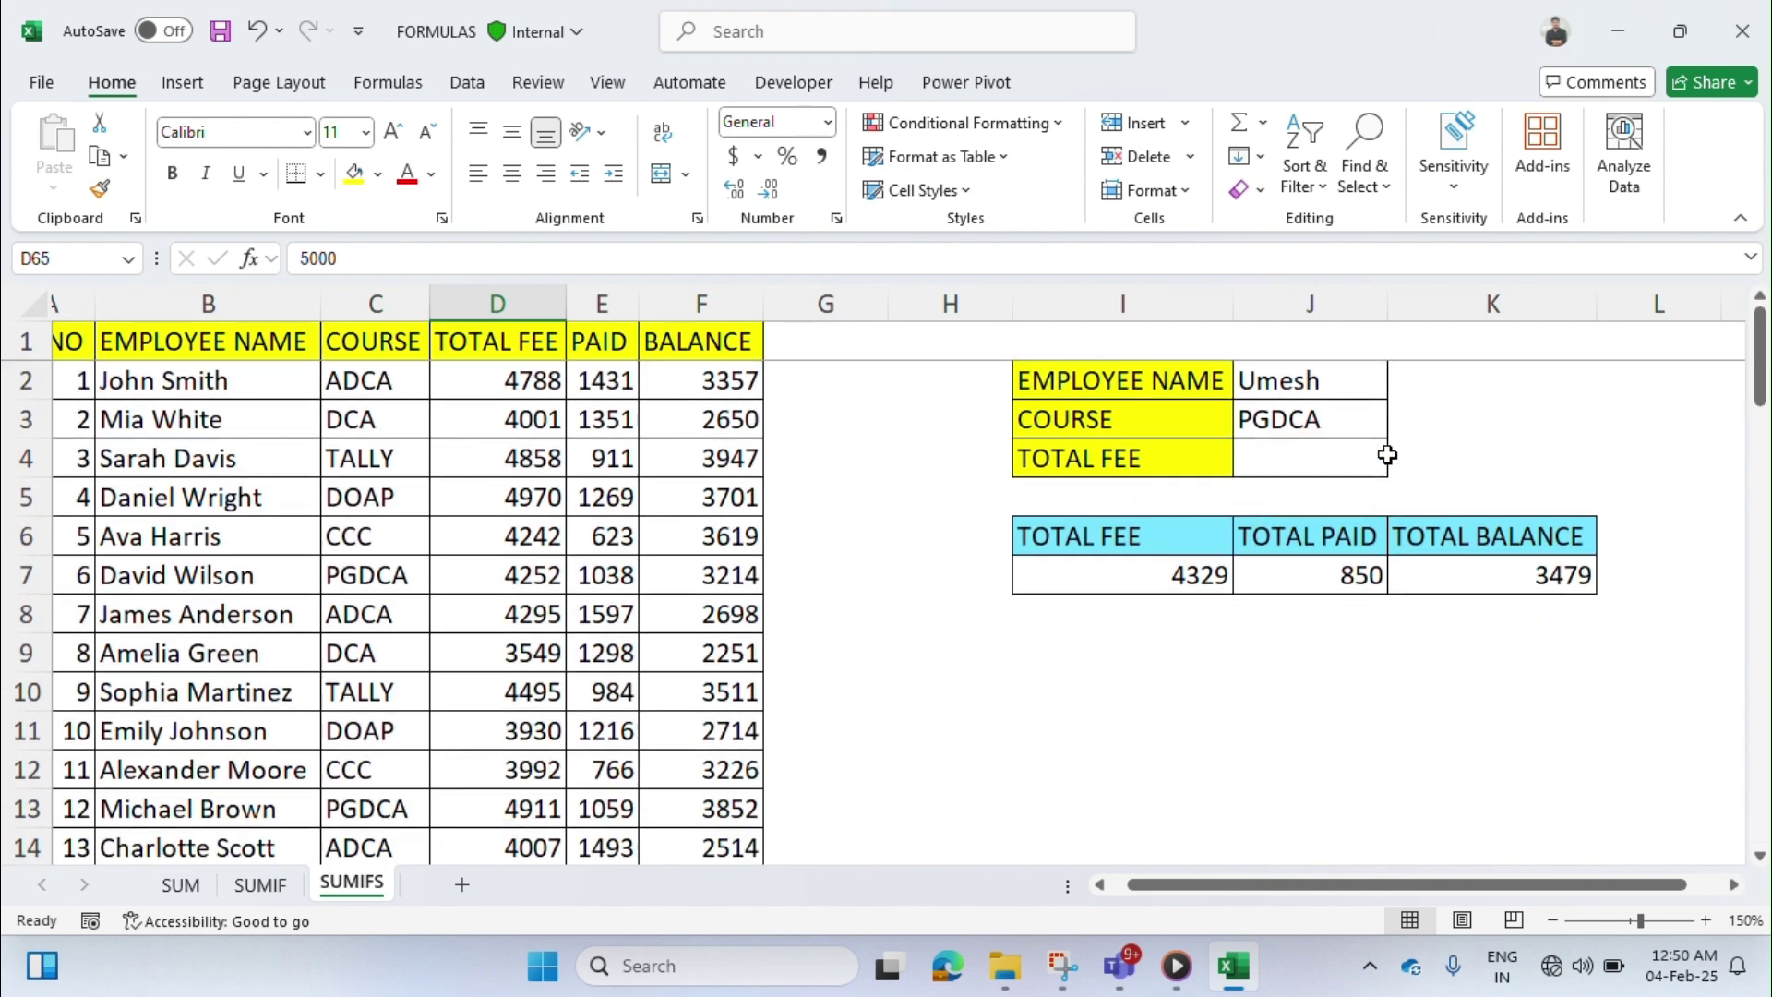
{"action": "left_click", "coordinate": [1347, 424]}
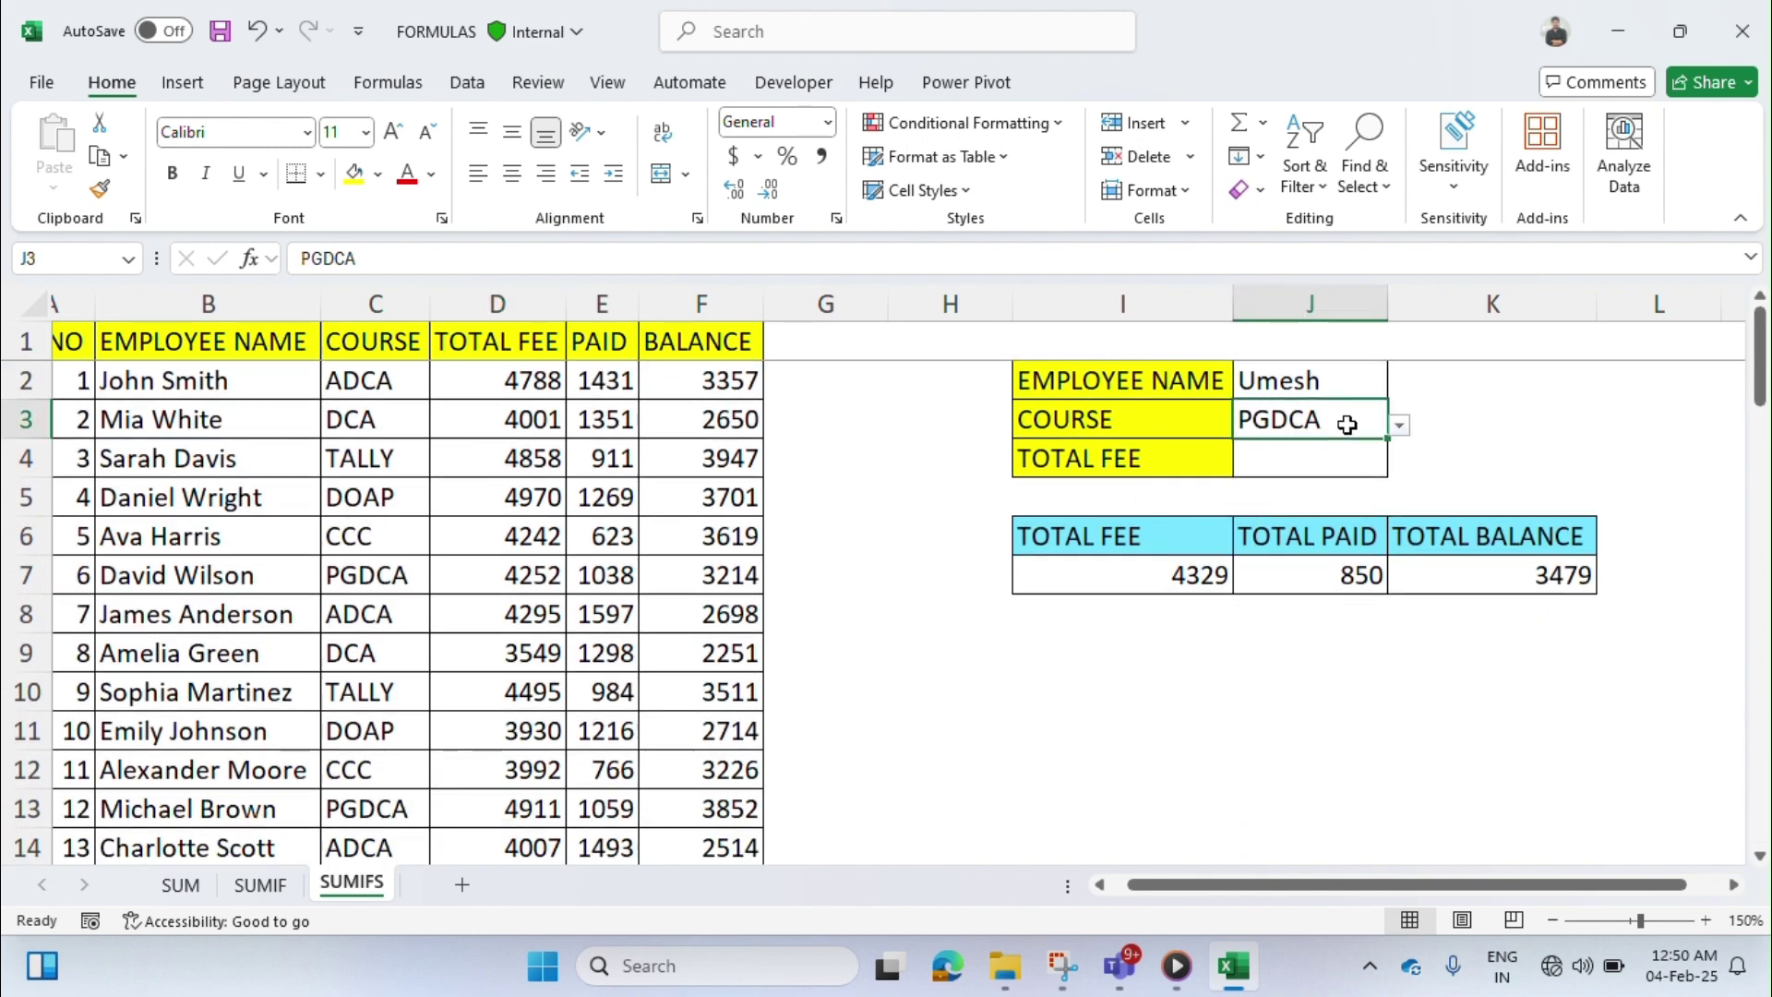
{"action": "left_click", "coordinate": [1410, 422]}
{"action": "left_click", "coordinate": [1366, 423]}
{"action": "type", "text": "cc"}
{"action": "key", "text": "Return"}
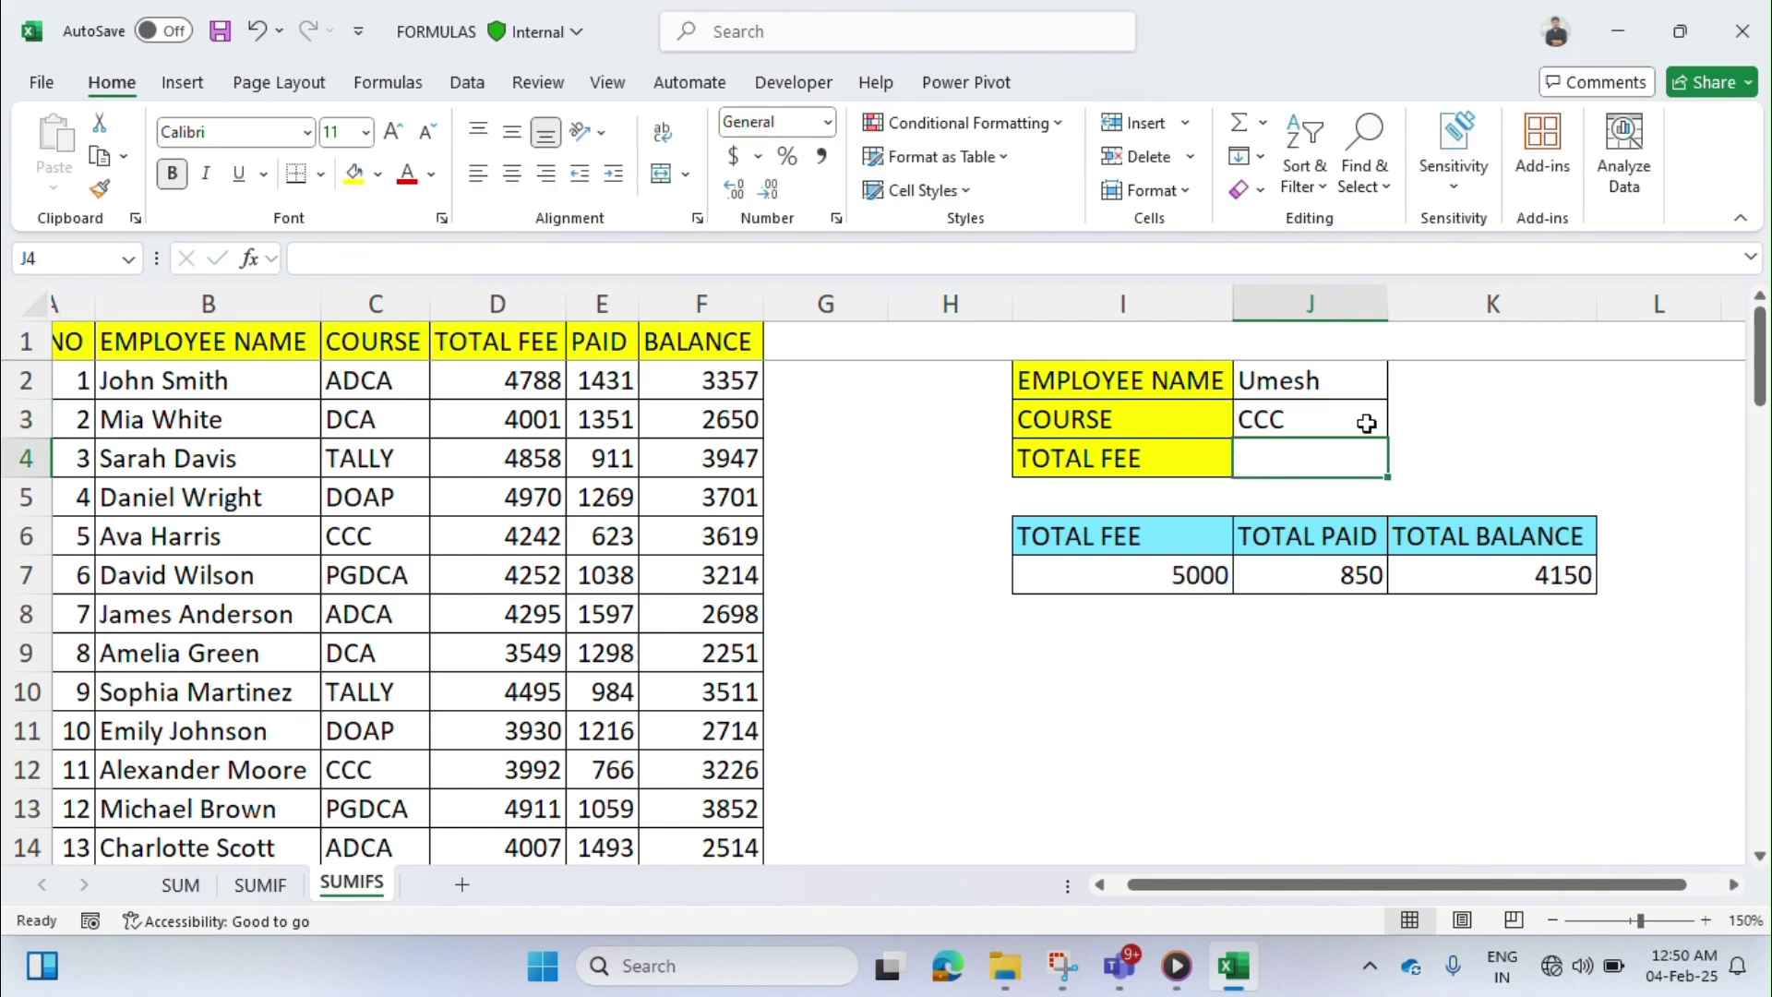
- Clear the TOTAL FEE, TOTAL PAID and TOTAL BALANCE formulas in I7:K7
{"action": "left_click", "coordinate": [1185, 575]}
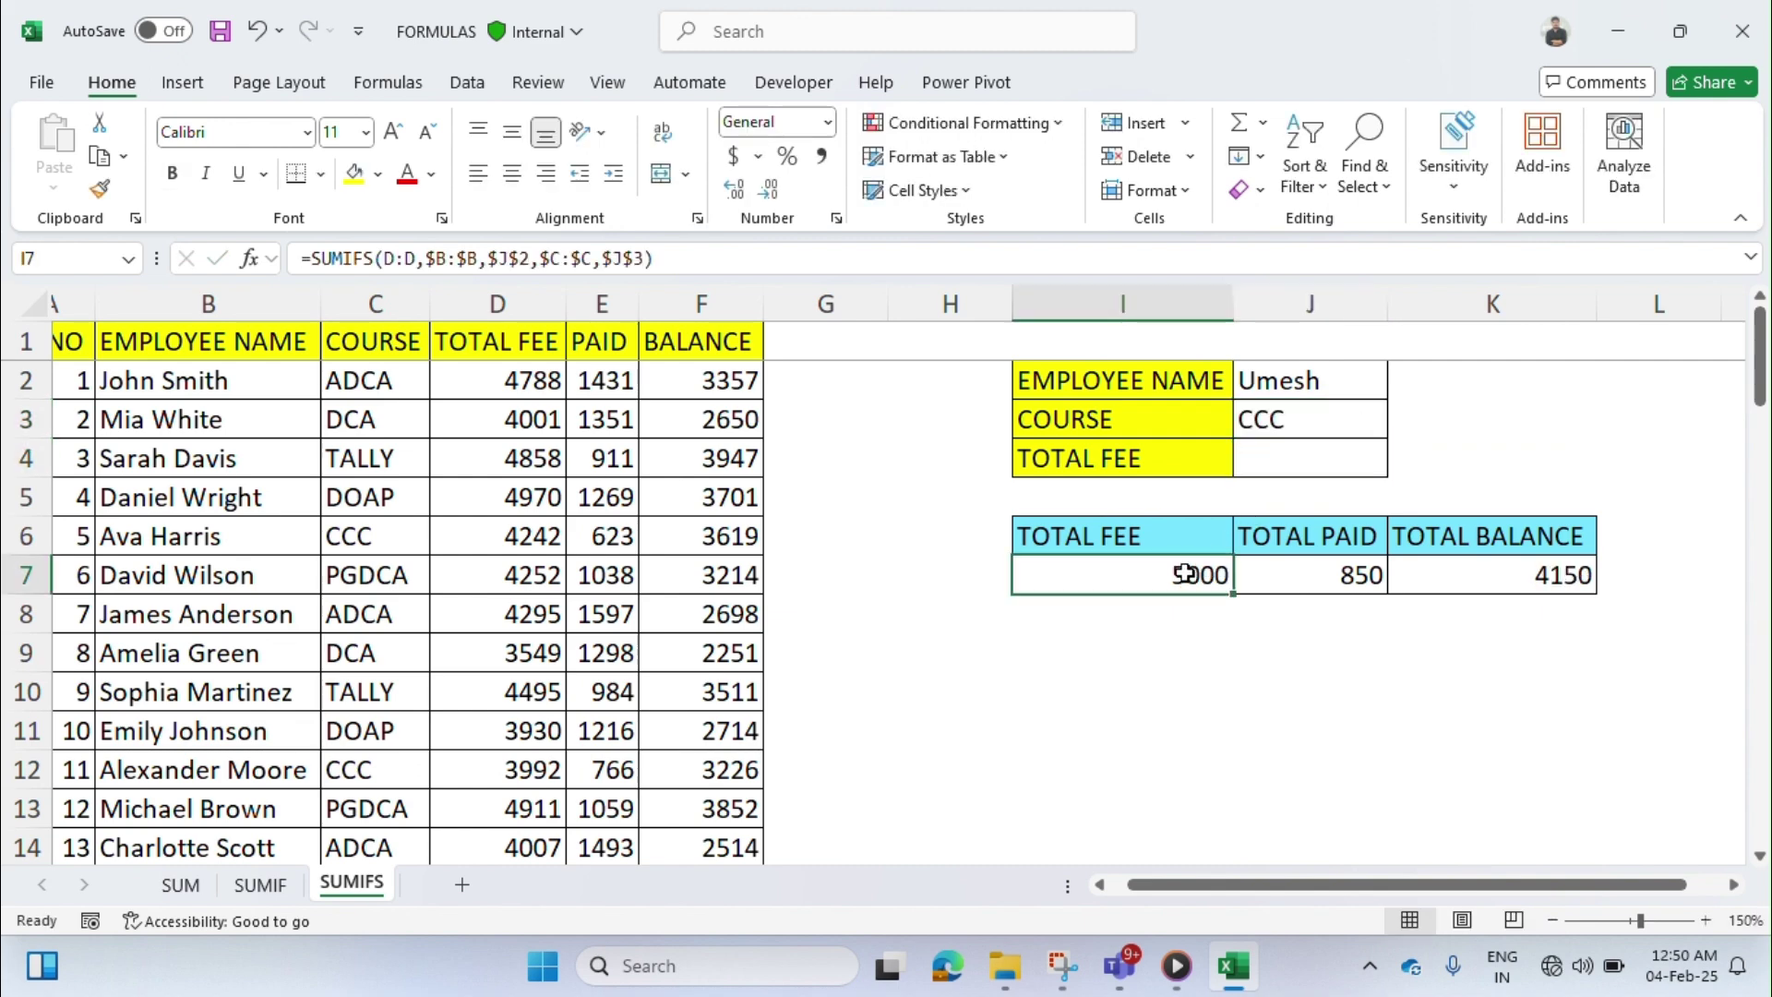
{"action": "key", "text": "shift+Right"}
{"action": "key", "text": "shift+Right"}
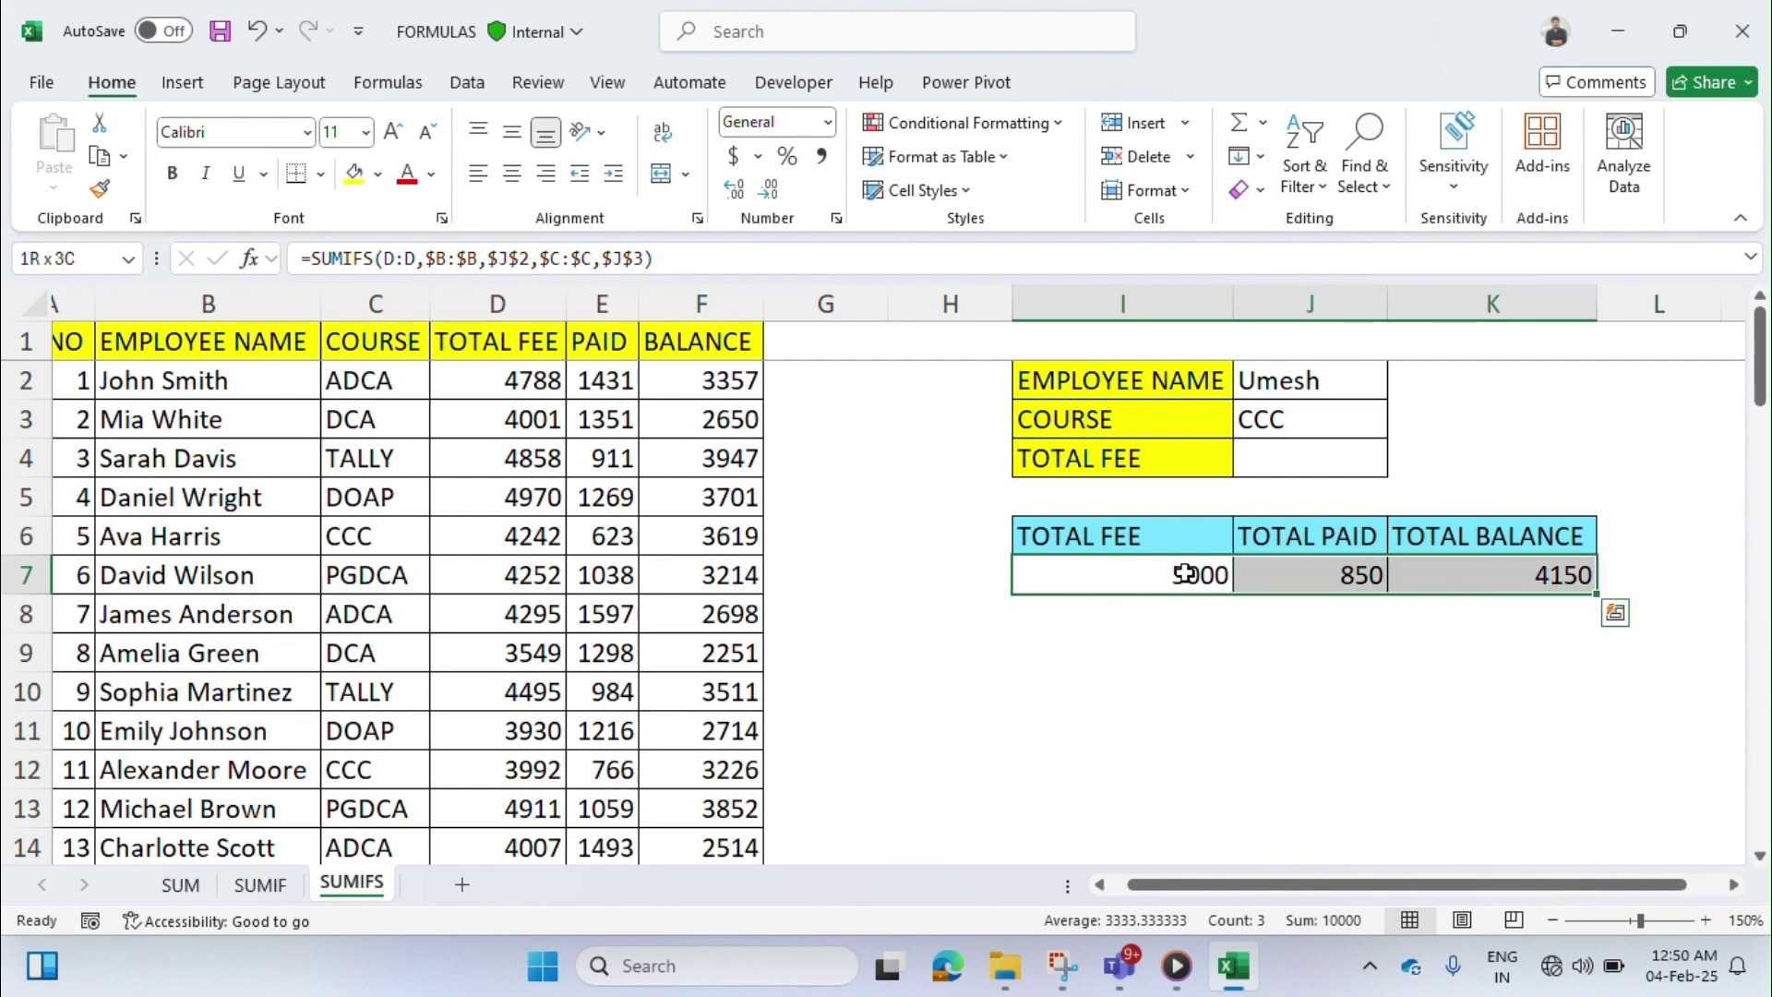
{"action": "key", "text": "Delete"}
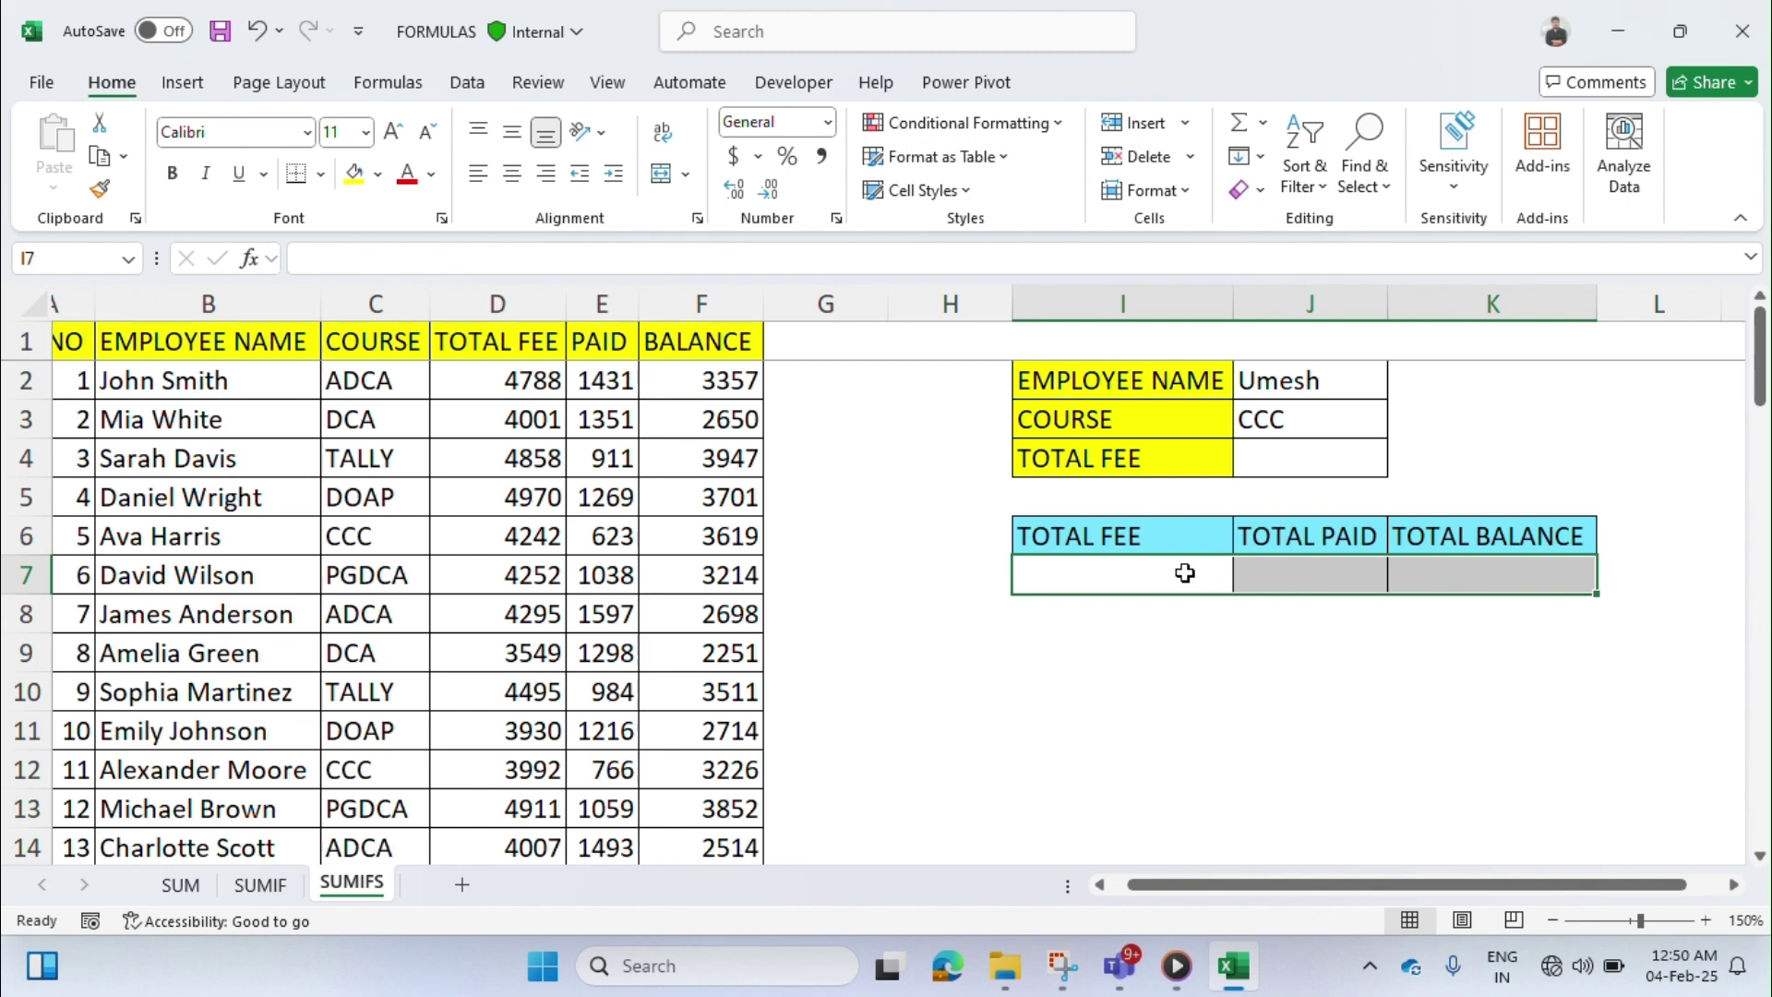
{"action": "left_click", "coordinate": [1185, 573]}
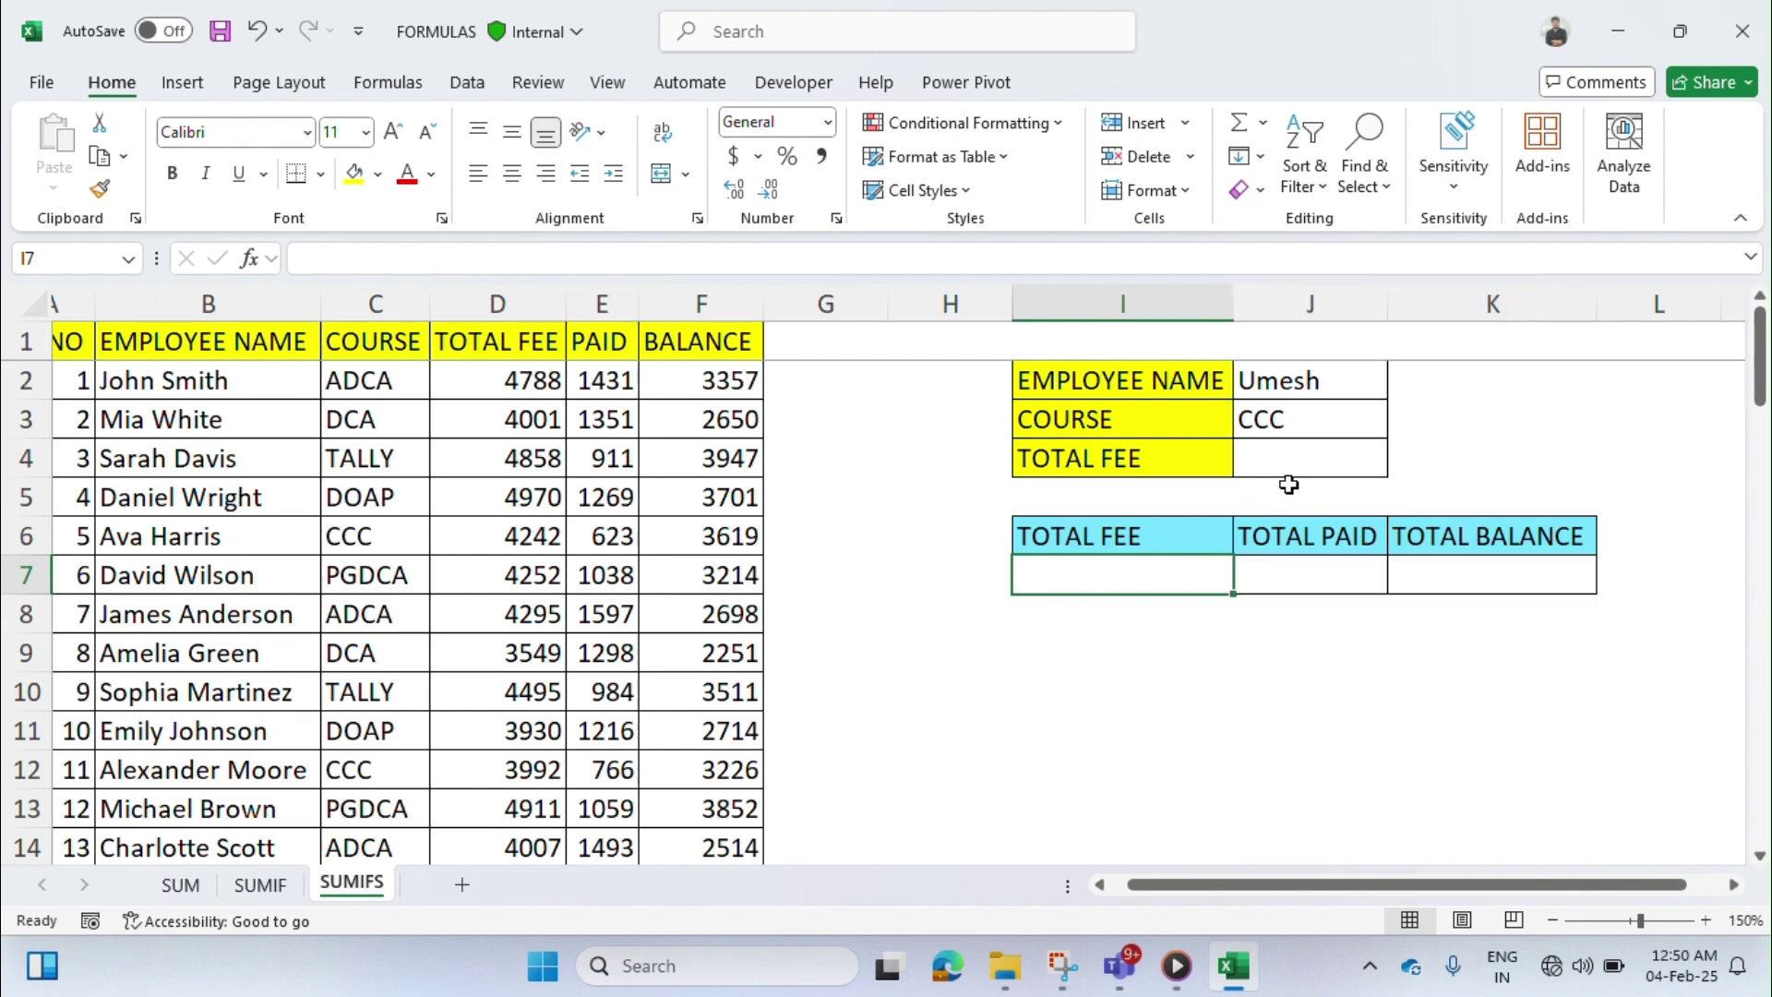
{"action": "left_click", "coordinate": [1302, 459]}
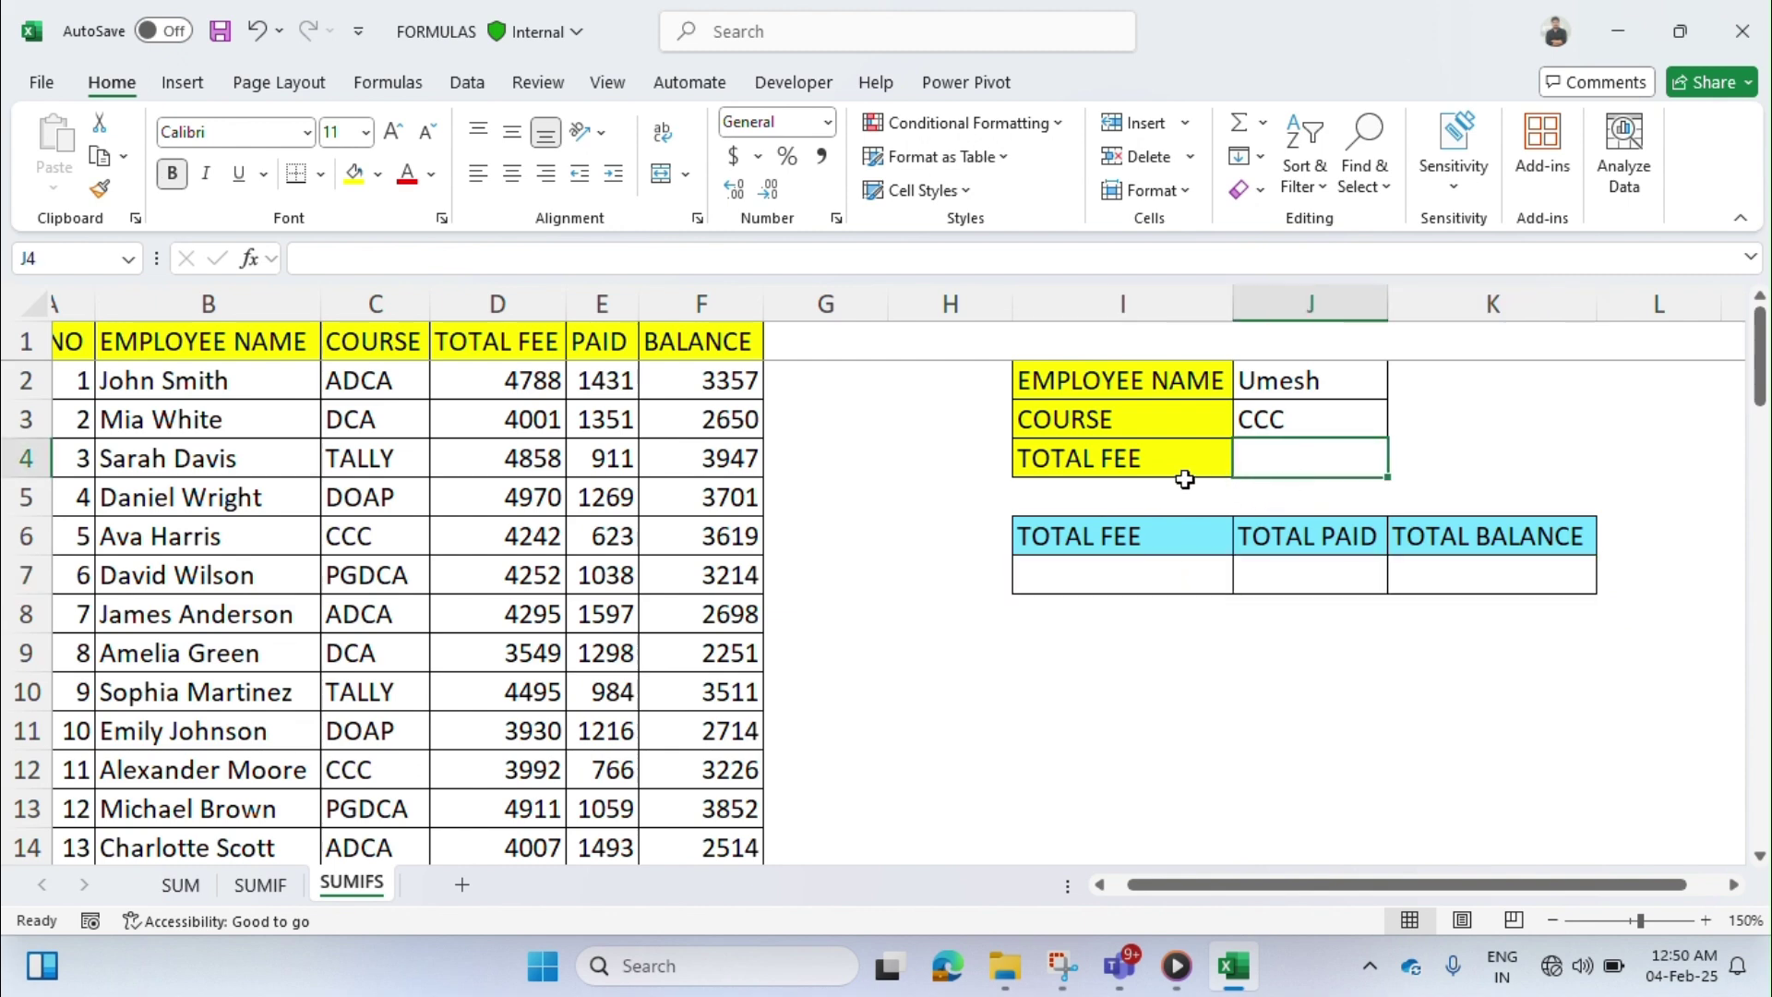
{"action": "left_click", "coordinate": [1136, 463]}
{"action": "left_click", "coordinate": [1257, 461]}
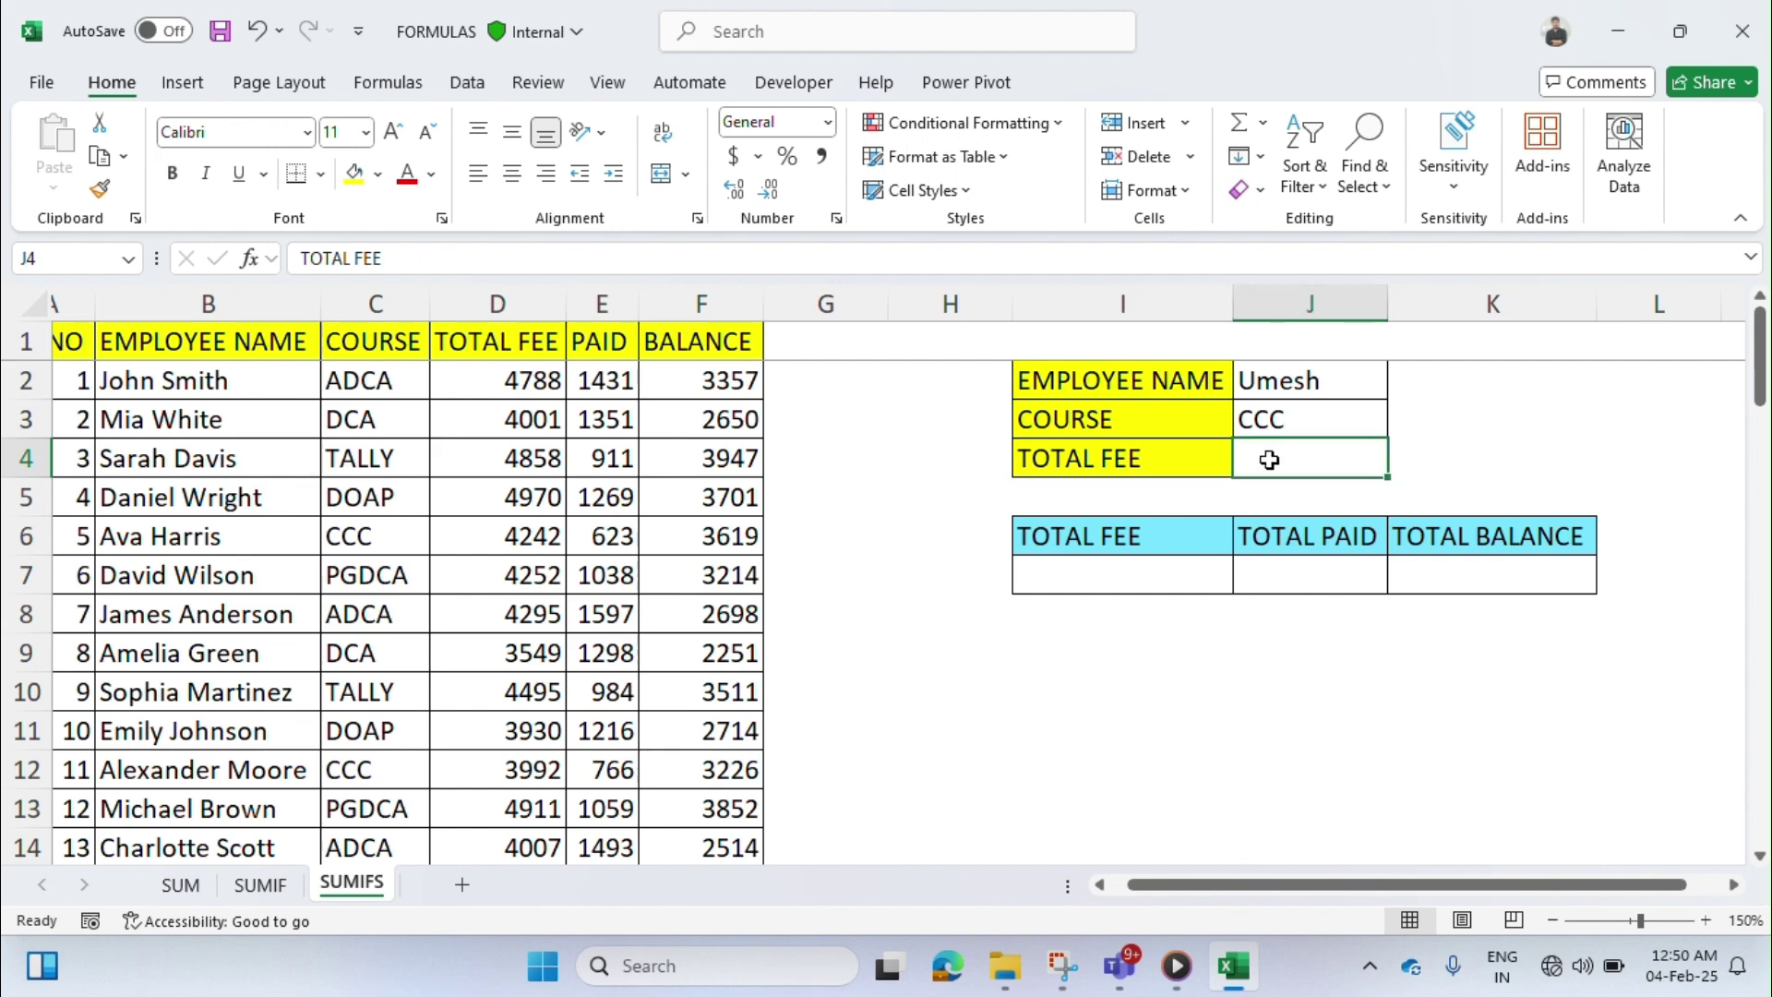
{"action": "left_click", "coordinate": [1163, 570]}
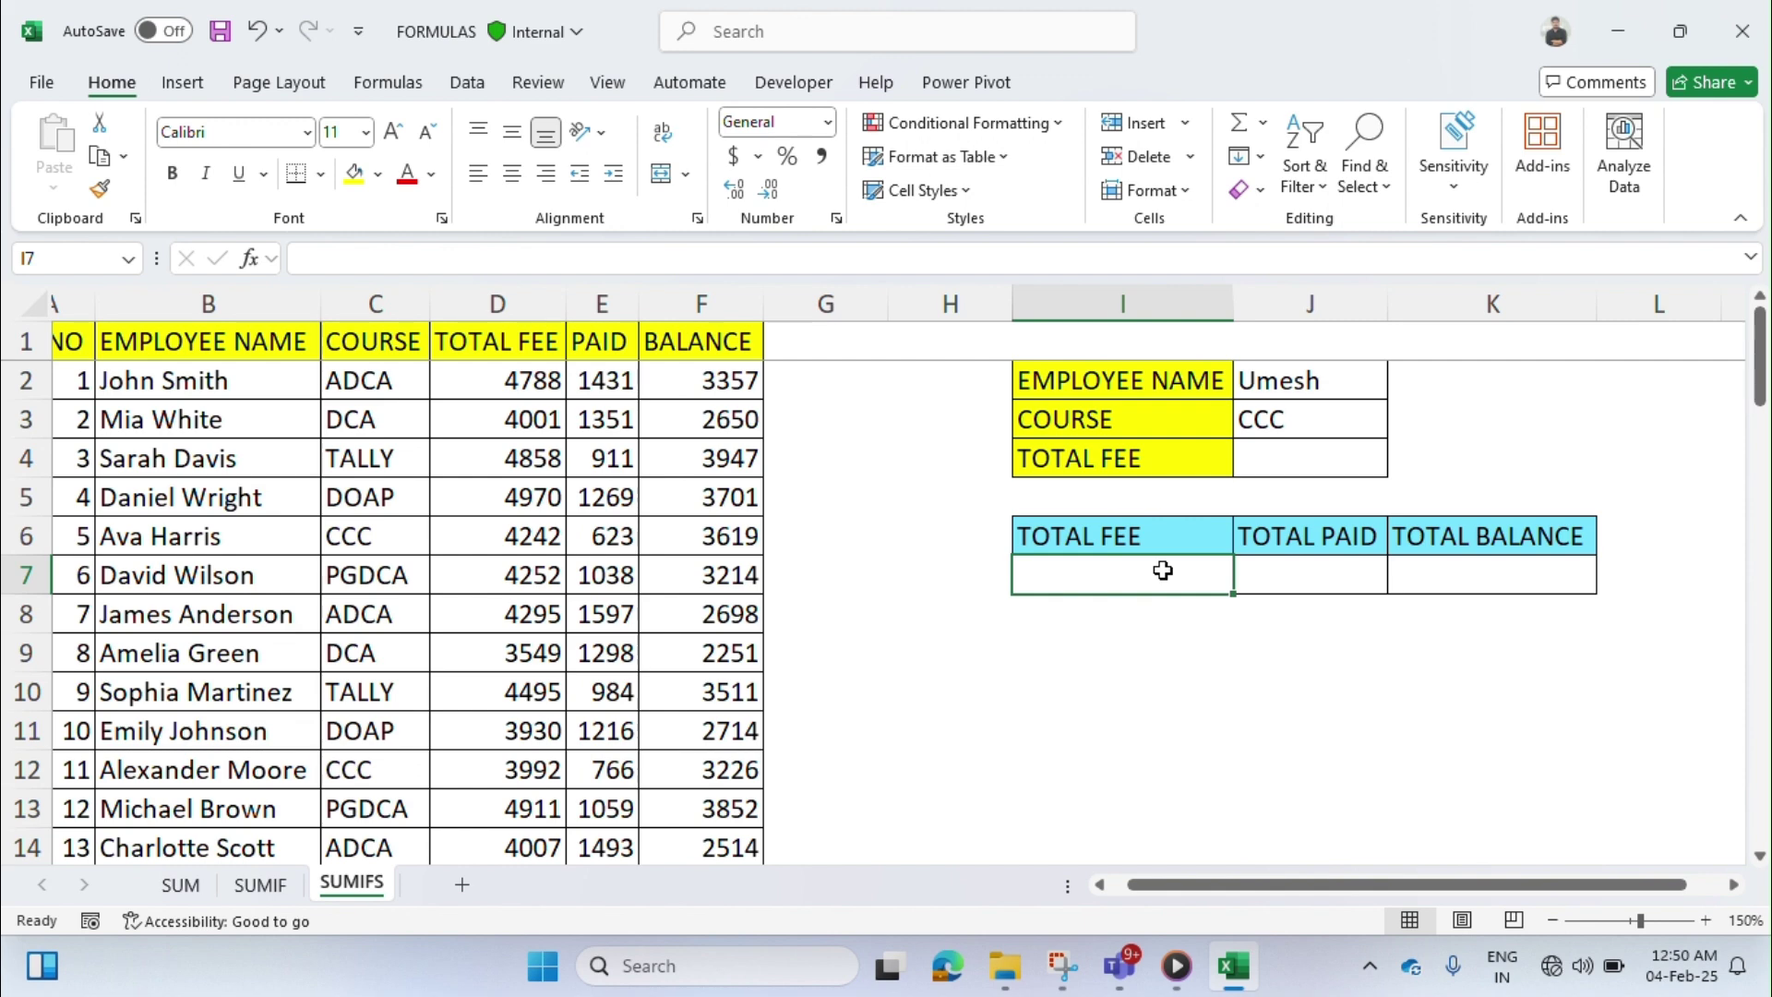
{"action": "left_click", "coordinate": [1286, 378]}
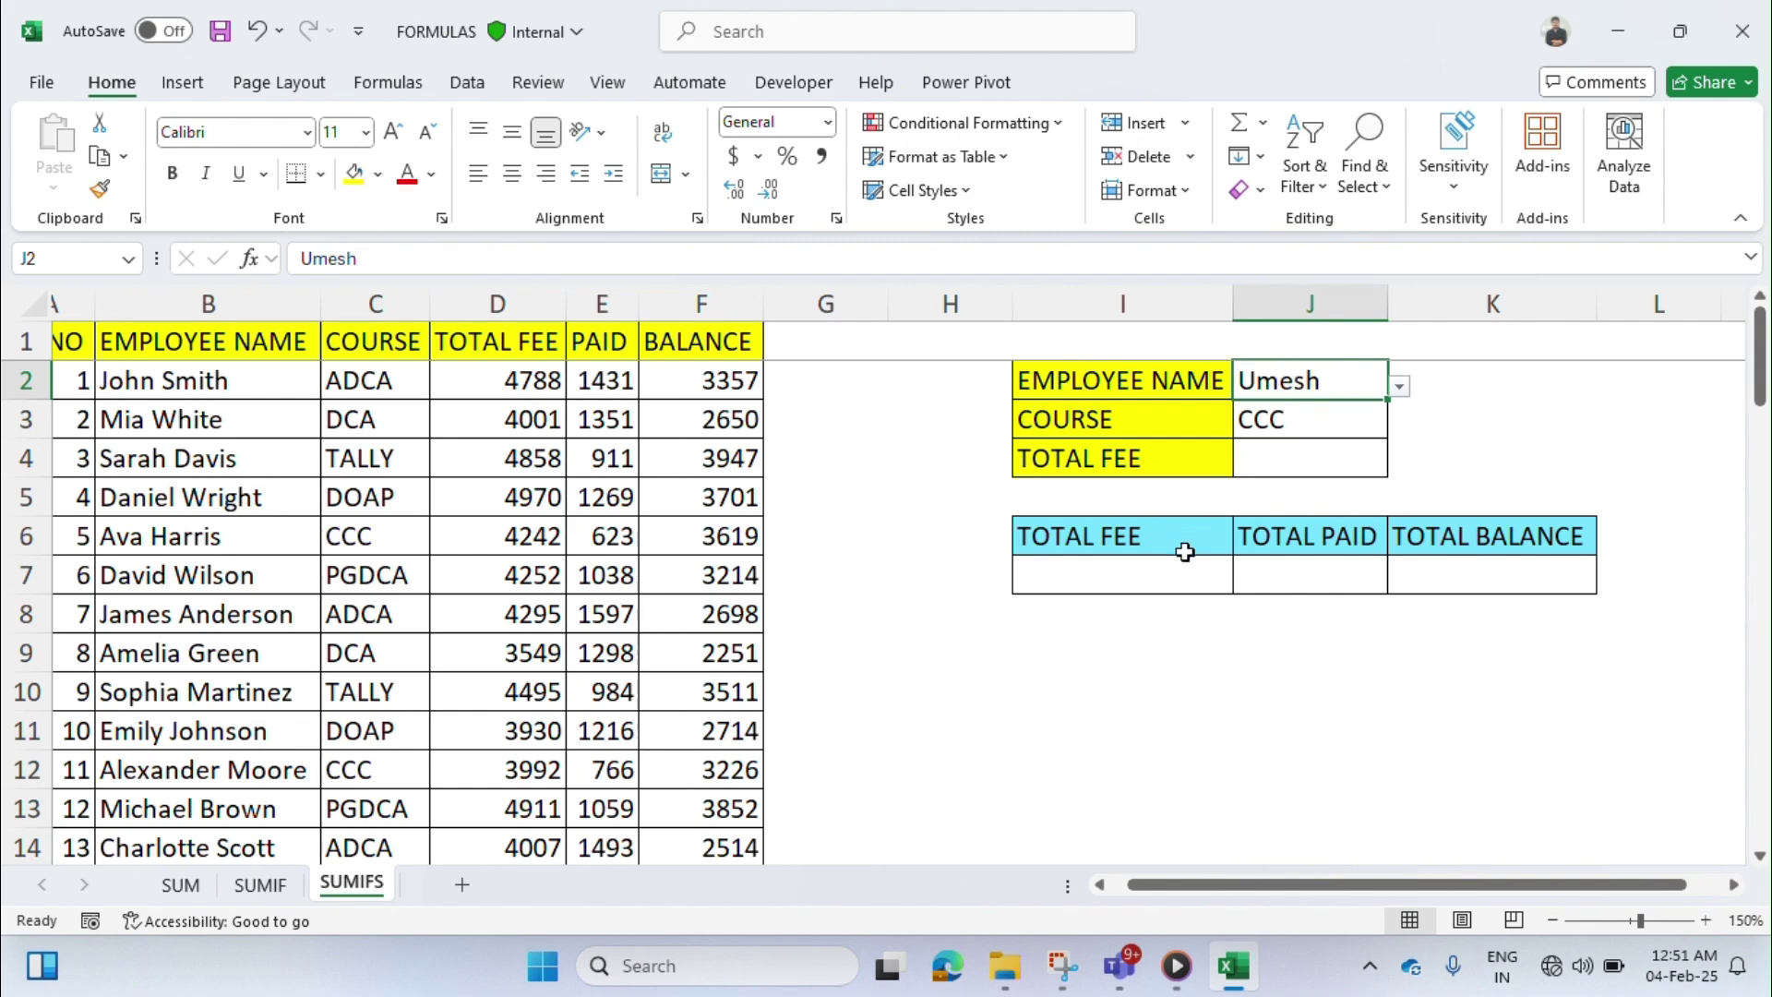
{"action": "left_click", "coordinate": [1184, 580]}
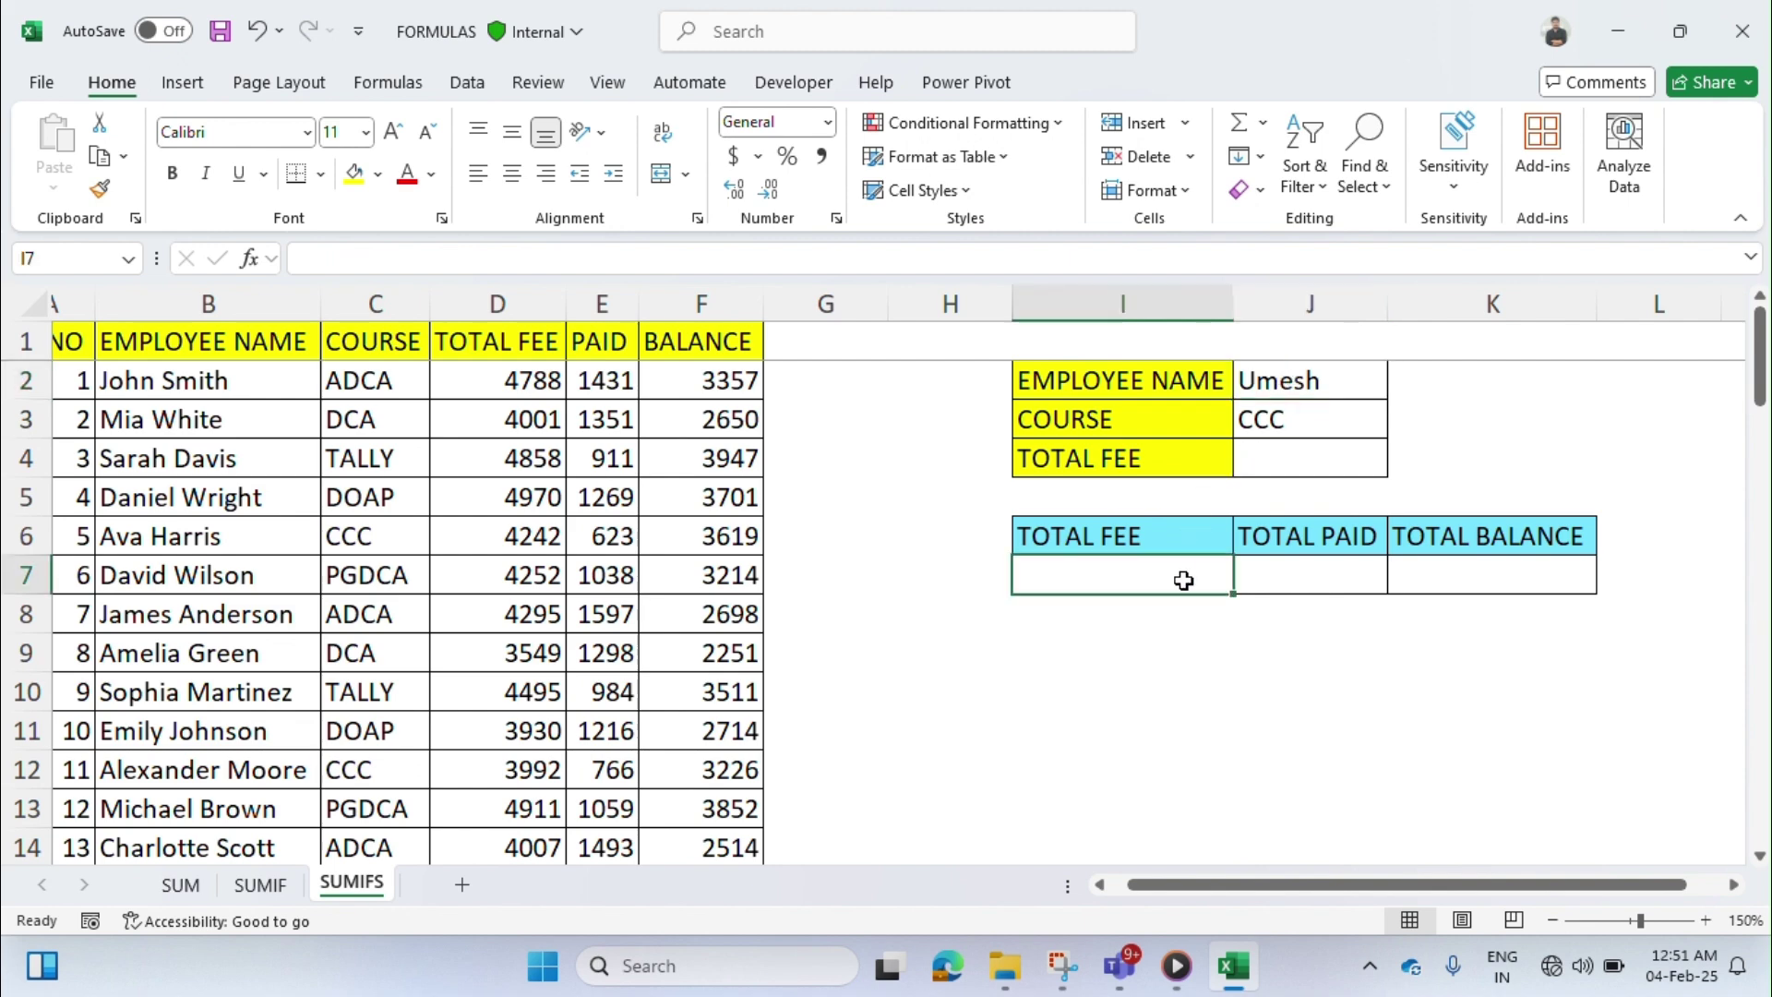
{"action": "type", "text": "=sum"}
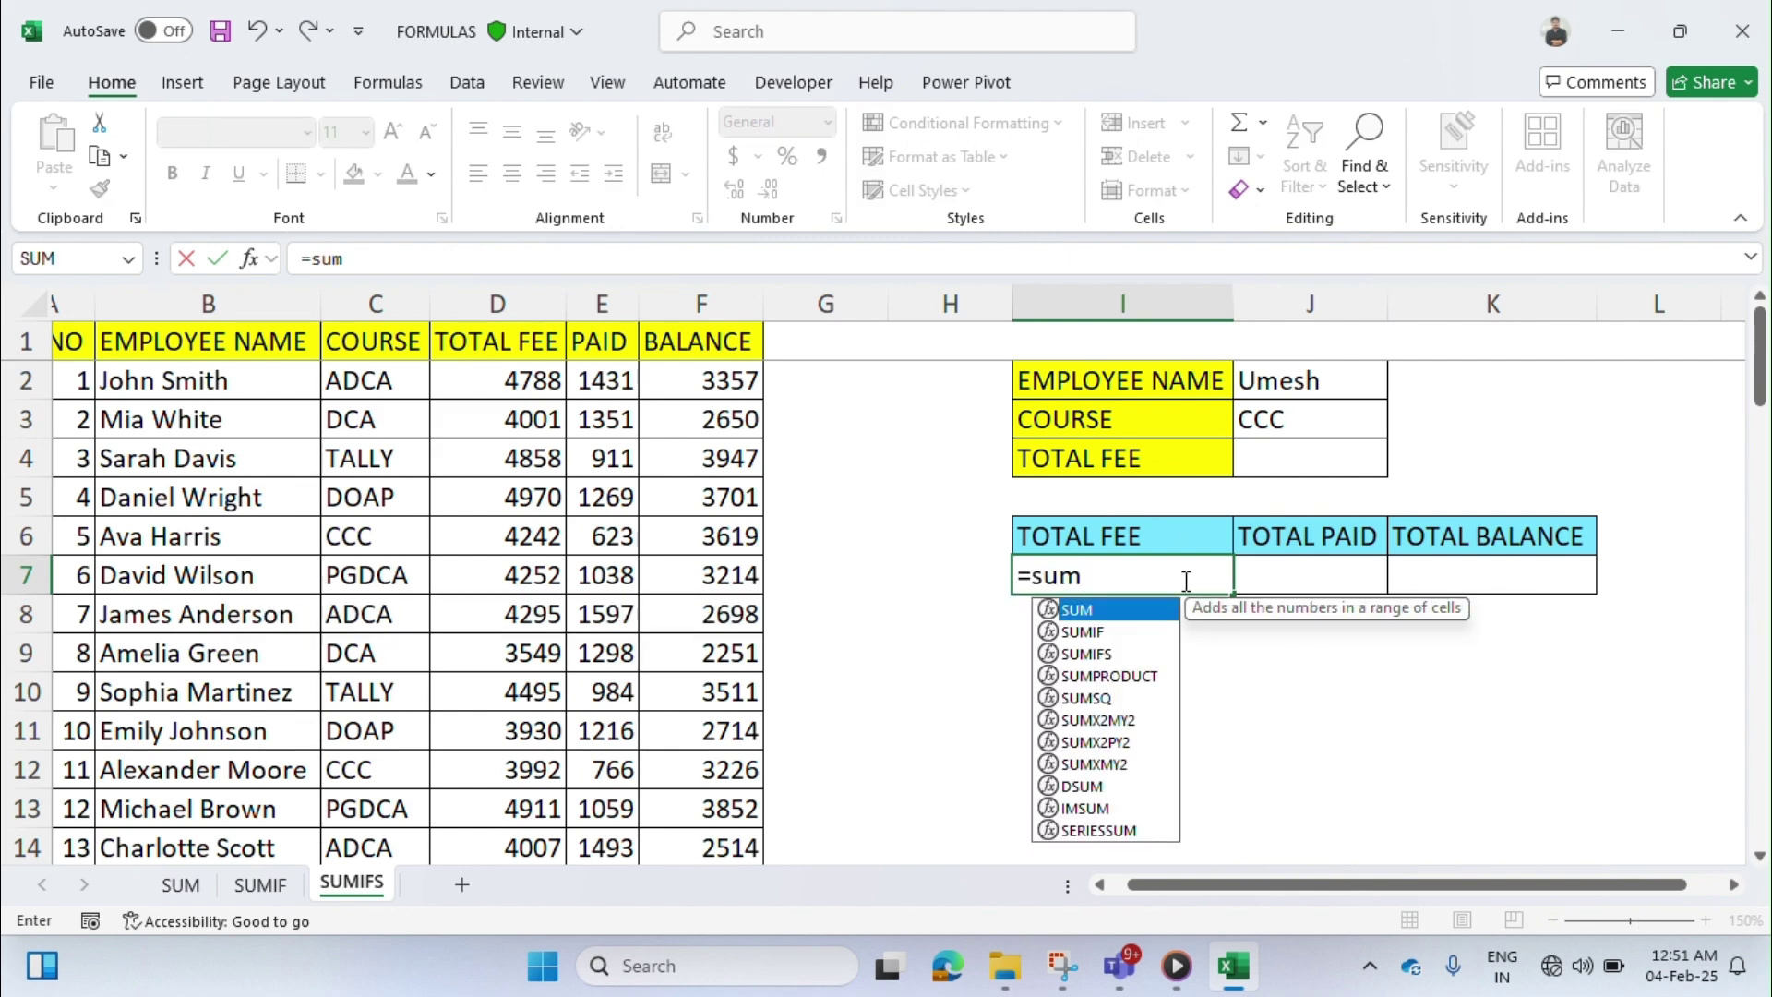
{"action": "key", "text": "Down"}
{"action": "key", "text": "Down"}
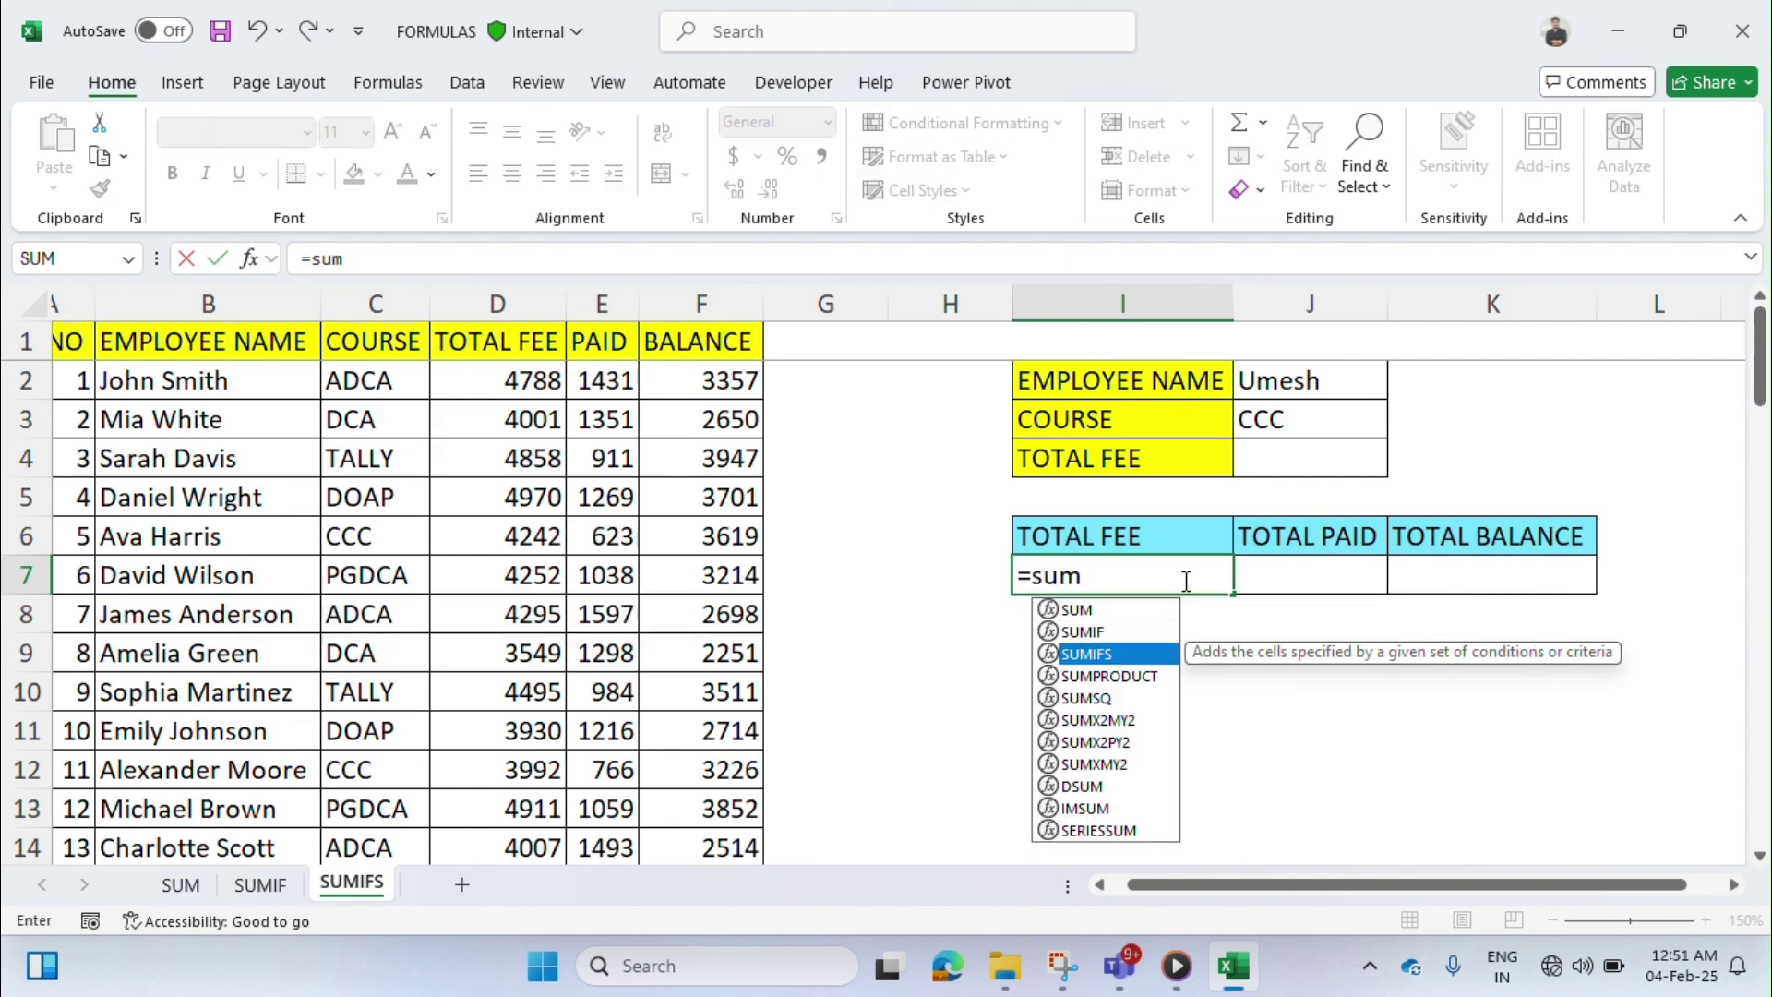
{"action": "key", "text": "Tab"}
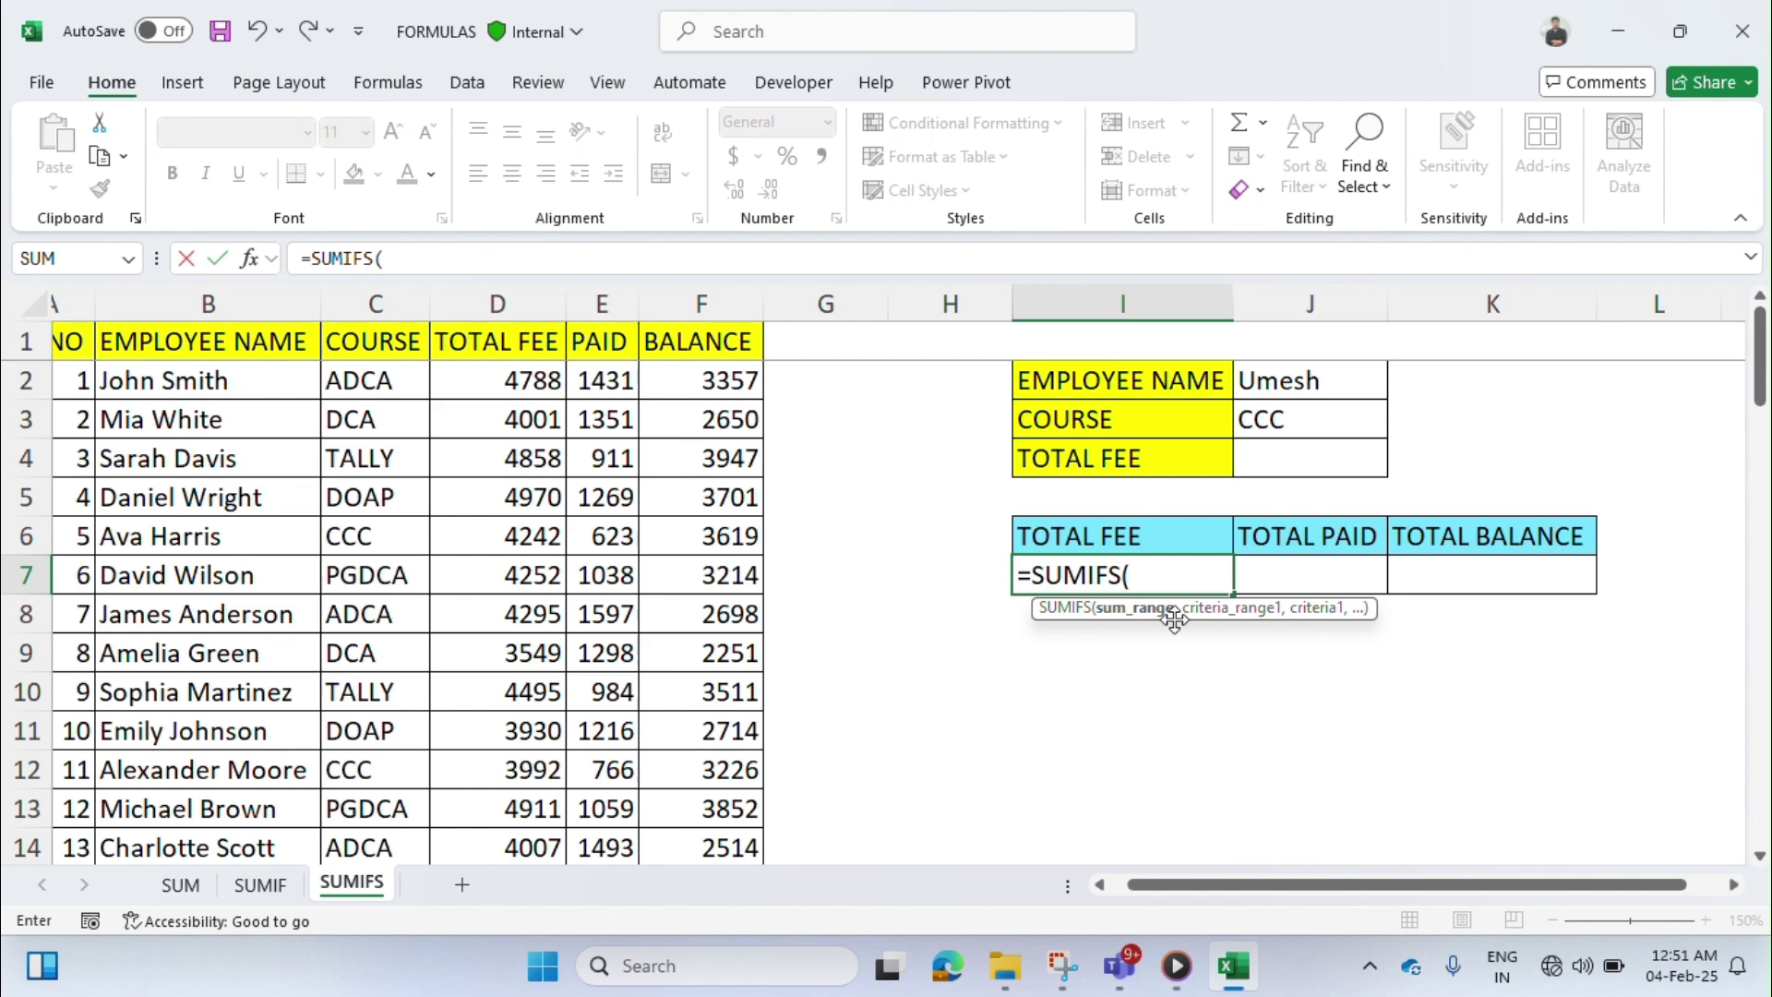
{"action": "key", "text": "Escape"}
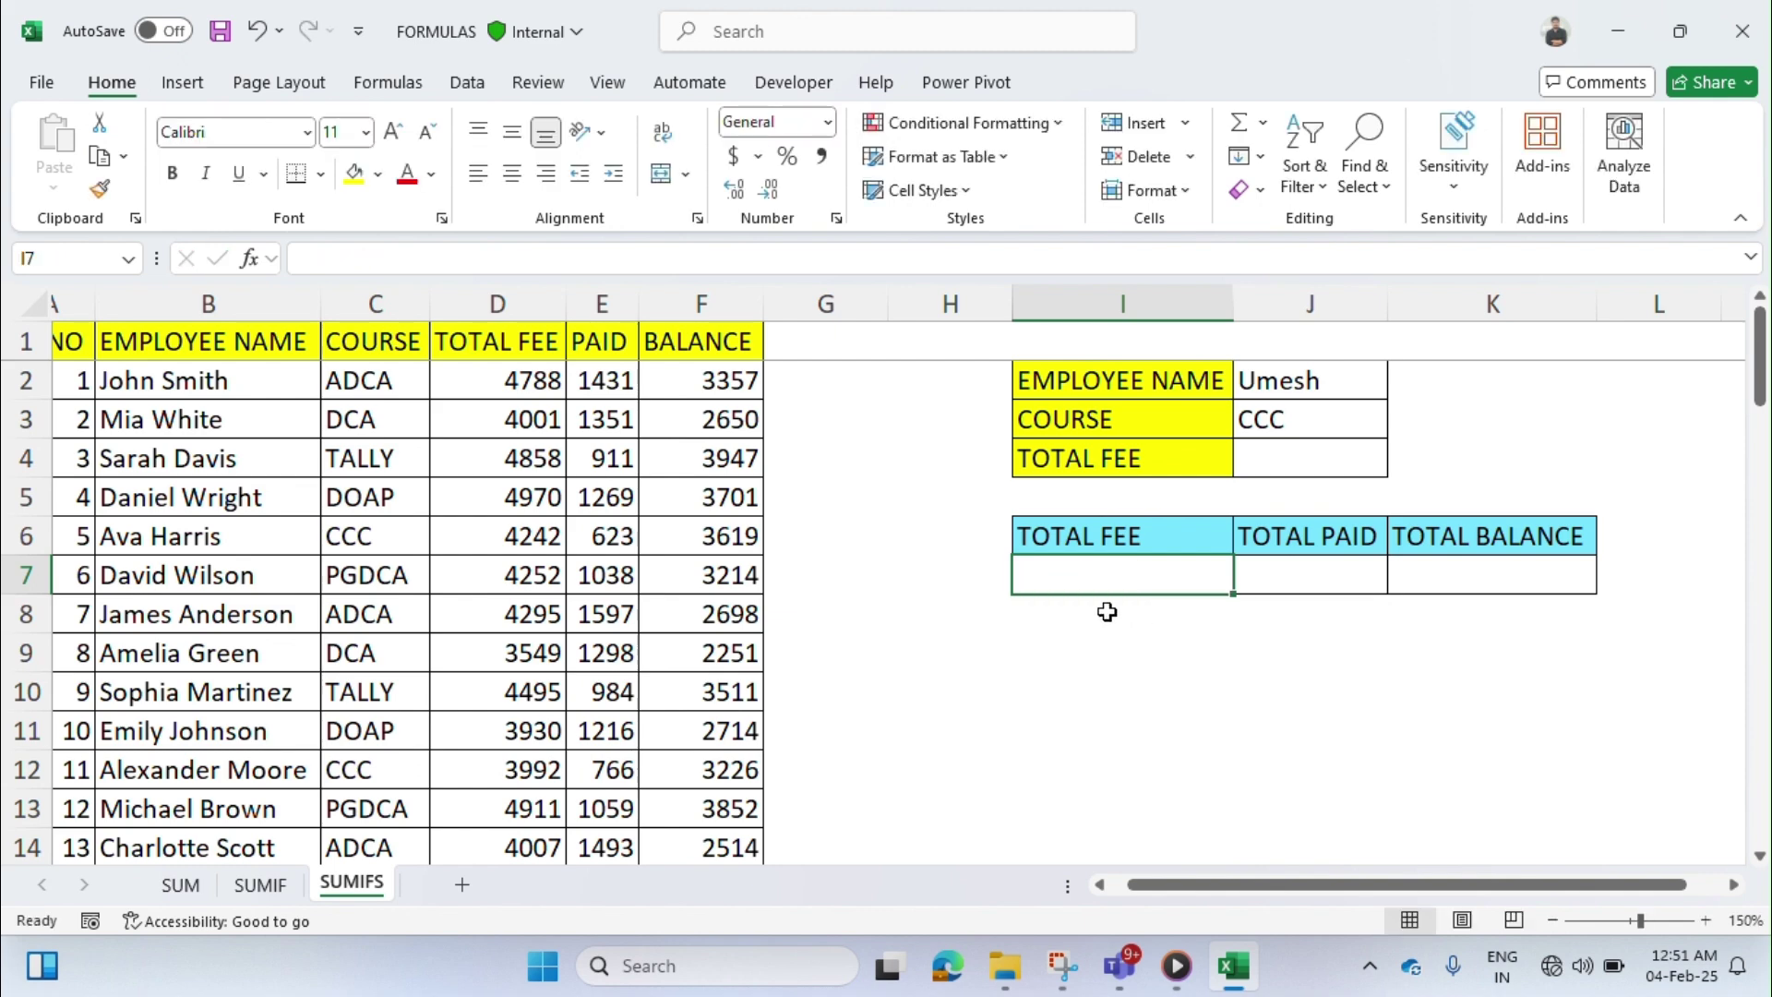
- Start a SUMIFS formula in I7 that sums column D where column B matches the employee name in J2
{"action": "type", "text": "=sum"}
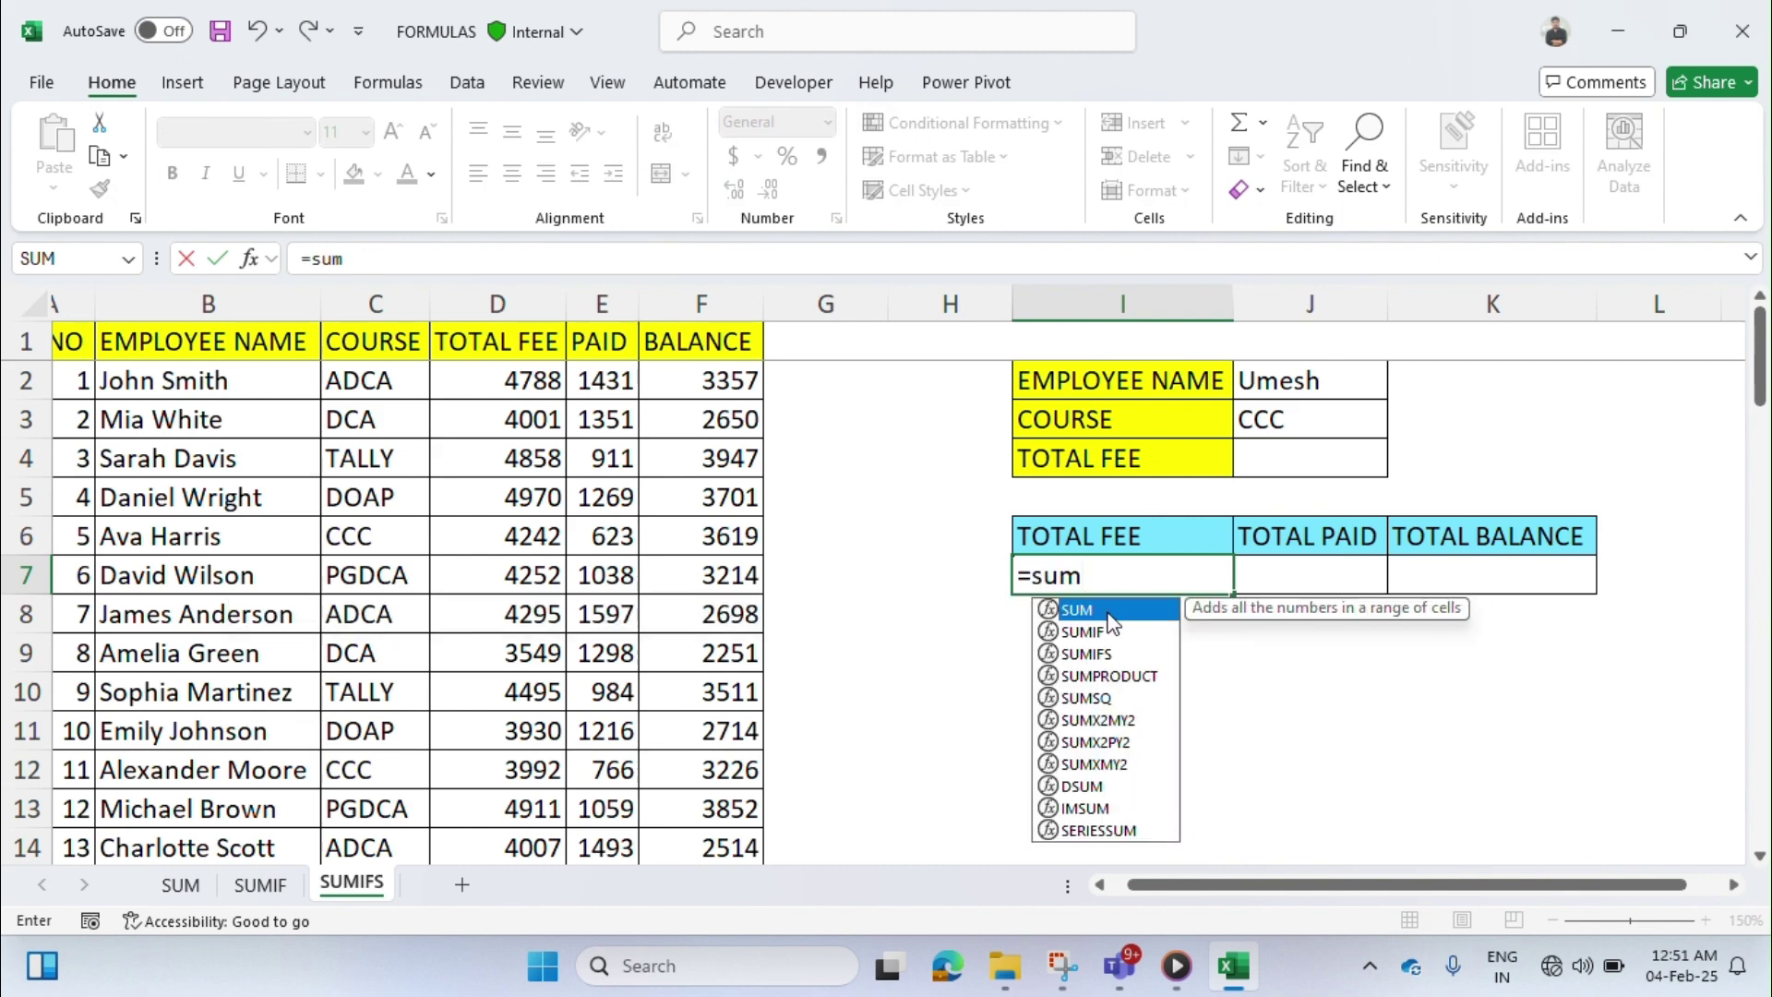
{"action": "double_click", "coordinate": [1111, 629]}
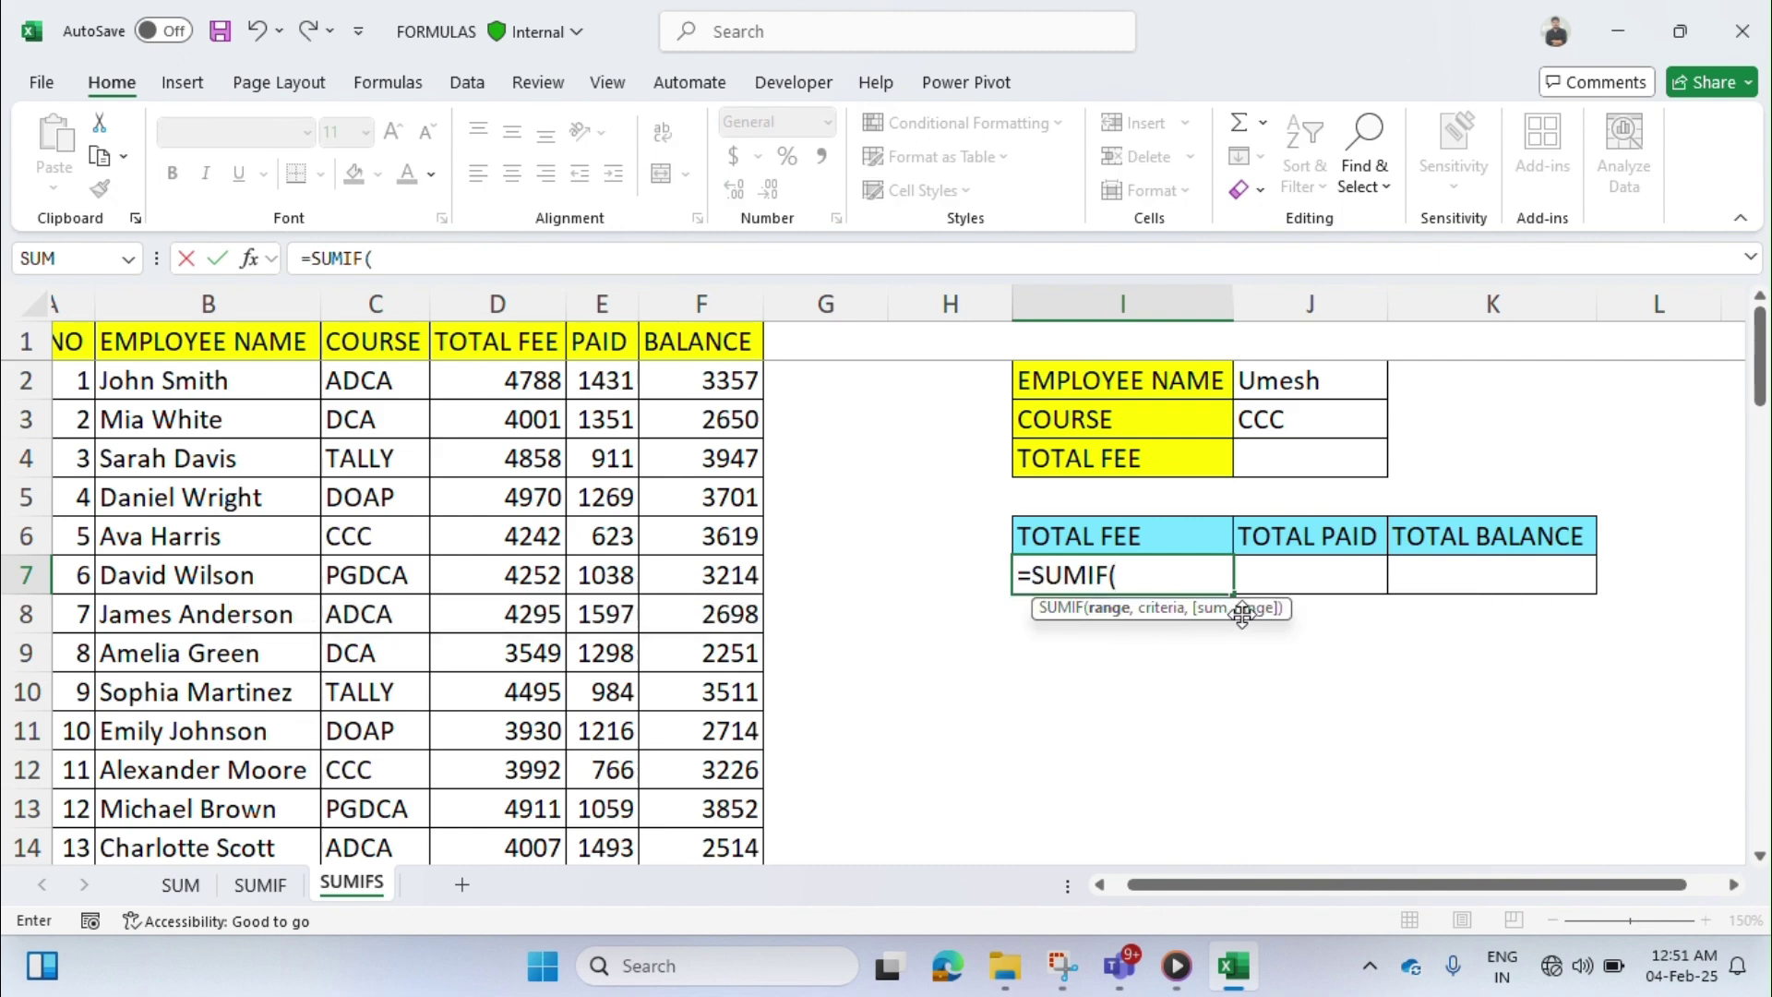
{"action": "key", "text": "BackSpace"}
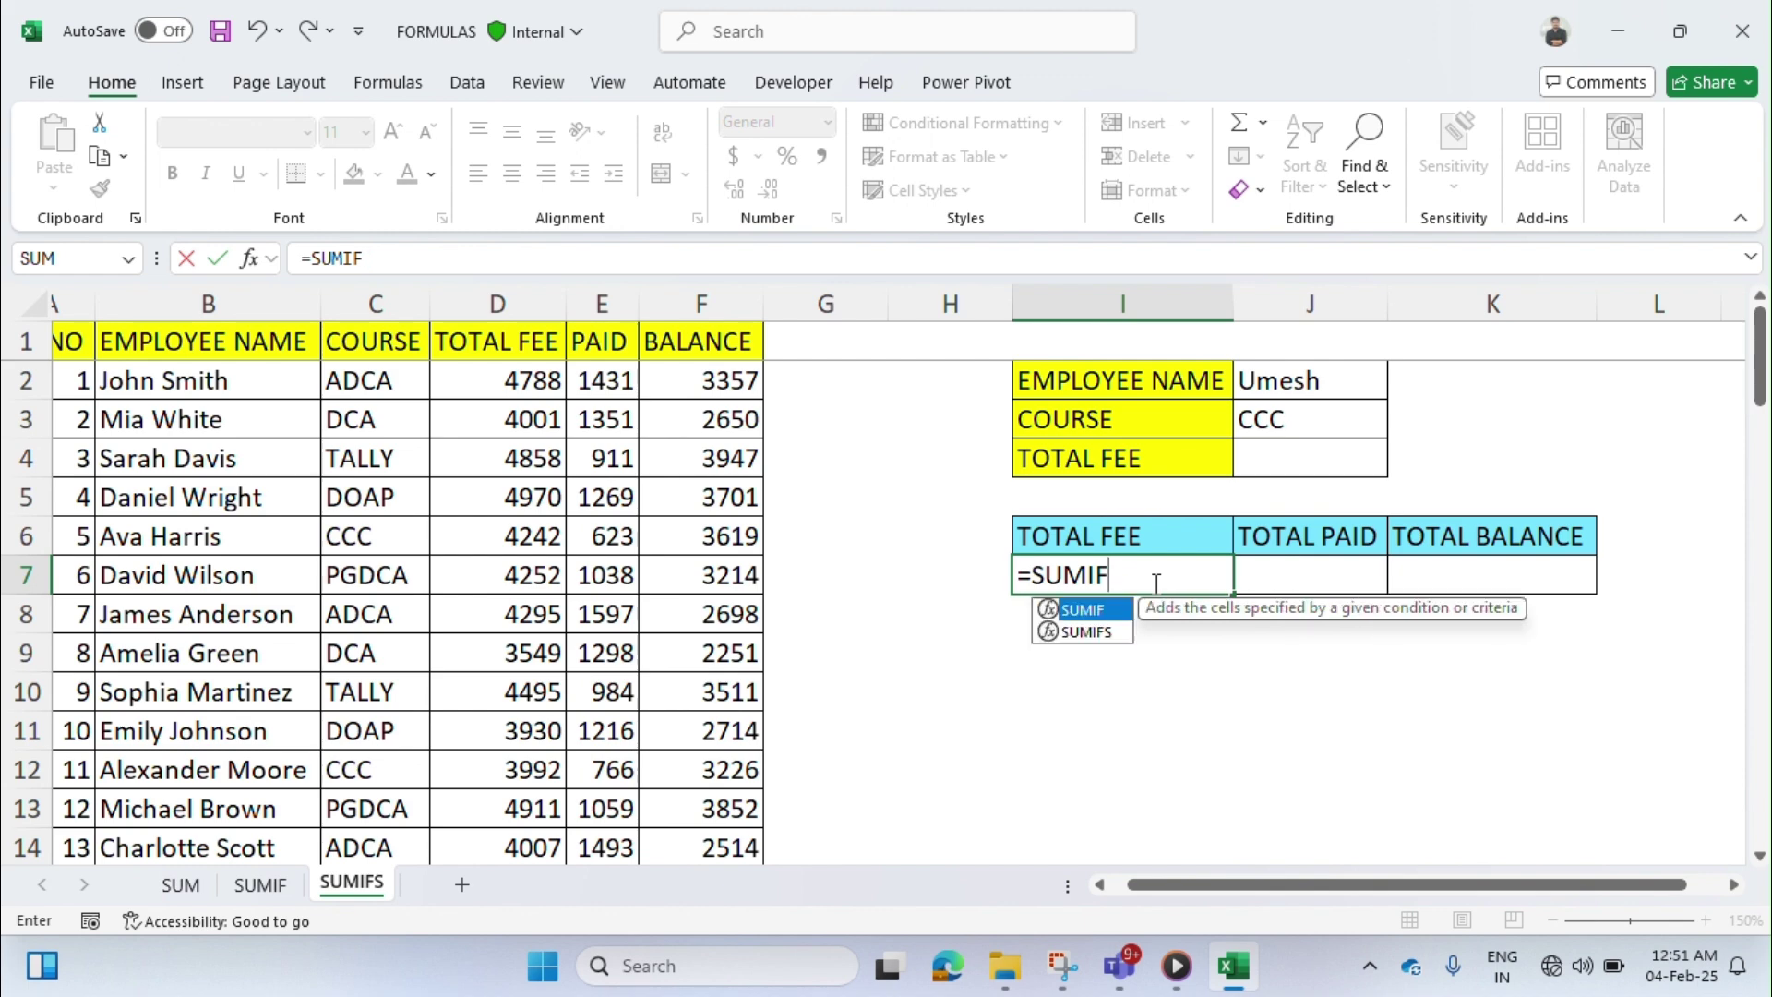
{"action": "type", "text": "s"}
{"action": "key", "text": "Tab"}
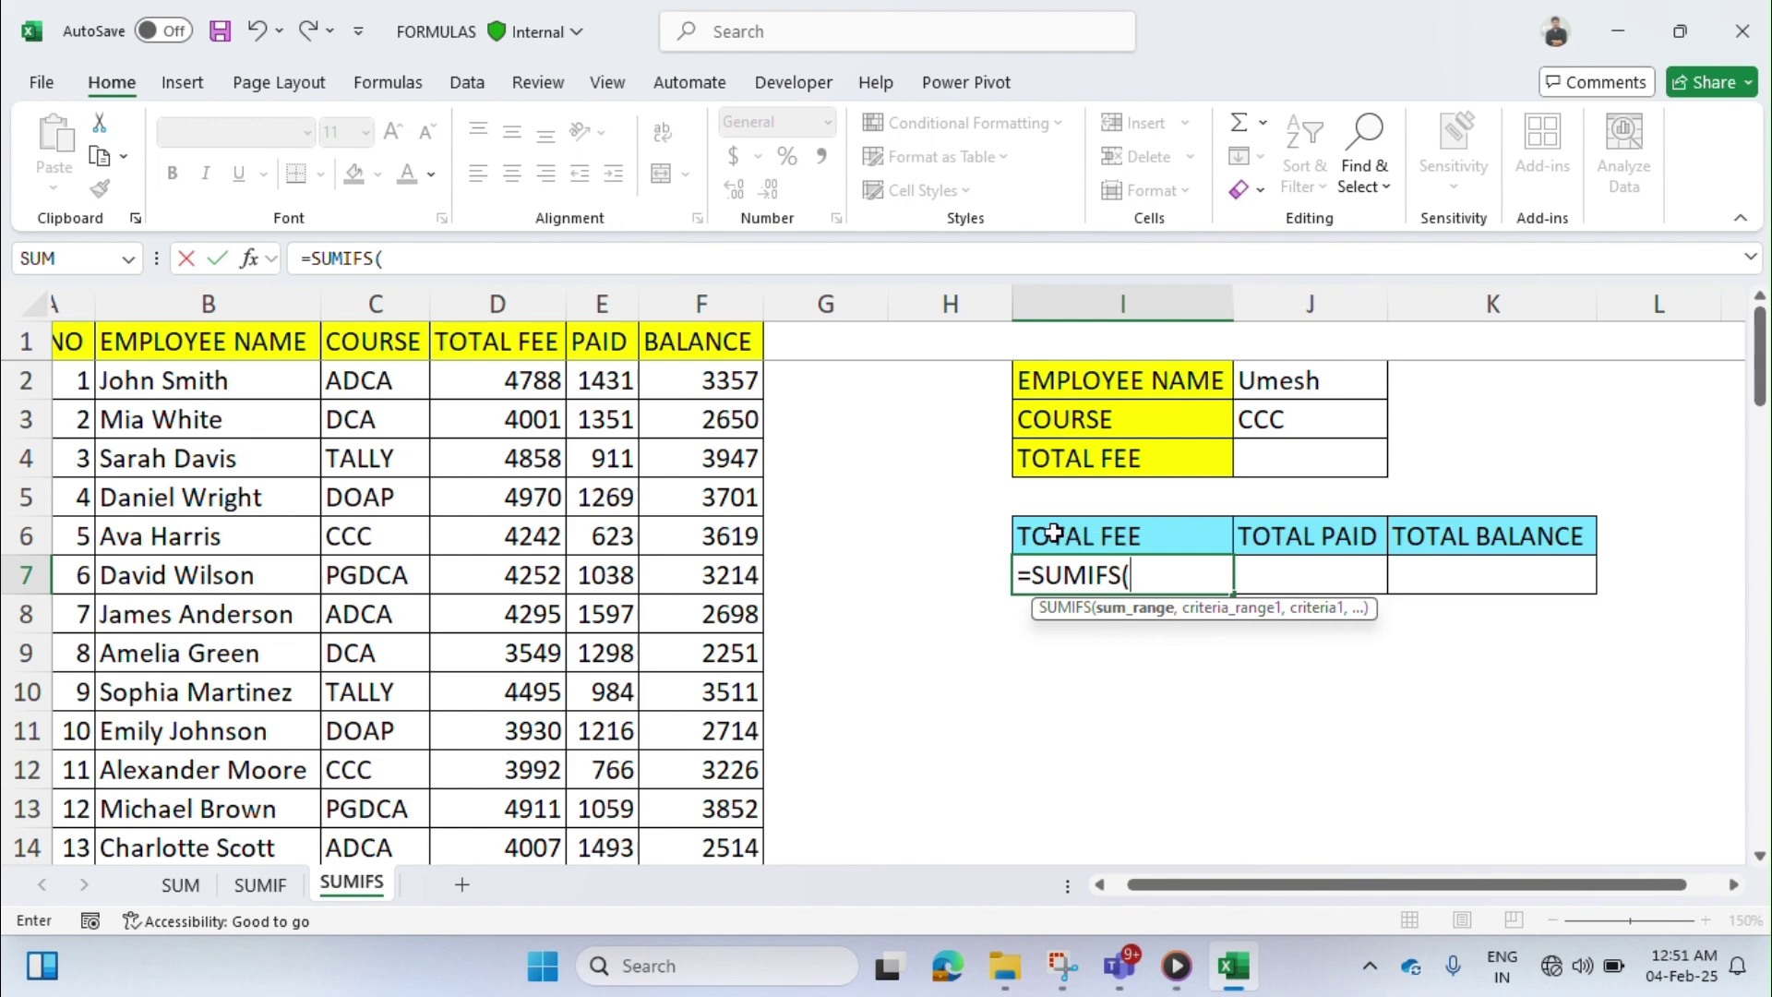
{"action": "left_click", "coordinate": [530, 302]}
{"action": "type", "text": ","}
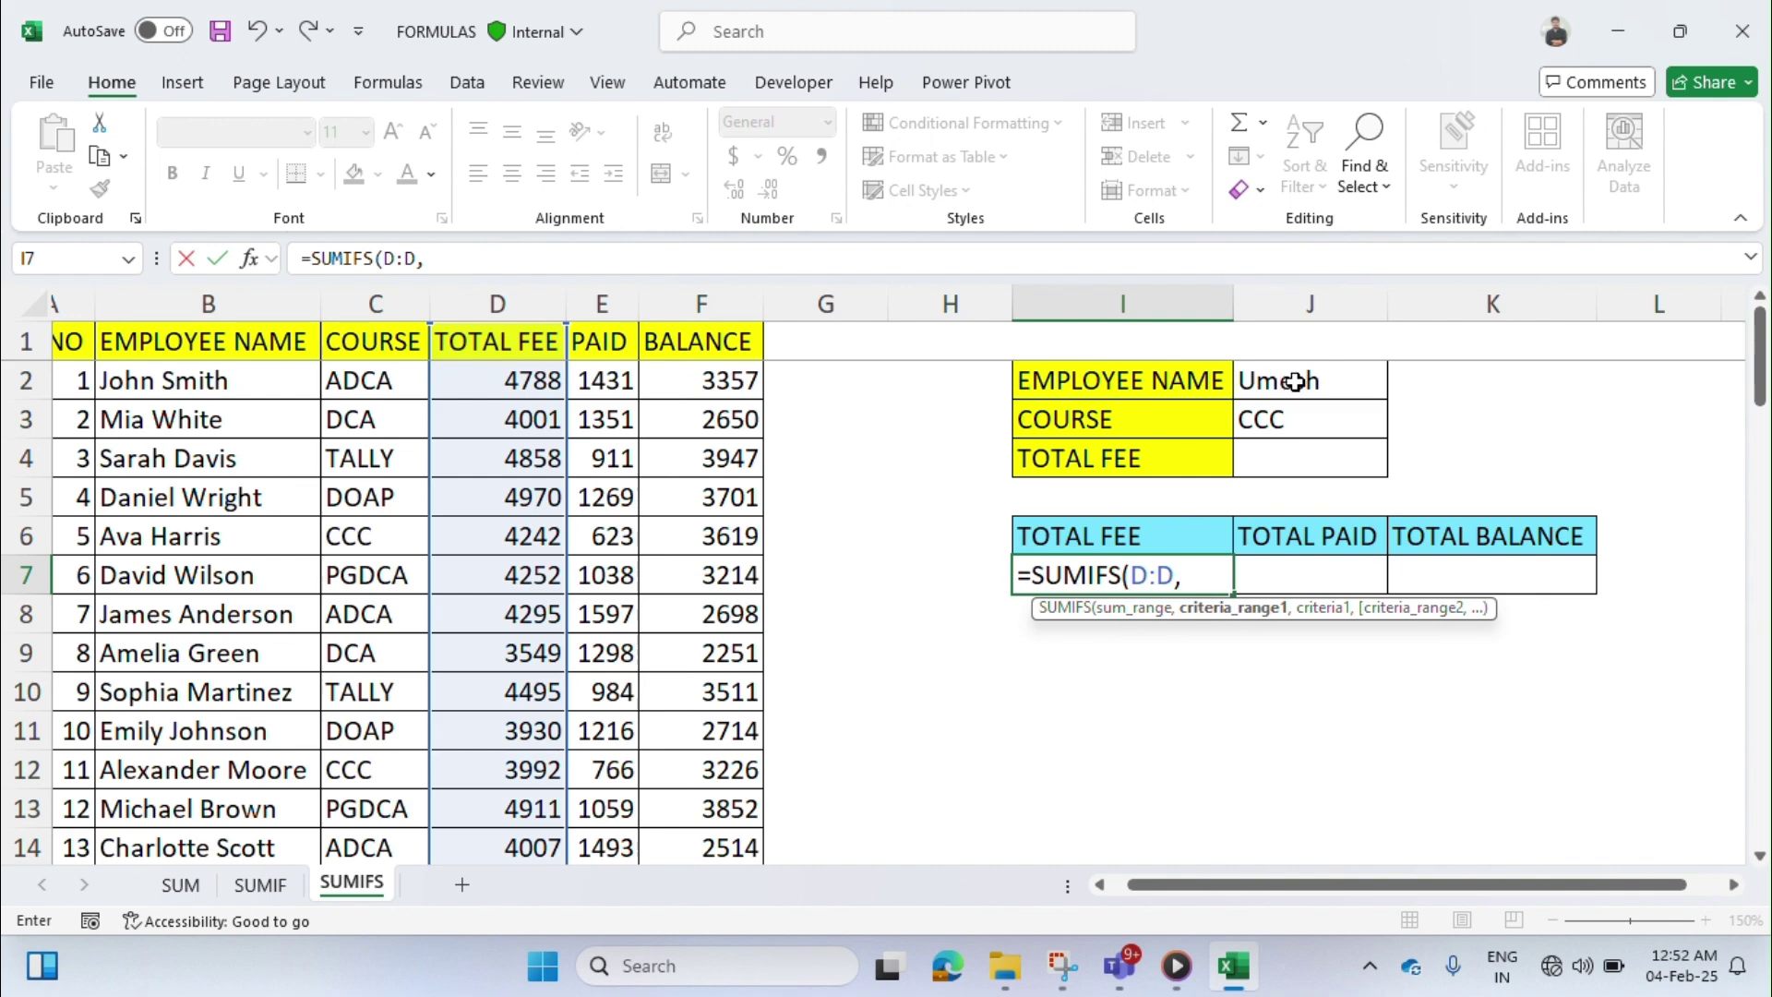
{"action": "left_click", "coordinate": [254, 295]}
{"action": "type", "text": ","}
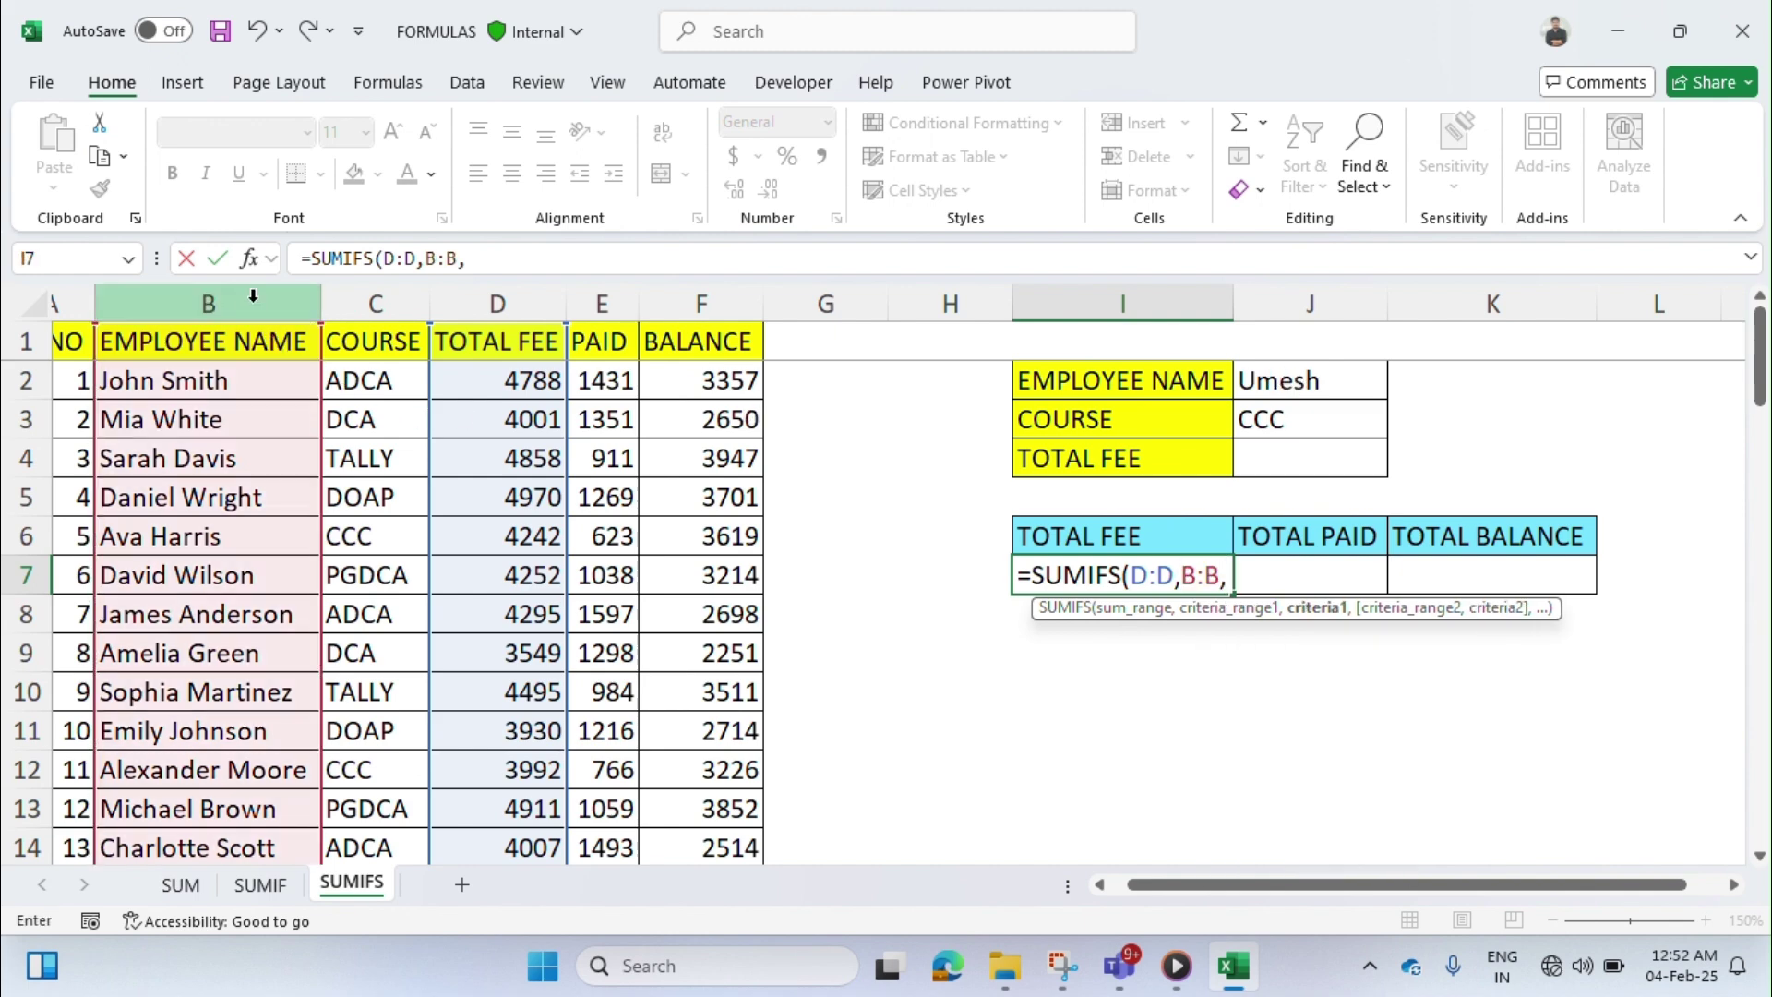
{"action": "left_click", "coordinate": [1242, 379]}
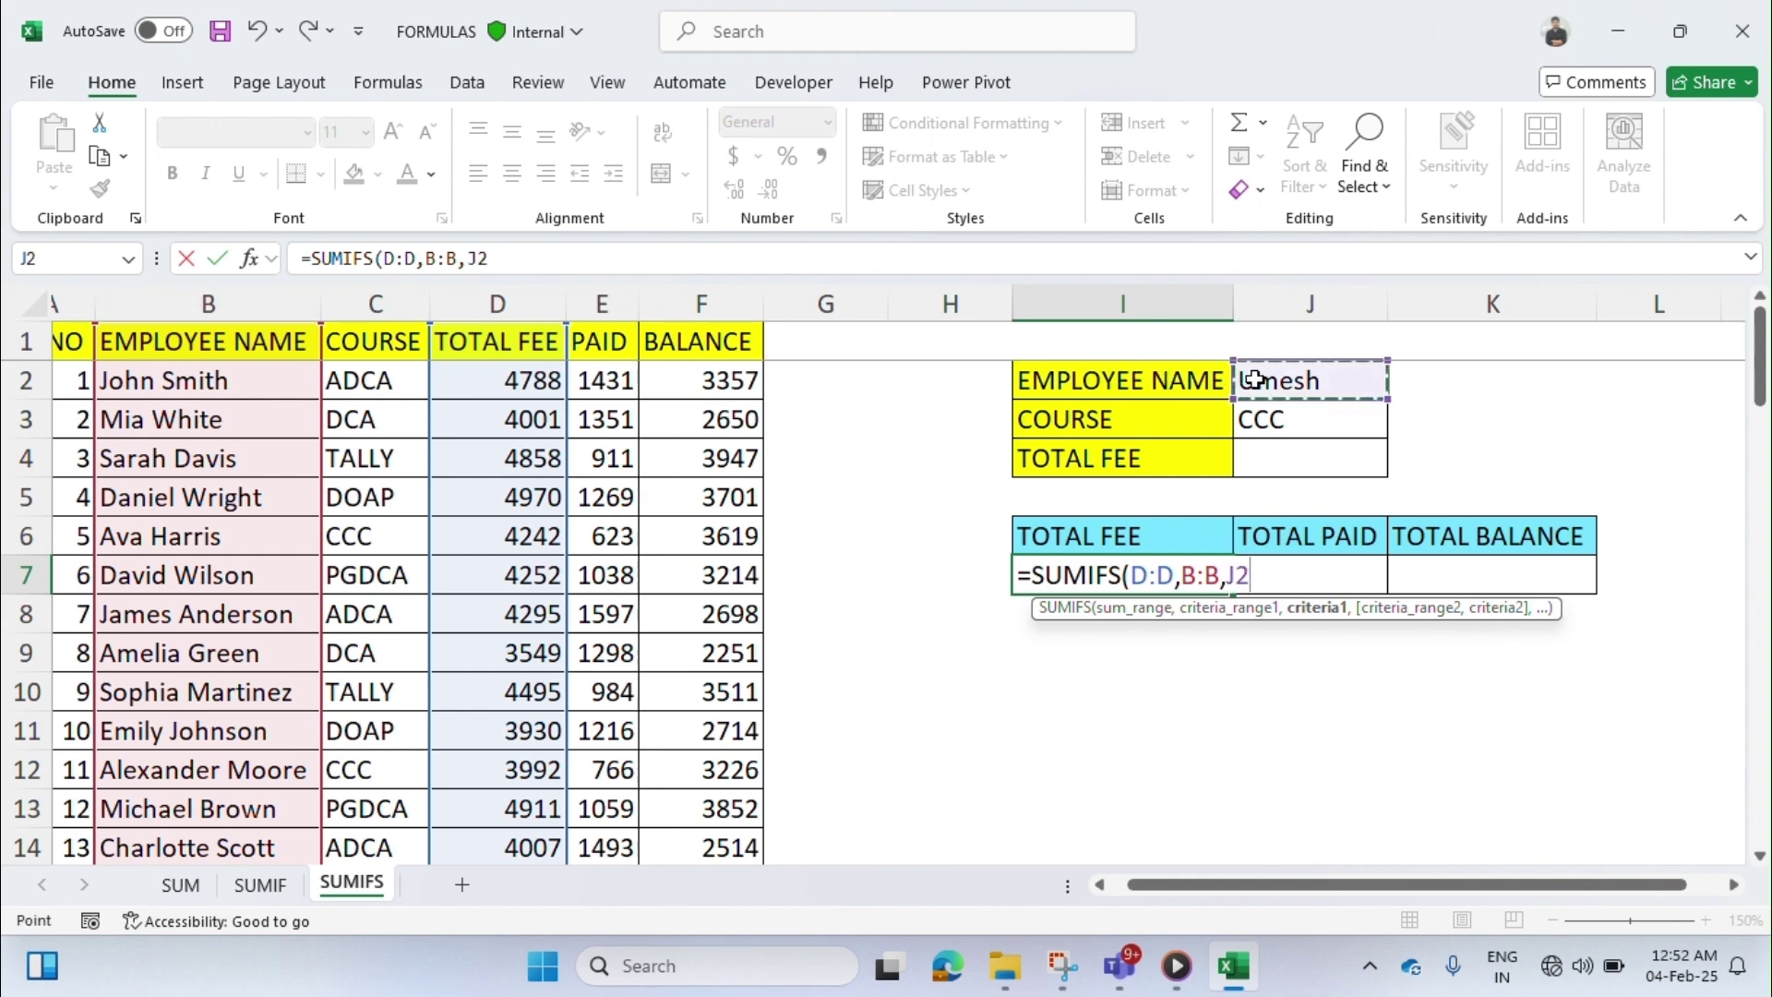
{"action": "type", "text": ","}
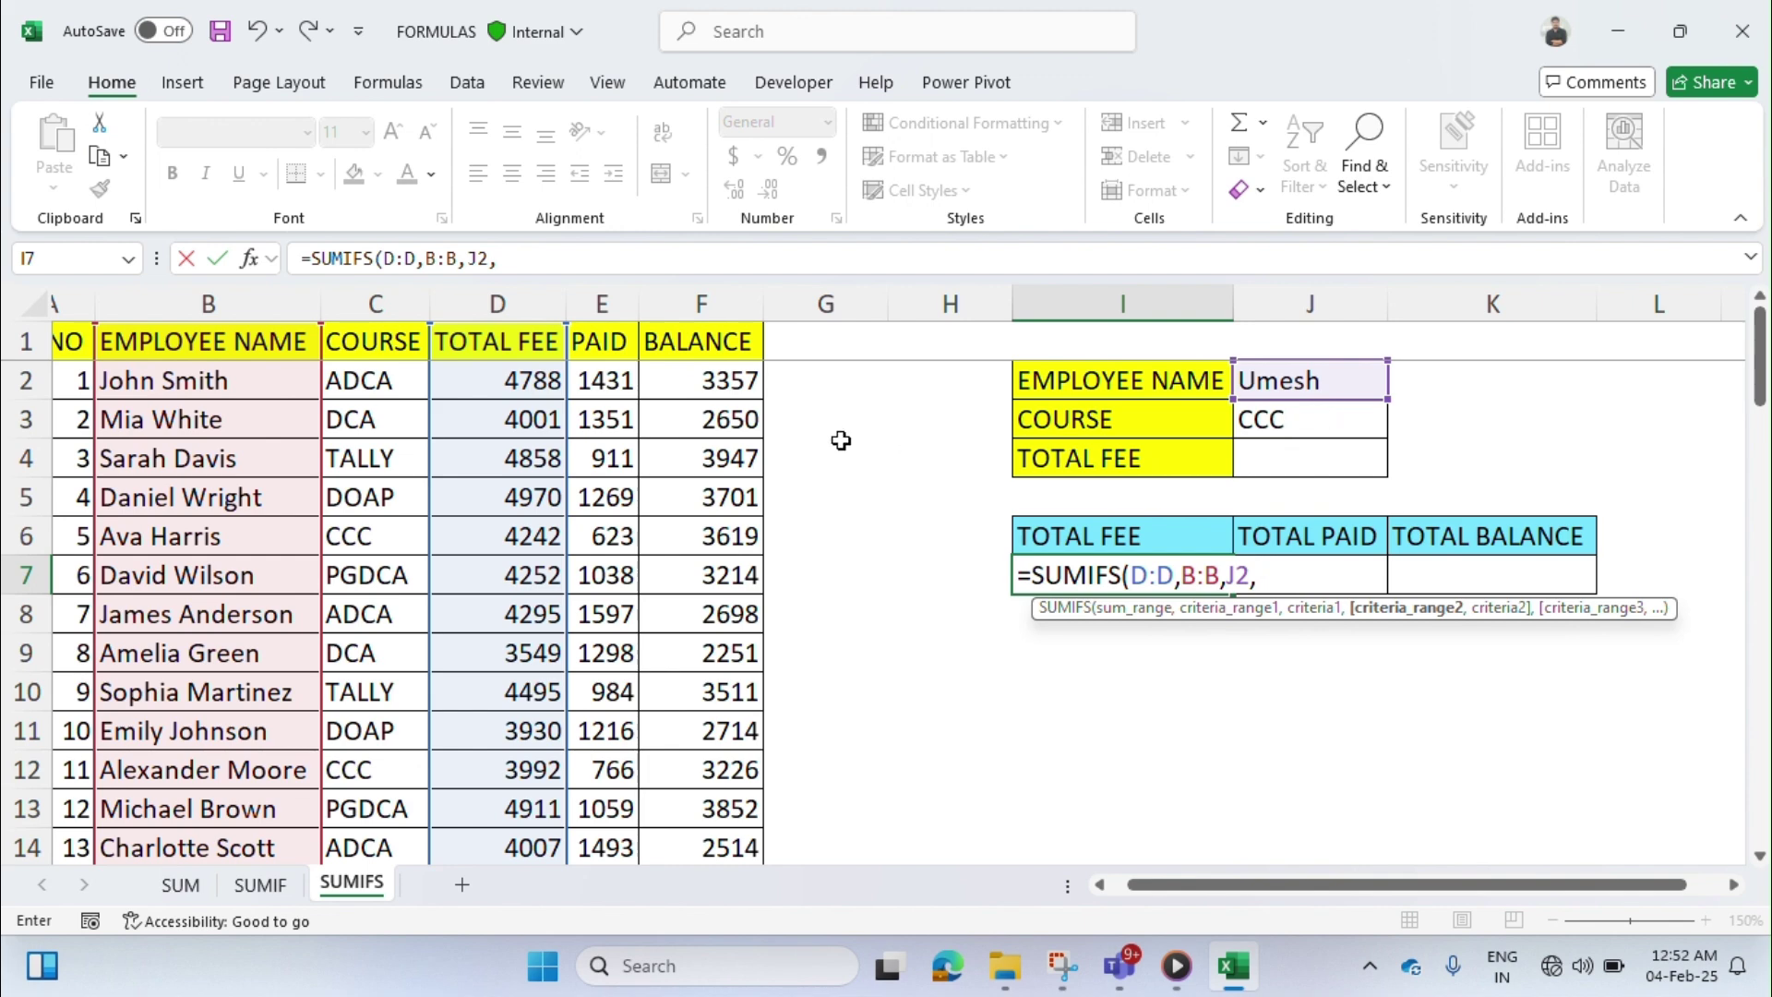
- Add column C with the course in J3 as the second criterion and complete the SUMIFS formula in I7
{"action": "left_click", "coordinate": [369, 298]}
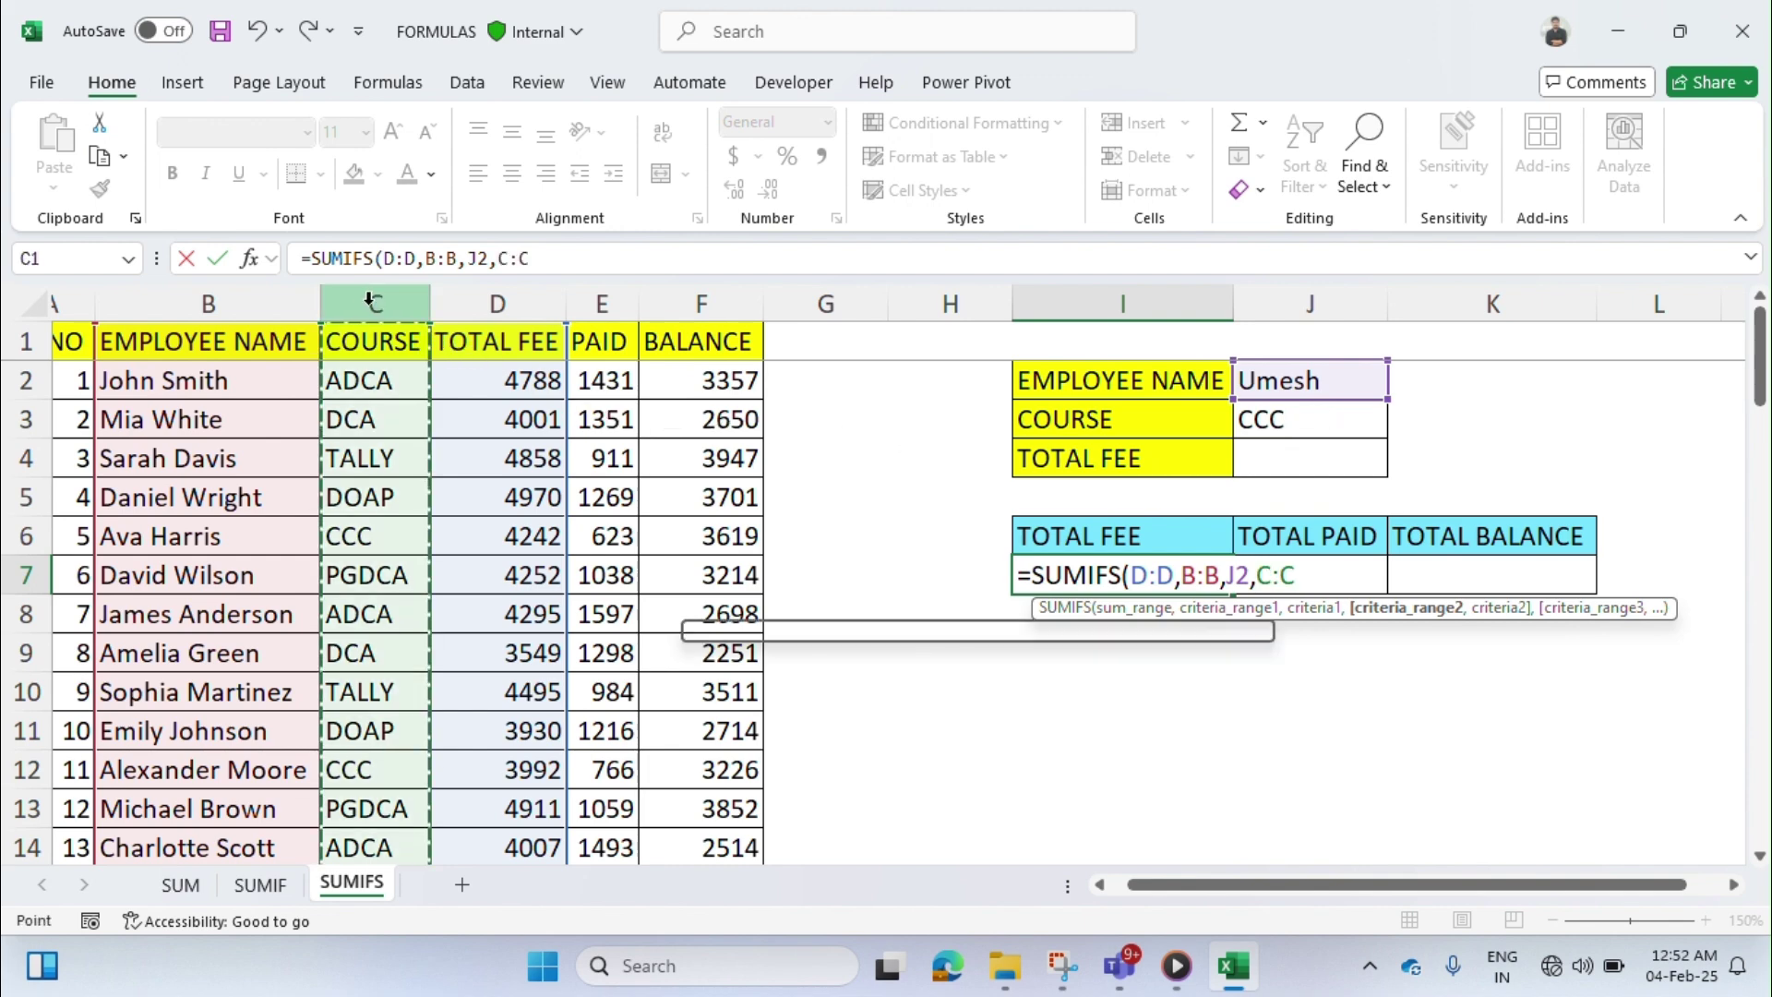
{"action": "type", "text": ","}
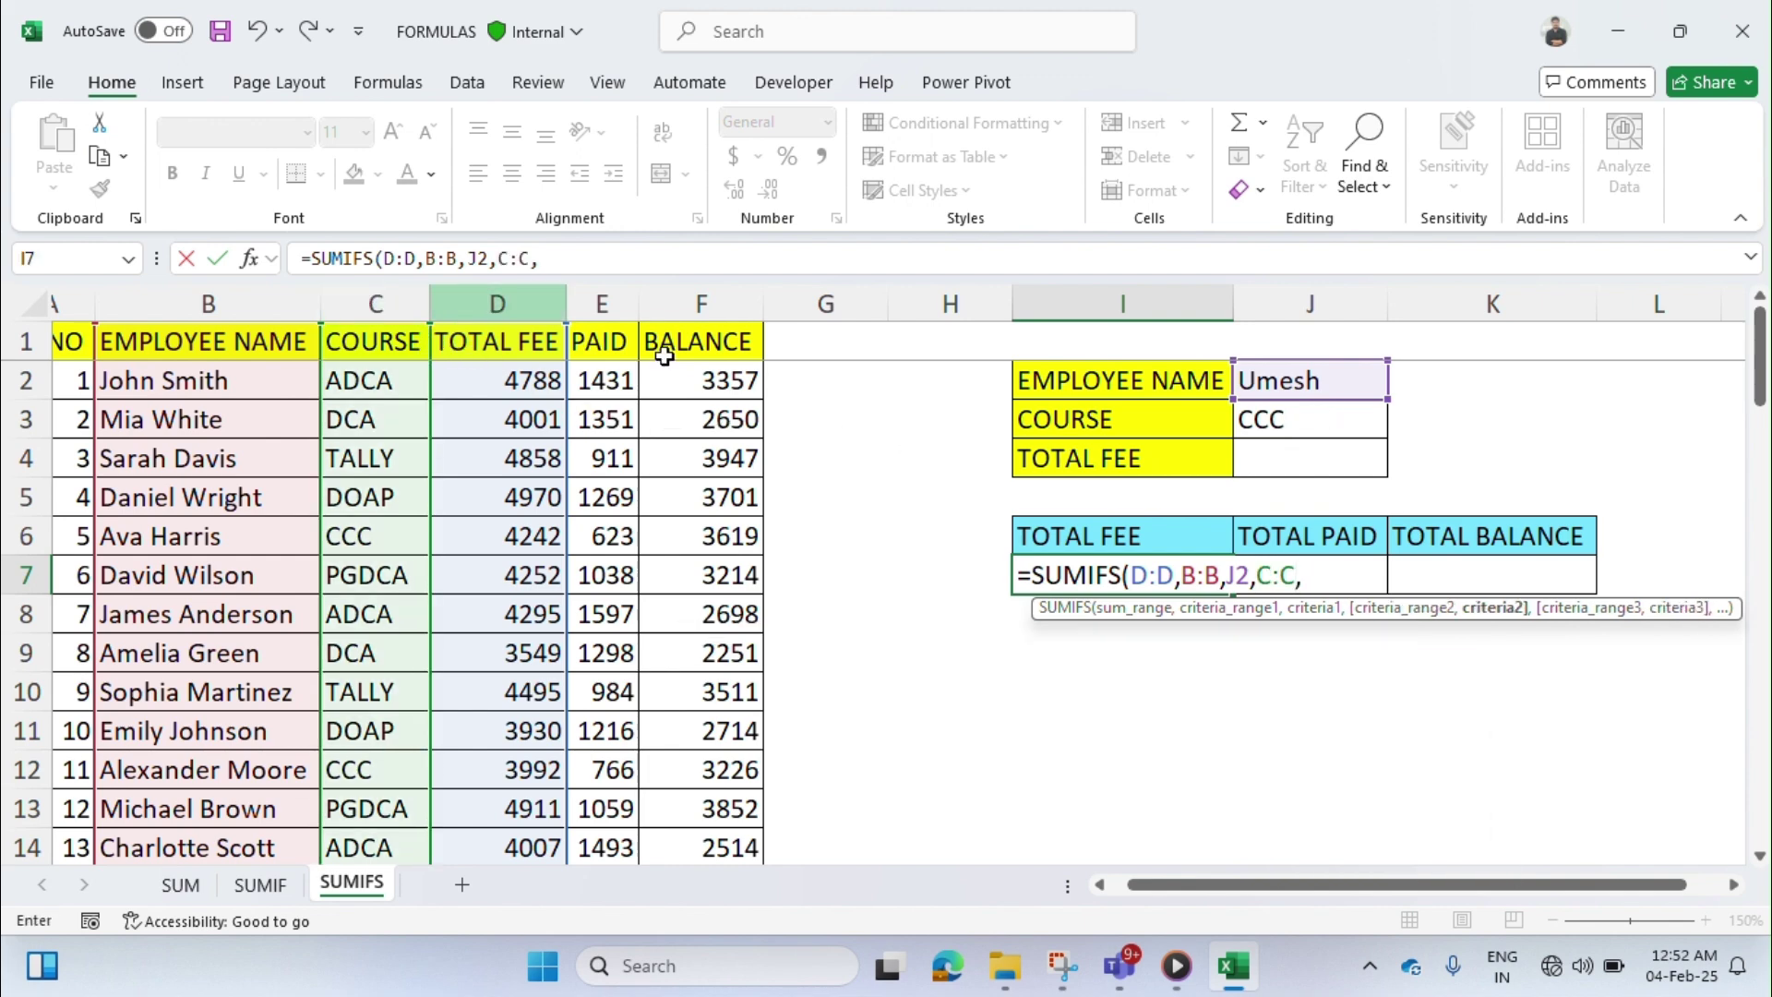
{"action": "left_click", "coordinate": [1257, 422]}
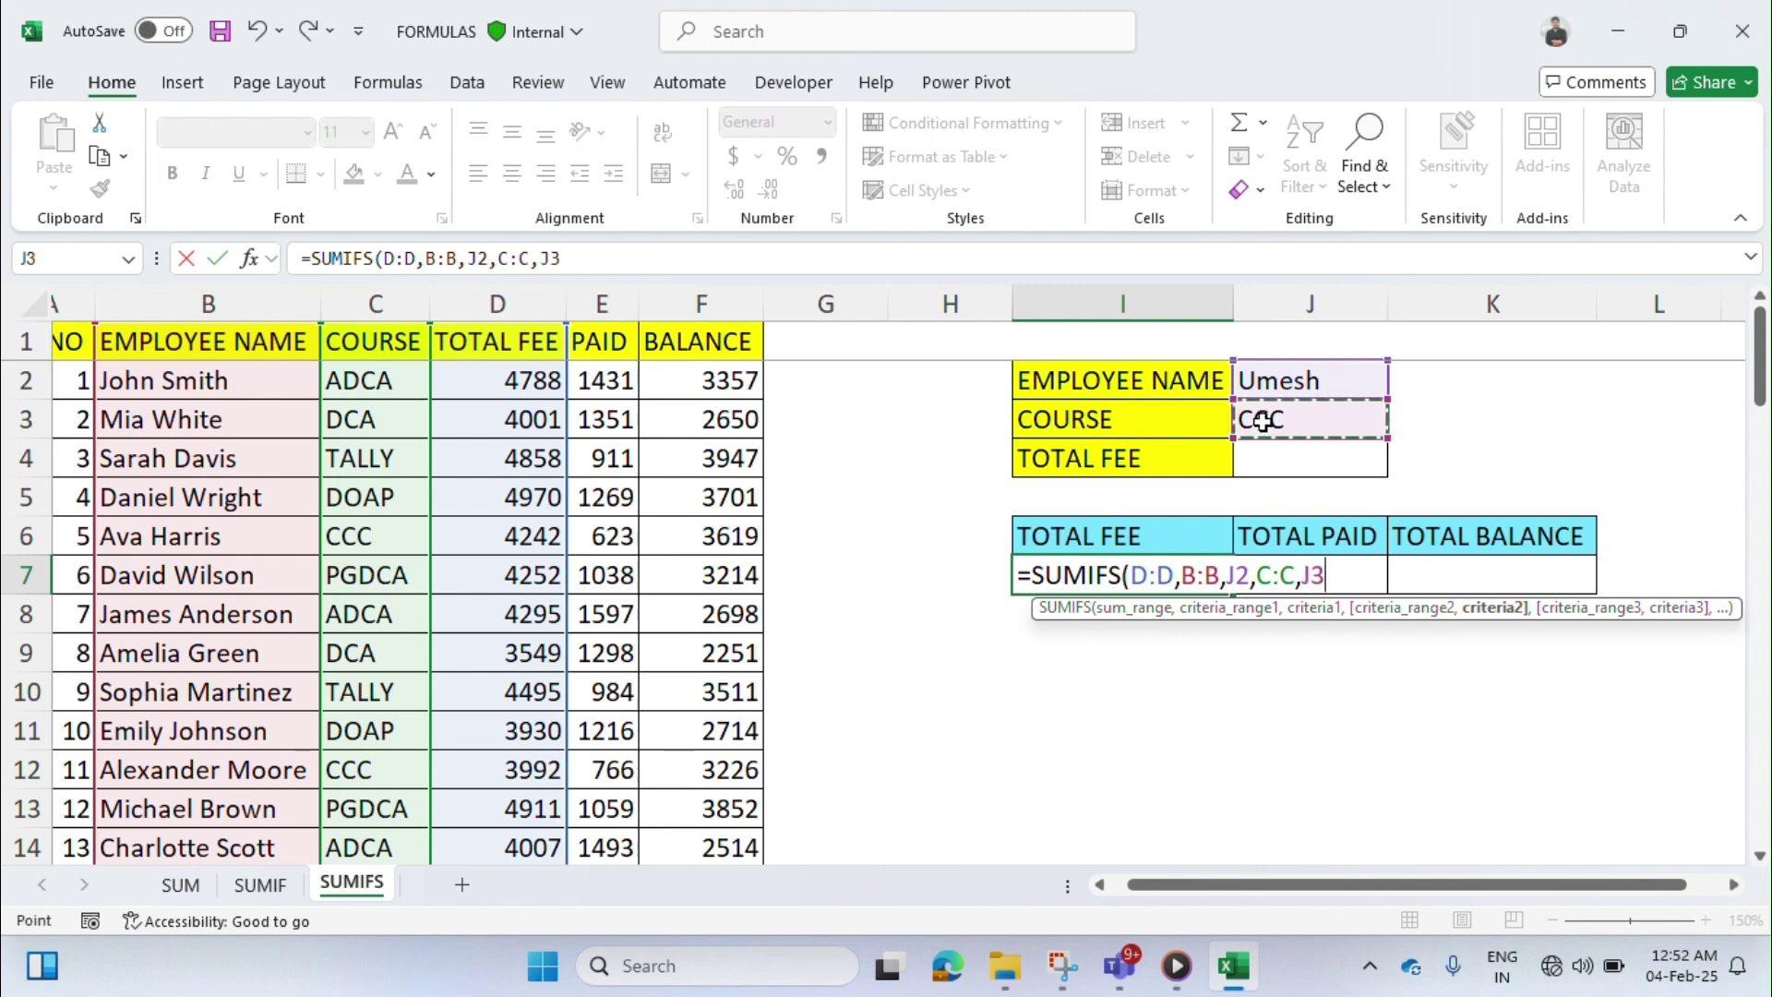
{"action": "type", "text": ")"}
{"action": "key", "text": "Return"}
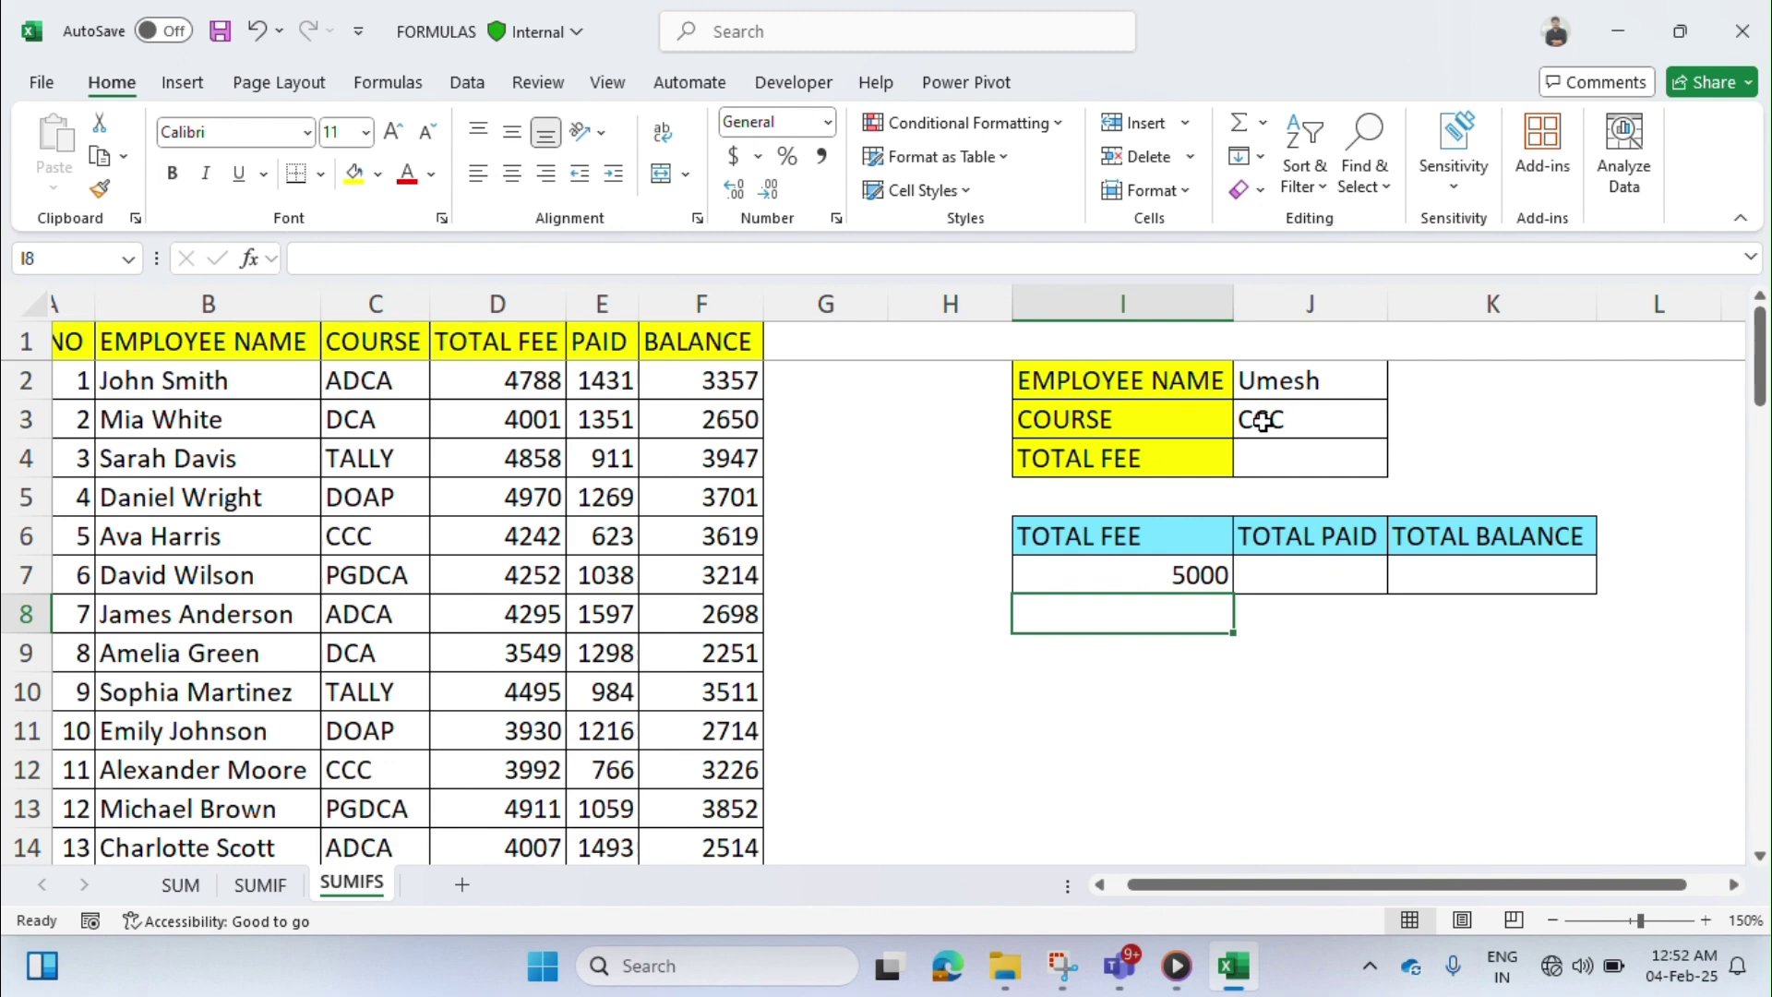
{"action": "key", "text": "Up"}
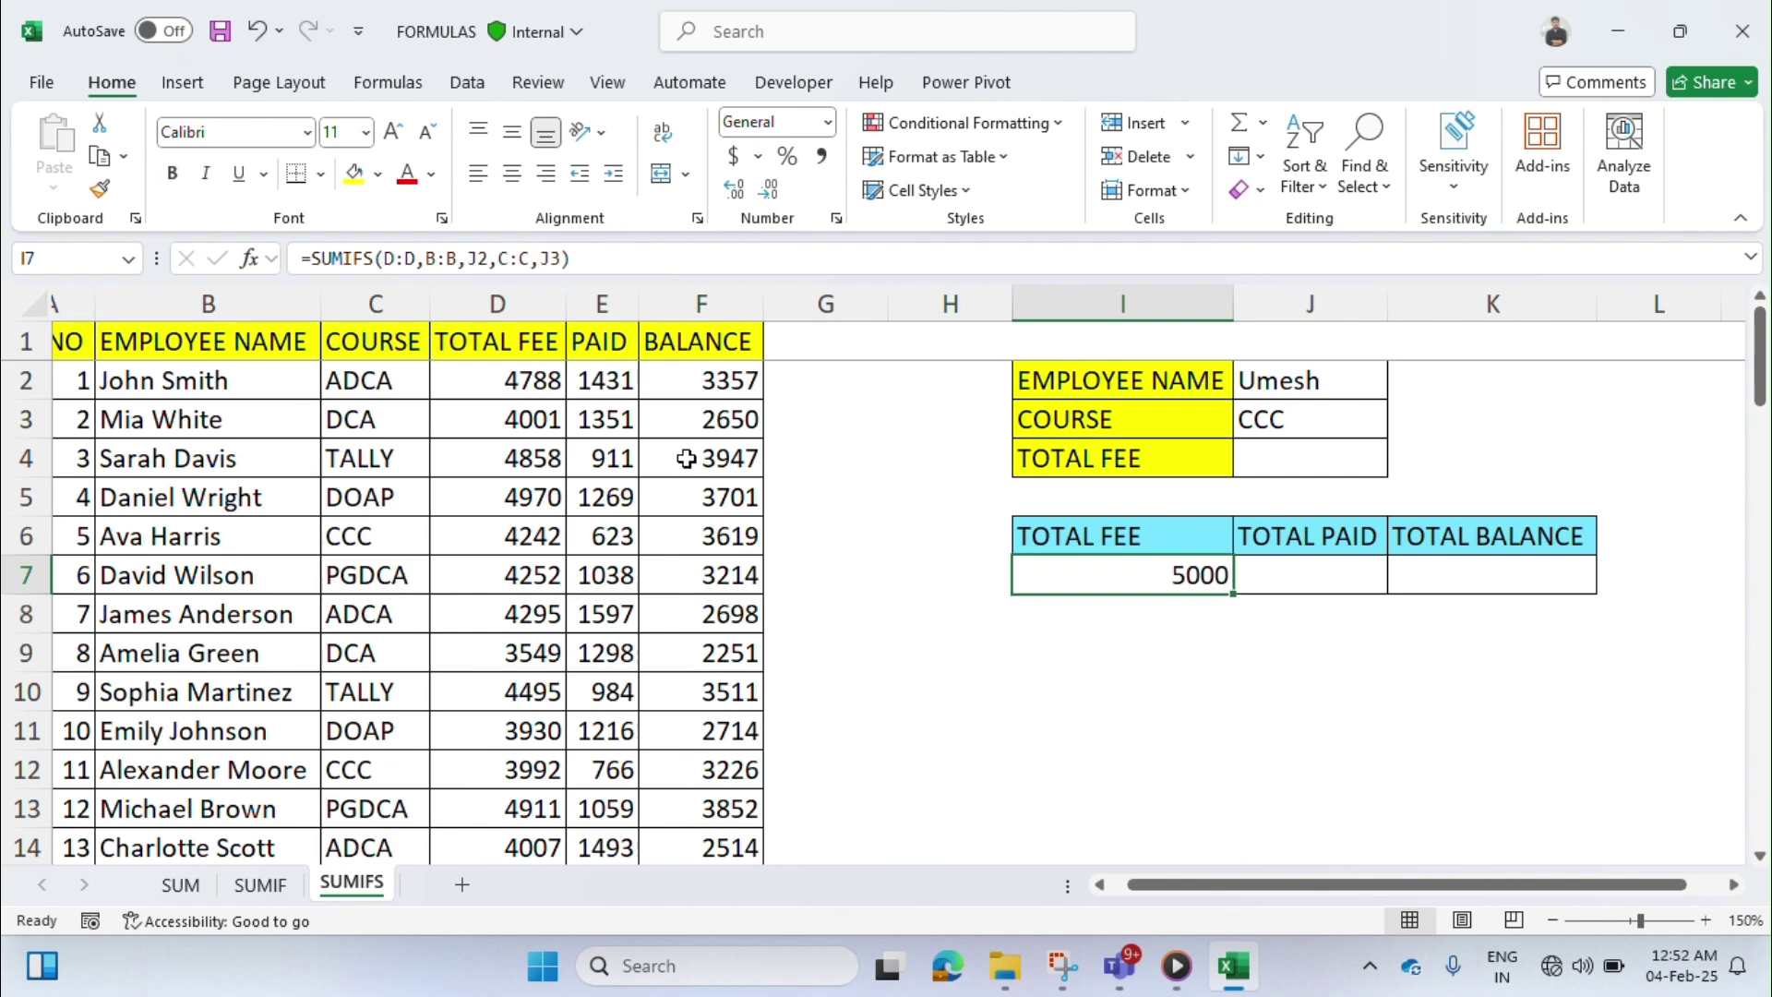
- Set EMPLOYEE NAME in J2 to the employee listed in row 2
{"action": "left_click", "coordinate": [252, 382]}
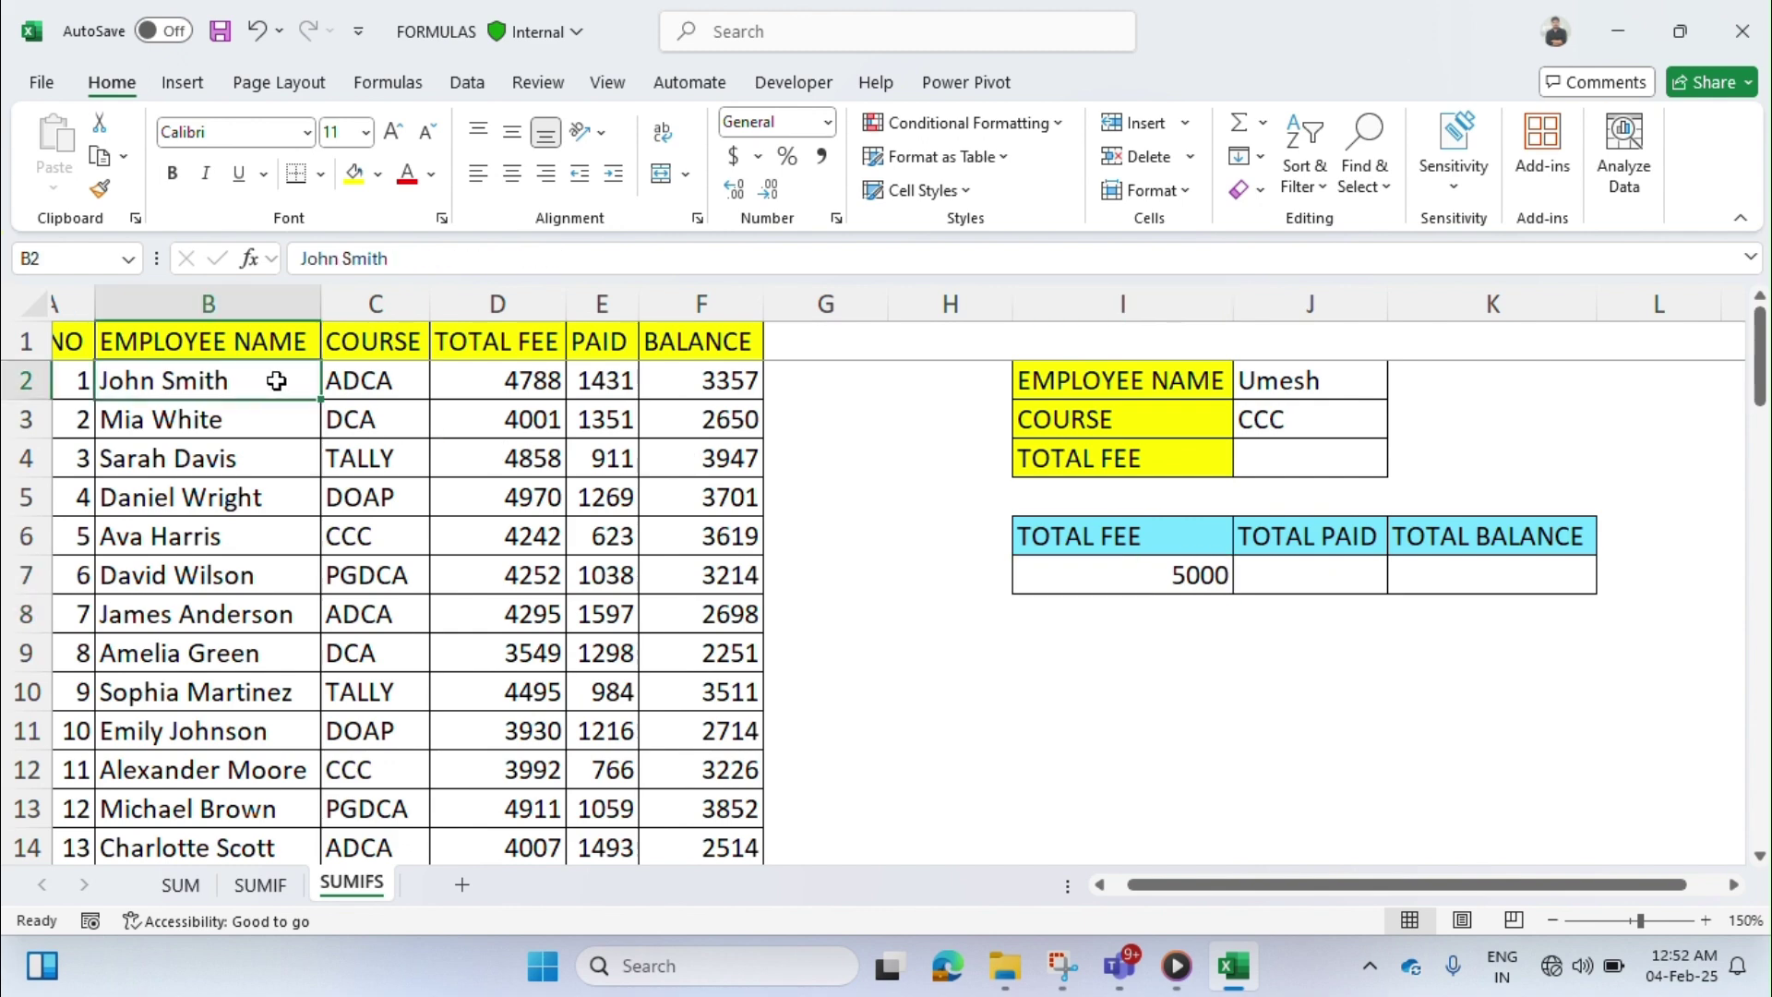
{"action": "left_click", "coordinate": [1283, 386]}
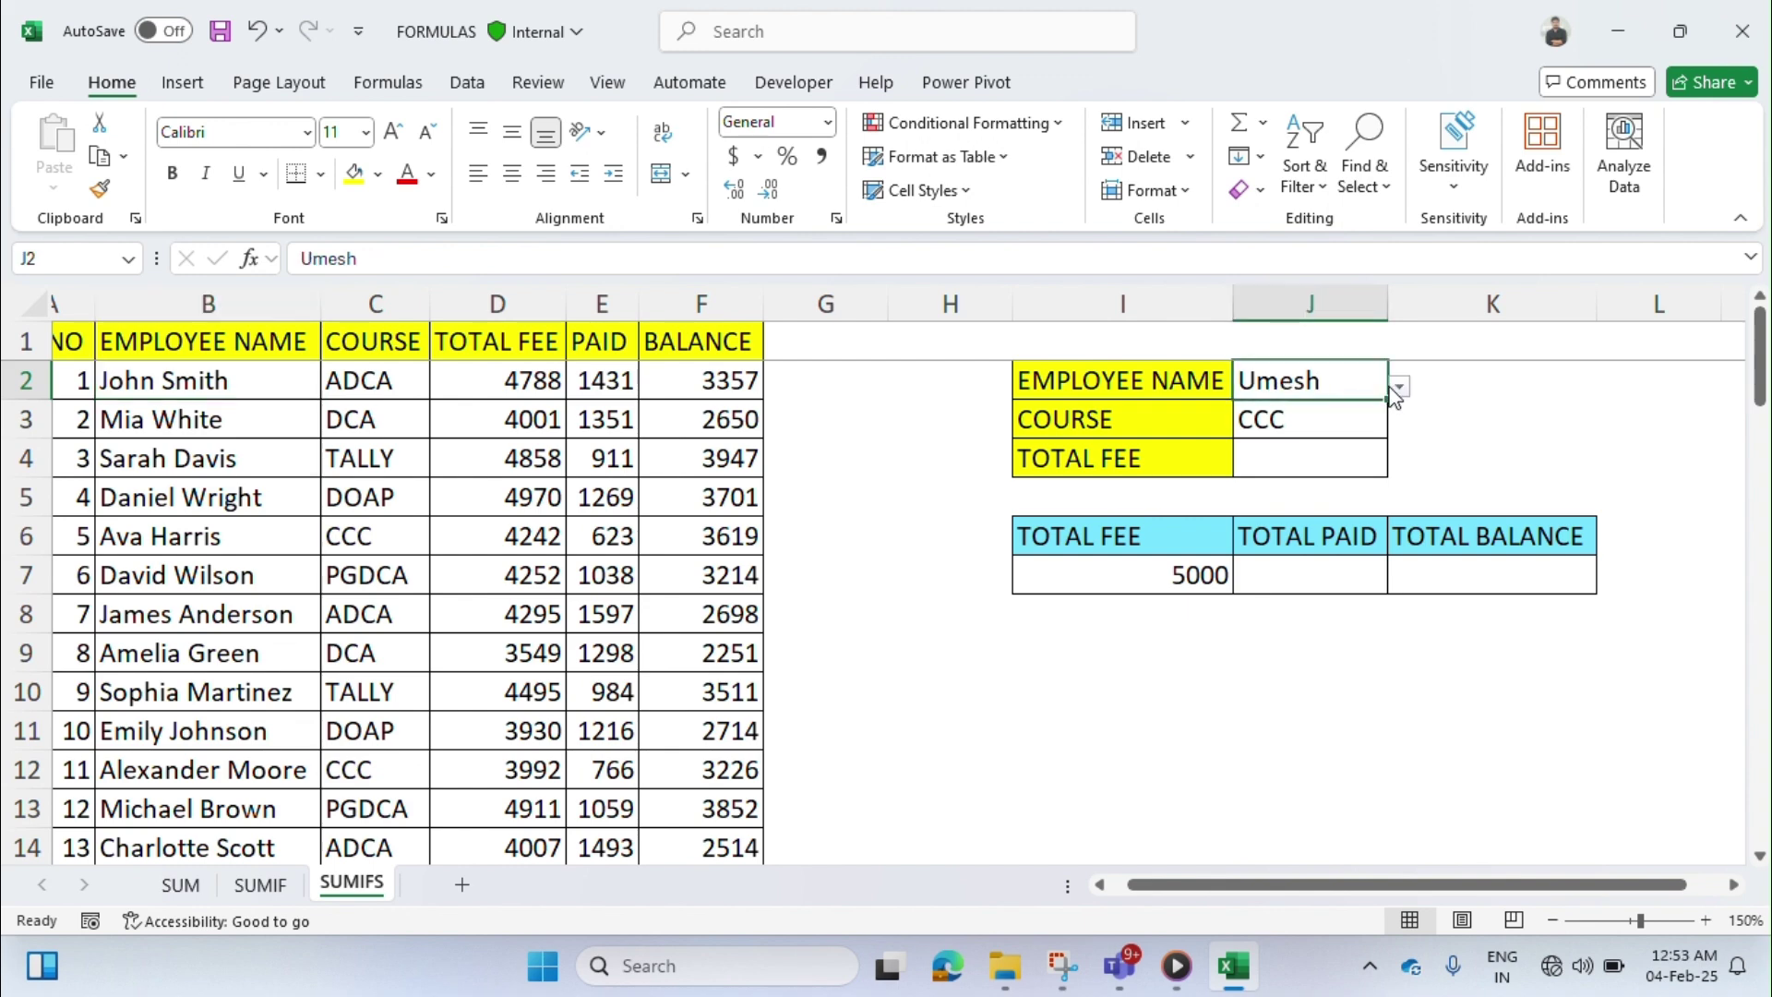
{"action": "left_click", "coordinate": [1398, 391]}
{"action": "scroll", "coordinate": [1329, 449], "scroll_direction": "up", "scroll_amount": 5}
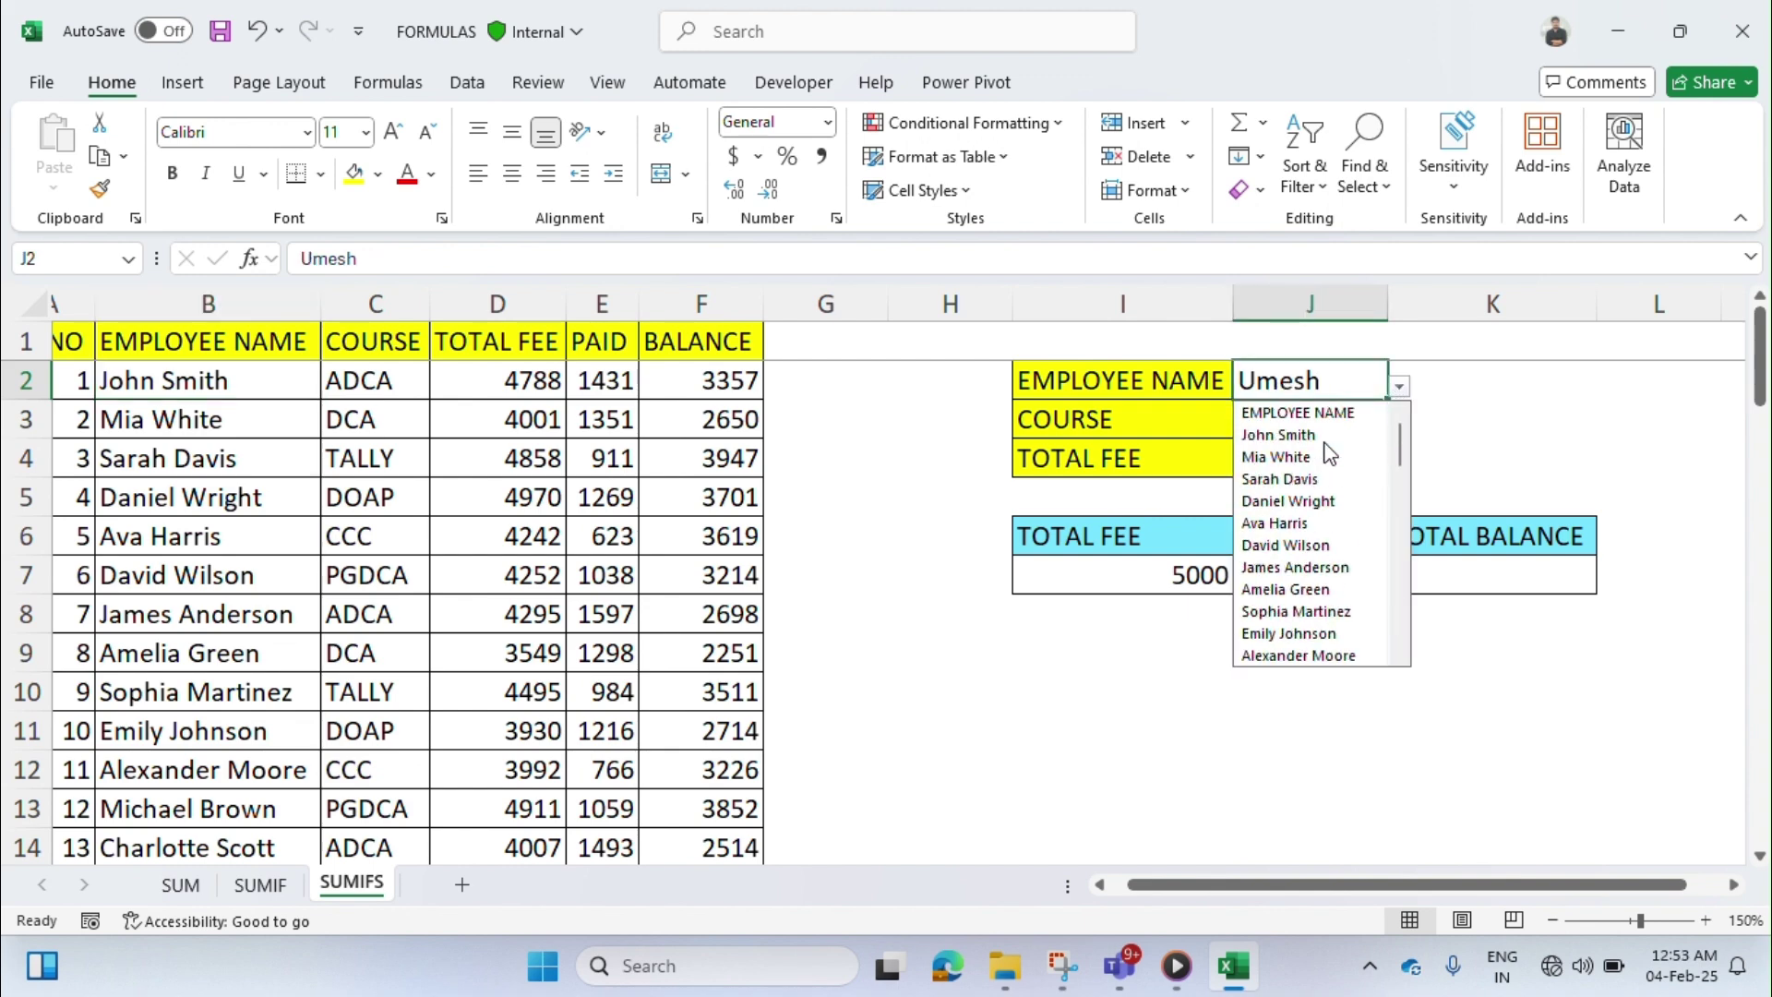
{"action": "left_click", "coordinate": [1301, 435]}
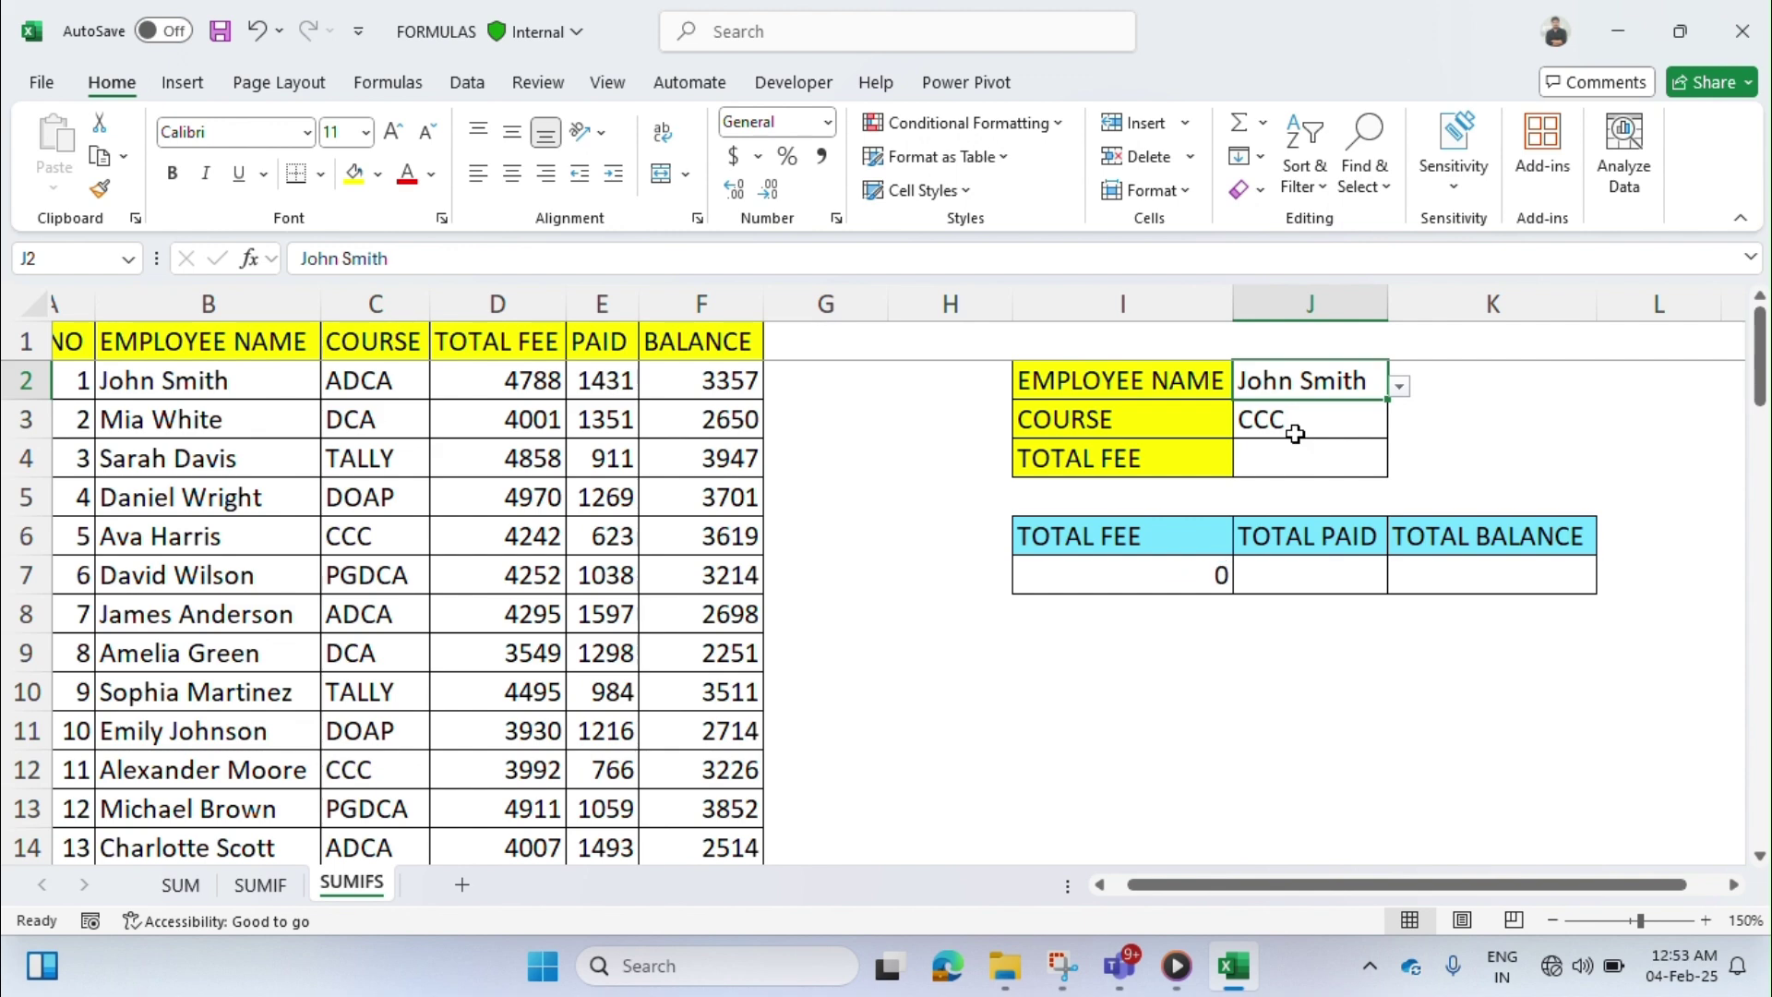
- Fill the first employee's record, A2:F2, with yellow
{"action": "left_click", "coordinate": [1297, 434]}
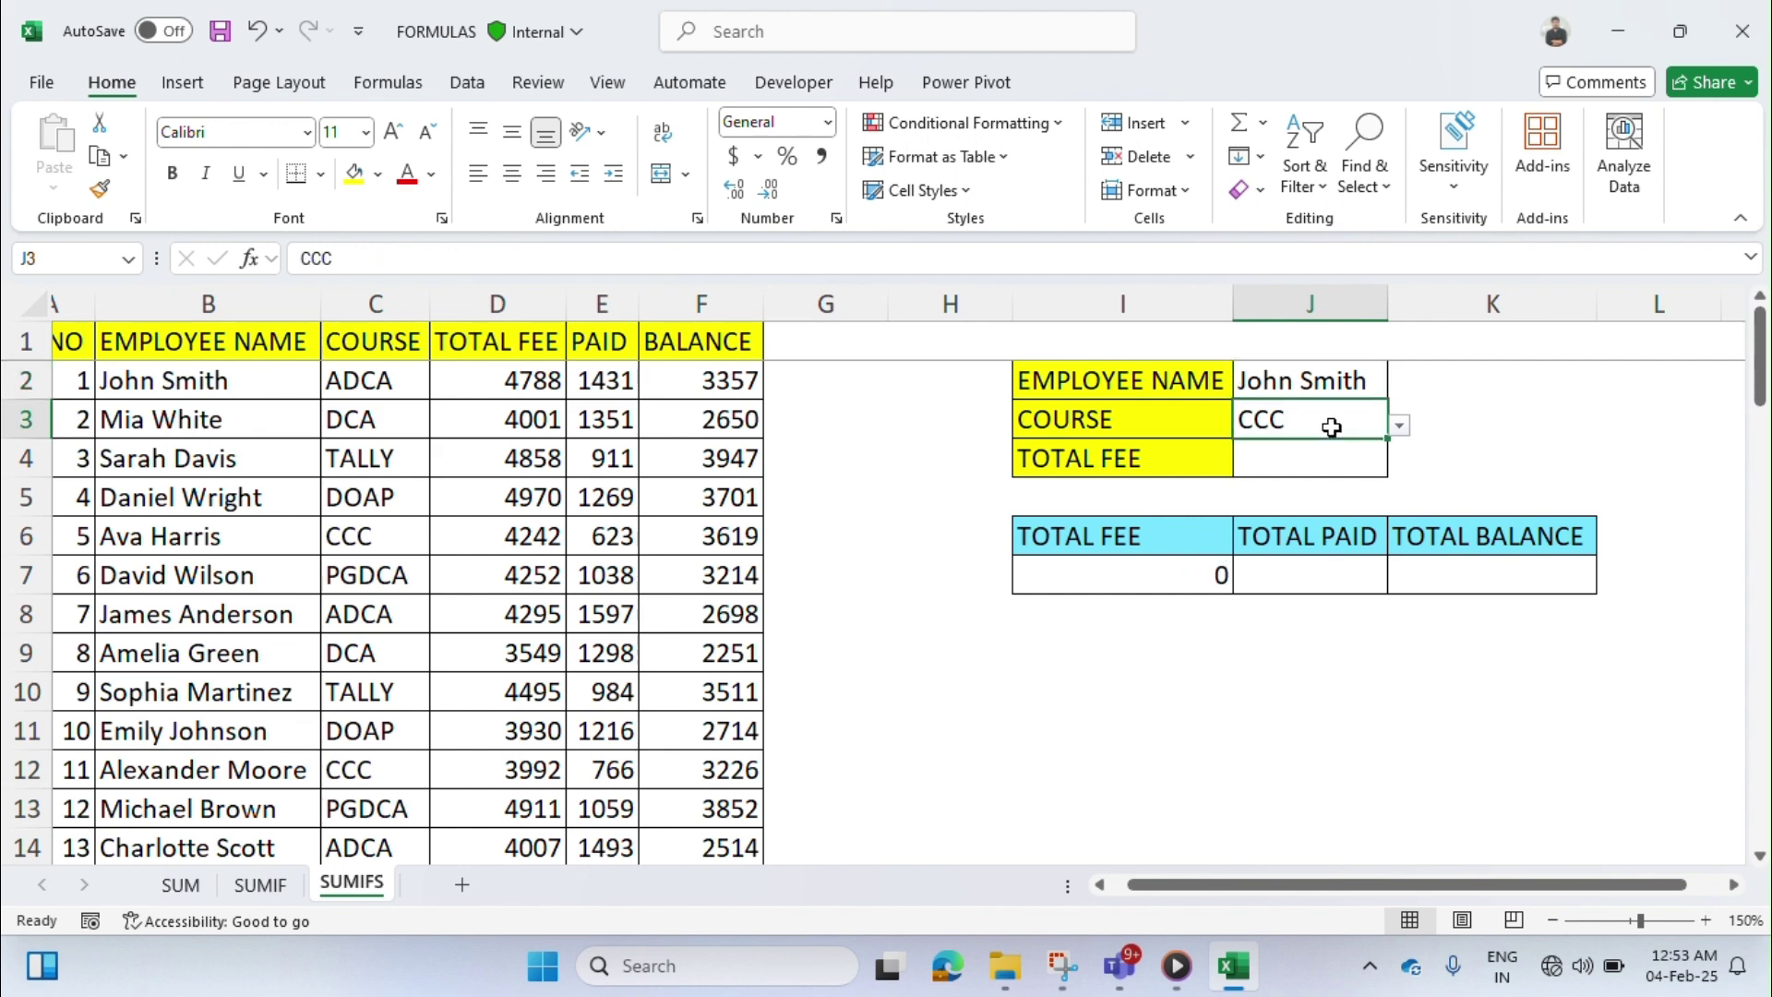
{"action": "left_click", "coordinate": [390, 376]}
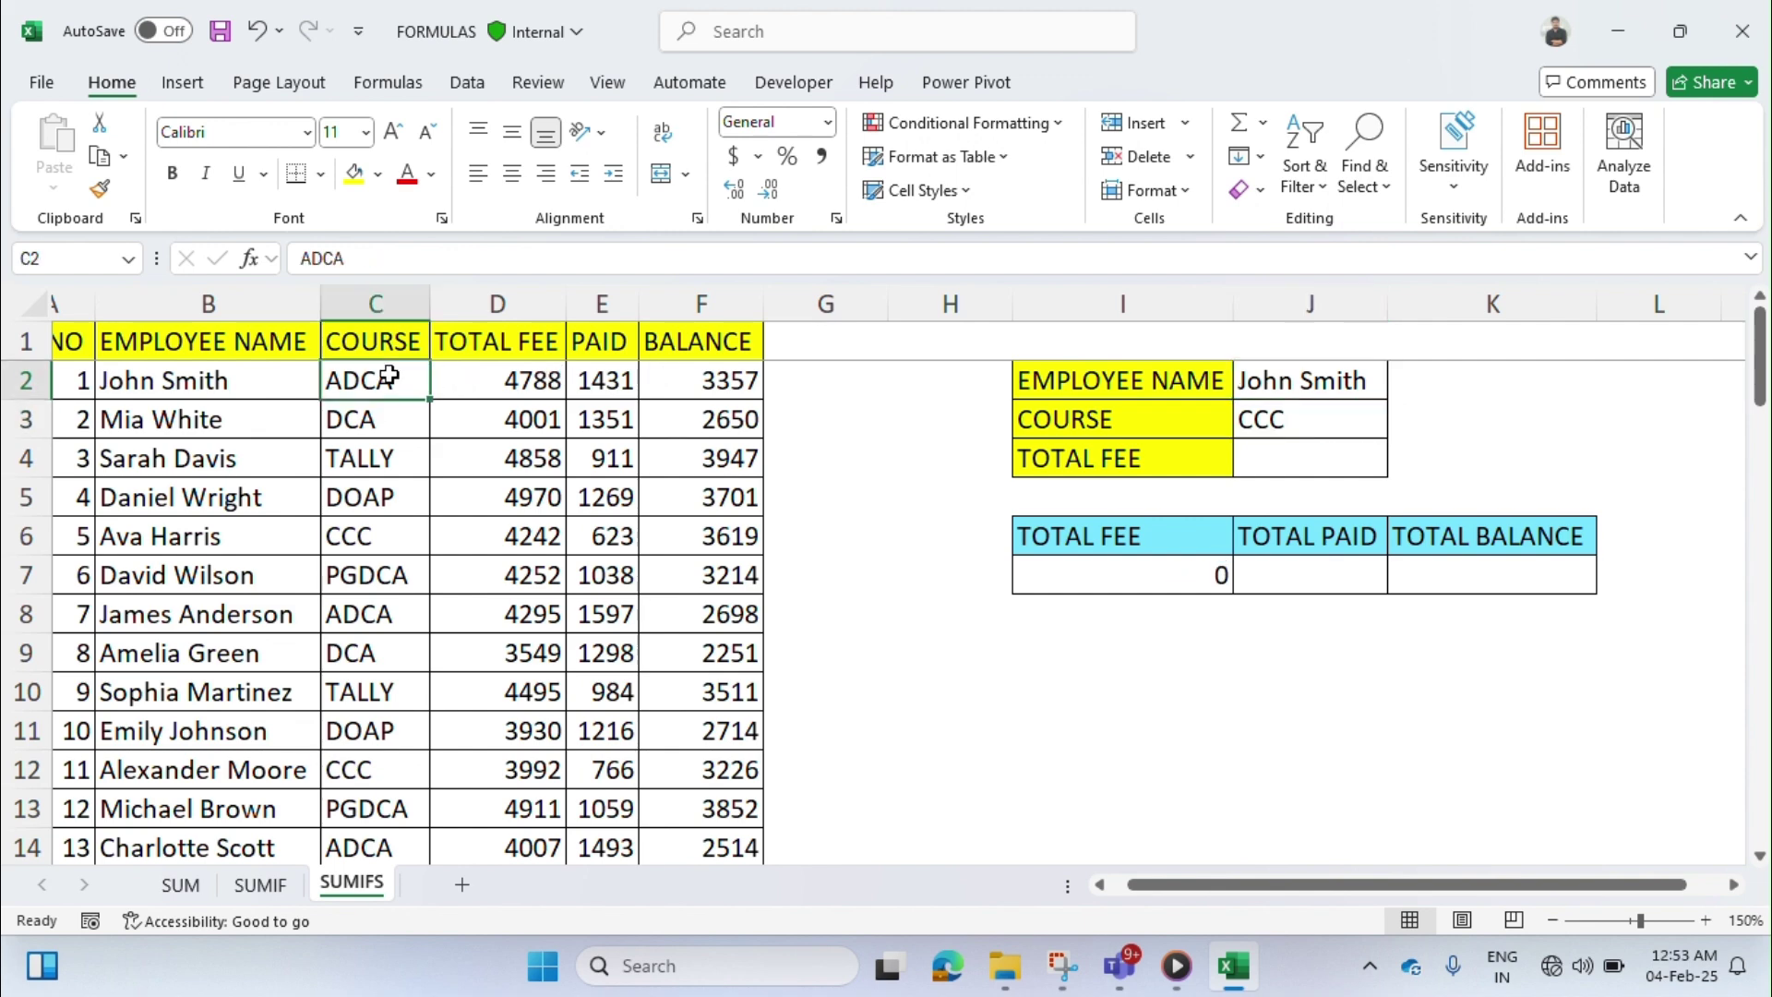
{"action": "key", "text": "Right"}
{"action": "key", "text": "Right"}
{"action": "key", "text": "Right"}
{"action": "key", "text": "shift+Left"}
{"action": "key", "text": "shift+Left"}
{"action": "key", "text": "shift+Left"}
{"action": "key", "text": "shift+Left"}
{"action": "key", "text": "shift+Left"}
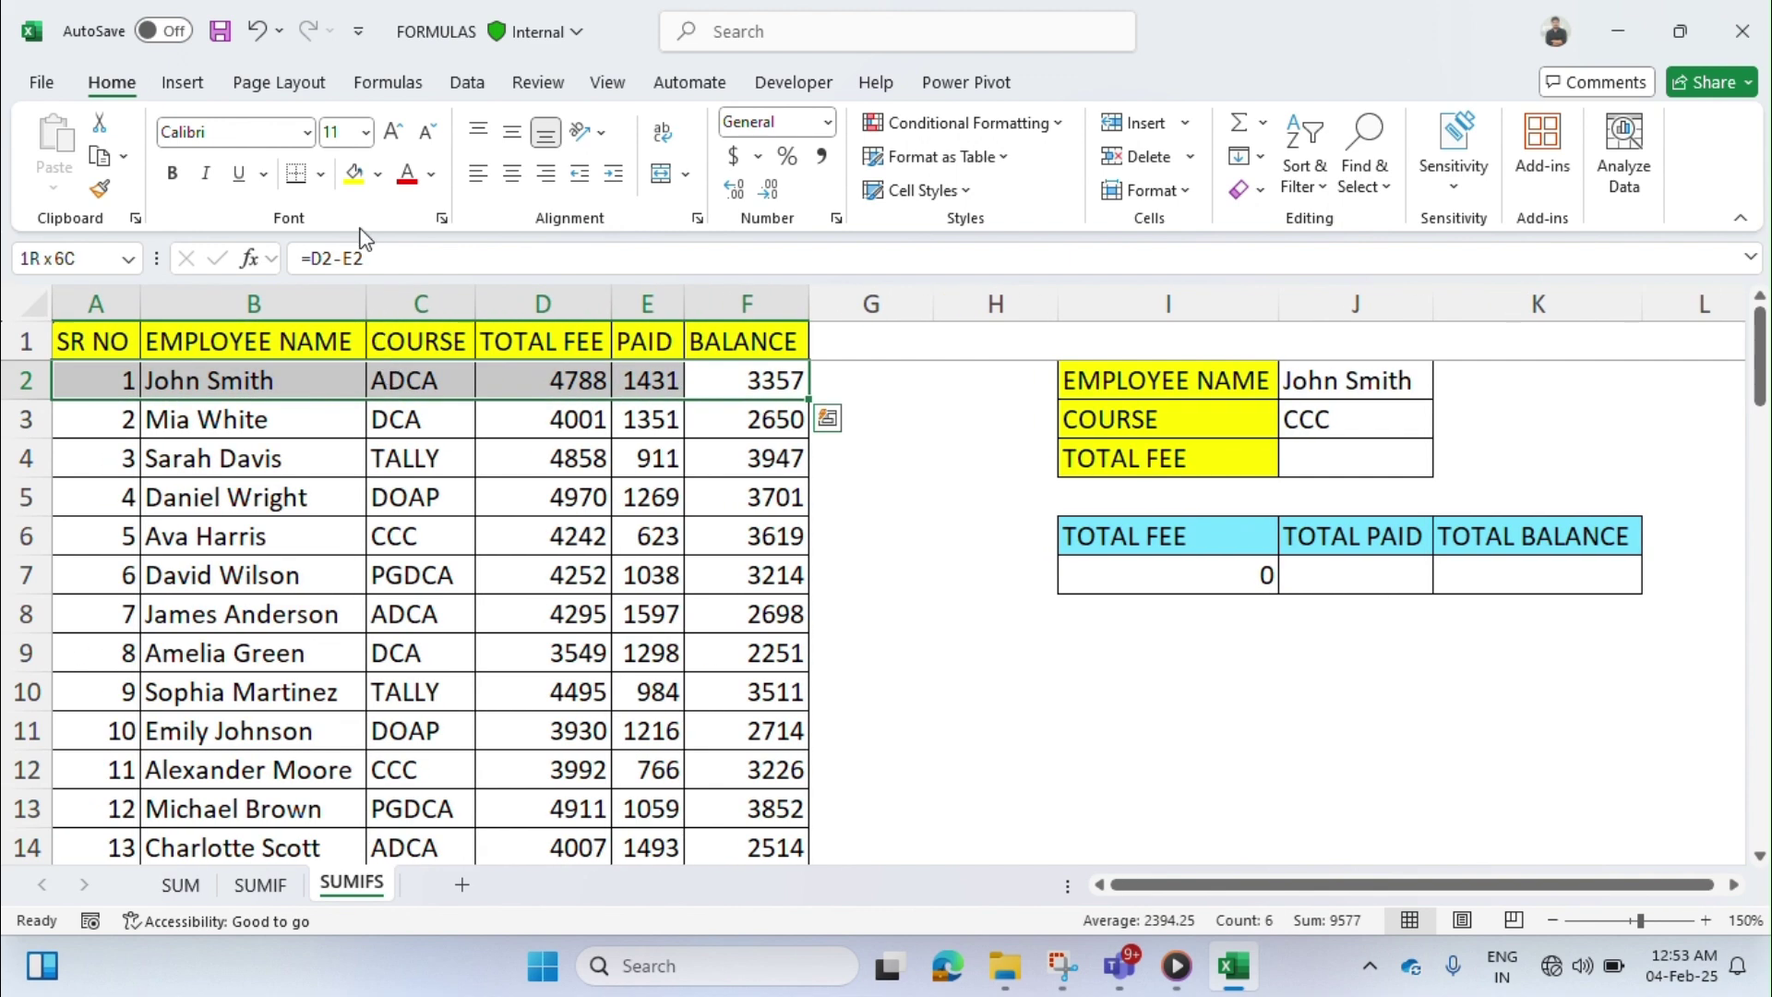
{"action": "left_click", "coordinate": [354, 177]}
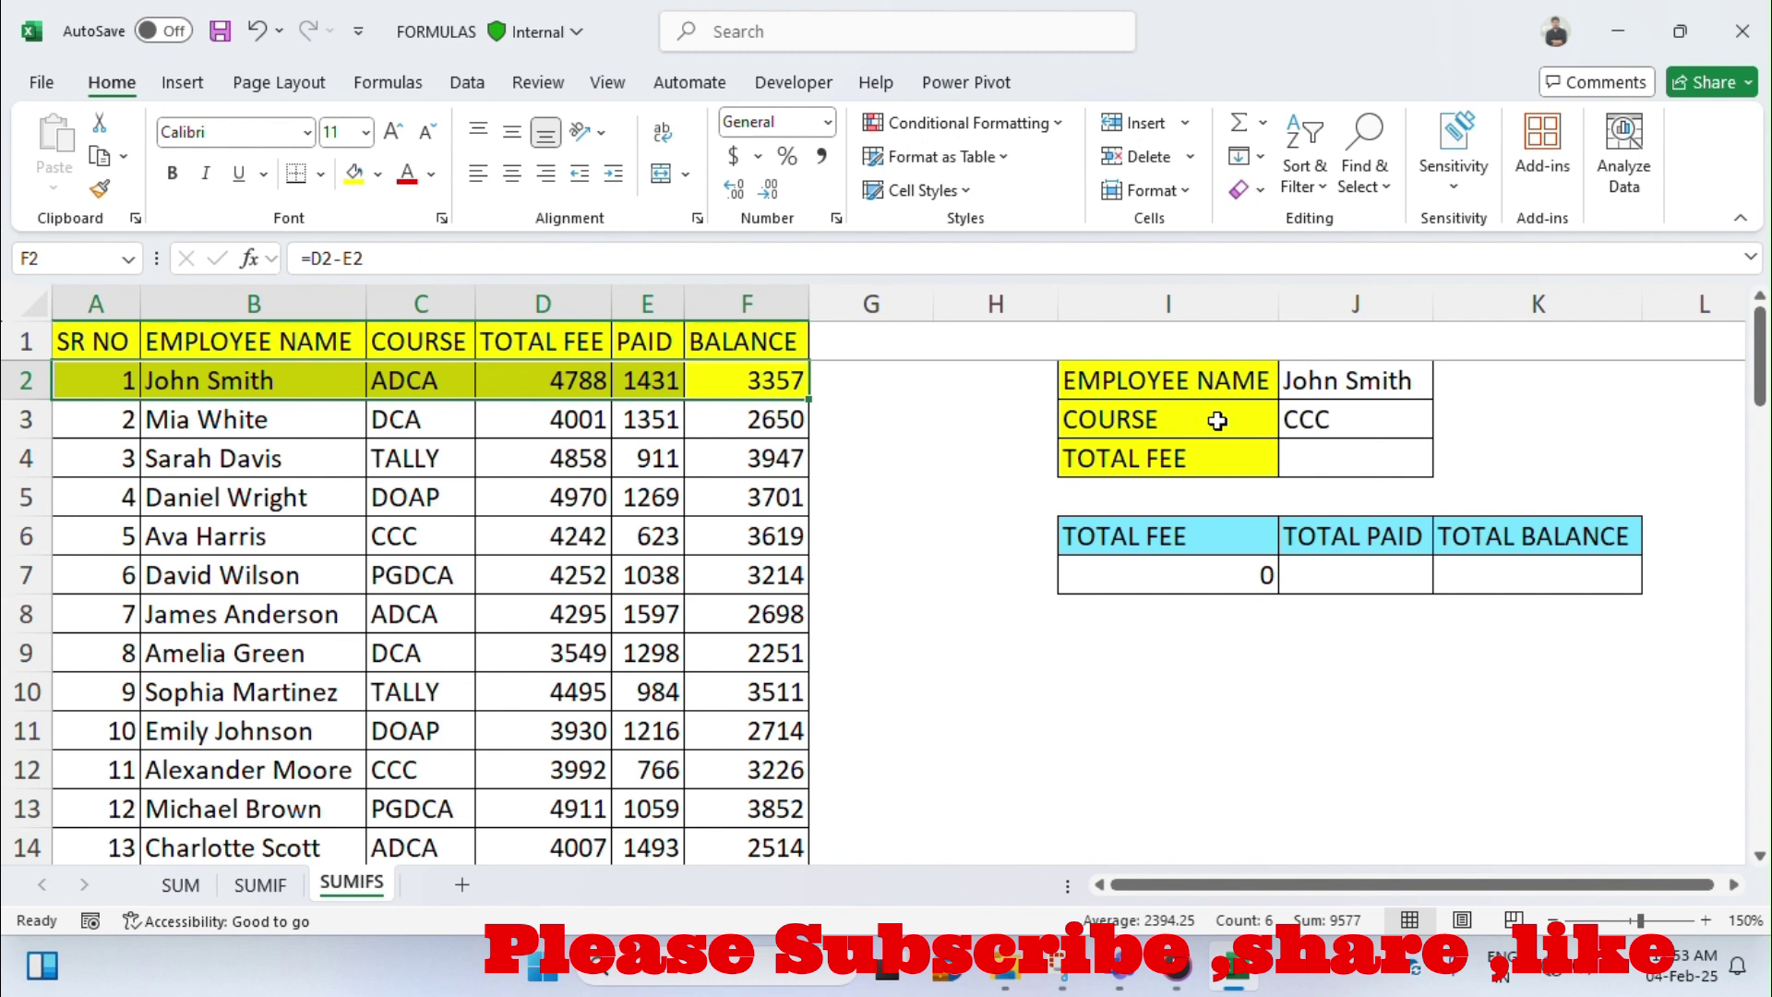
- Set COURSE in J3 to ADCA and compare the TOTAL FEE result in I7 with D2
{"action": "left_click", "coordinate": [1313, 420]}
{"action": "type", "text": "ad"}
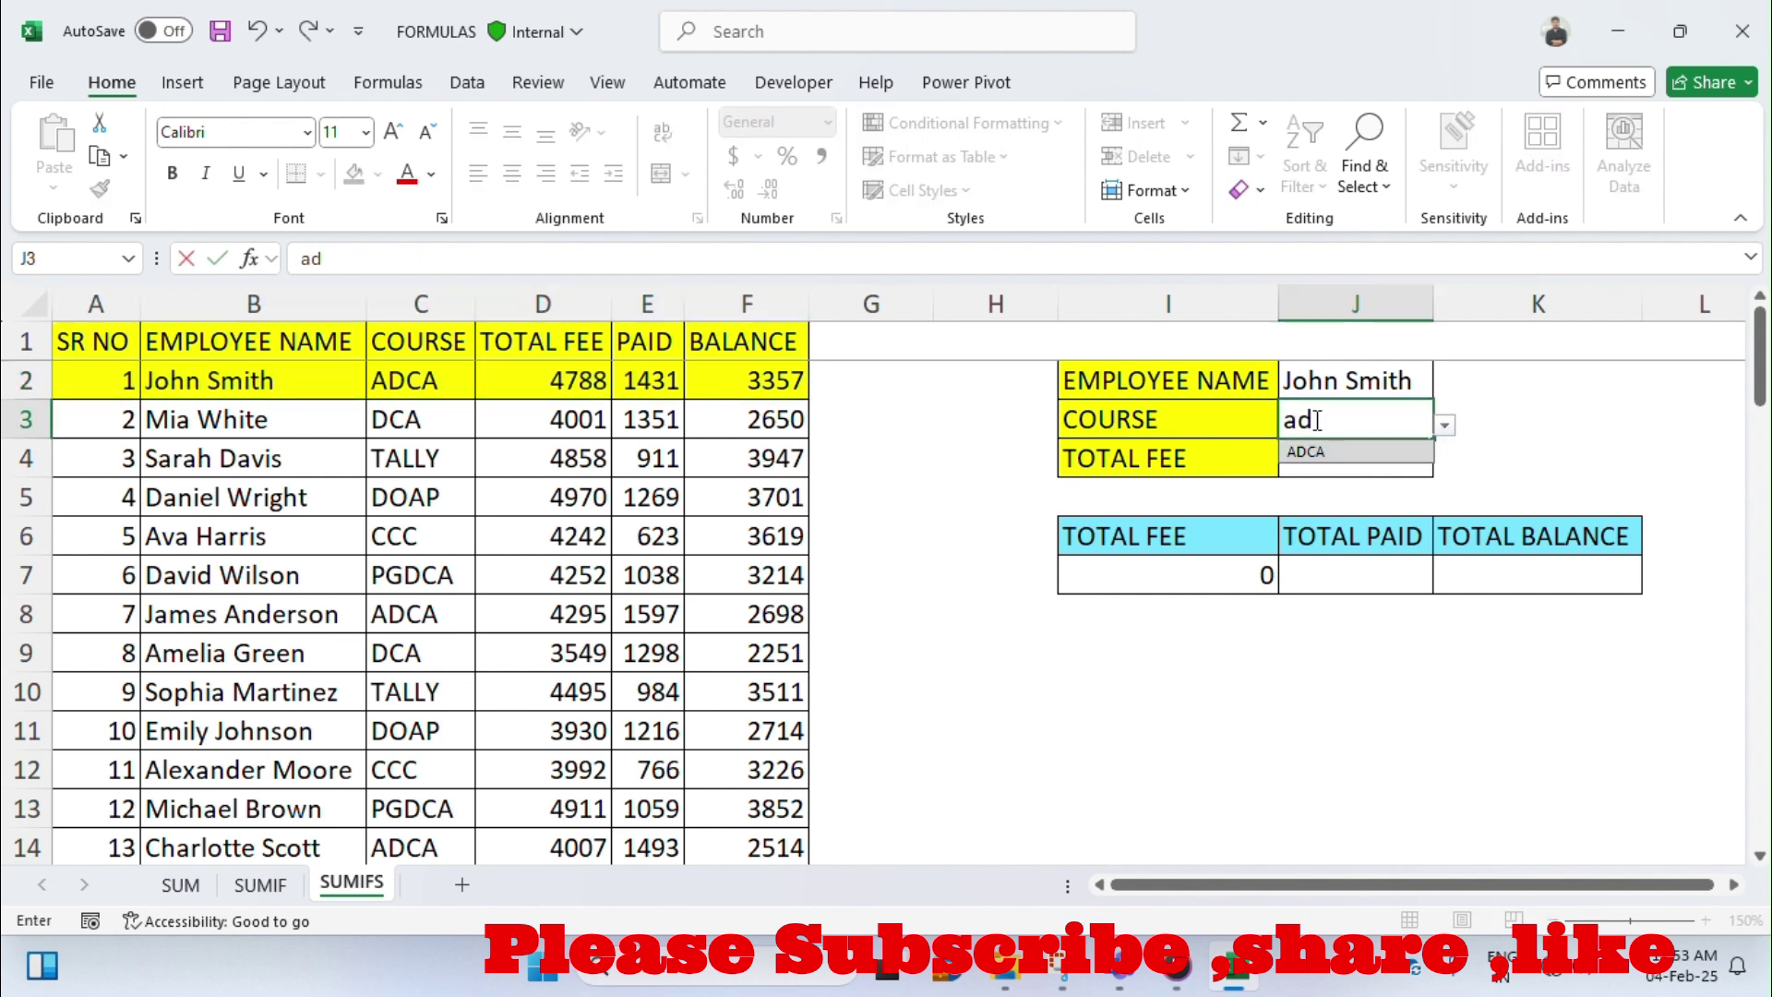
{"action": "key", "text": "Return"}
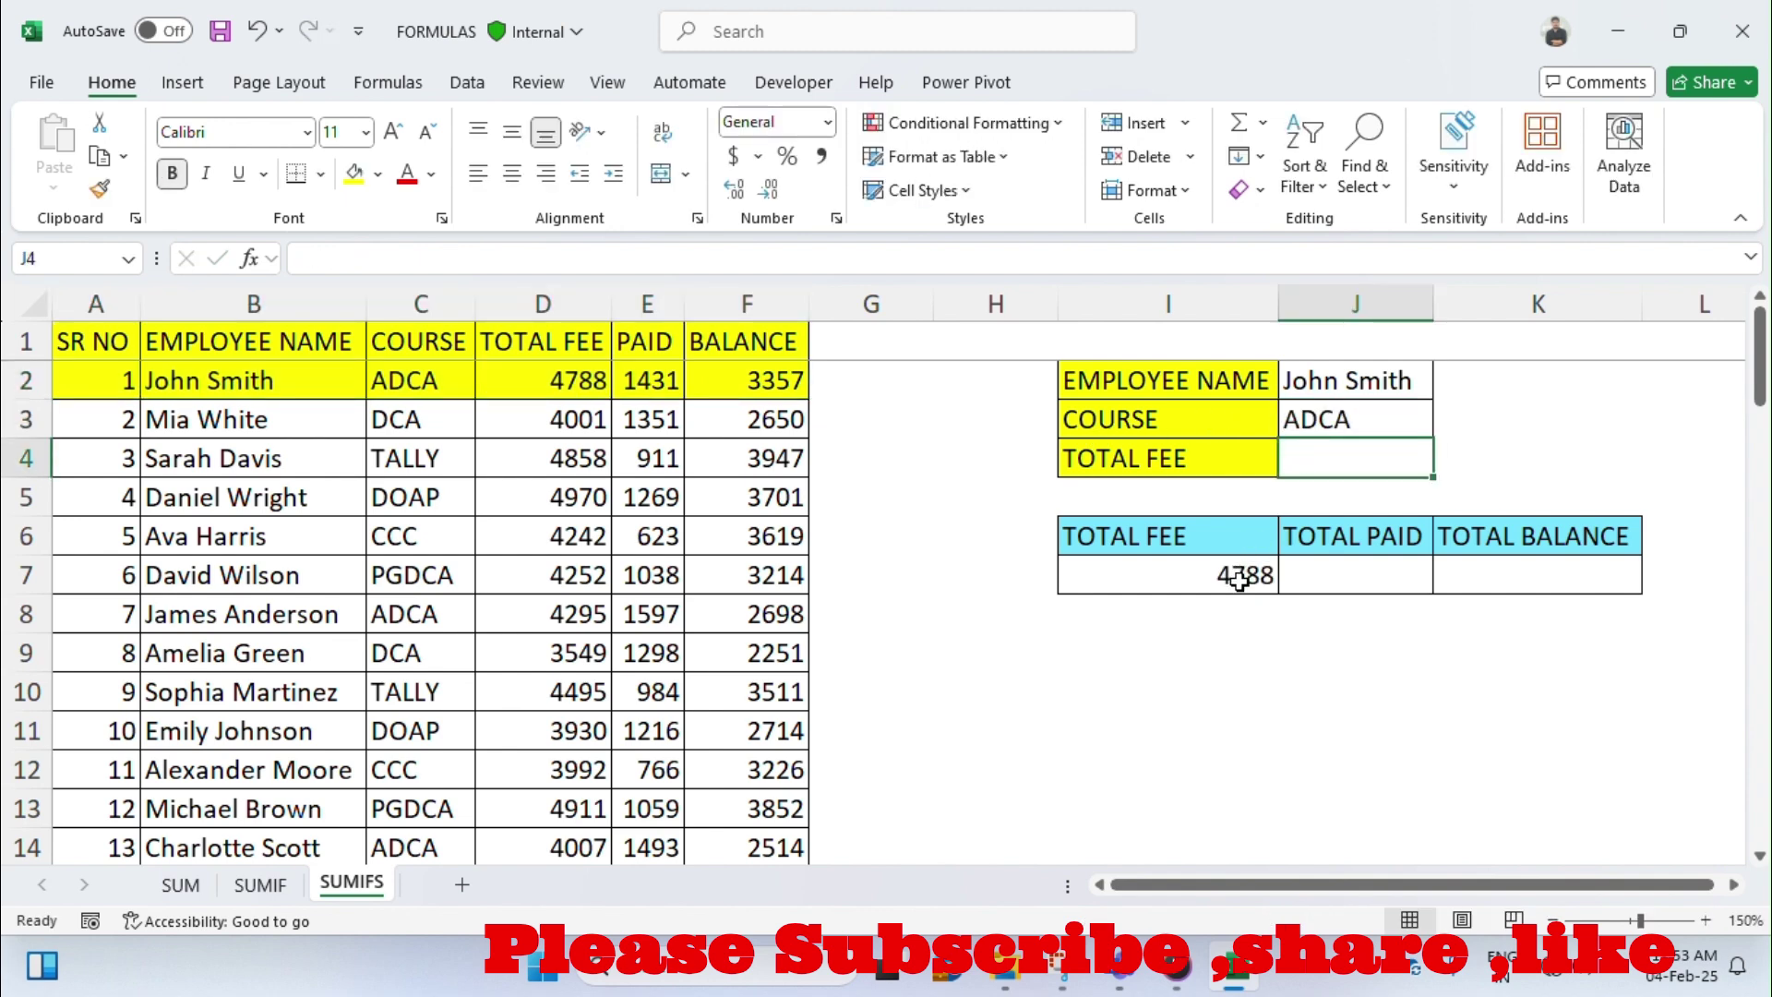
{"action": "left_click", "coordinate": [1240, 577]}
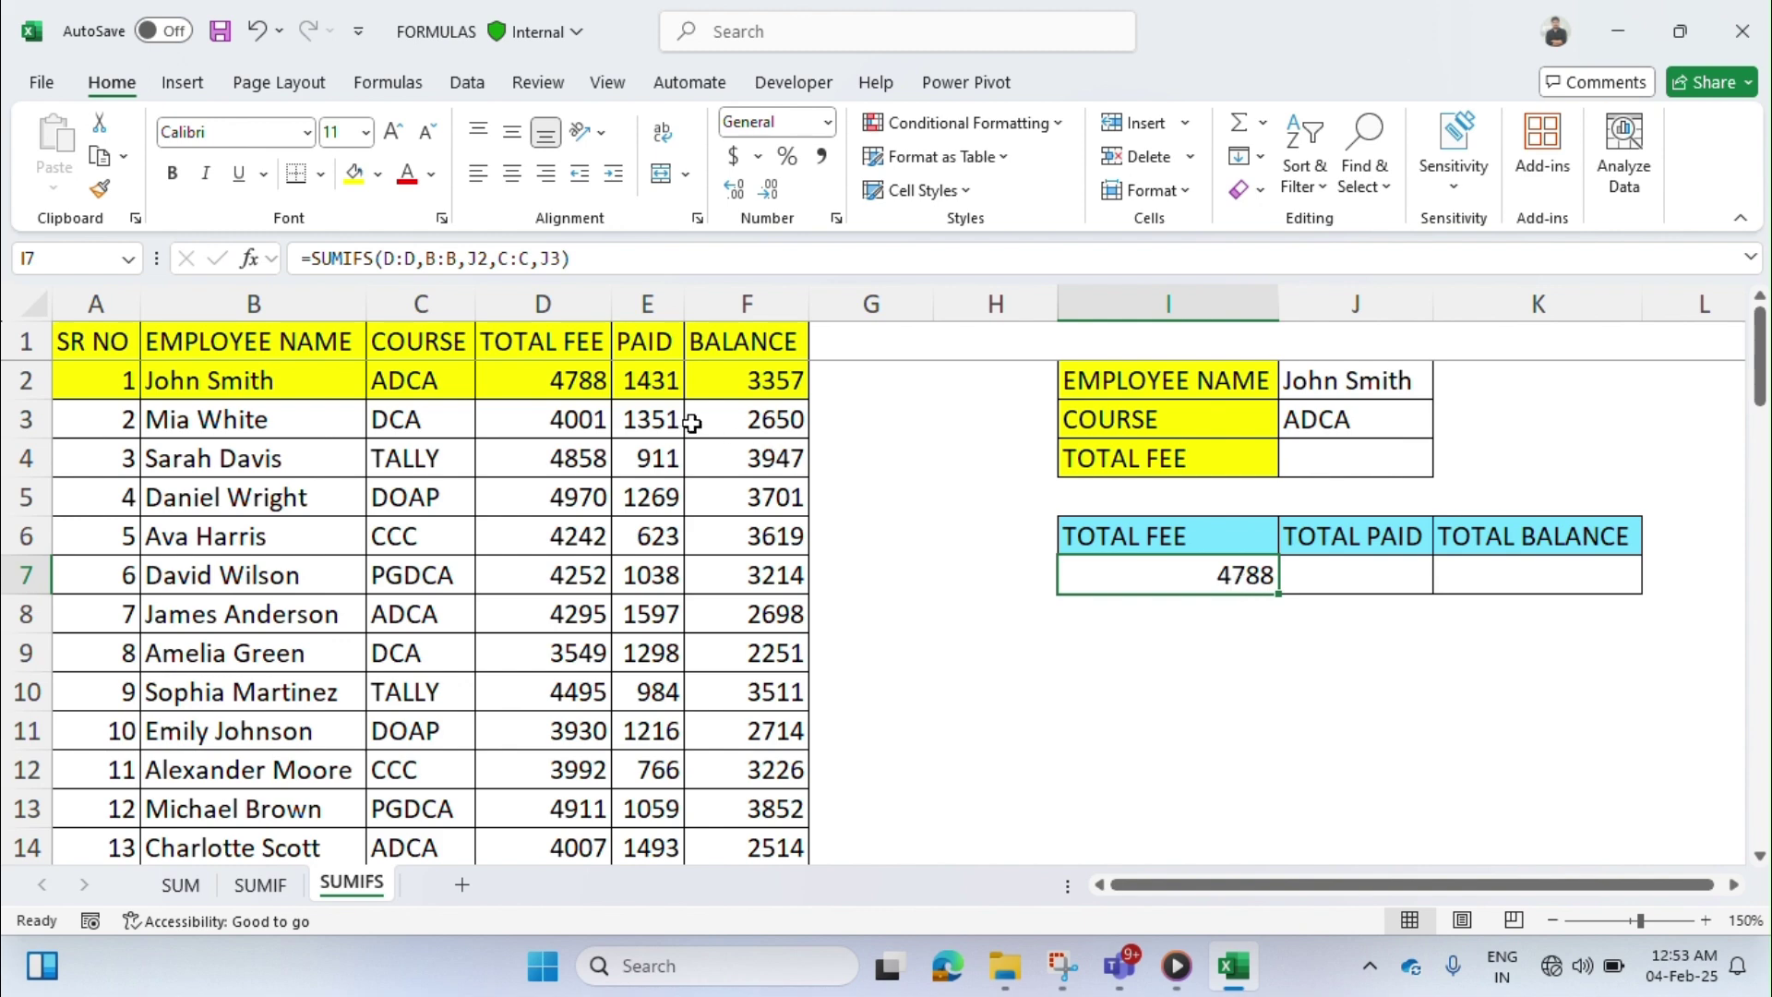
{"action": "left_click", "coordinate": [605, 387]}
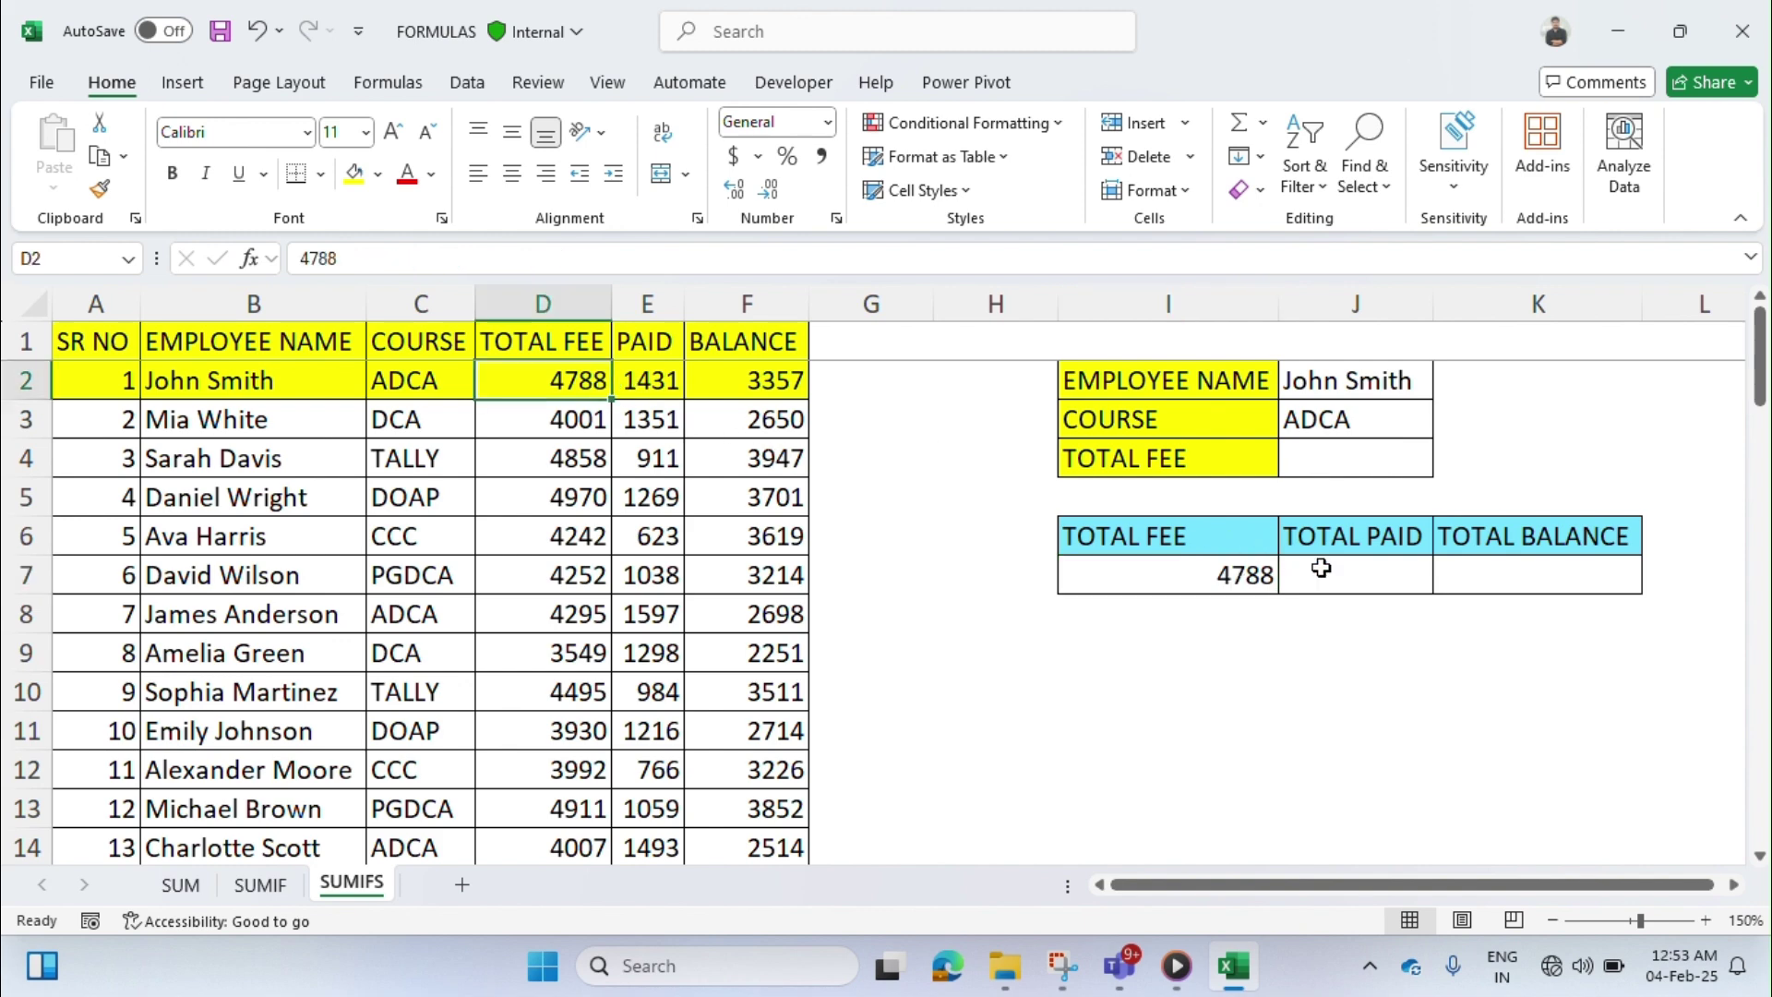
- Fill the empty TOTAL PAID and TOTAL BALANCE cells, J7:K7, with yellow
{"action": "left_click", "coordinate": [1365, 575]}
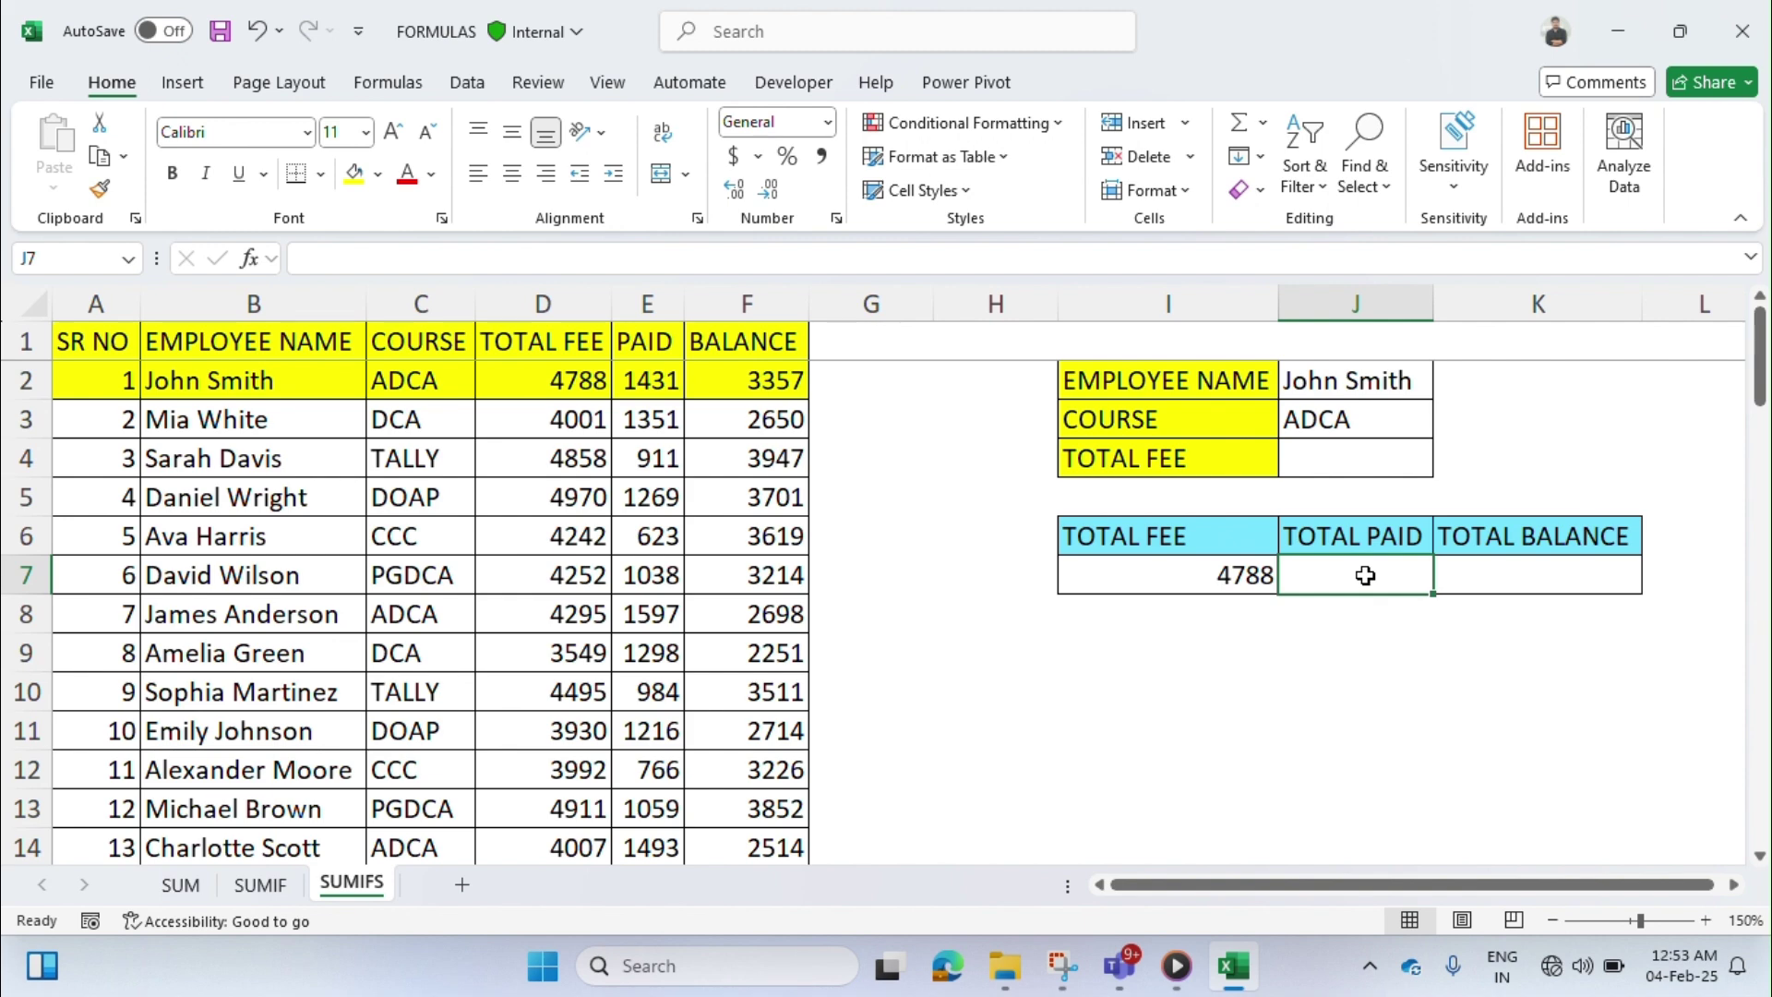
{"action": "key", "text": "shift+Right"}
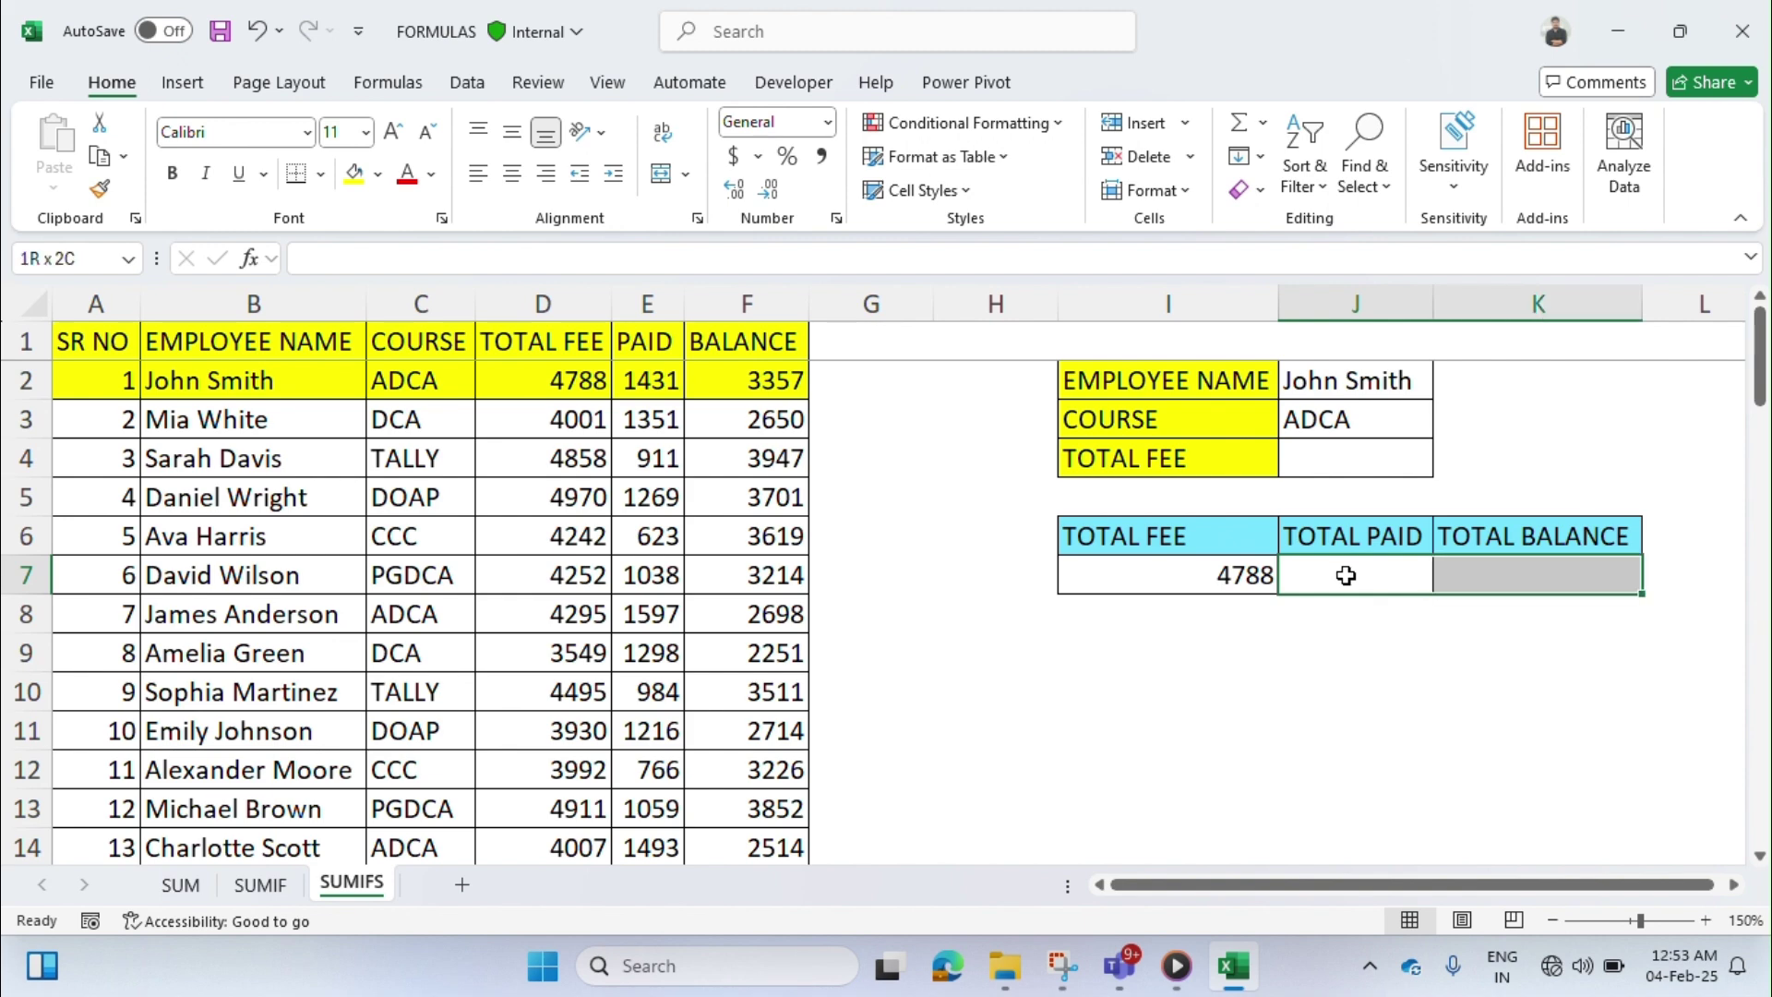
{"action": "left_click", "coordinate": [356, 180]}
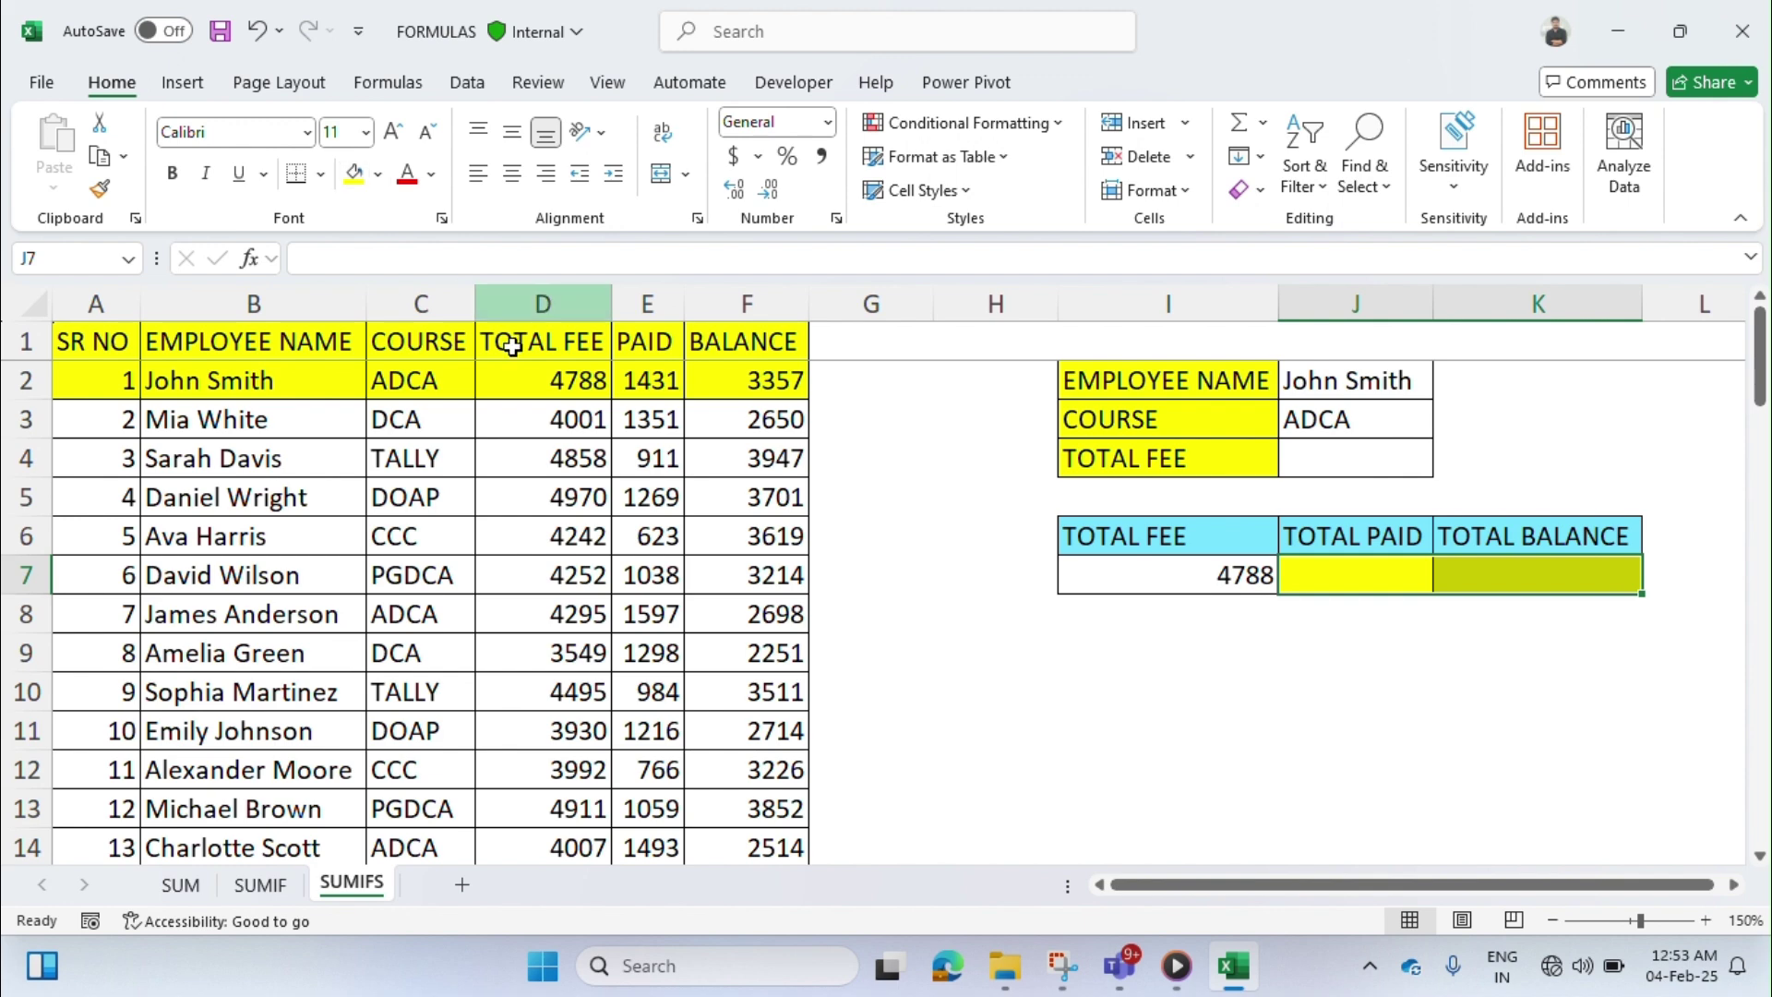
{"action": "scroll", "coordinate": [581, 495], "scroll_direction": "down", "scroll_amount": 1}
{"action": "scroll", "coordinate": [581, 495], "scroll_direction": "down", "scroll_amount": 1}
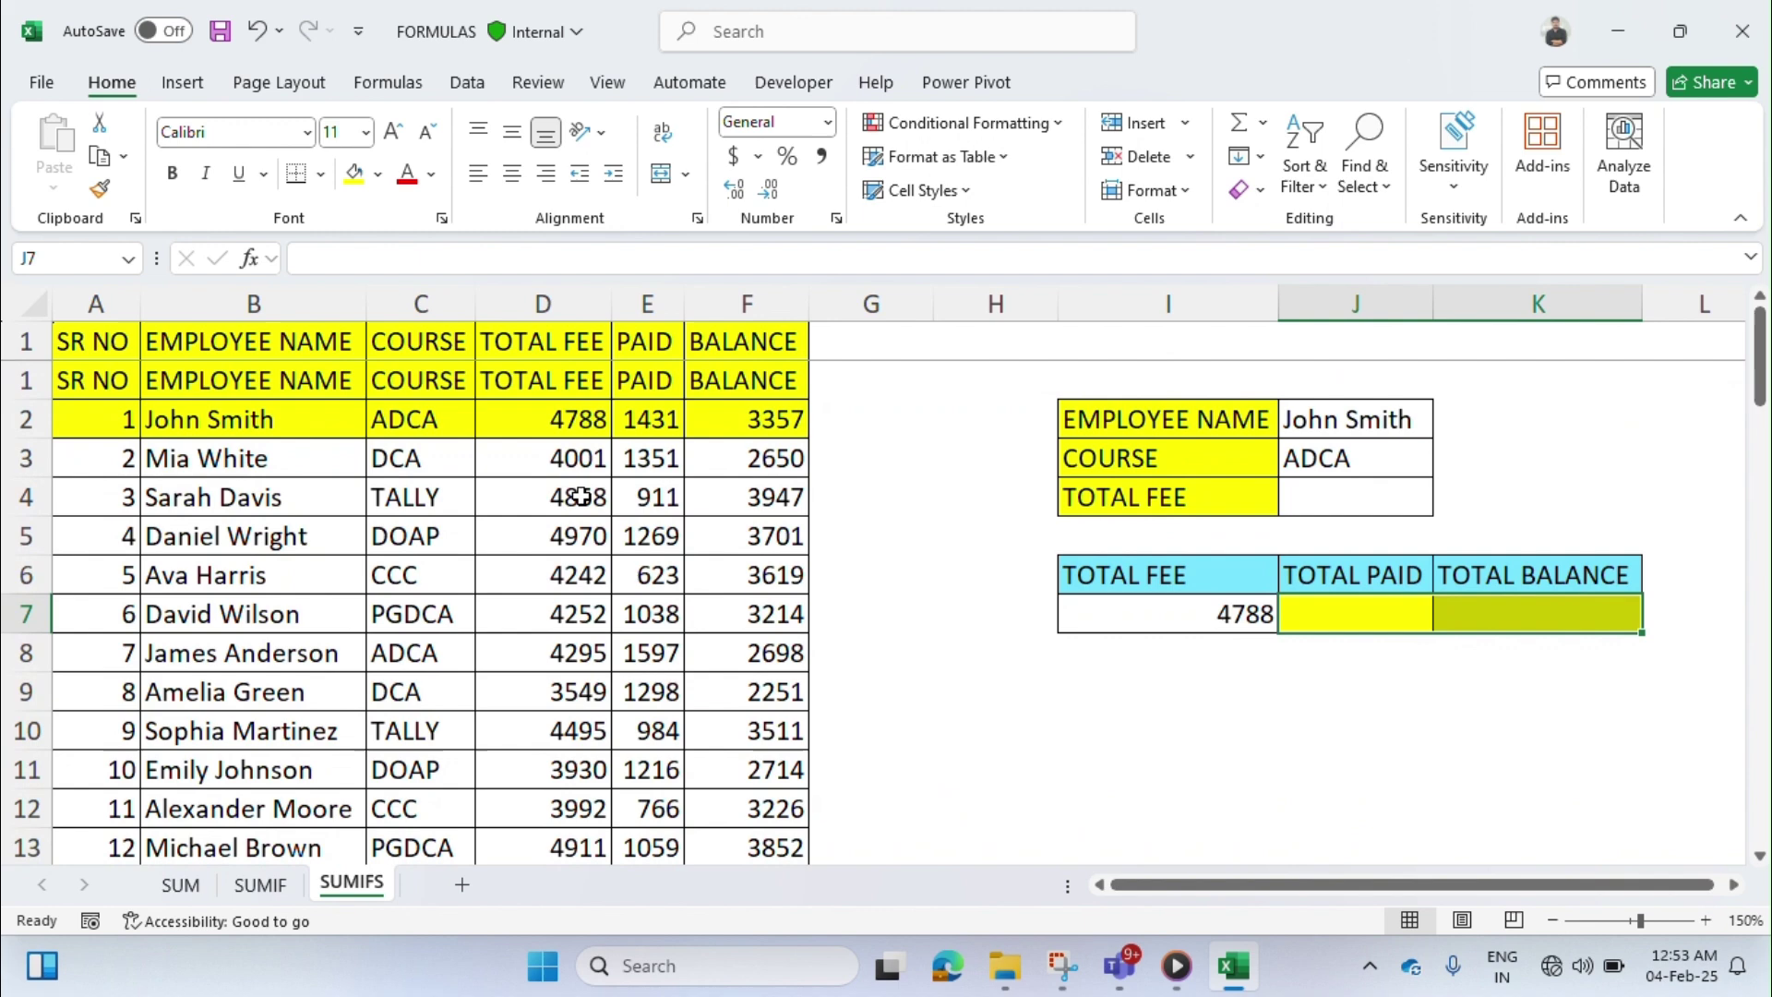